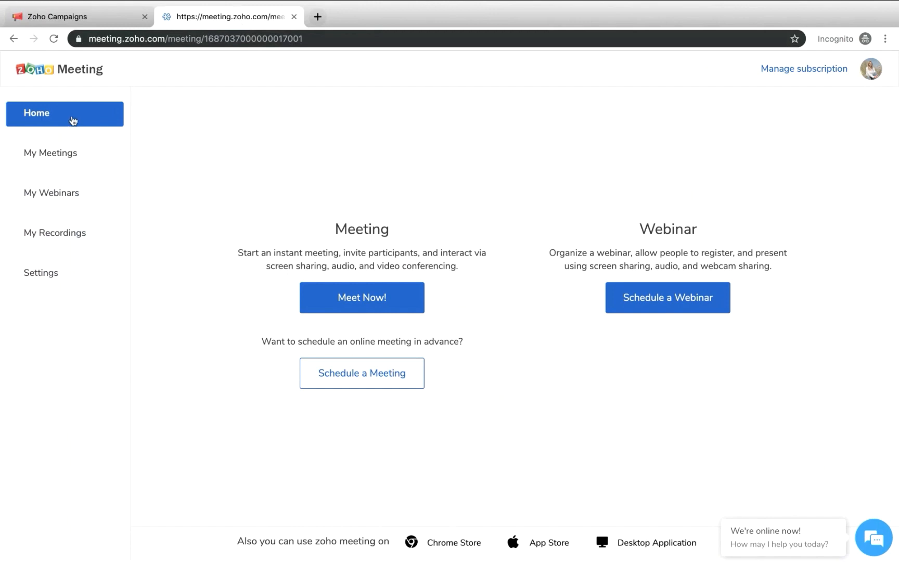
Open the meeting and webinar settings and choose 1 hour before as the email reminder
left_click(72, 121)
left_click(74, 281)
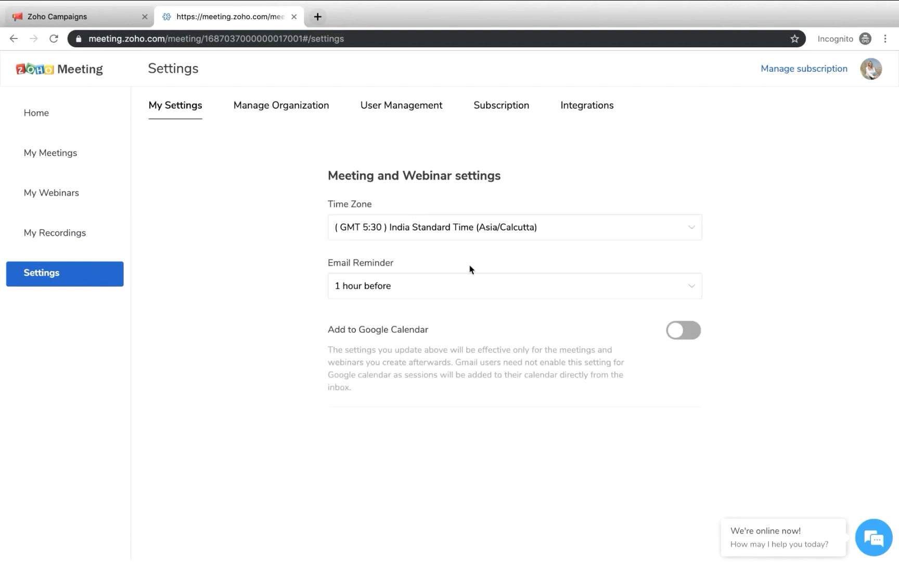
left_click(375, 287)
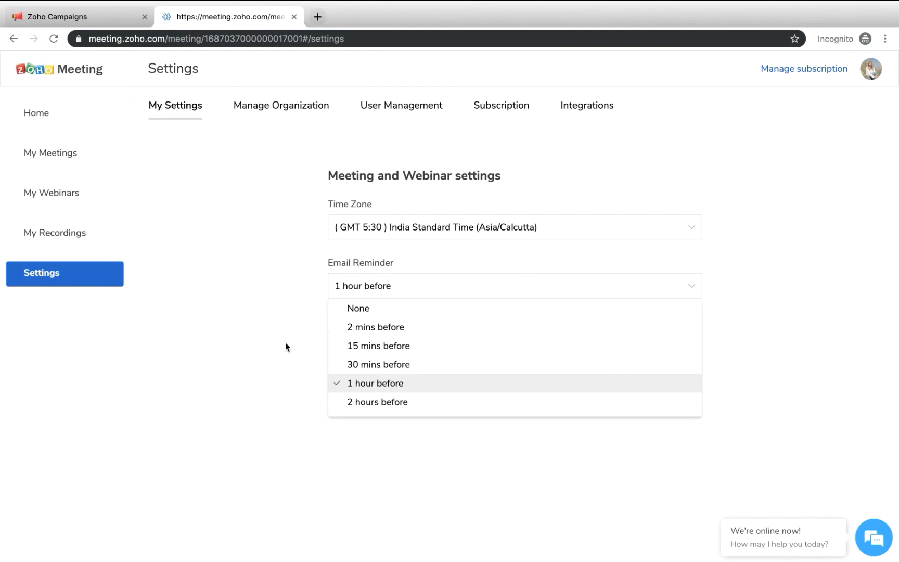
left_click(374, 382)
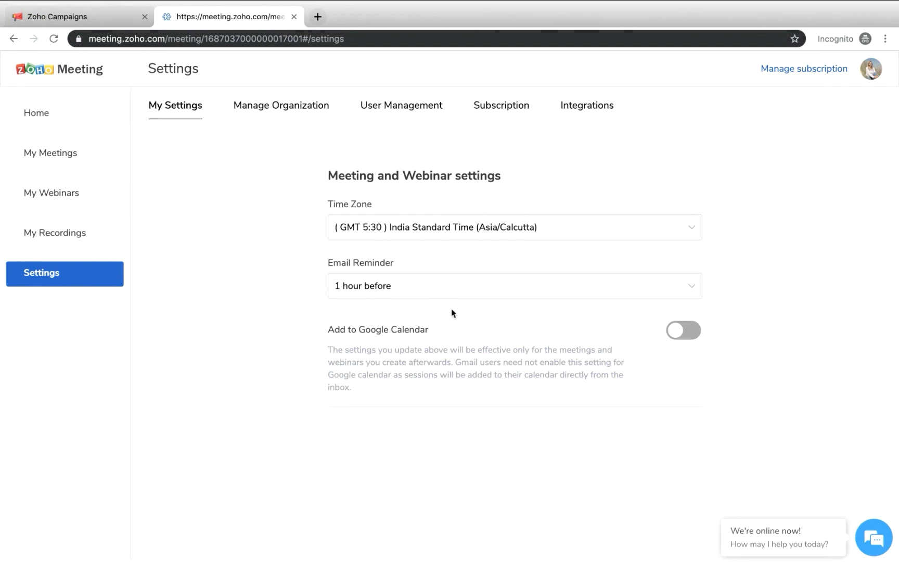
Start scheduling a new webinar from the webinars list and title it "Introduction to Zylker"
left_click(63, 193)
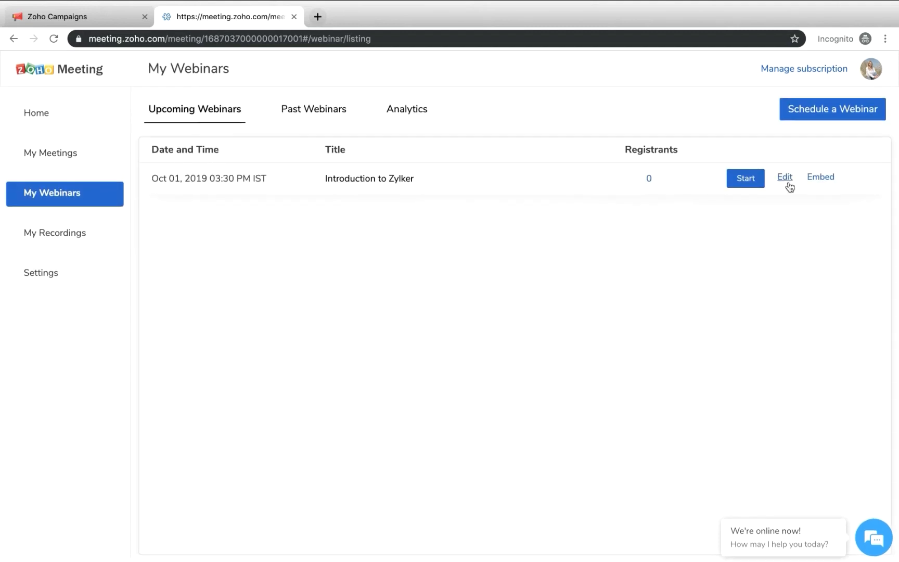
left_click(817, 119)
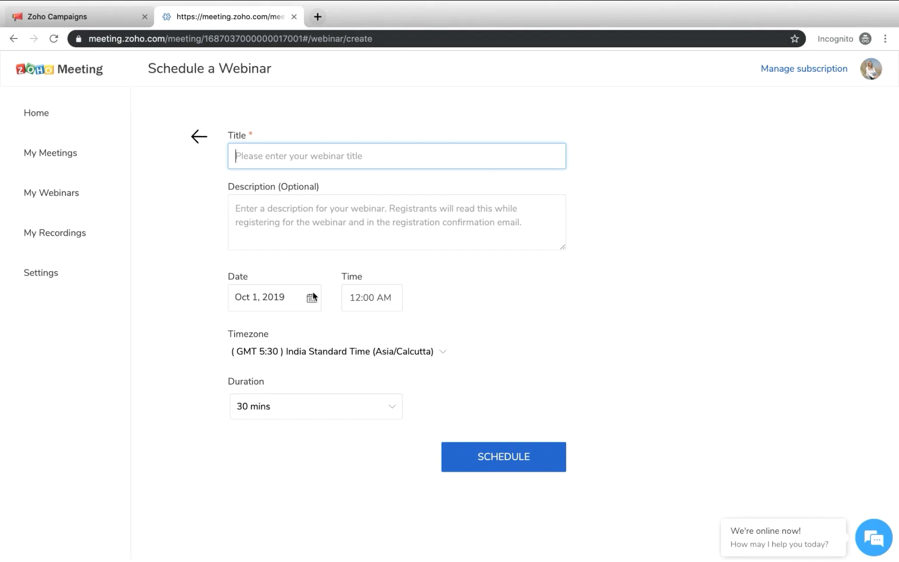
type("I")
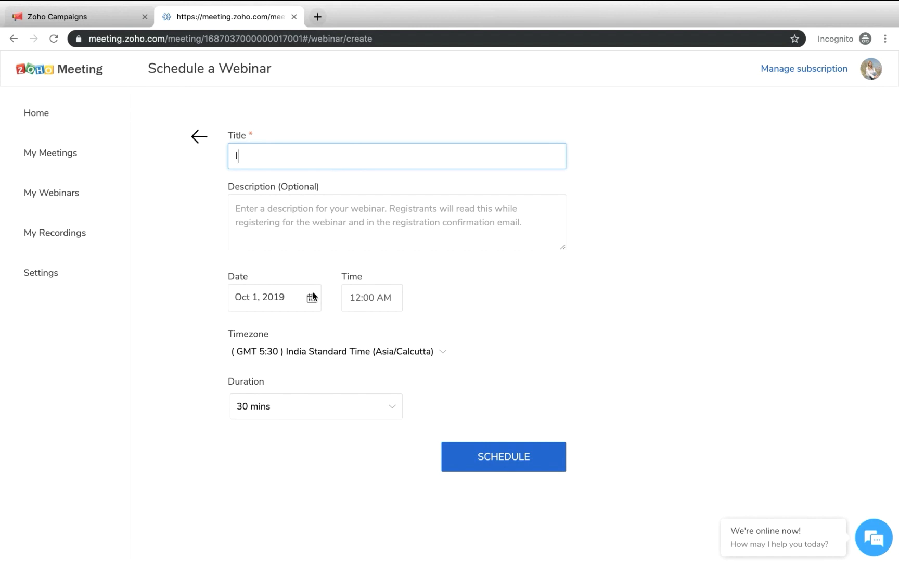
type("ntroduction to Zylker.")
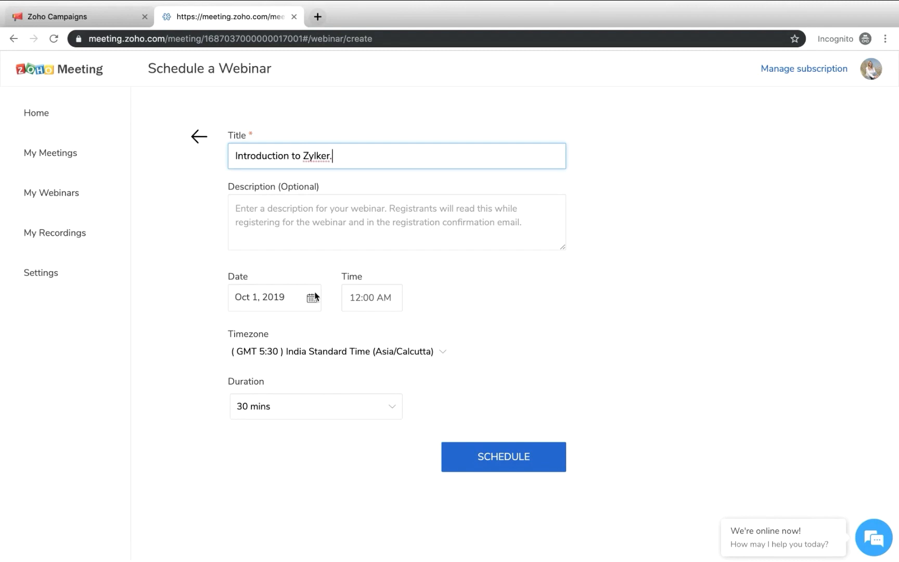
left_click(291, 200)
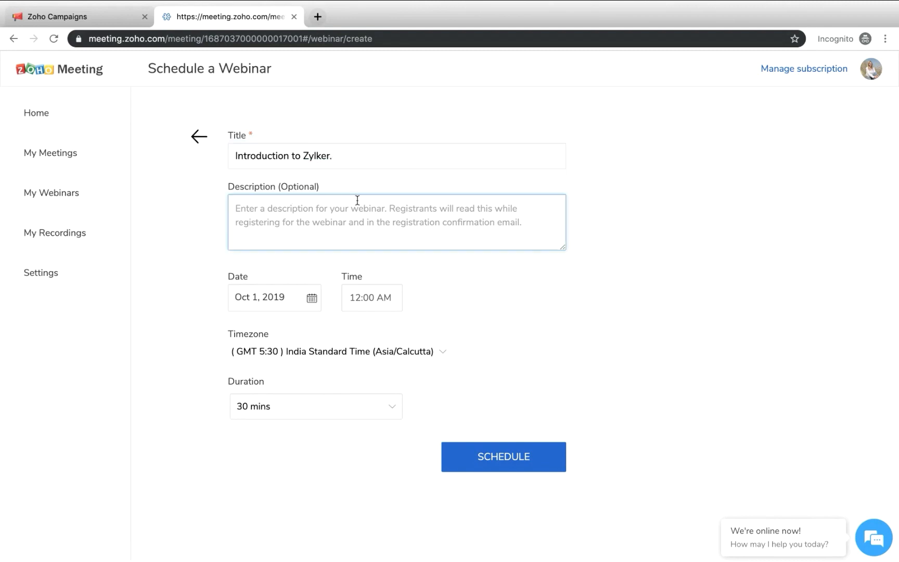
left_click(338, 158)
key("BackSpace")
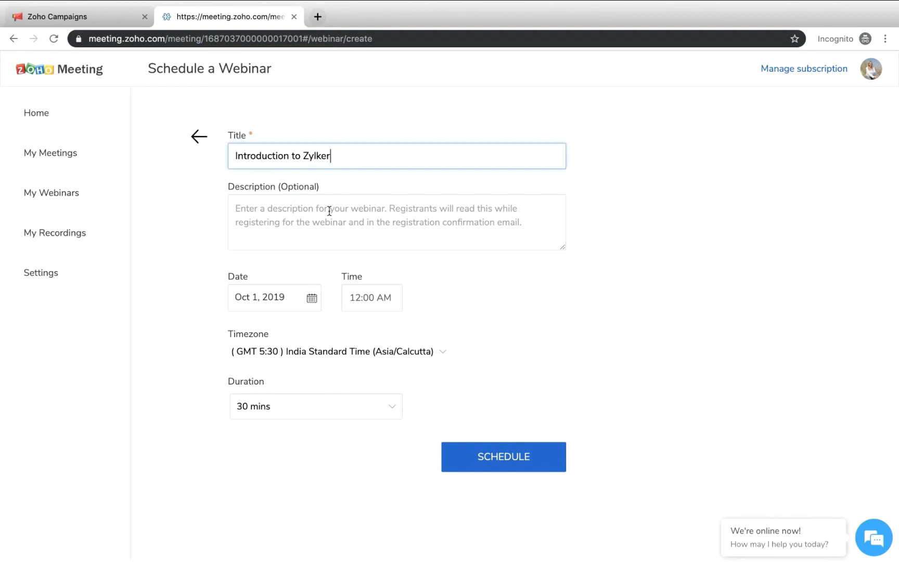
Begin the webinar description with "Join our free webinar to get to know more about Zylker."
left_click(312, 214)
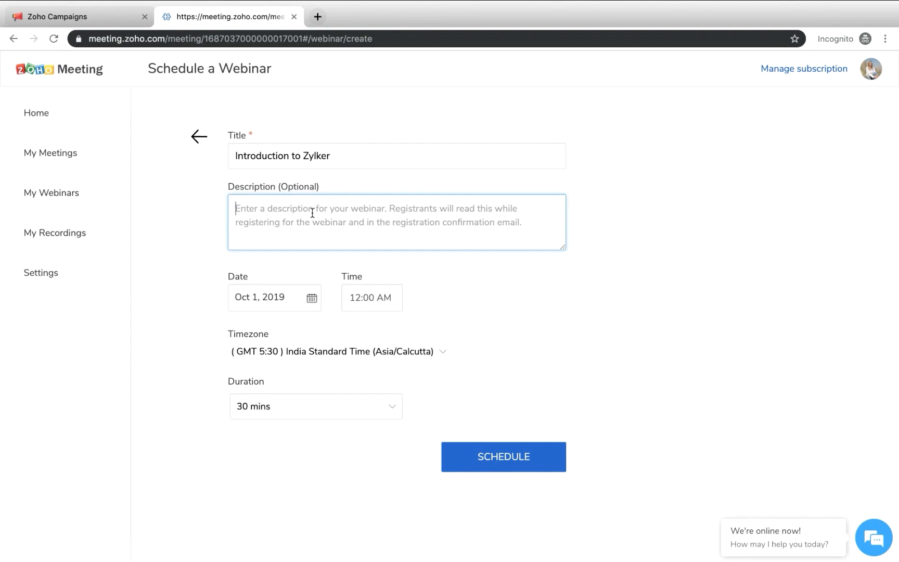
type("J")
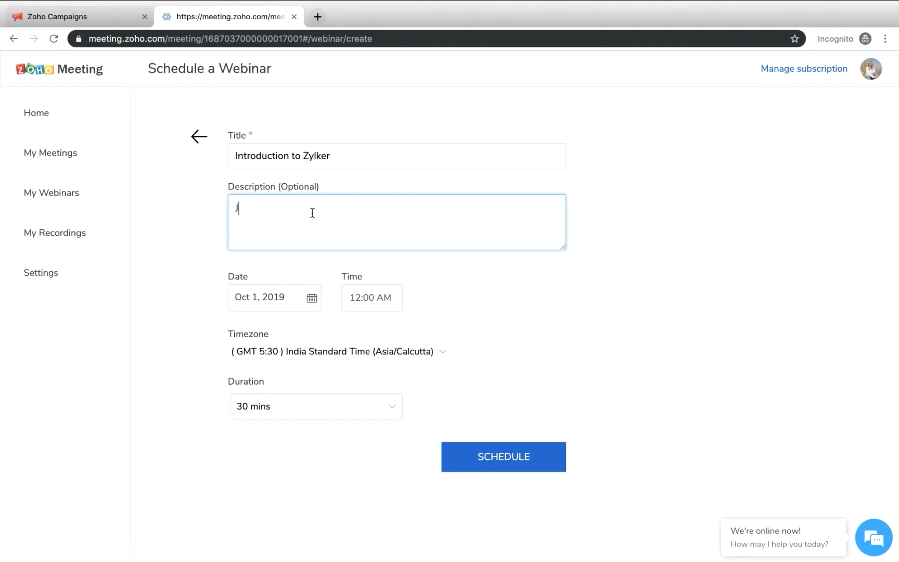
type("oin our free webinar to get to know more ")
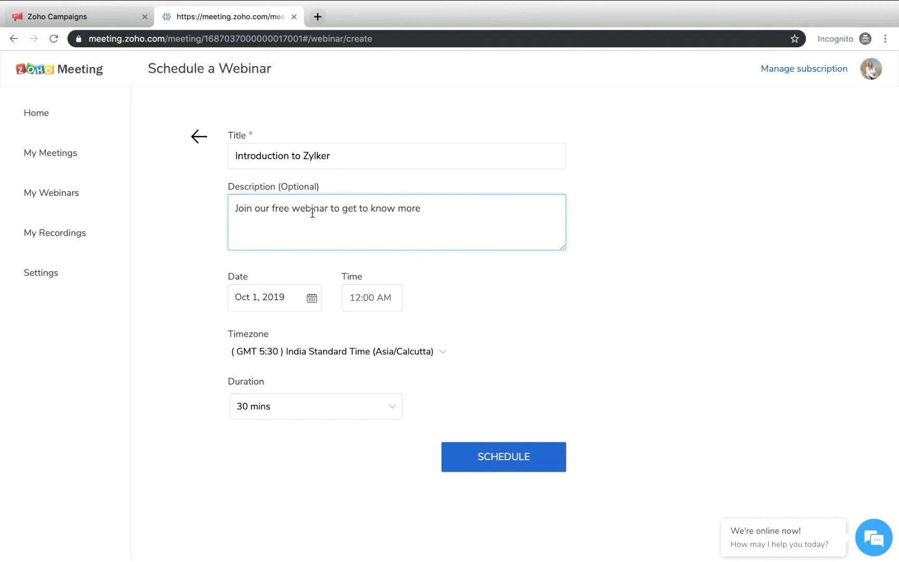
type("about Zylker.")
Add the line "Here's what we will be discusssing:" to the description, followed by empty numbered items 1., 2. and 3
key("Return")
type("Here's what ")
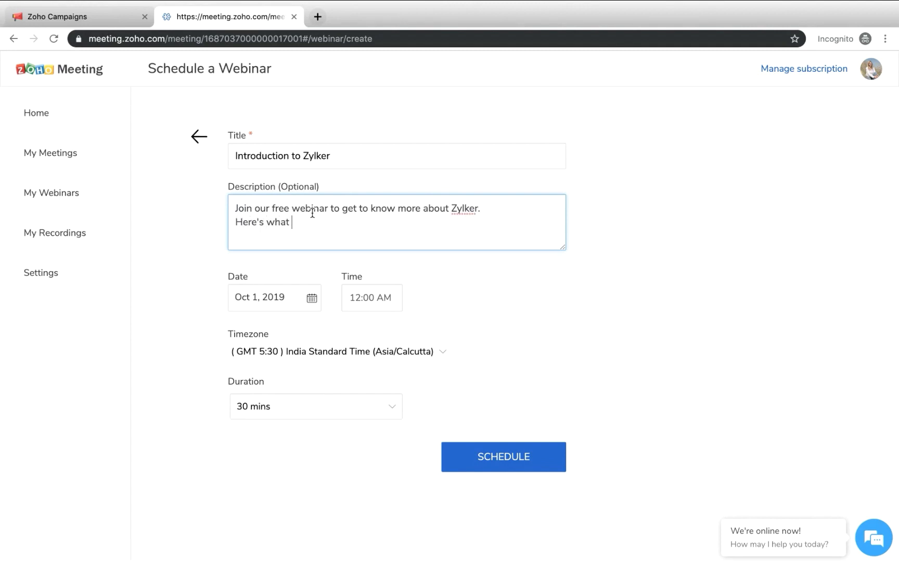
type("I w")
key("BackSpace")
key("BackSpace")
type("we will be discusssing: ")
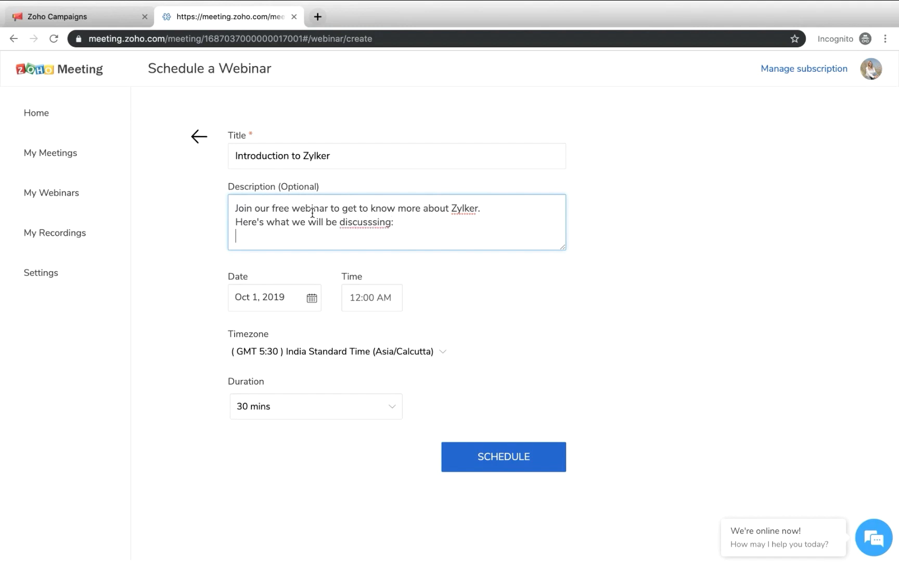
type("1.")
key("Return")
type("2")
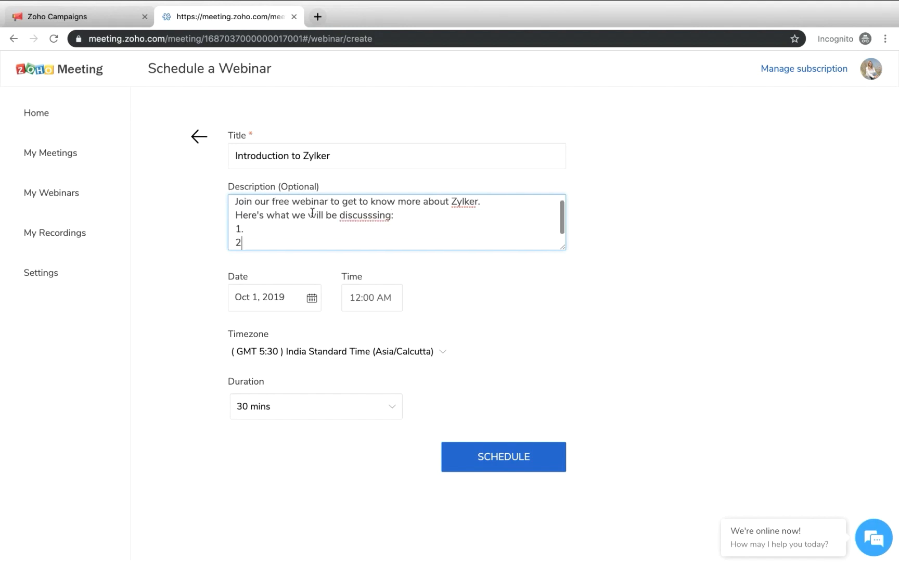
key("Return")
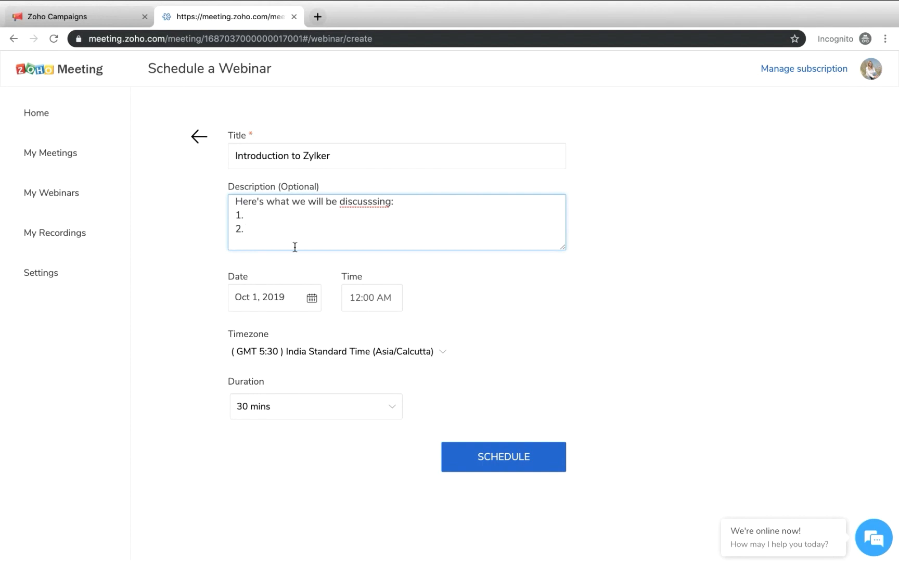
type("3.")
Set the webinar's date to Oct 2, 2019, starting at 12:00 AM
left_click(268, 301)
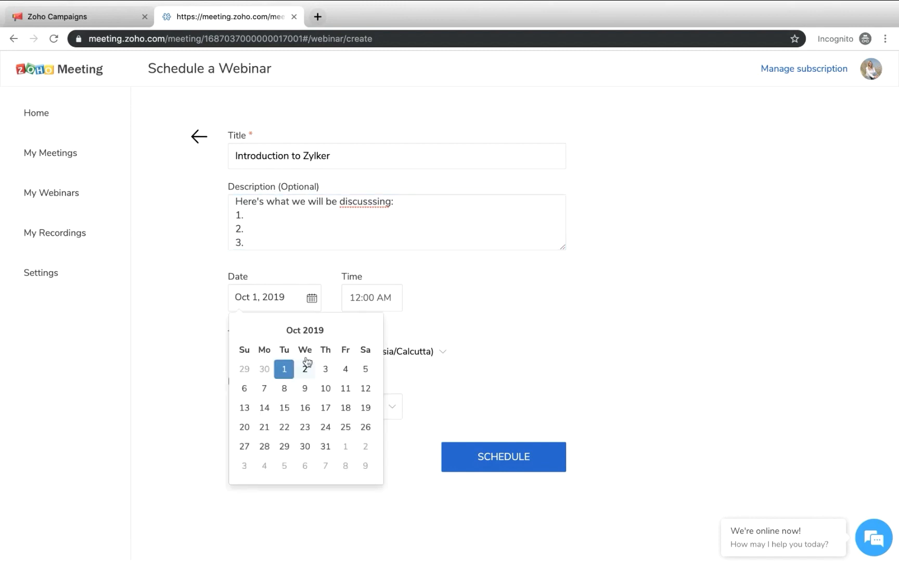
left_click(307, 367)
left_click(376, 302)
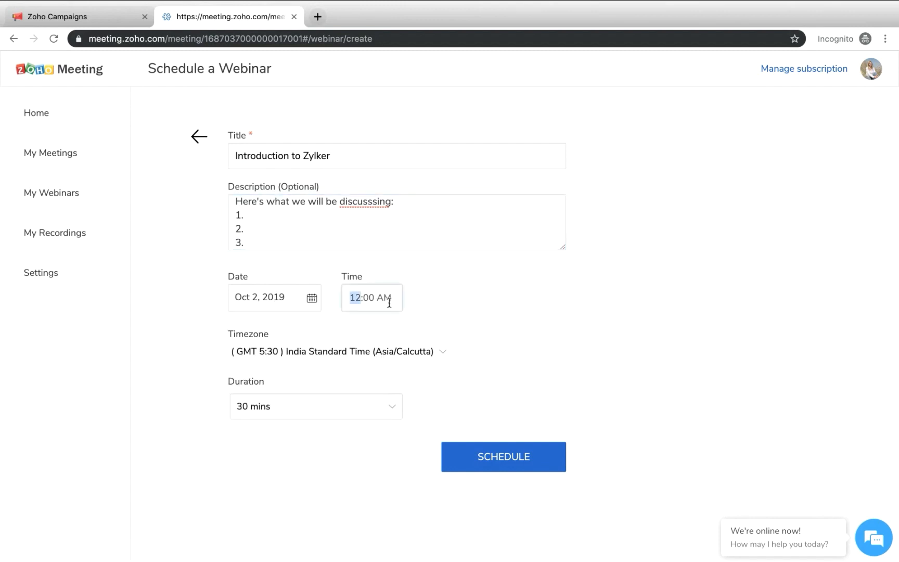
left_click(389, 303)
left_click(400, 321)
Set the webinar's time zone to (GMT -8:00) Pacific Daylight Time (US/Pacific), searching the zones for "pac"
left_click(329, 350)
scroll(382, 492, "down", 5)
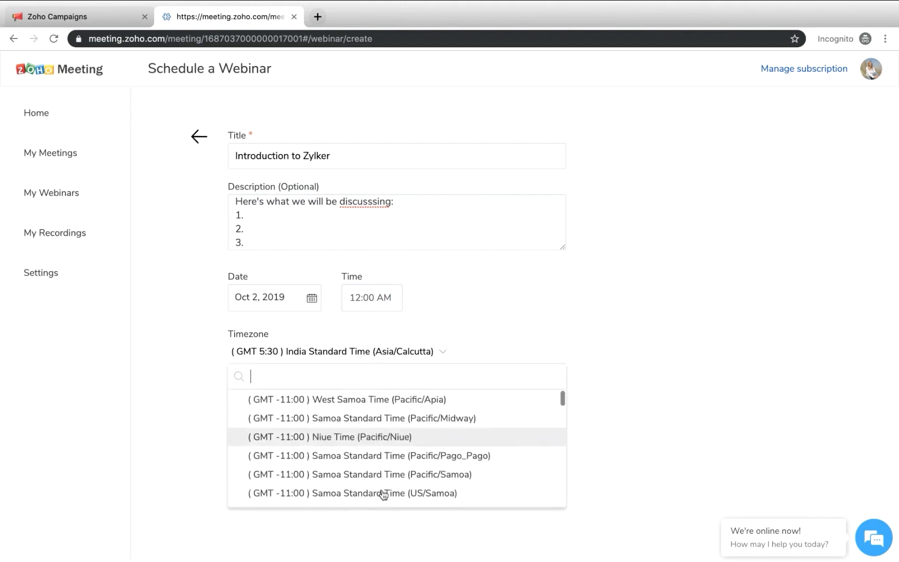
scroll(363, 450, "down", 10)
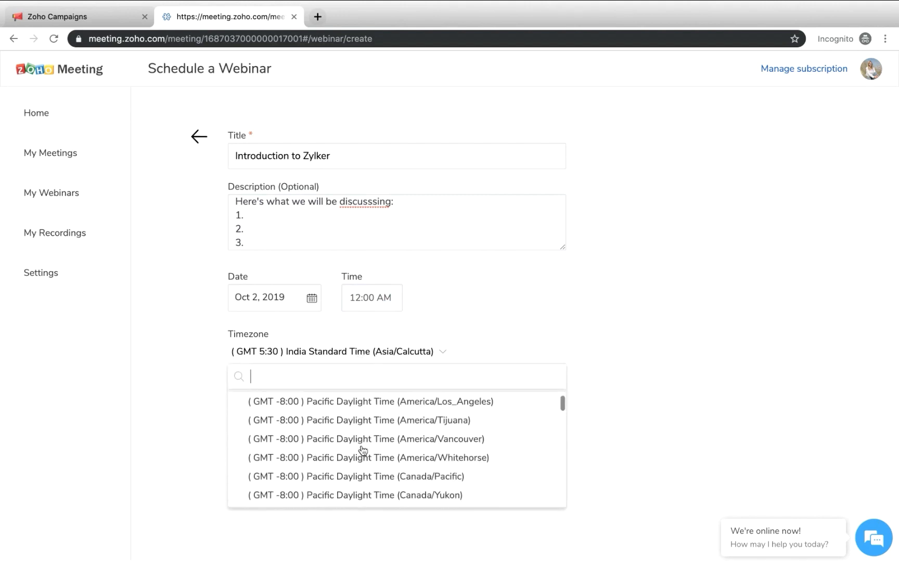
scroll(363, 450, "up", 3)
scroll(362, 448, "up", 3)
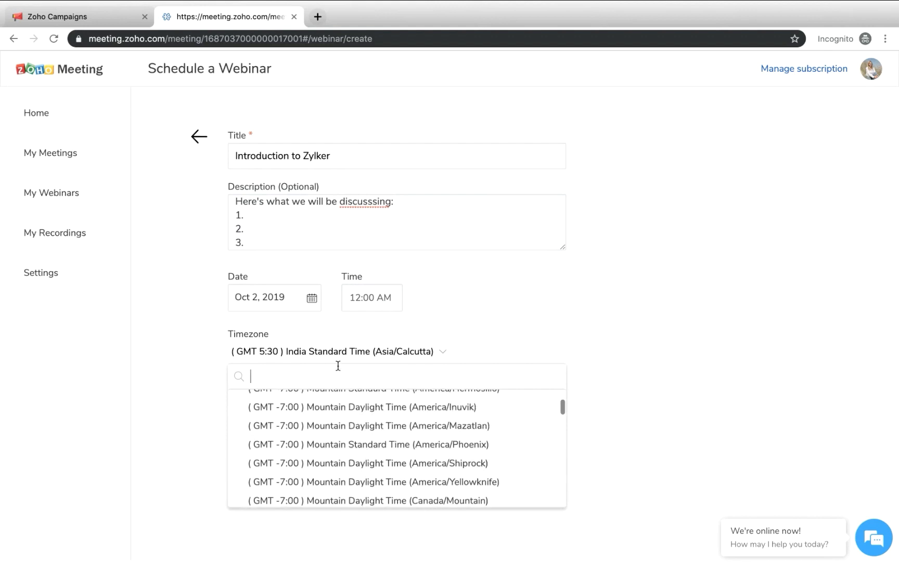
type("pac")
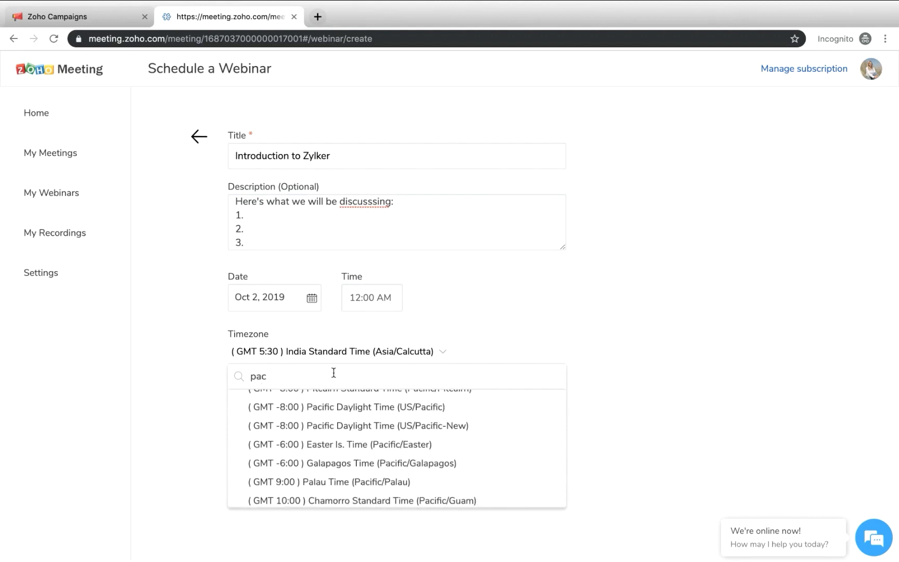
left_click(380, 414)
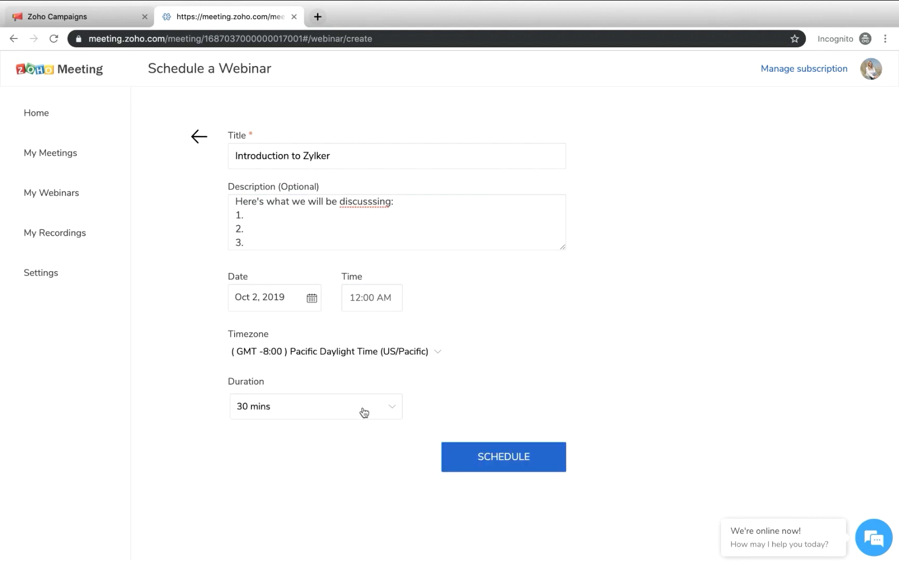
Set the webinar's duration to 1 hour and schedule it
left_click(364, 413)
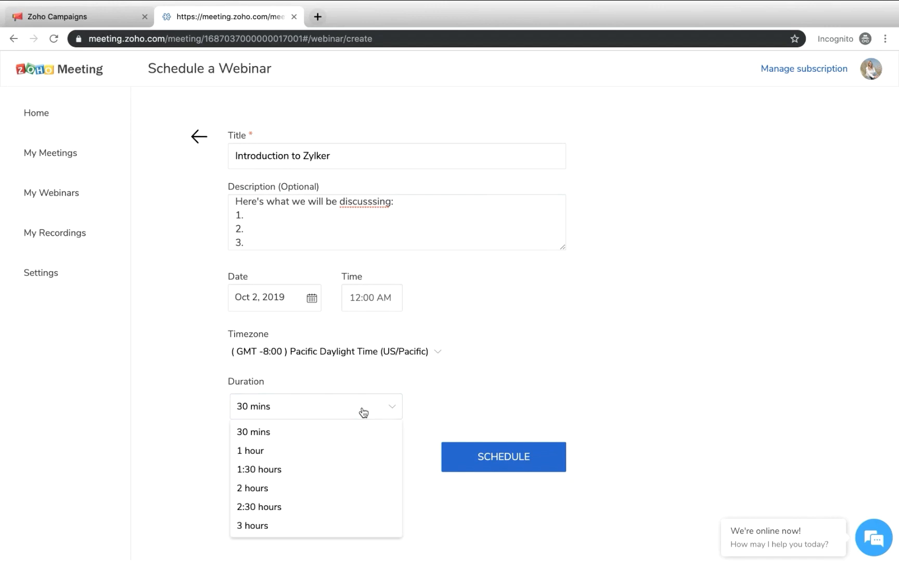
left_click(312, 451)
left_click(520, 458)
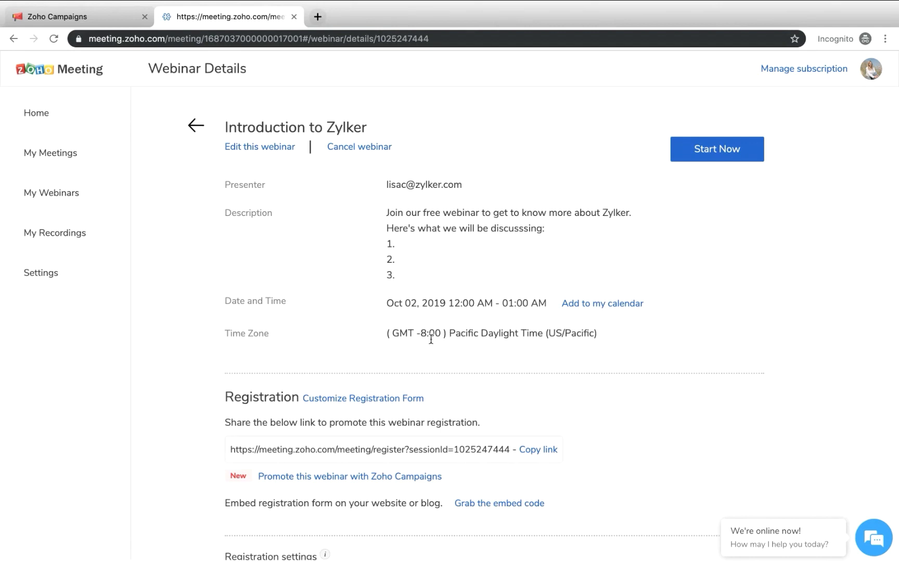
Copy the registration link from the scheduled webinar's details
scroll(432, 339, "down", 3)
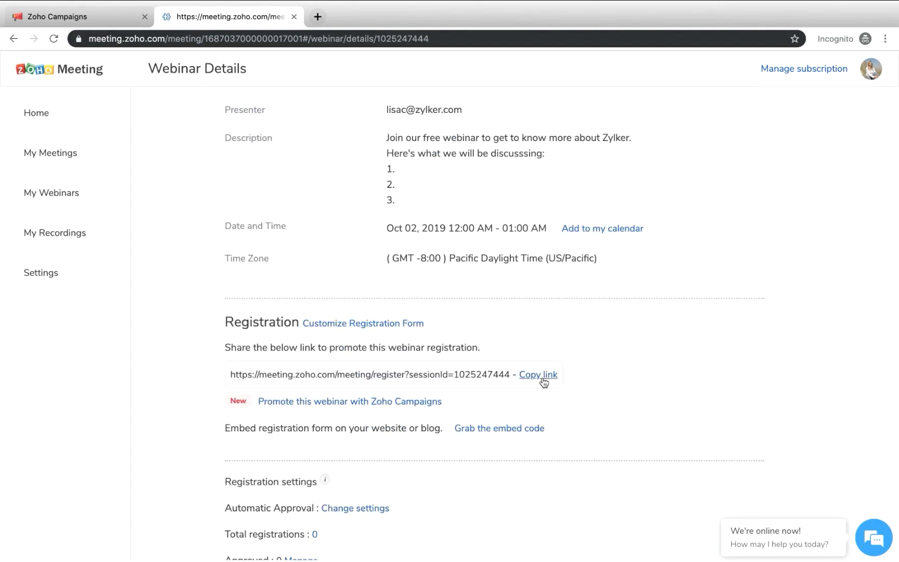
scroll(544, 383, "up", 1)
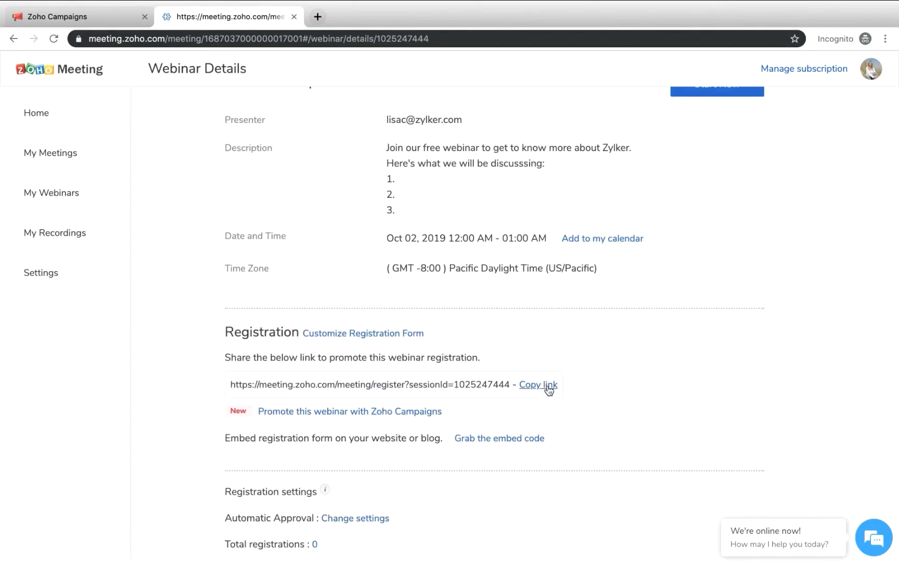
left_click(547, 392)
Display the registration form's embed code, select the whole iframe snippet, and close the embed widget
scroll(498, 427, "down", 1)
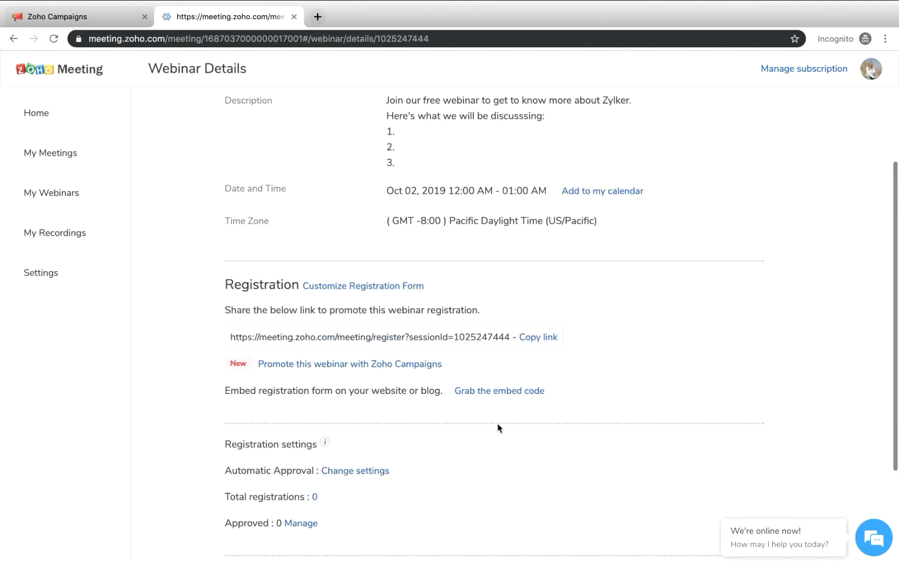
left_click(508, 394)
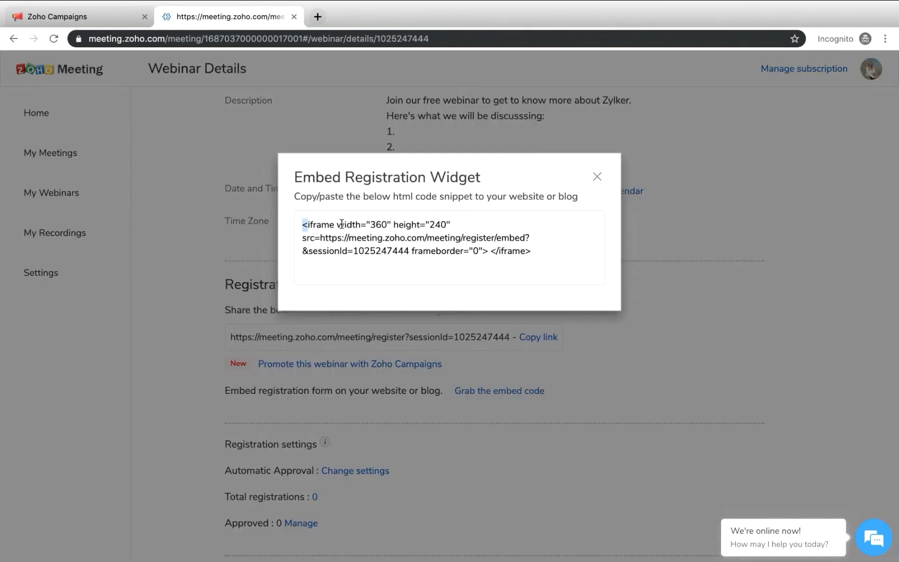
left_click_drag(301, 224, 582, 271)
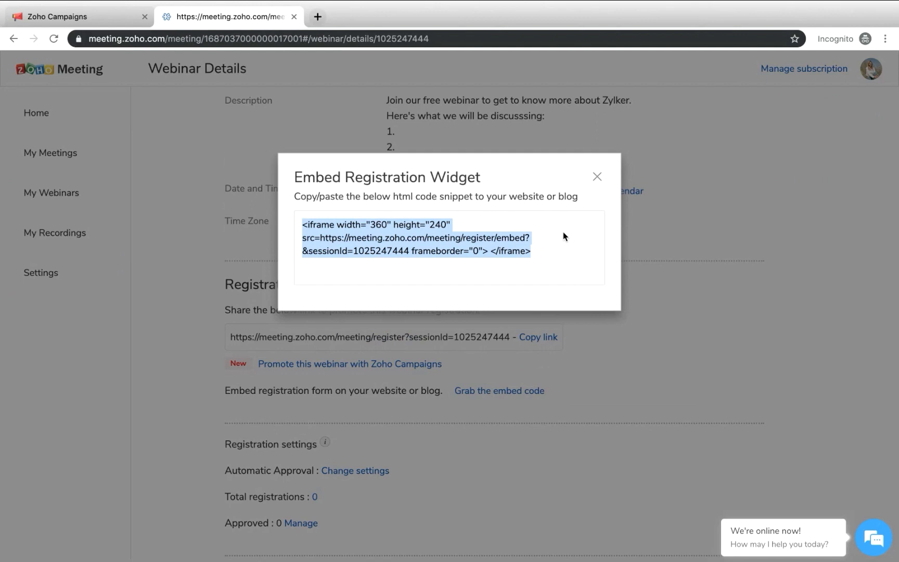
left_click(597, 178)
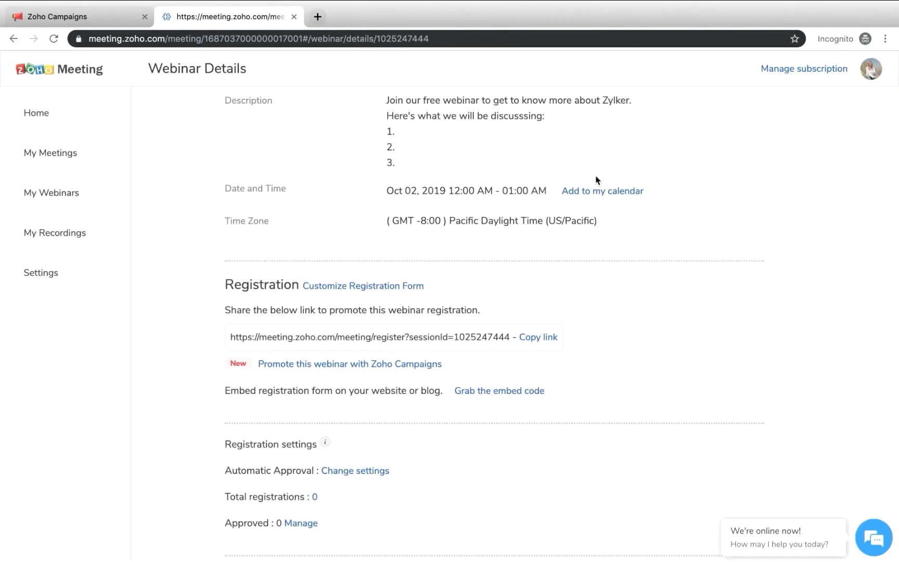
Open the webinar's registration form customization and add the predefined Country/Region field
scroll(357, 477, "down", 3)
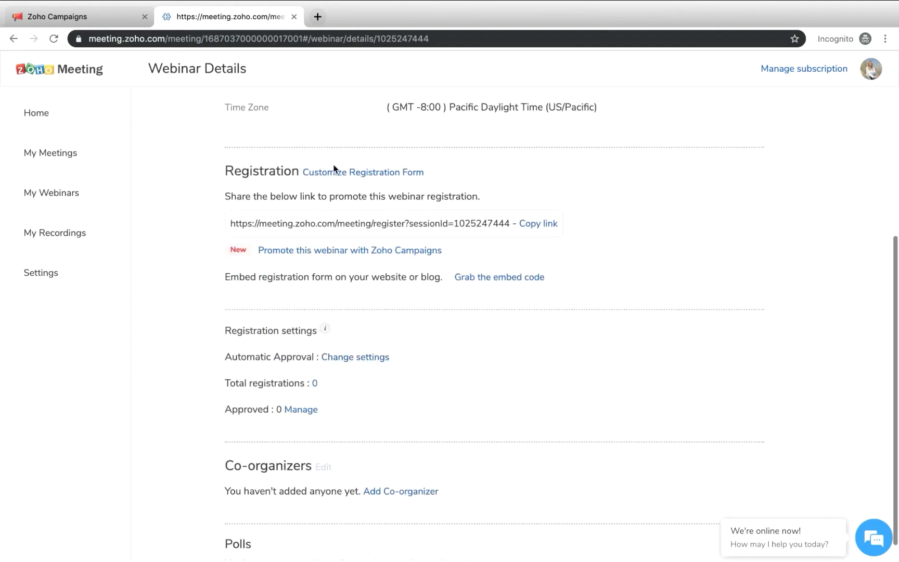
scroll(570, 231, "down", 1)
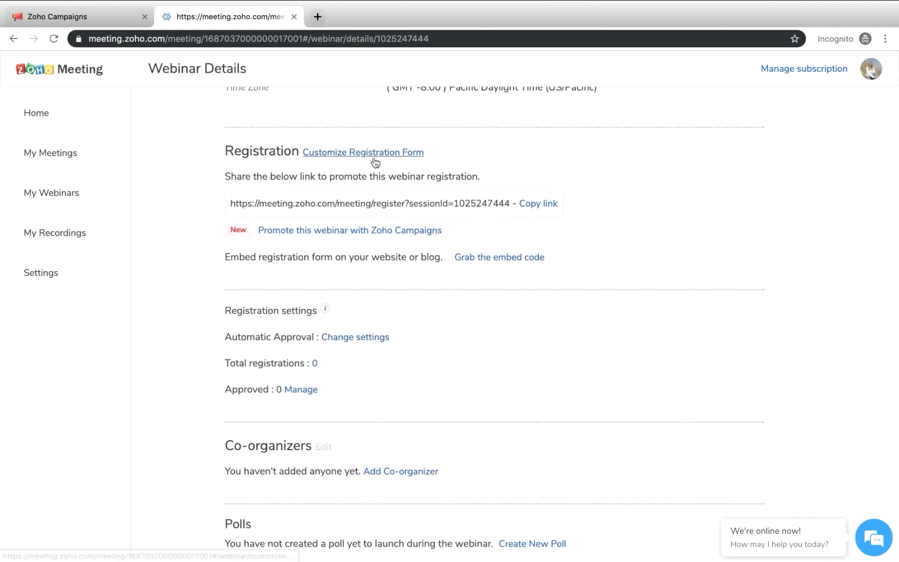
scroll(404, 164, "up", 1)
left_click(402, 175)
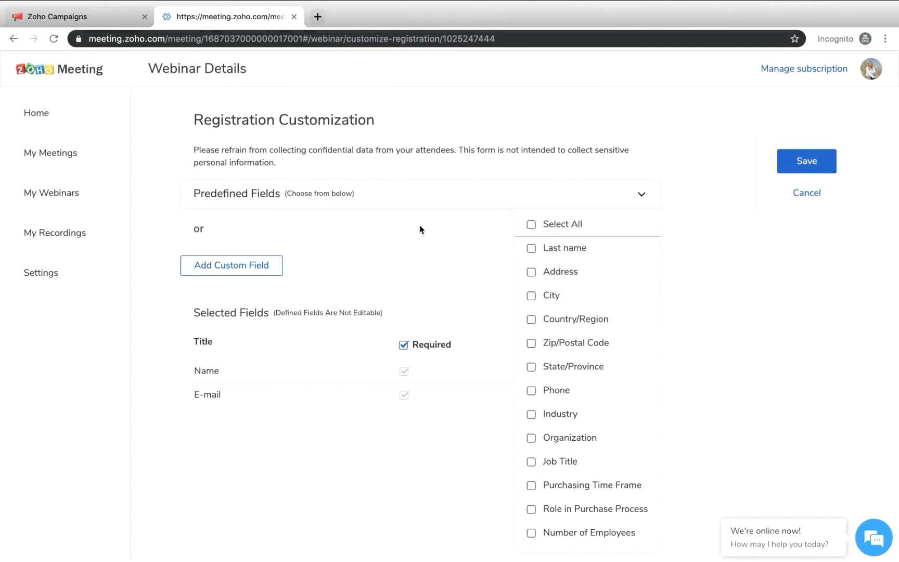
left_click(531, 320)
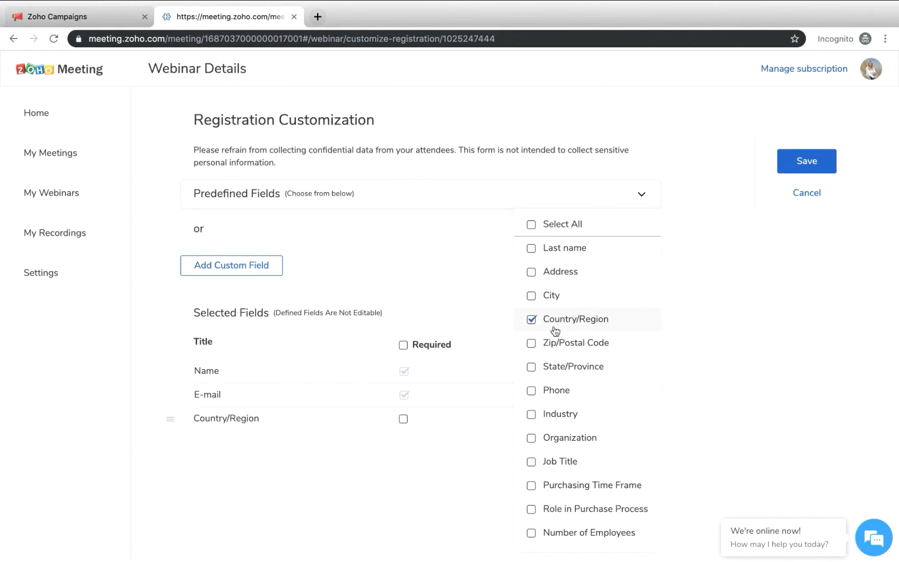
View the question types available for a custom registration field, and cancel without adding a question
left_click(675, 303)
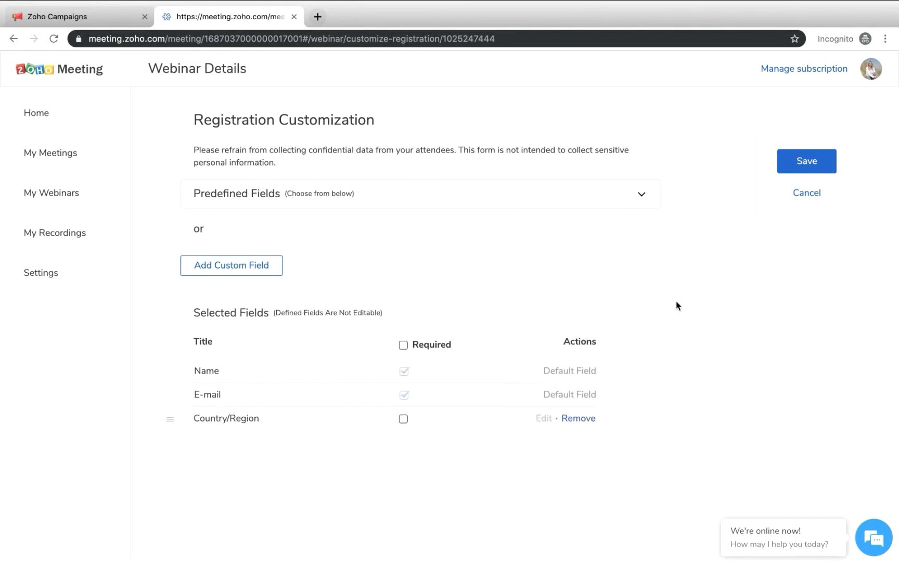
left_click(270, 262)
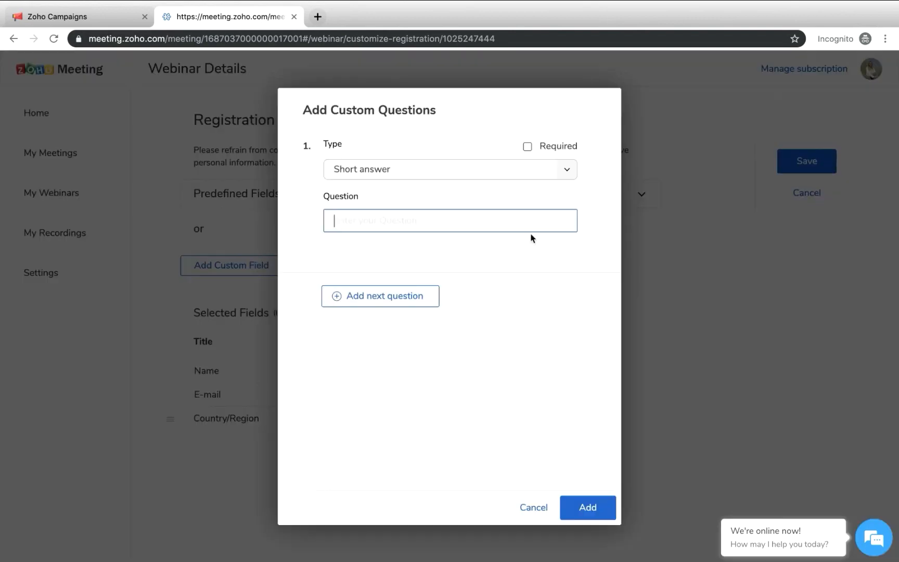
left_click(412, 165)
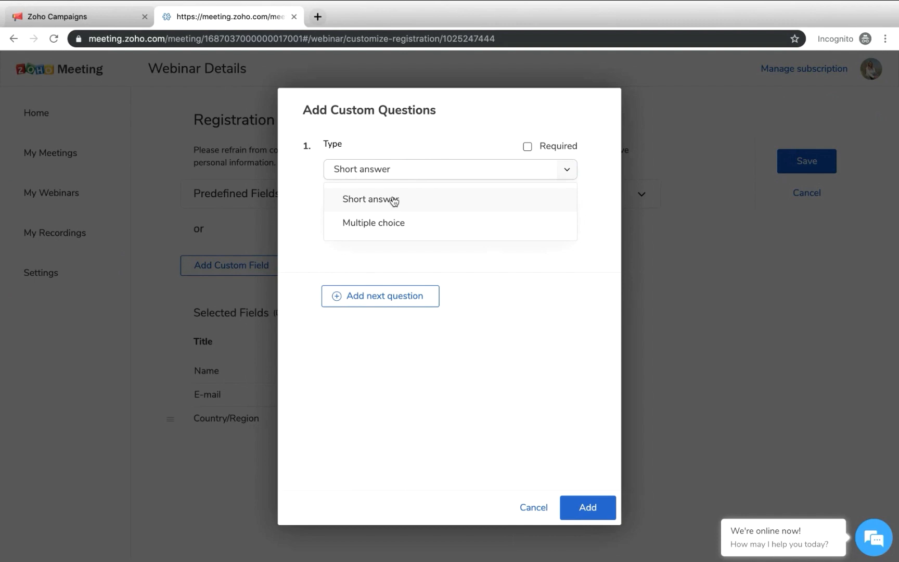
left_click(417, 150)
left_click(541, 508)
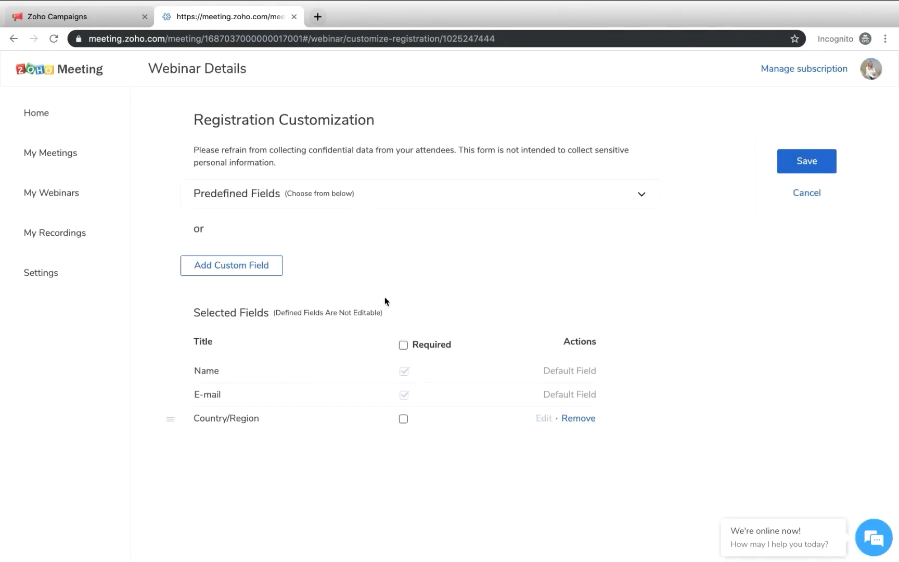
Save the customized registration form
left_click(797, 162)
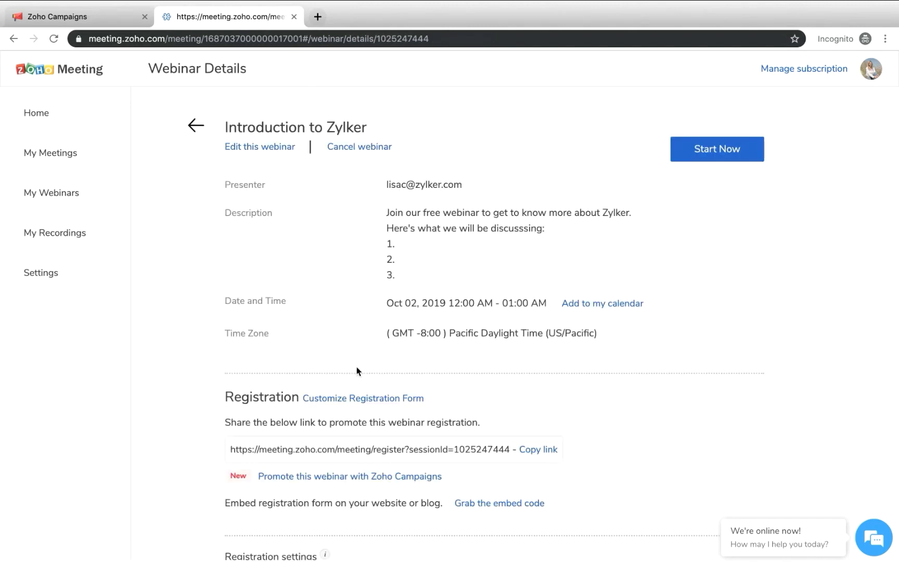
Set the webinar's registration settings to automatically approve registrants and save them
scroll(357, 371, "down", 5)
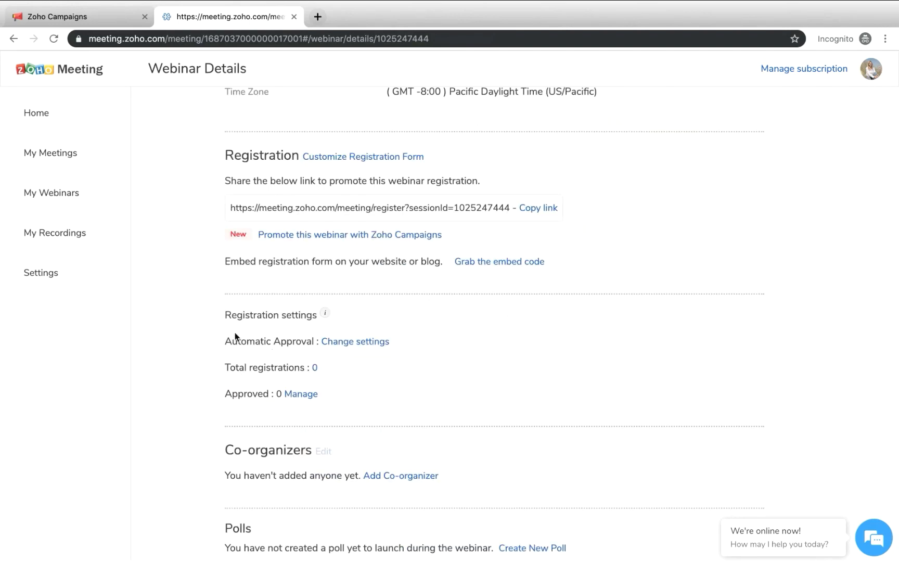
left_click(358, 348)
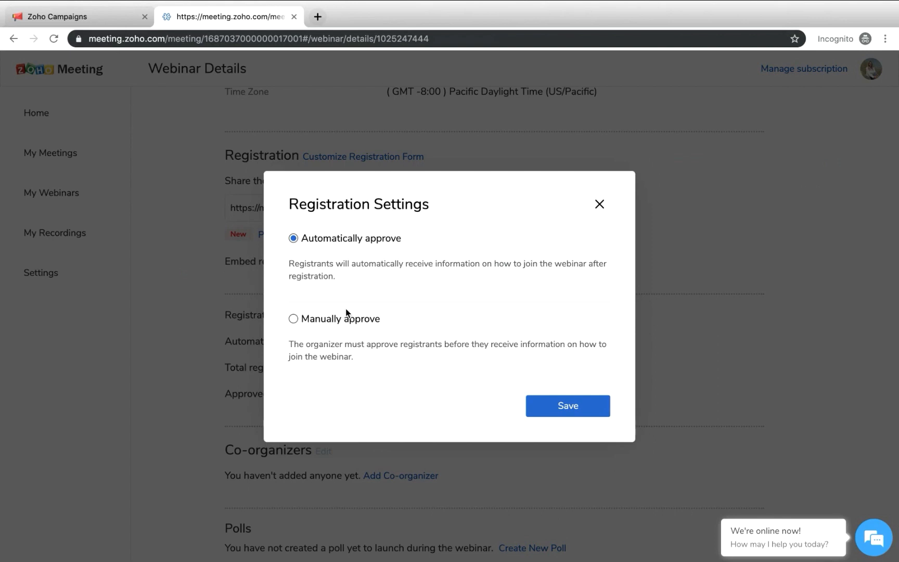
left_click(293, 318)
left_click(294, 239)
left_click(566, 418)
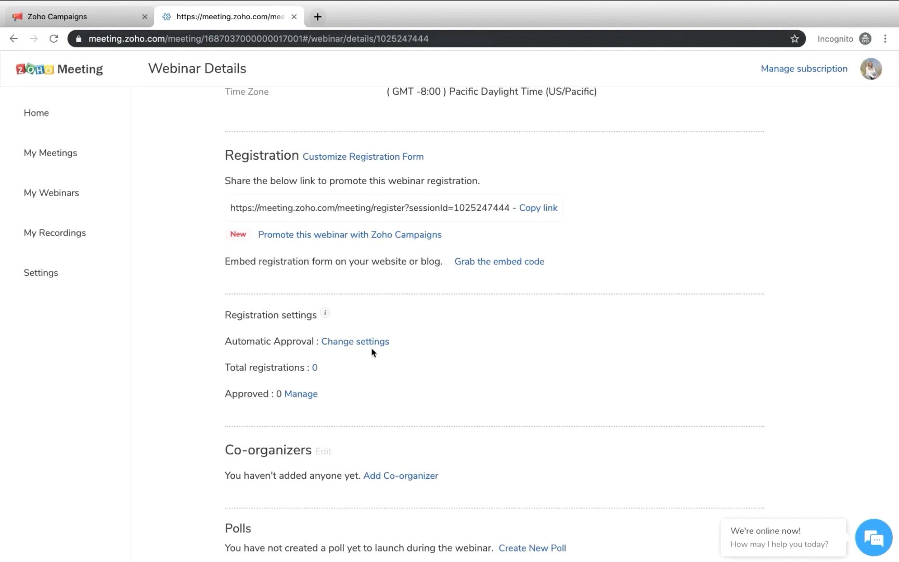
Review the approved and denied registrant lists, and return to the webinar details
scroll(372, 352, "down", 1)
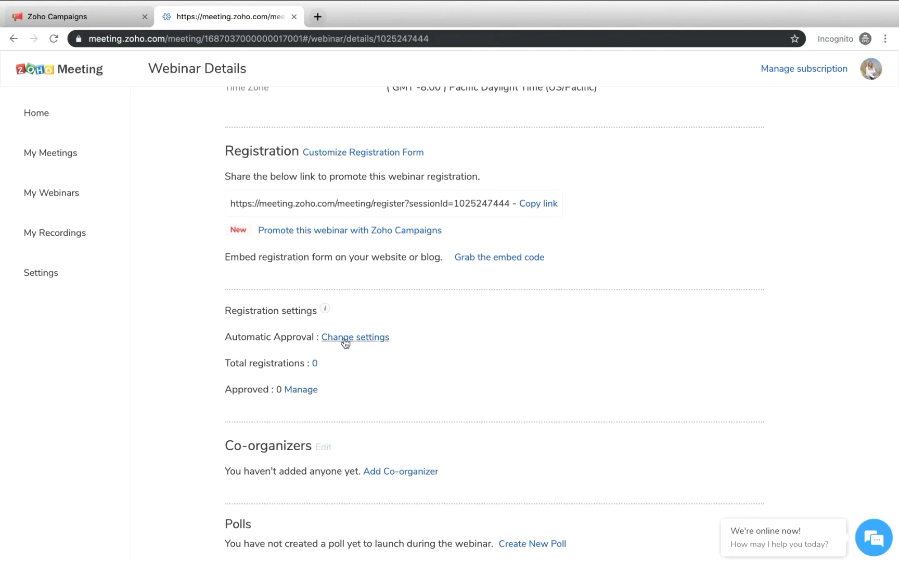
left_click(301, 390)
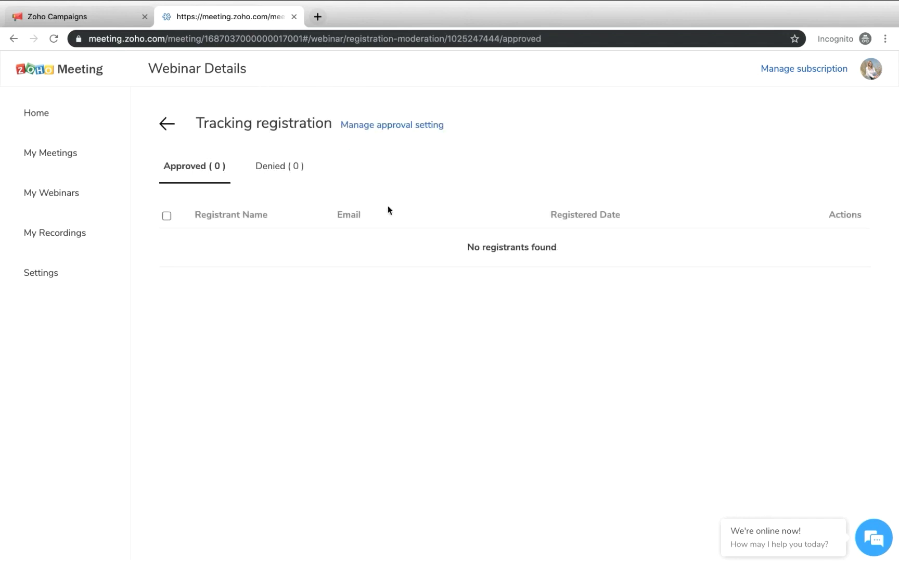
left_click(274, 168)
left_click(167, 126)
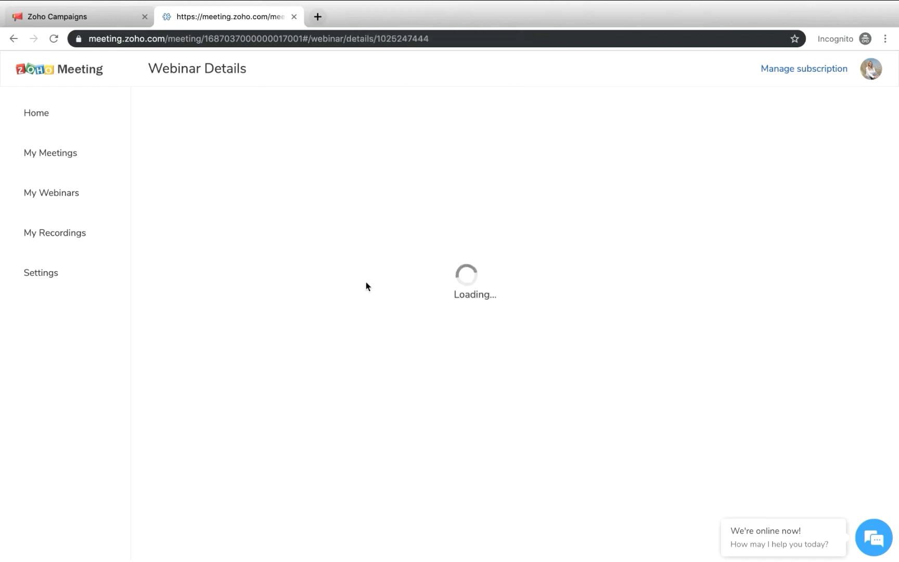
Examine the name and email fields for adding a co-organizer, and return to the webinar details without adding one
scroll(406, 428, "down", 2)
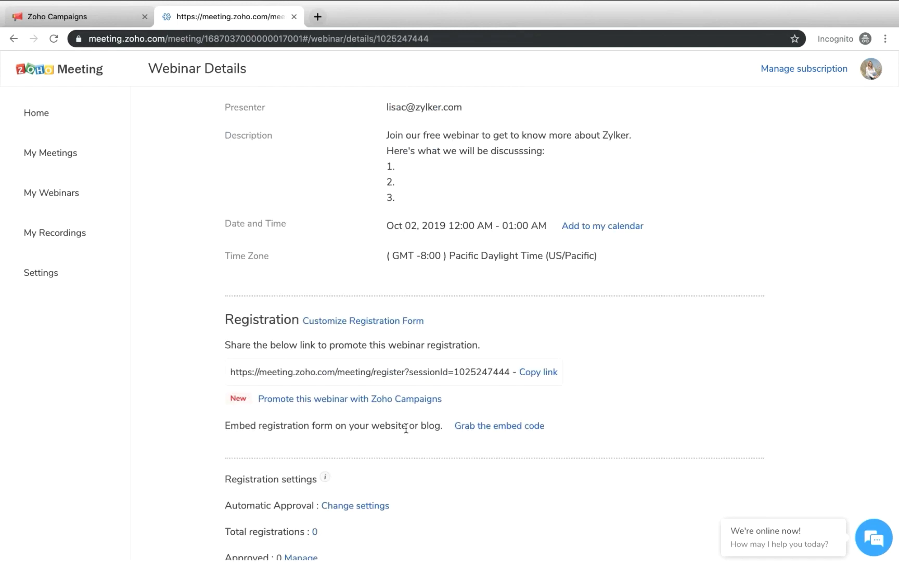
scroll(408, 428, "down", 3)
scroll(407, 431, "down", 1)
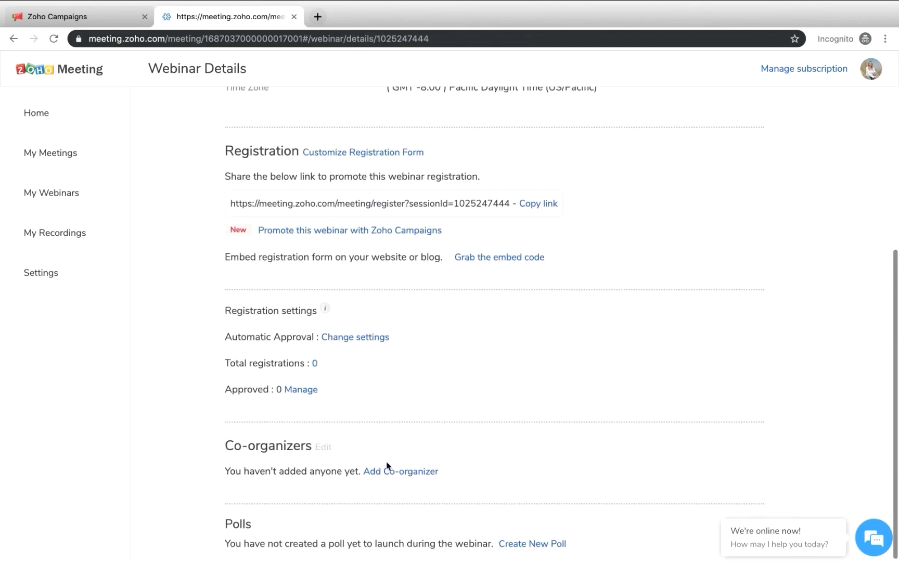
left_click(421, 474)
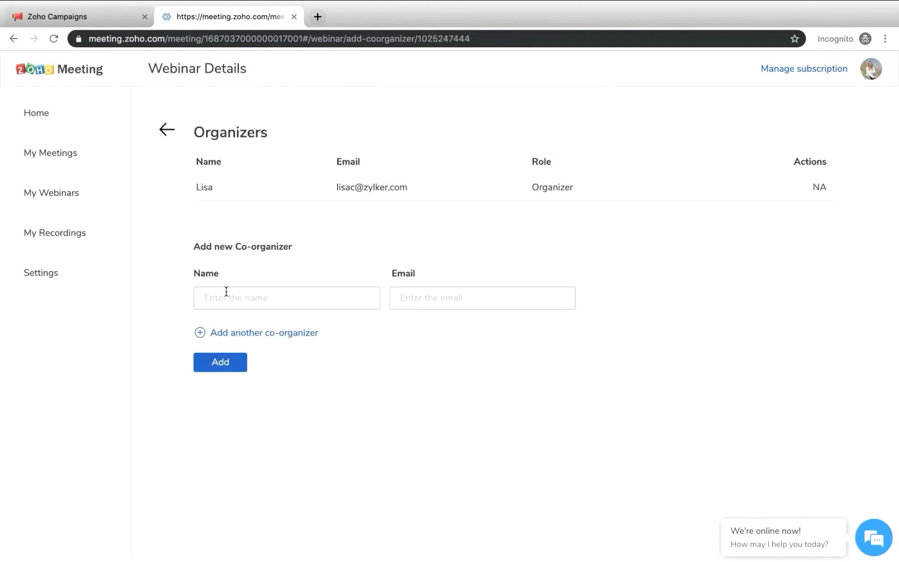
left_click(224, 298)
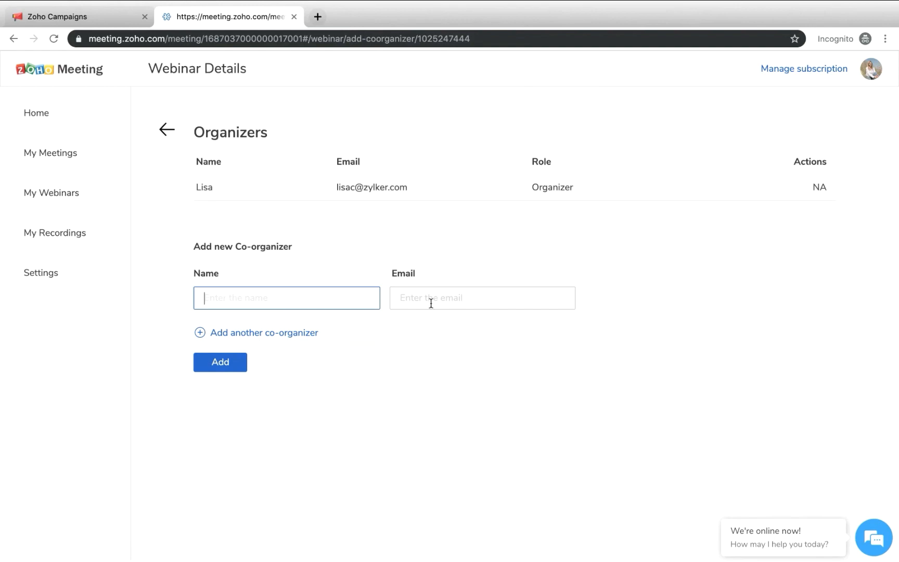
left_click(432, 301)
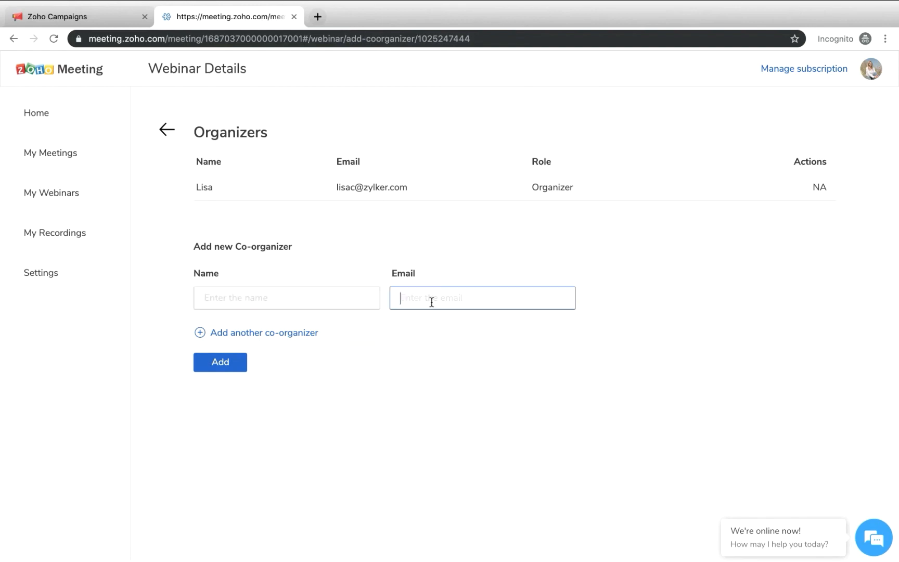
left_click(169, 131)
Start a new Star Rating poll for the webinar with the question "How well did you get to know about us?"
scroll(404, 388, "down", 3)
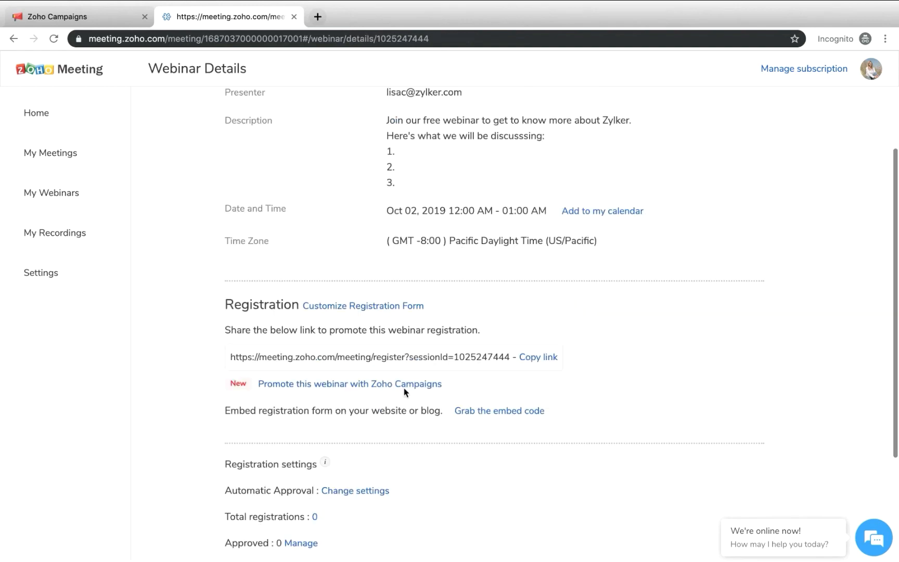
scroll(405, 392, "down", 2)
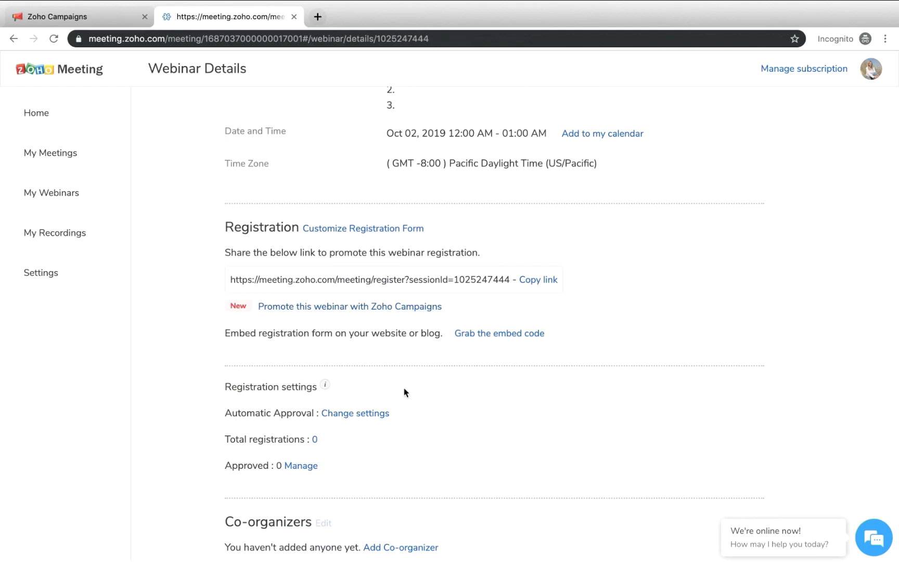
scroll(403, 391, "down", 2)
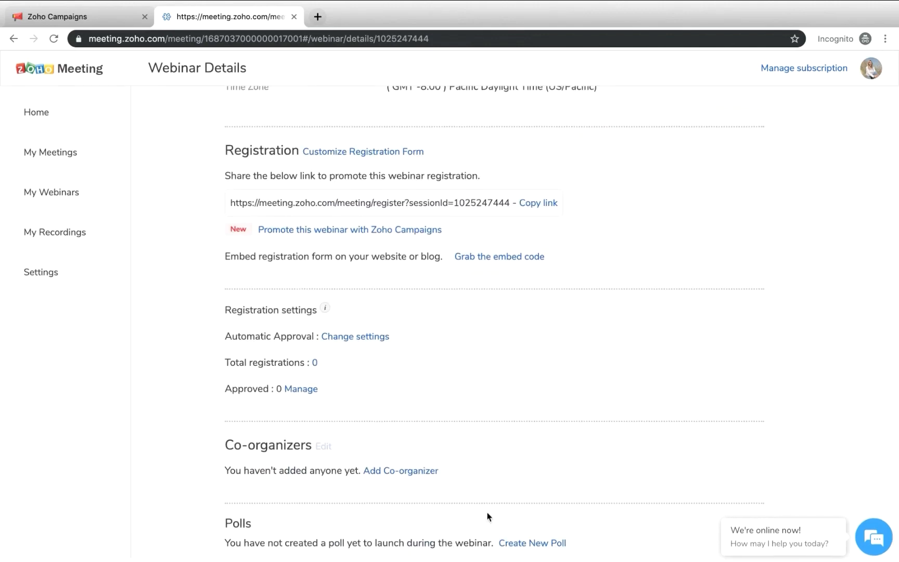
left_click(539, 544)
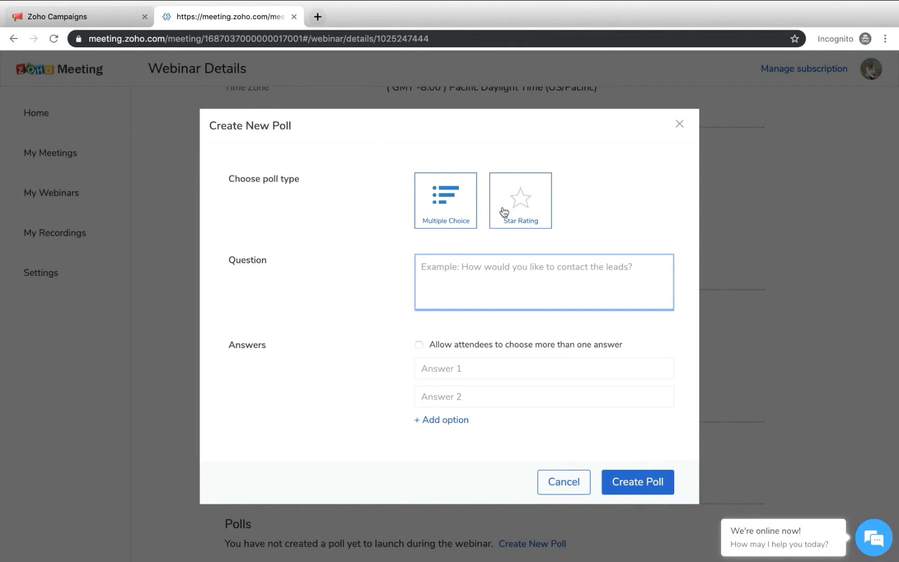
left_click(541, 219)
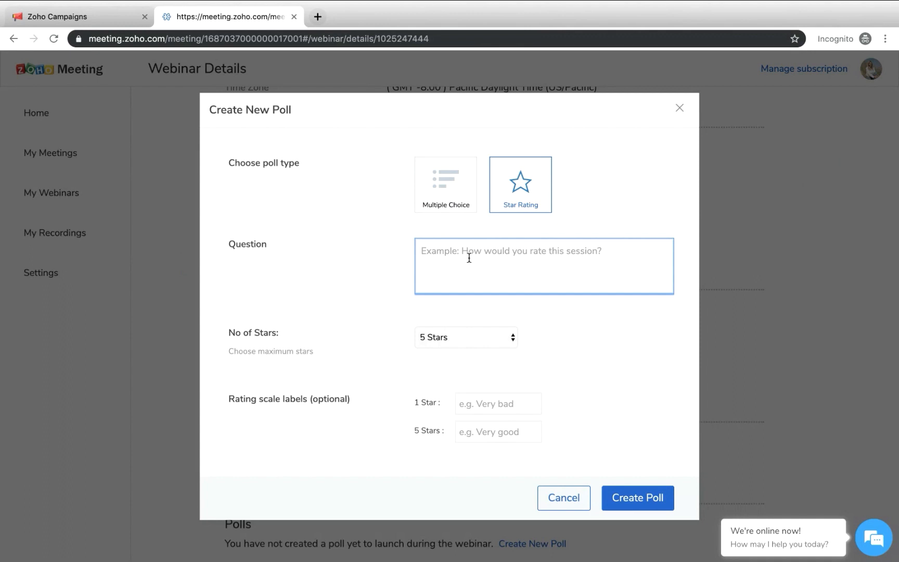
type("Ho")
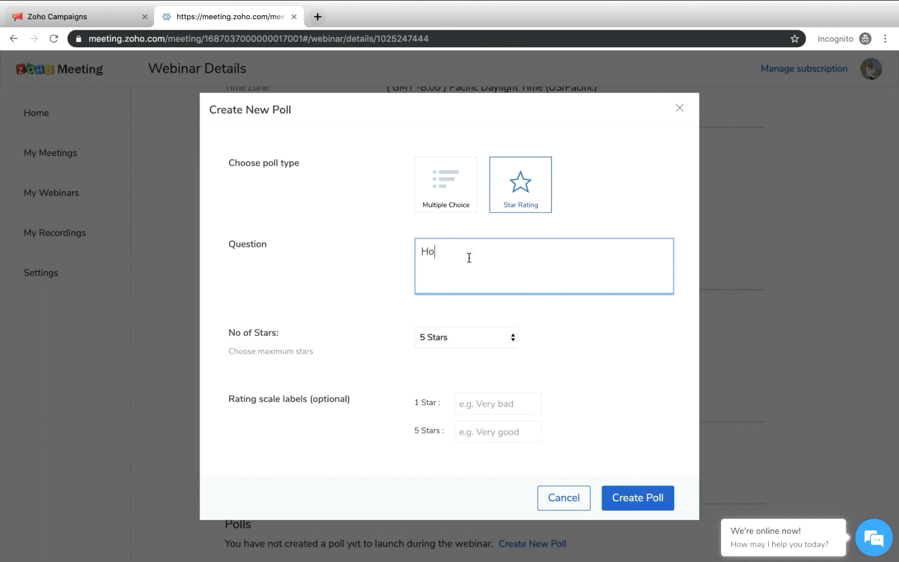
type("w well did you get to know about us?")
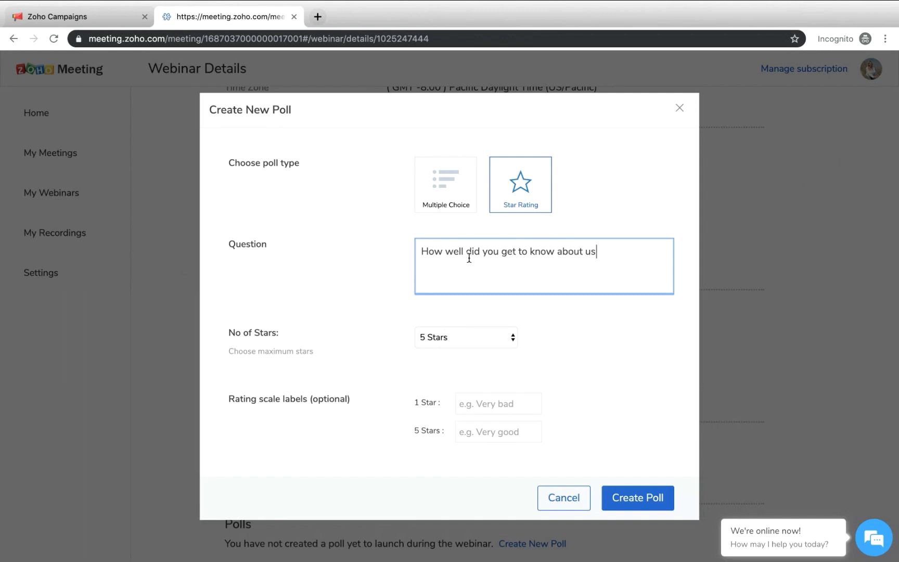
Keep the poll at 5 Stars, label 1 star "Poor" and 5 stars "Very good", and create the poll
left_click(460, 342)
left_click(458, 342)
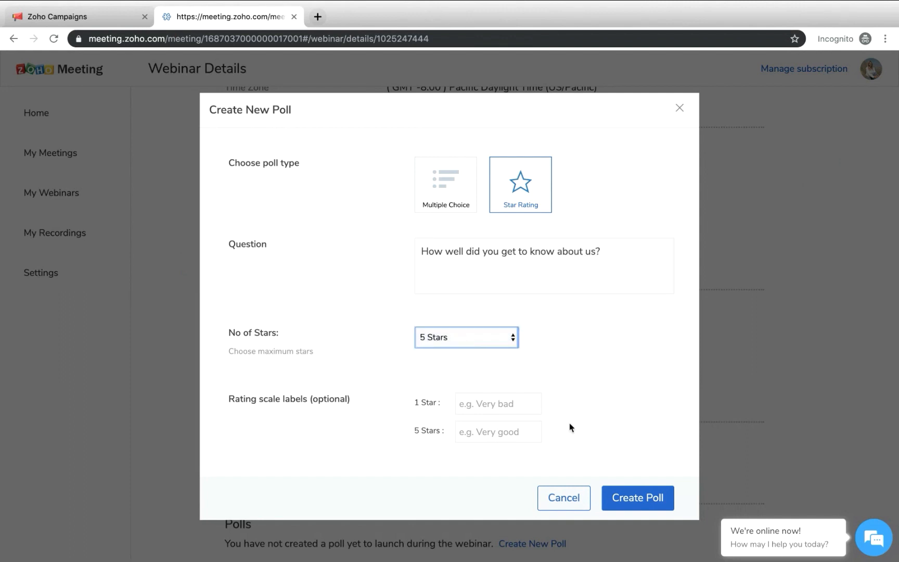
left_click(478, 404)
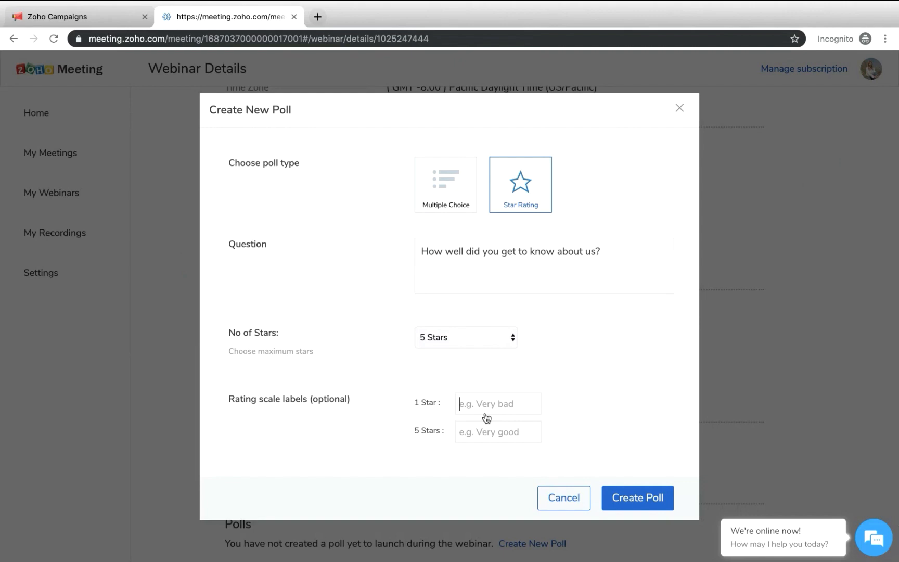
type("Poor")
left_click(486, 436)
type("Very good")
left_click(612, 504)
scroll(565, 280, "down", 2)
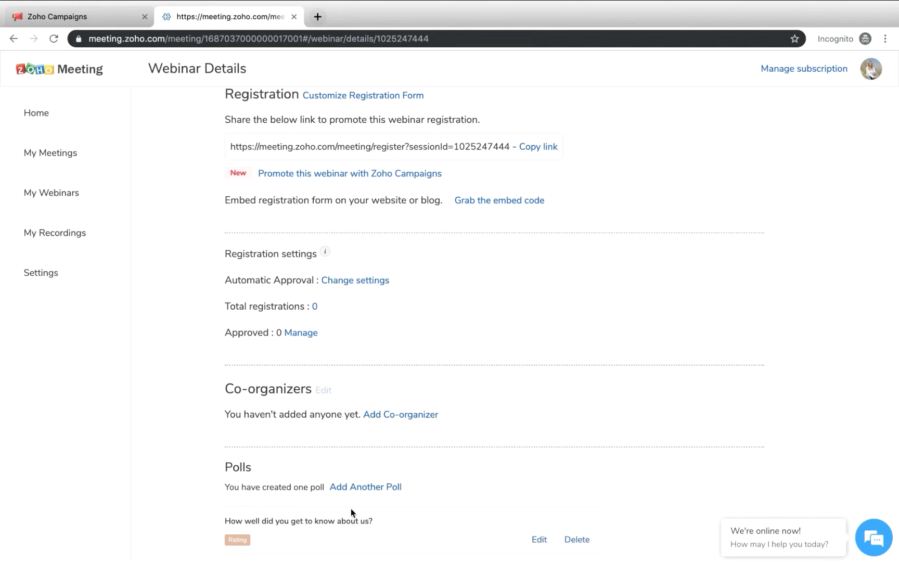
scroll(333, 291, "up", 6)
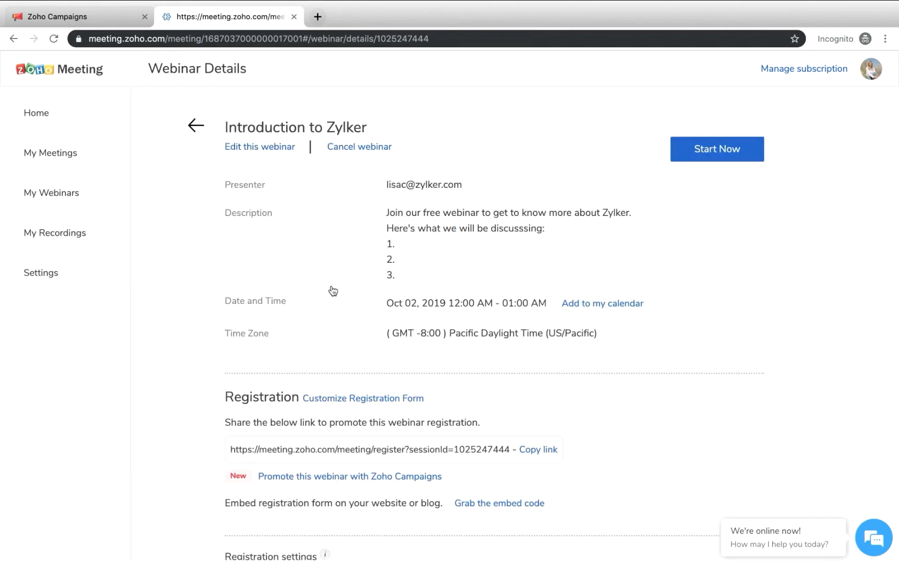
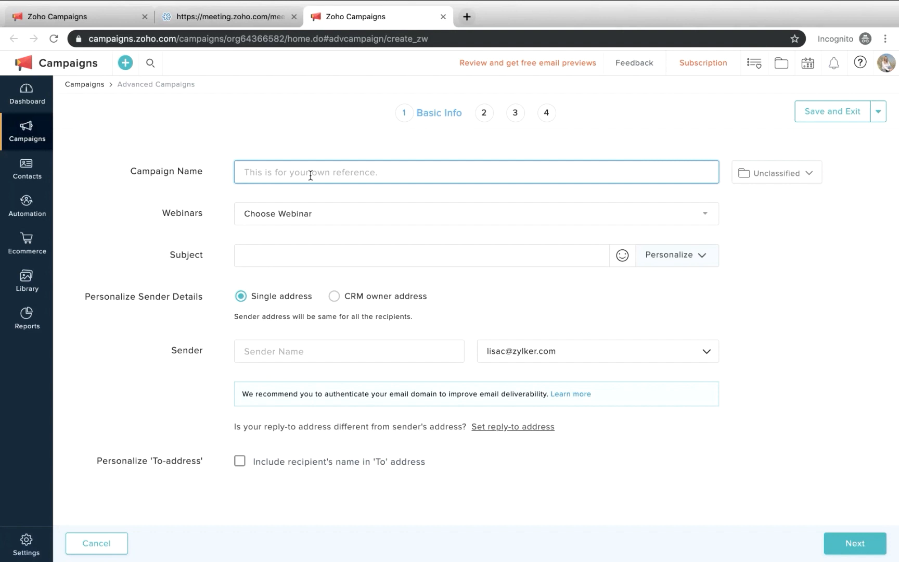
Name the campaign "Webinar: Introduction to Zylker" and choose the Introduction to Zylker webinar for it
type("Webinar: Introduction ")
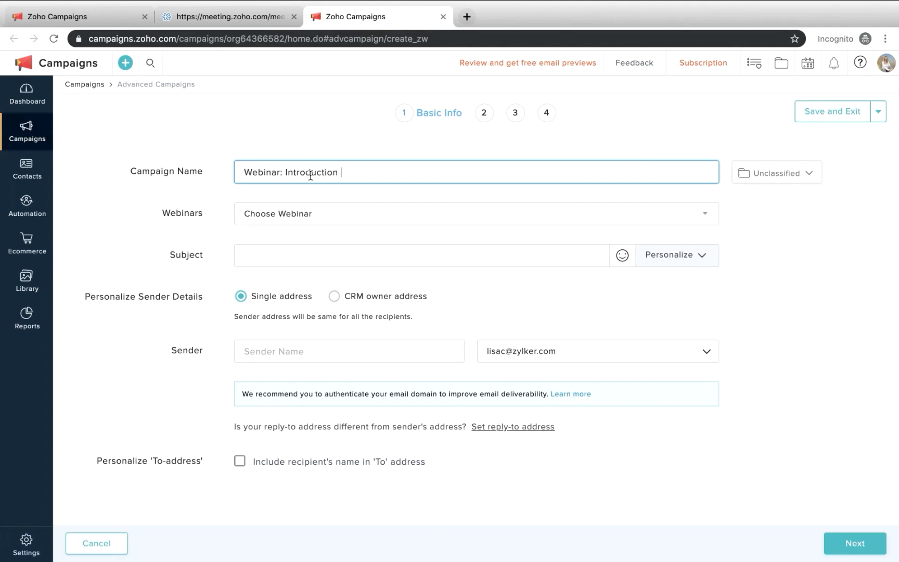
type("to Zylker")
left_click(302, 220)
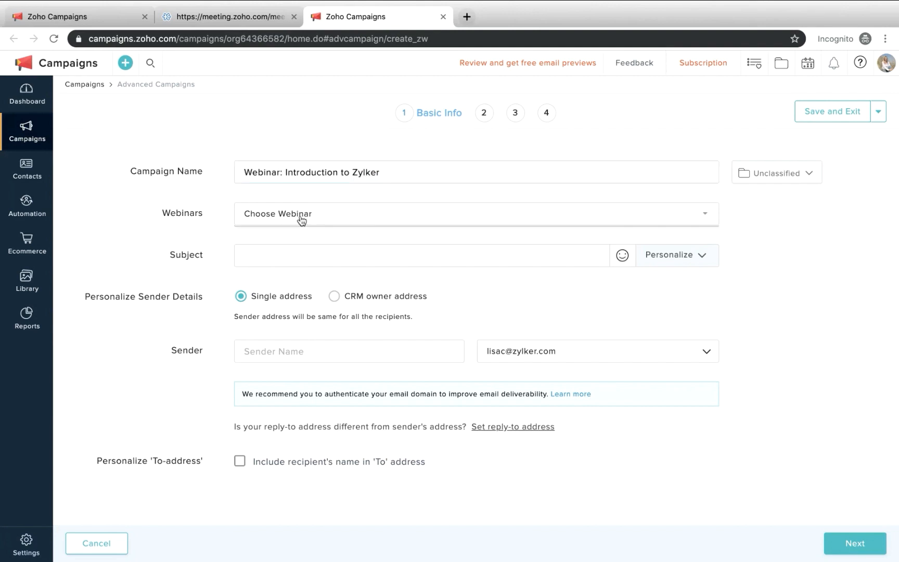
left_click(304, 239)
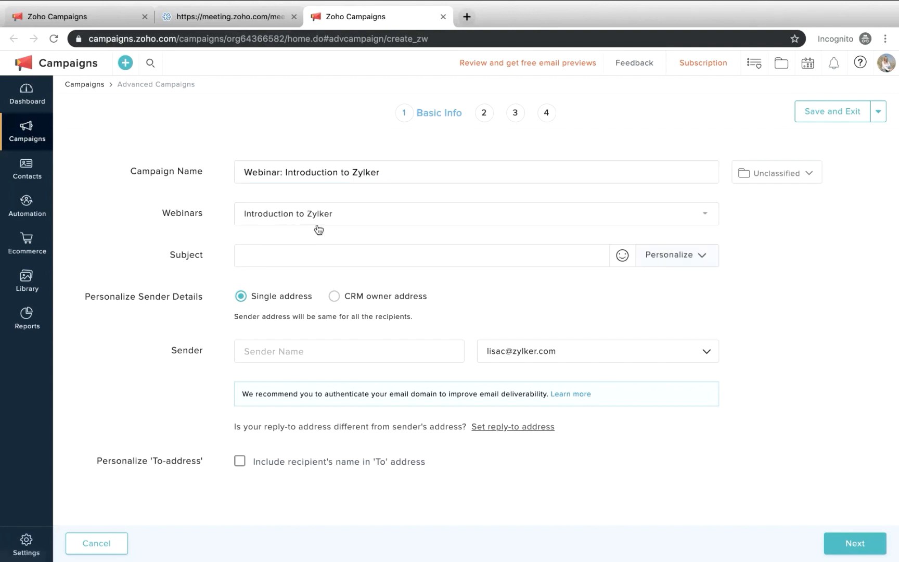
Enter the email subject "Hey, we've a webinar for you on Zylker!"
left_click(279, 265)
type("hey")
key("BackSpace")
key("BackSpace")
key("BackSpace")
type("Hey, we've a webinar for you!")
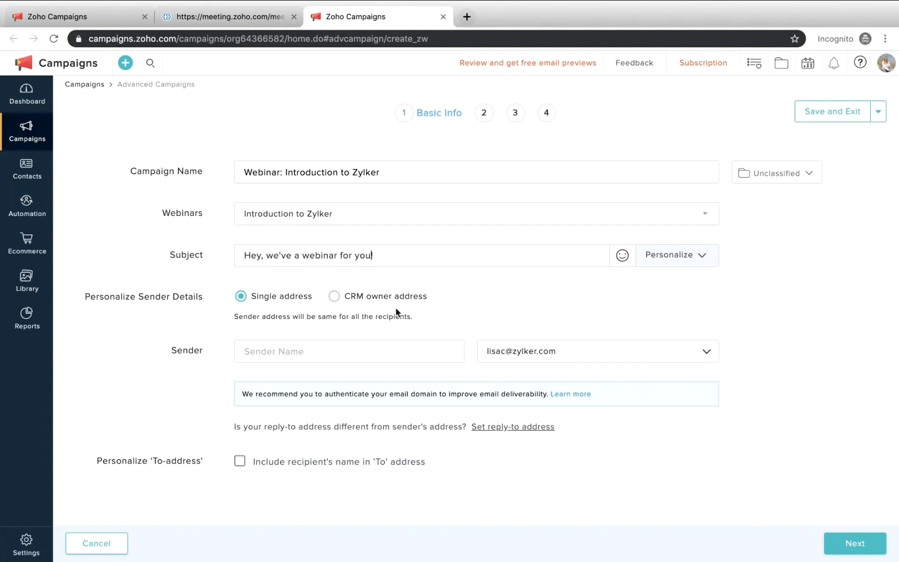
key("Left")
type("on Zylker")
key("End")
left_click_drag(414, 256, 389, 255)
left_click(456, 255)
Enter the sender name as the sender's first name followed by "from Zylker", and continue to the campaign content
left_click(292, 354)
type("Annet from Zylker")
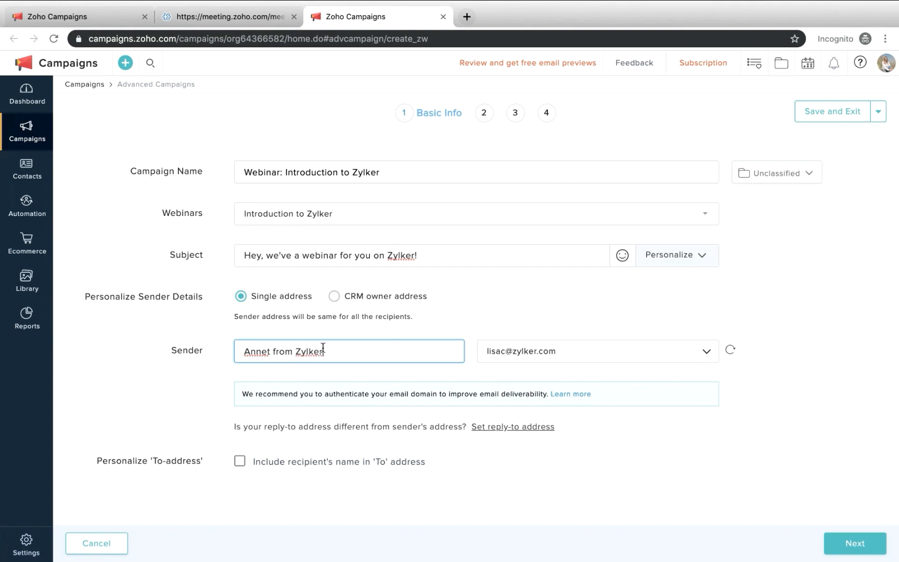
left_click_drag(324, 352, 295, 351)
left_click(326, 352)
left_click(845, 543)
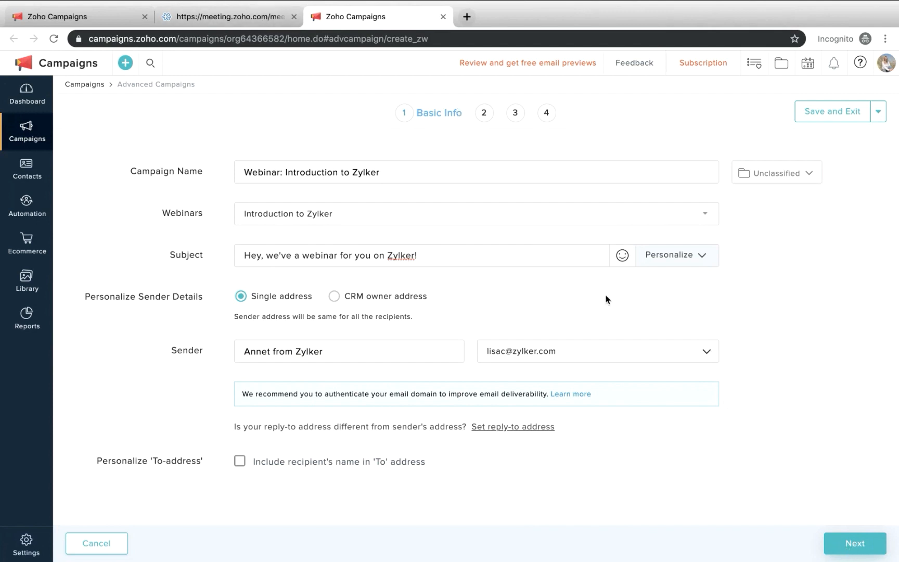
left_click(848, 541)
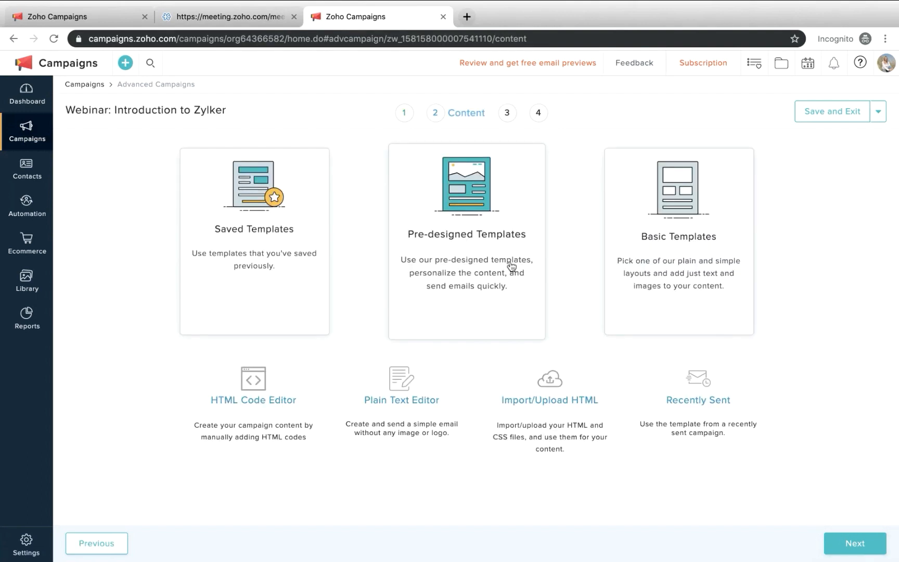
Start the email from the second pre-designed webinar template, and check the webinar details in Zoho Meeting before returning to the email
left_click(486, 257)
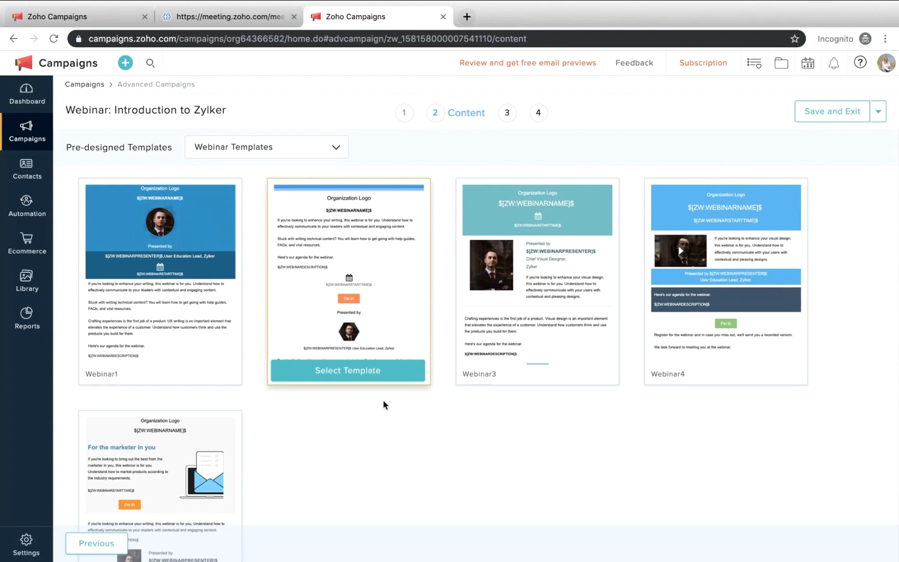
left_click(371, 371)
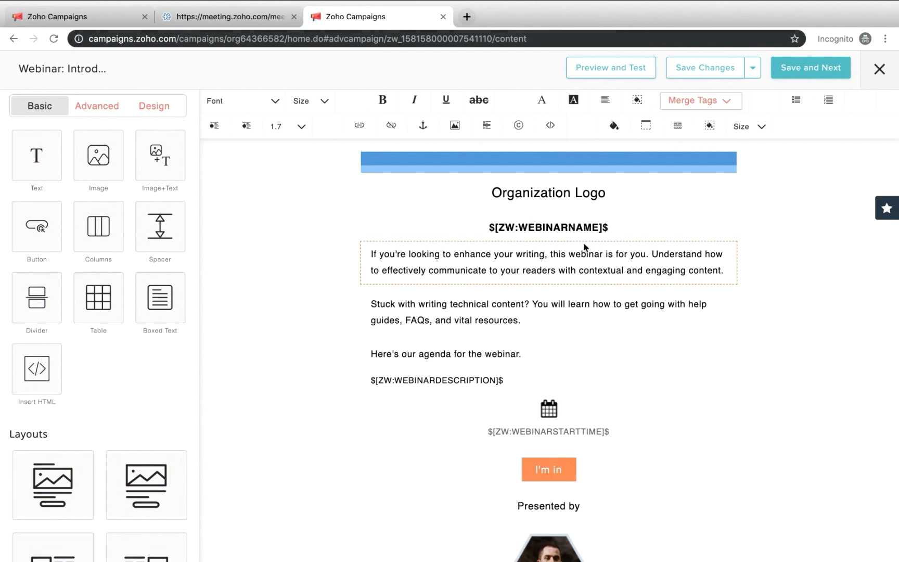
left_click(248, 19)
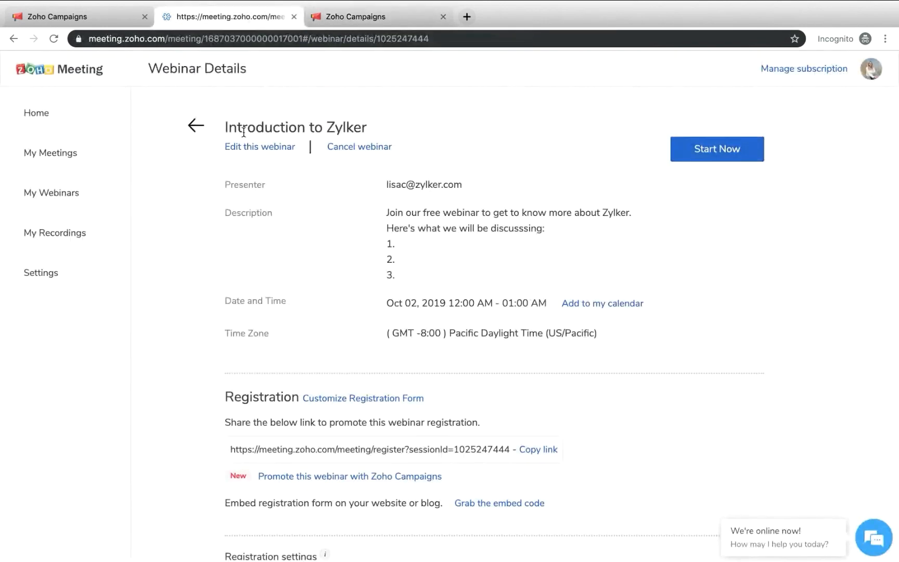
left_click(379, 20)
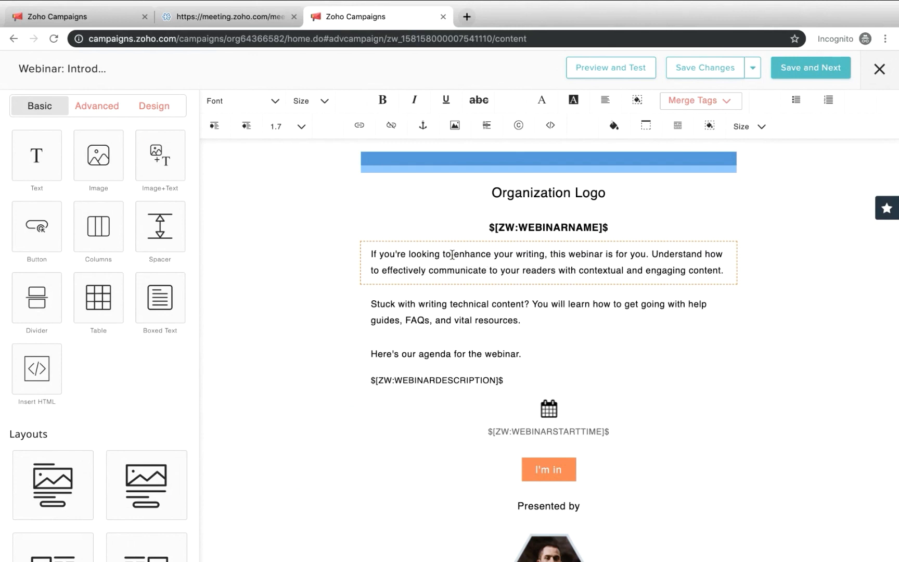
Rewrite the email's opening paragraph as "If you're looking to learn more about Zylker, join us!"
left_click_drag(452, 255, 734, 279)
type("looking to l")
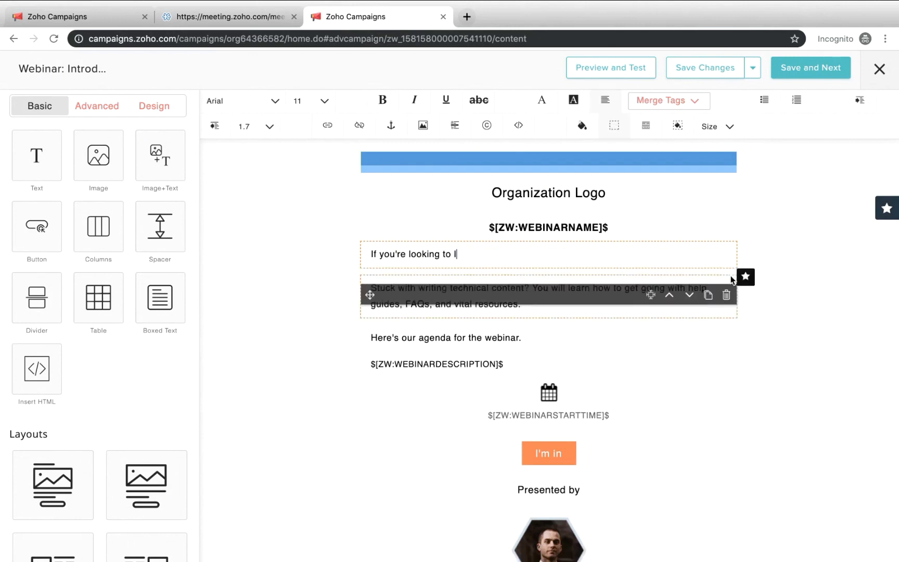
type("earn more about Zylker, join")
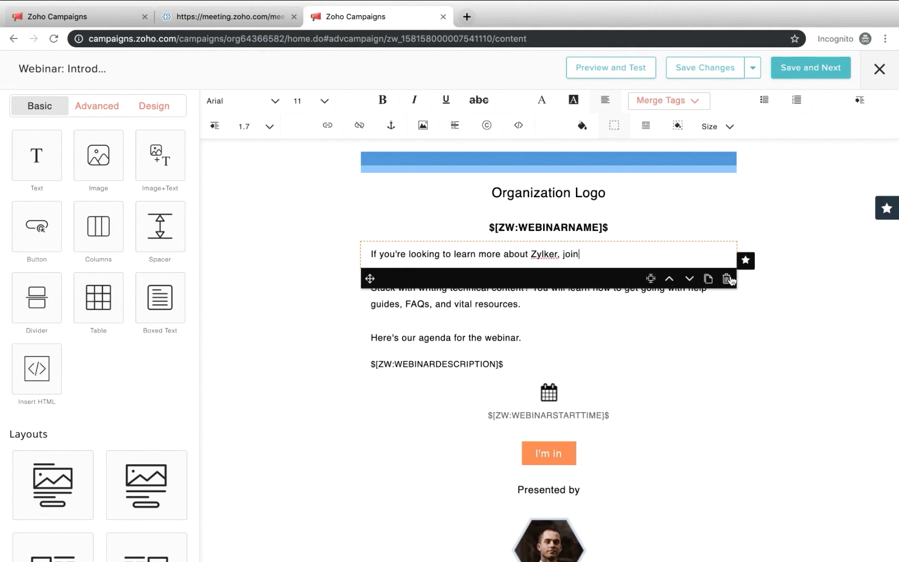
type(" us!")
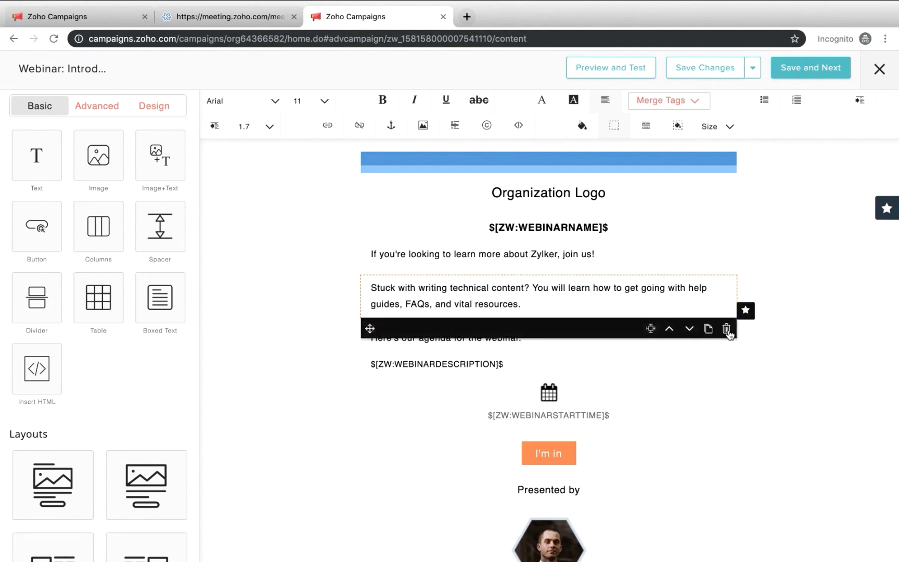
Delete the "Stuck with writing technical content?" paragraph from the email, keeping the empty spacer beneath it
left_click(727, 329)
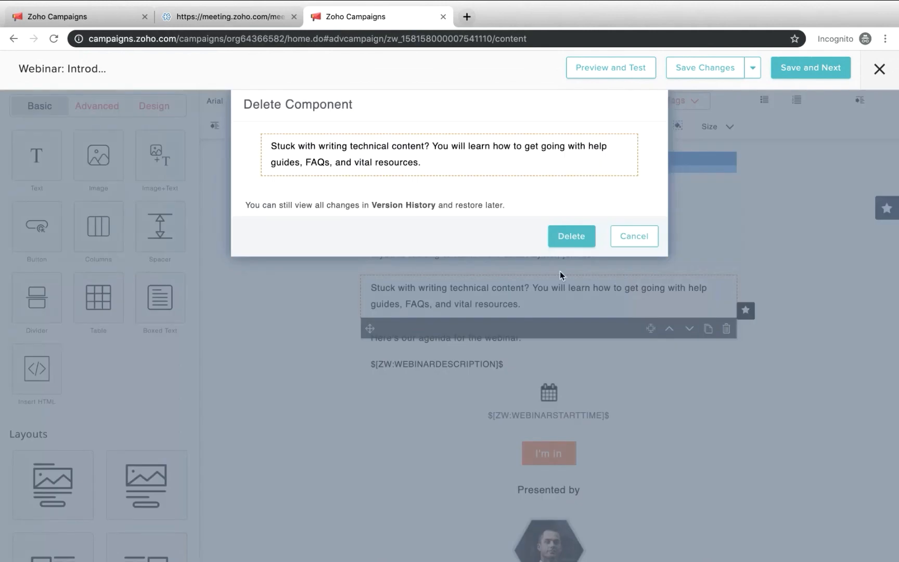
left_click(571, 237)
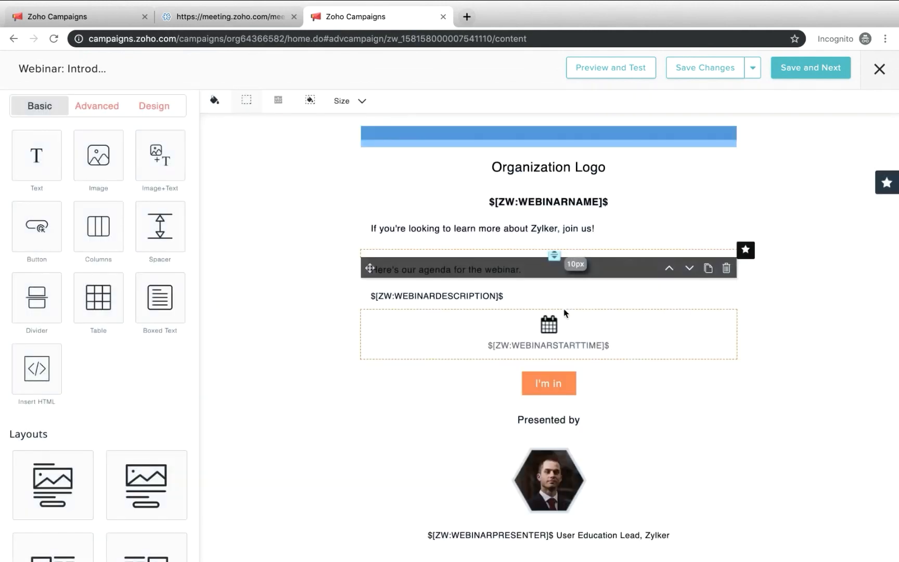
left_click(726, 268)
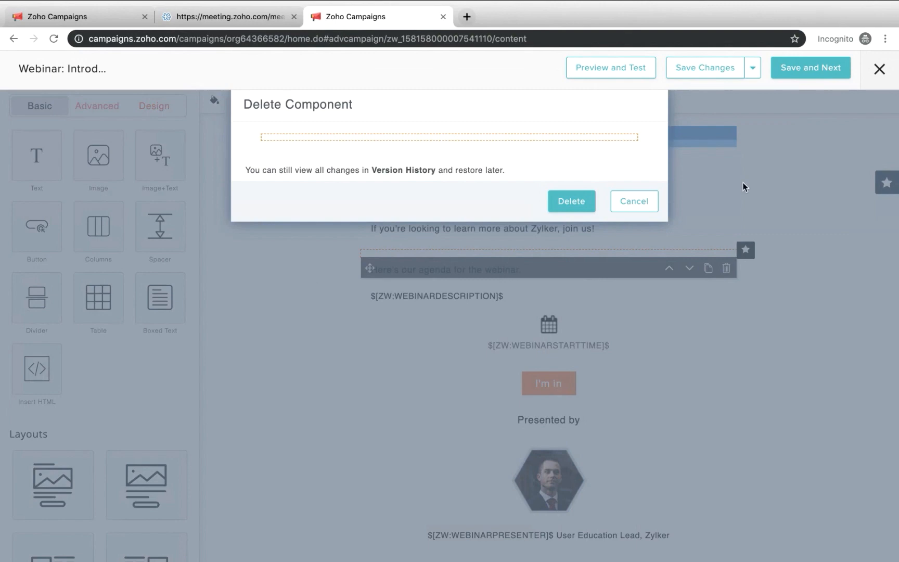
left_click(635, 201)
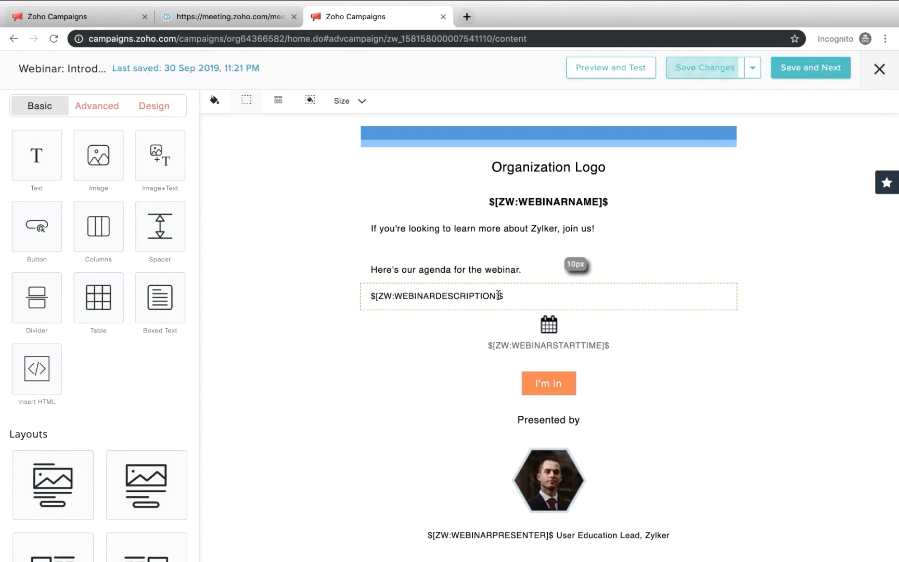
Compare the email with the webinar description in Zoho Meeting, and delete the "Here's our agenda for the webinar." line
left_click(252, 14)
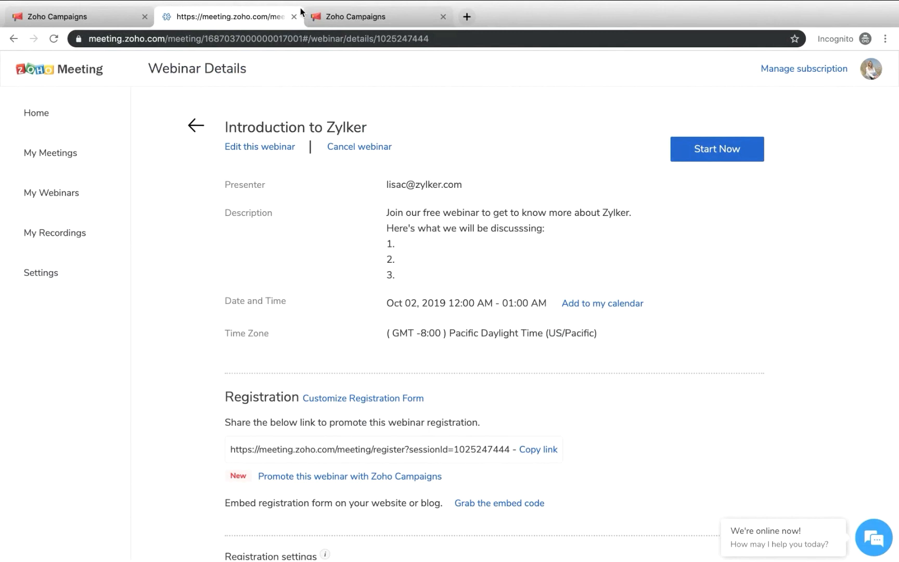
left_click(325, 17)
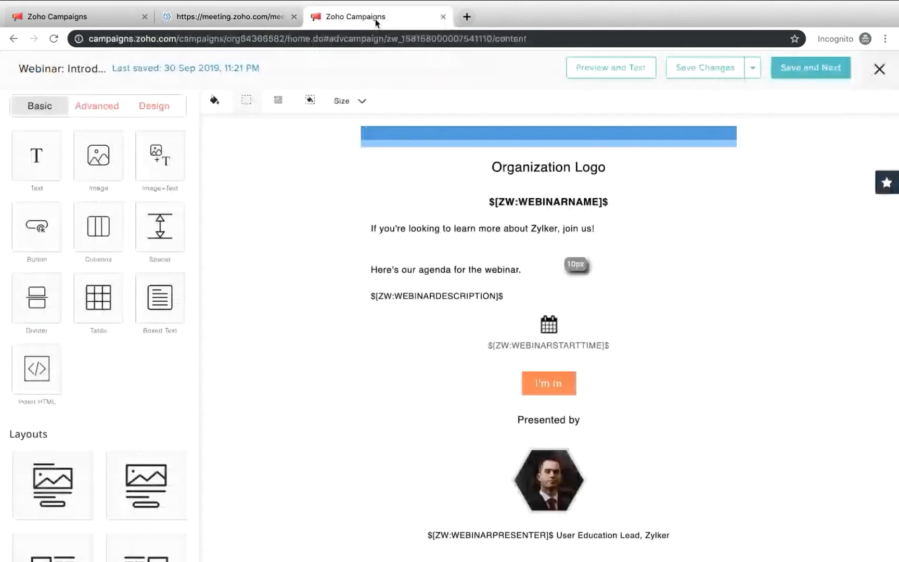
left_click(639, 265)
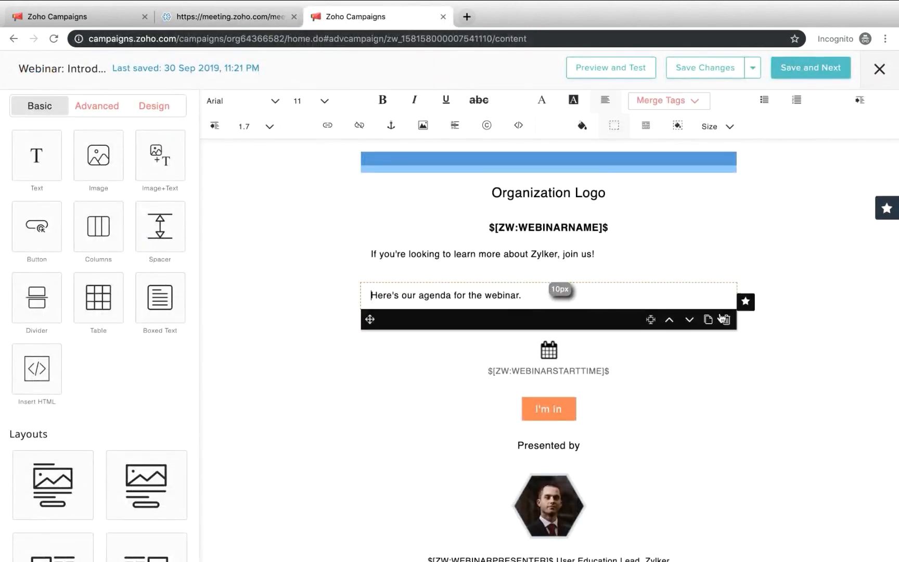
left_click(726, 320)
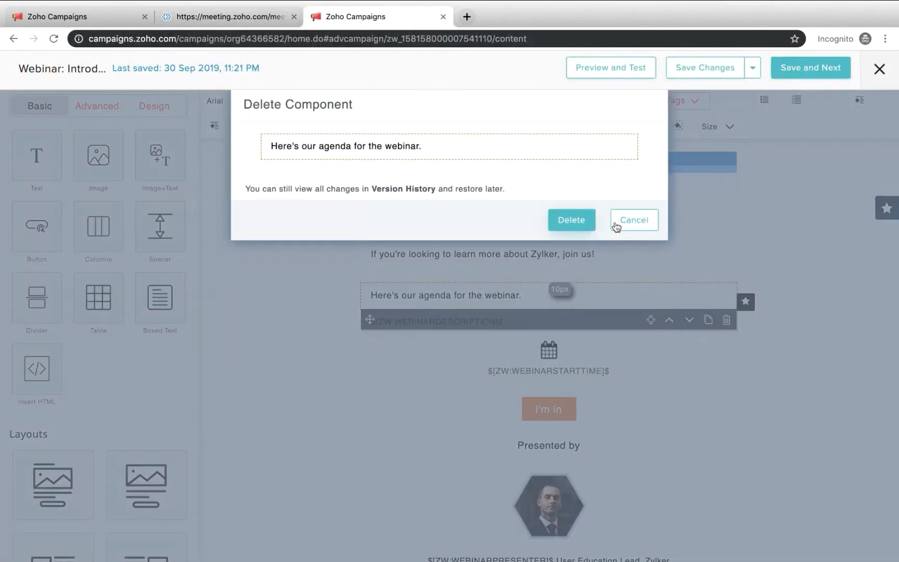
left_click(567, 224)
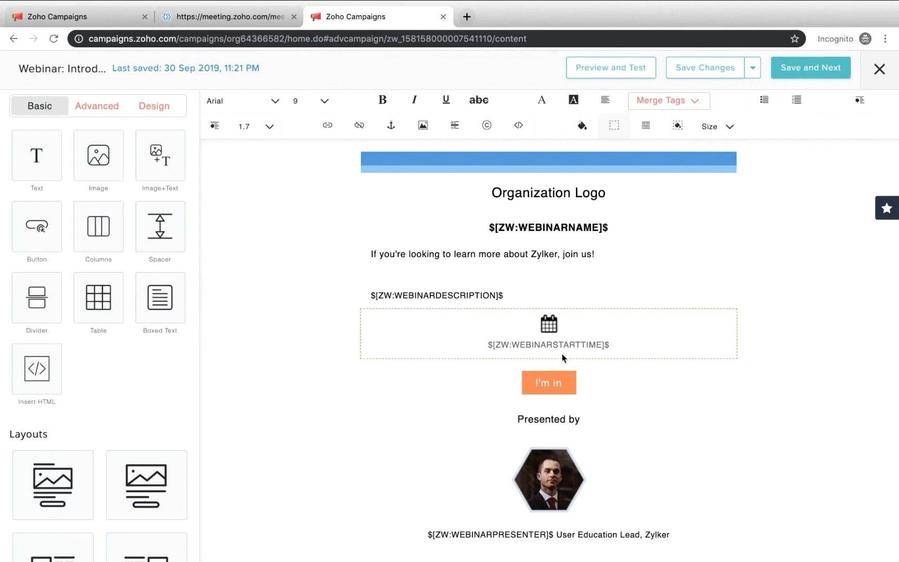
left_click(233, 24)
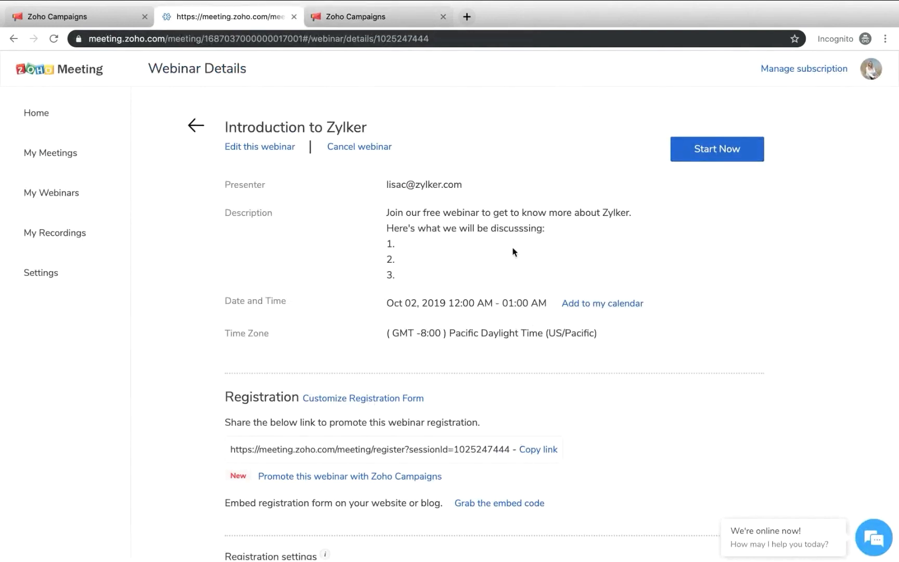
left_click(404, 11)
Rename the "I'm in" button in the email to "Register Now", keeping its webinar URL link
scroll(645, 339, "down", 2)
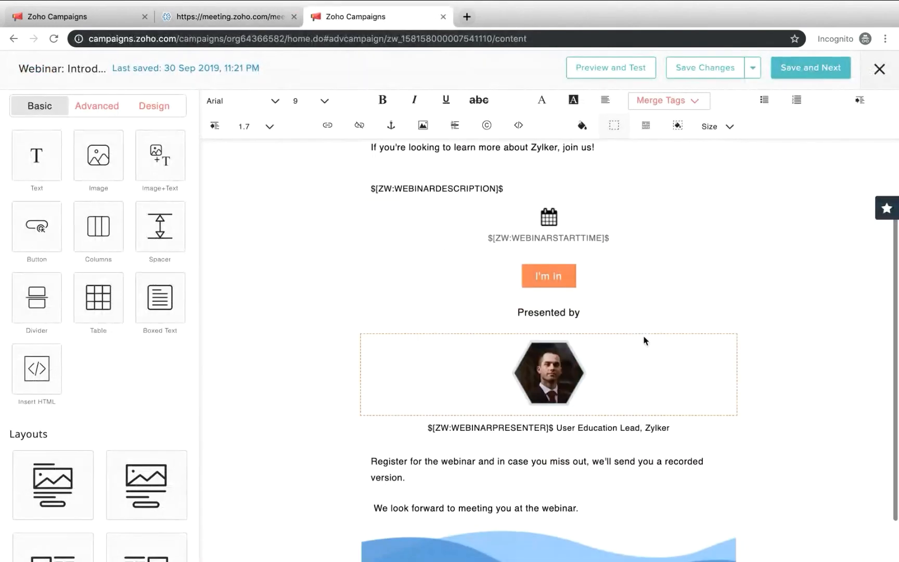
left_click(620, 287)
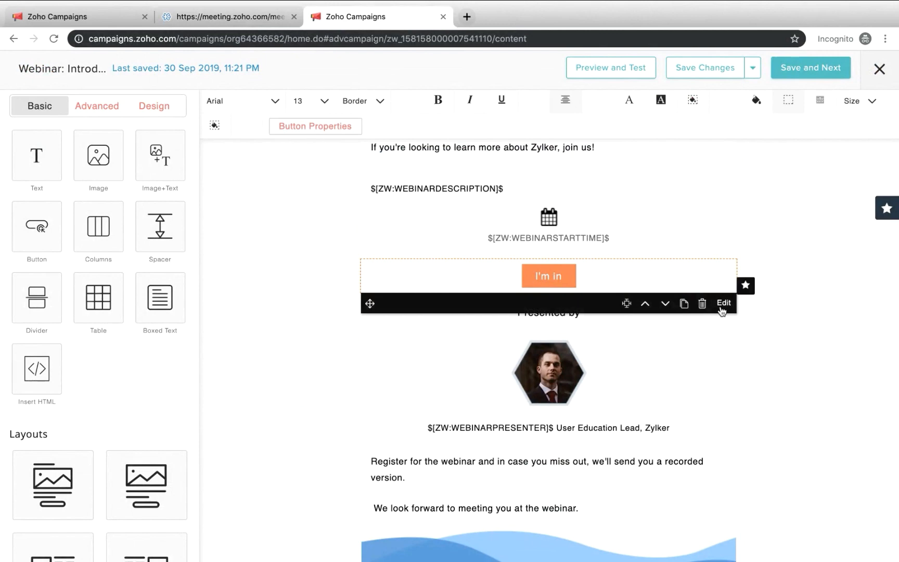
left_click(317, 129)
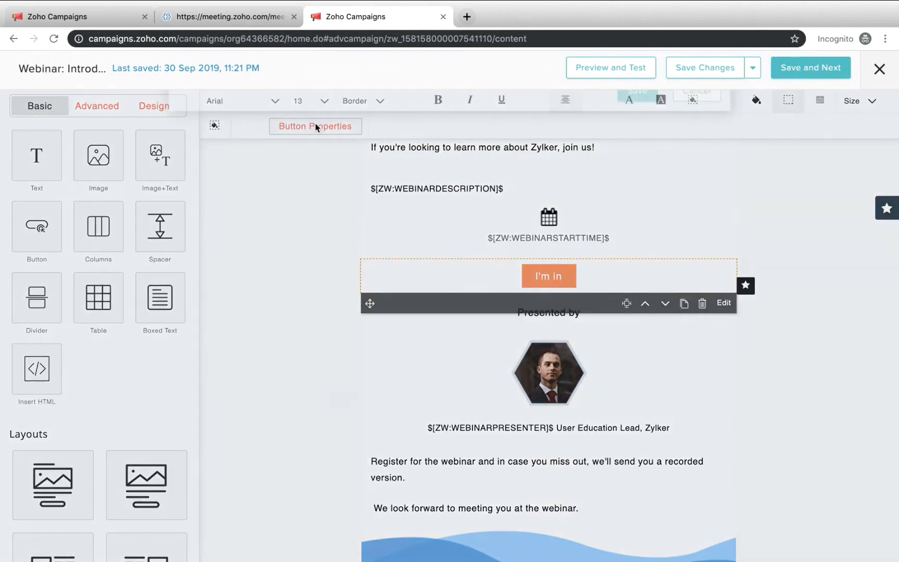
left_click_drag(408, 267, 273, 265)
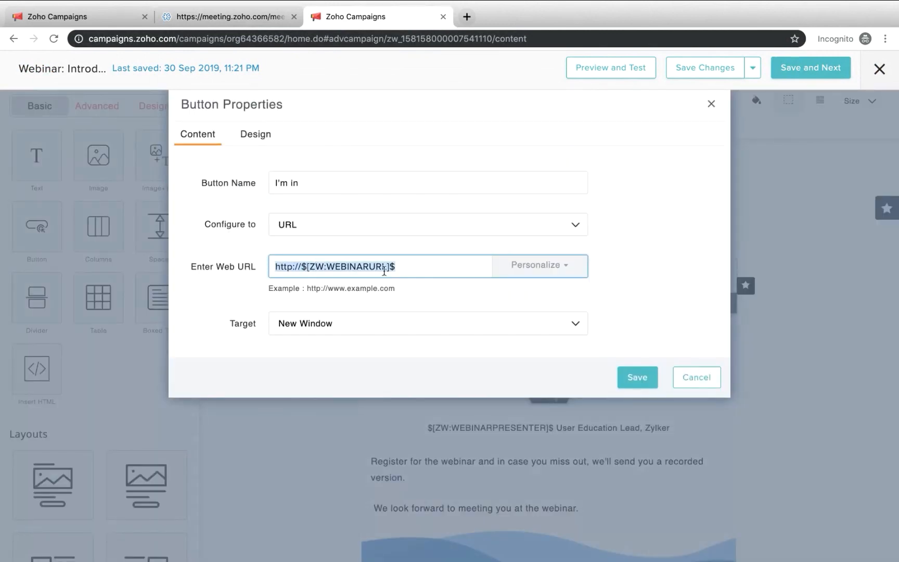
left_click_drag(305, 182, 255, 184)
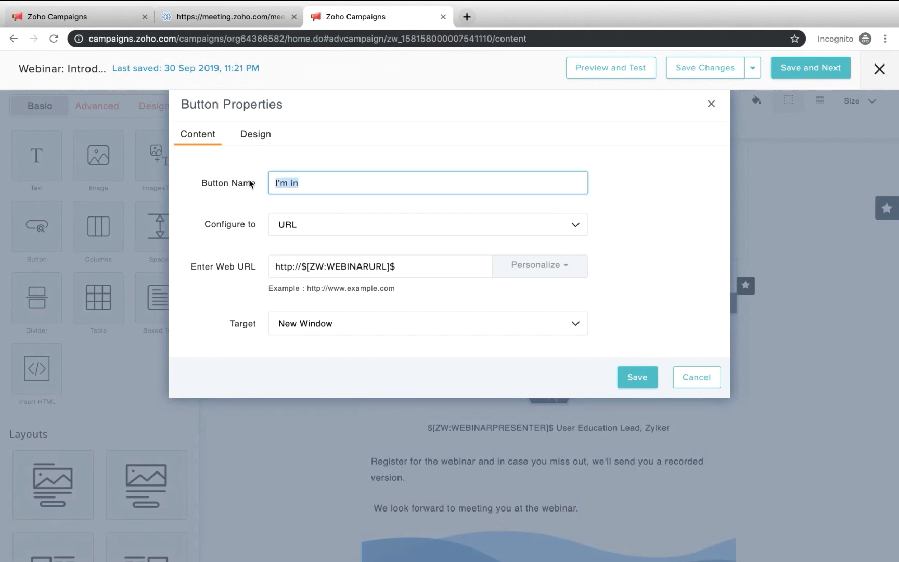
type("Register Niw")
key("BackSpace")
key("BackSpace")
type("ow")
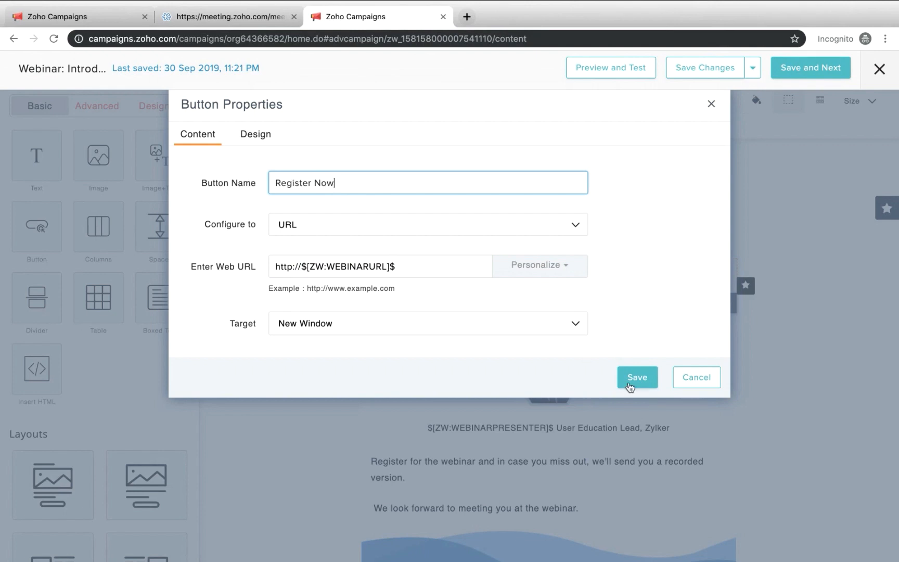
Resize the email's Register Now button to 250 pixels wide and 50 pixels high, and give it the Eclipse style
left_click(265, 137)
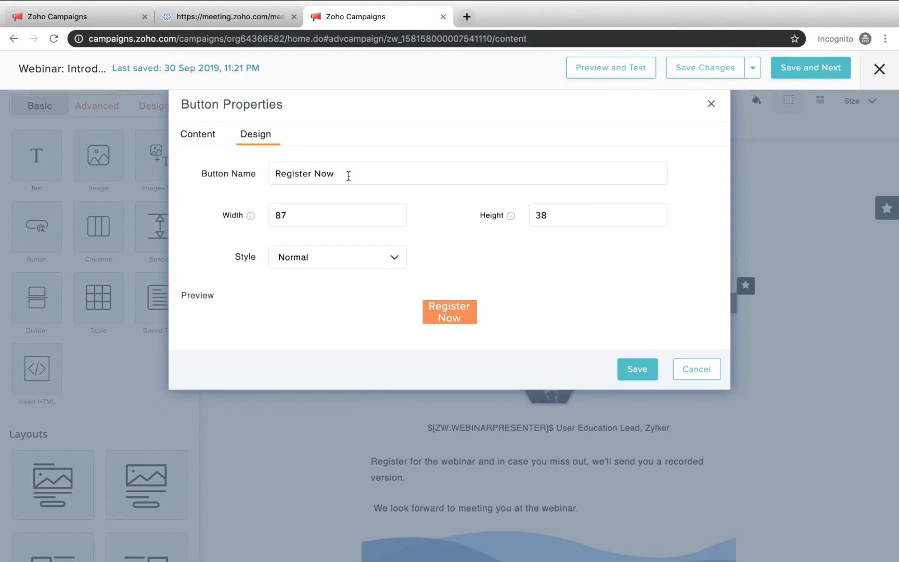
left_click(307, 220)
key("BackSpace")
key("BackSpace")
type("250")
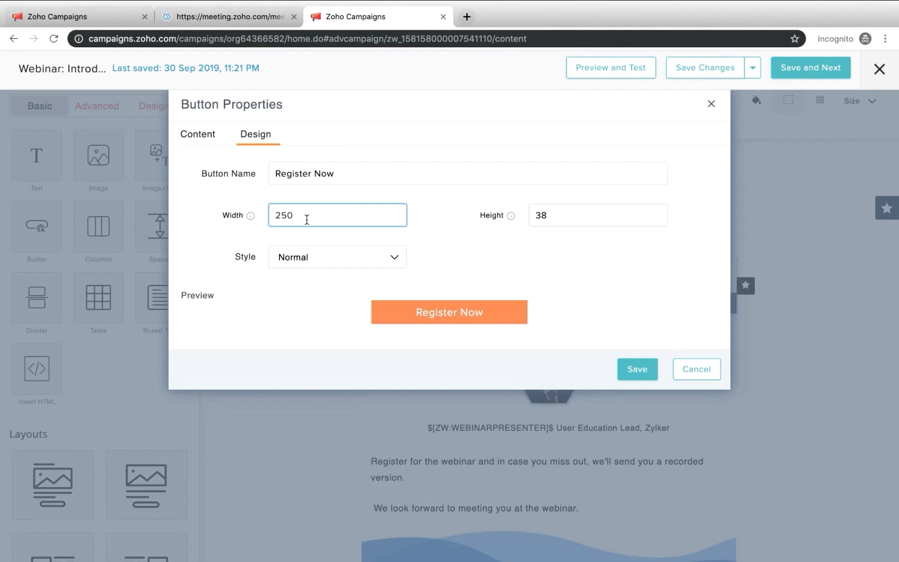
key("Tab")
mouse_move(509, 216)
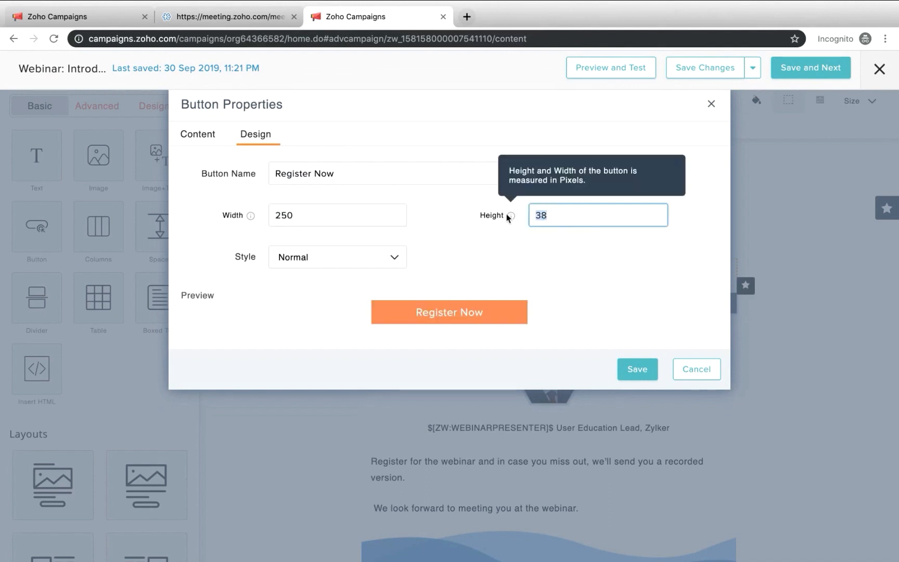
type("50")
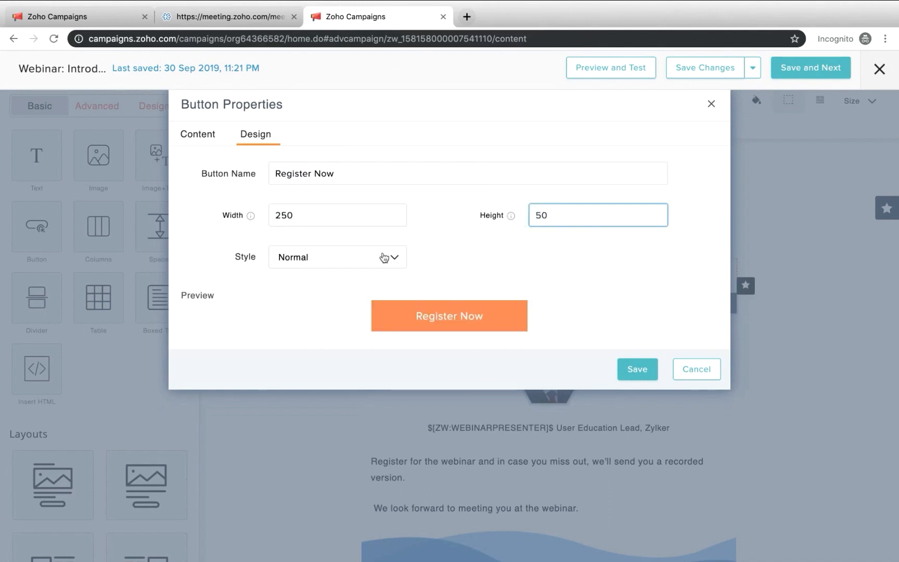
left_click(381, 257)
left_click(362, 320)
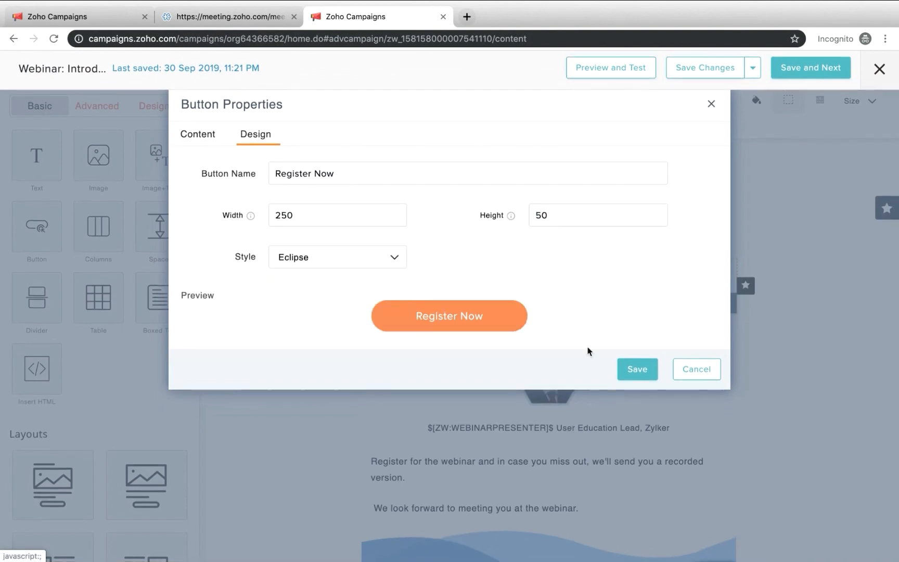
left_click(651, 371)
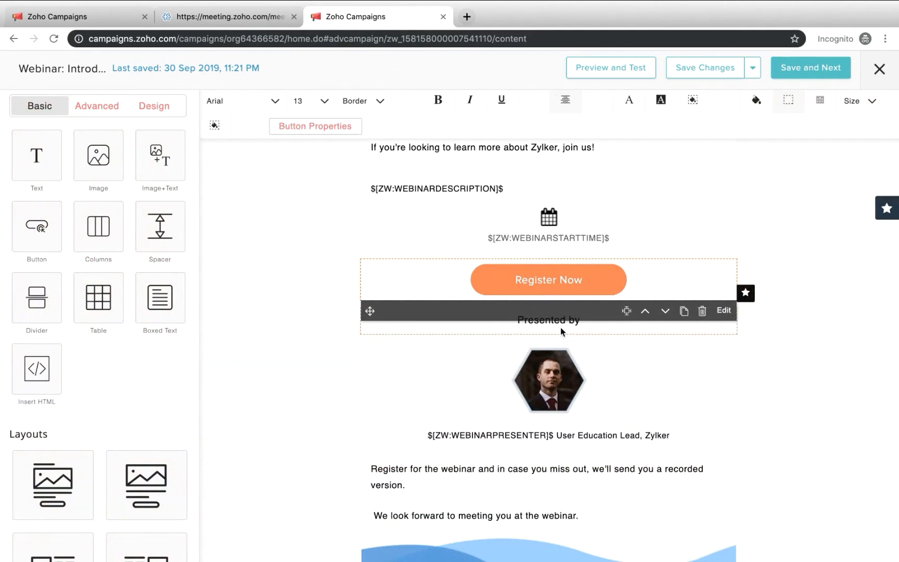
Look at the replacement image sources for the presenter's photo, My Files and Unsplash, and leave the image selection without choosing one
left_click(560, 390)
left_click(544, 333)
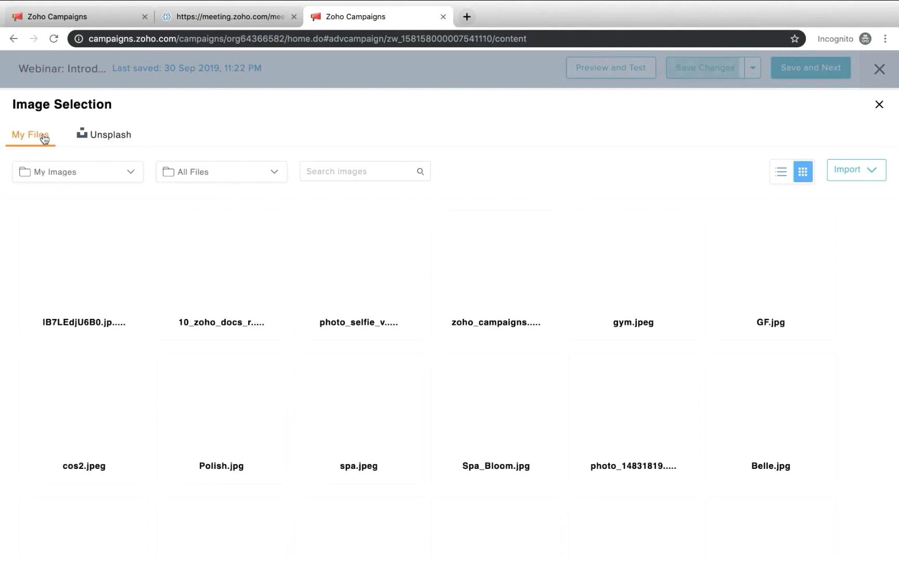
left_click(83, 139)
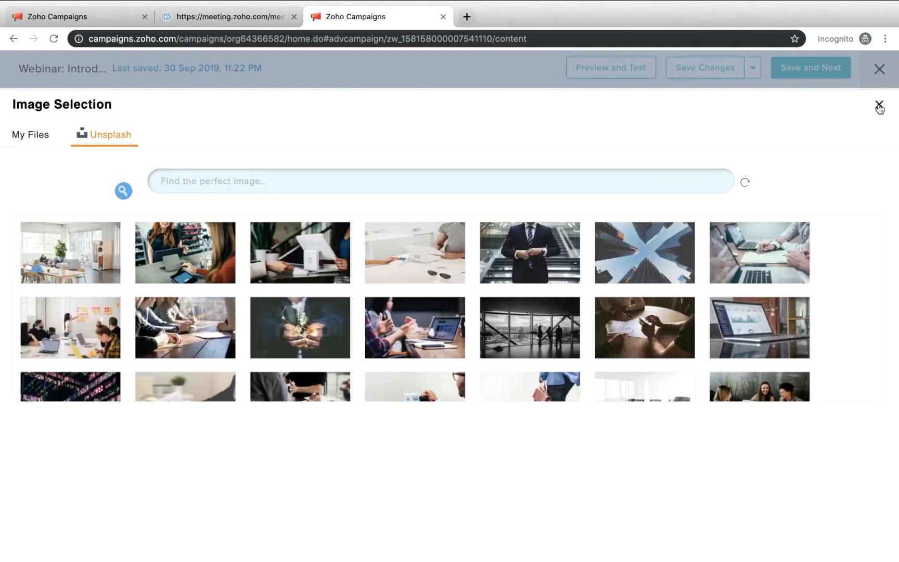
left_click(879, 106)
scroll(569, 345, "down", 1)
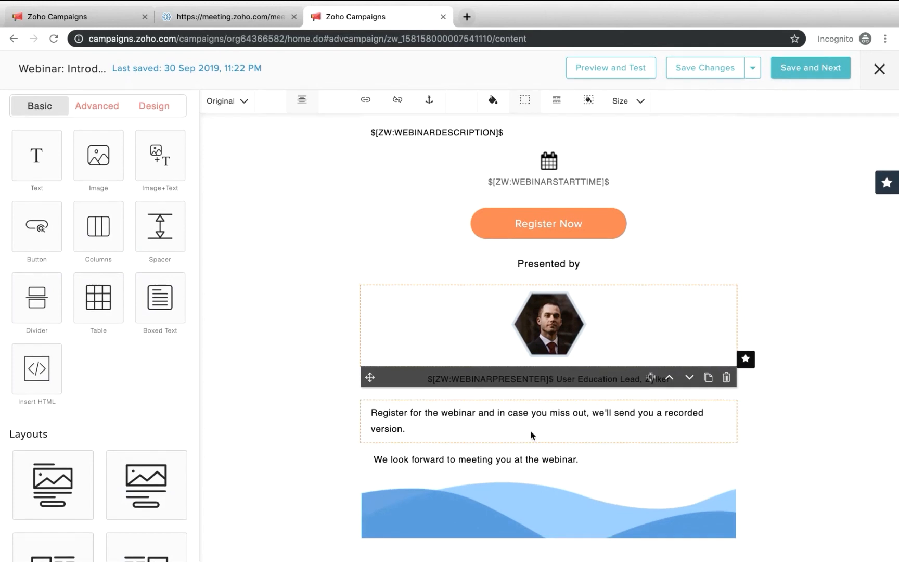
scroll(534, 437, "up", 5)
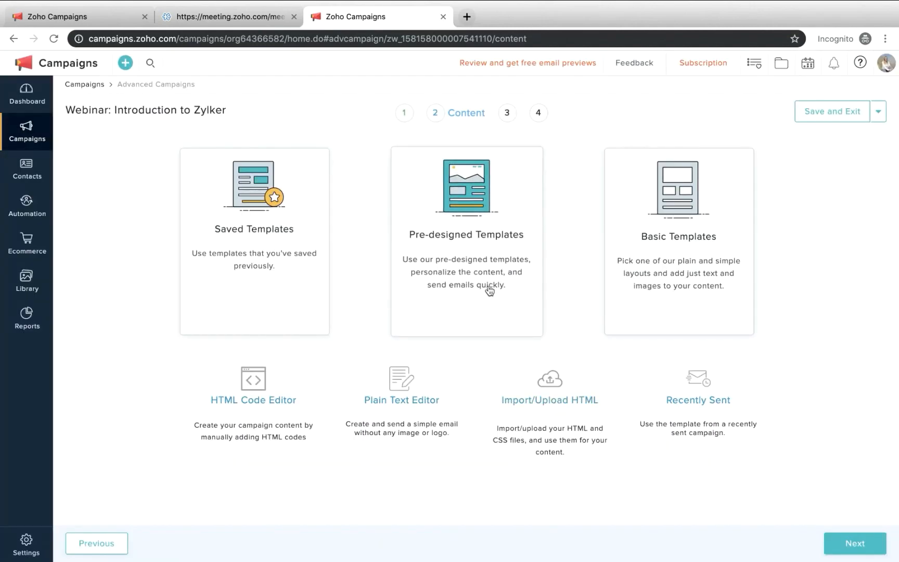
Select the Webinar Registrants mailing list as the recipients of the webinar campaign
left_click(504, 114)
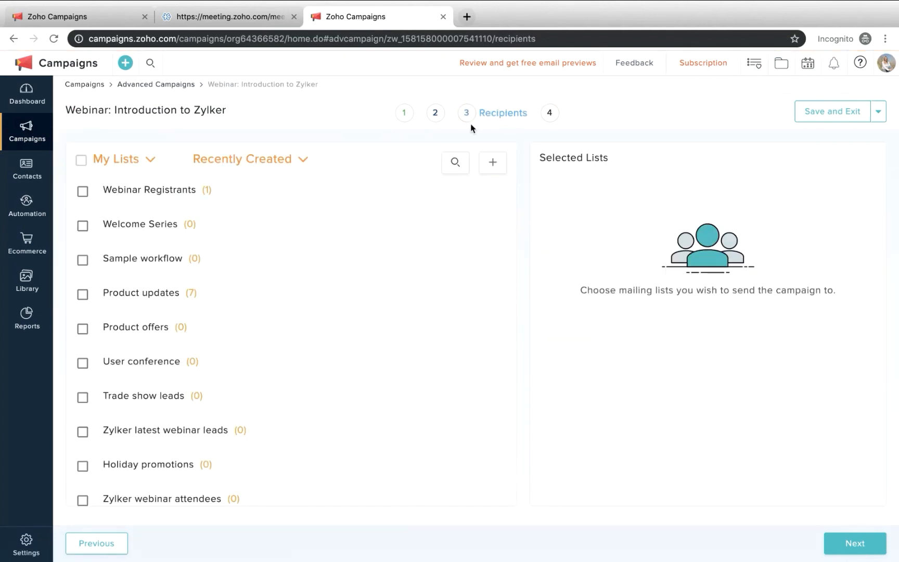
left_click(436, 116)
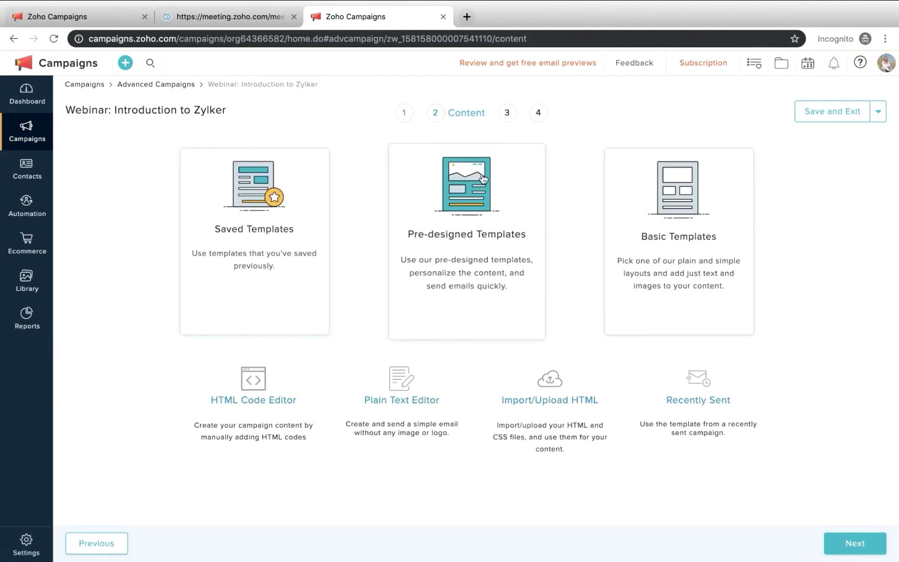
left_click(507, 118)
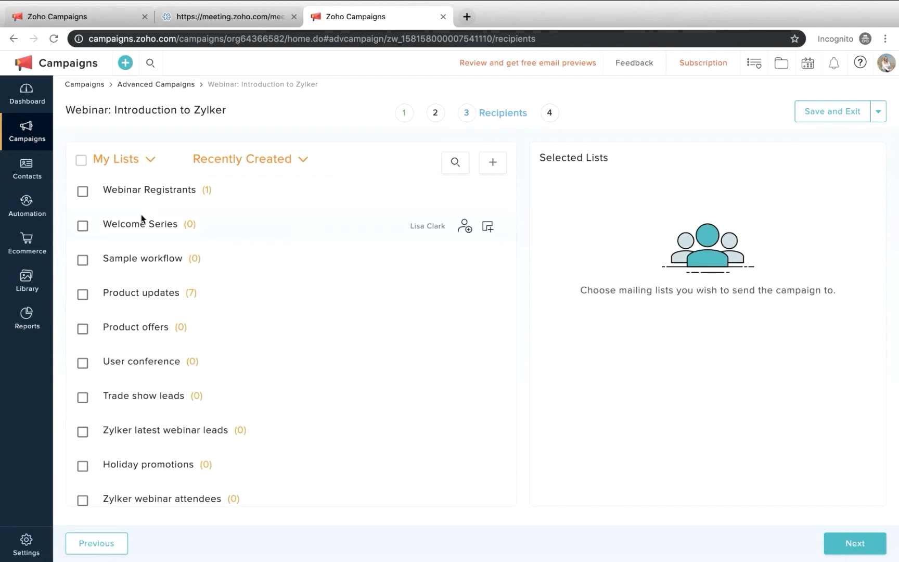
scroll(319, 333, "down", 1)
scroll(319, 333, "up", 1)
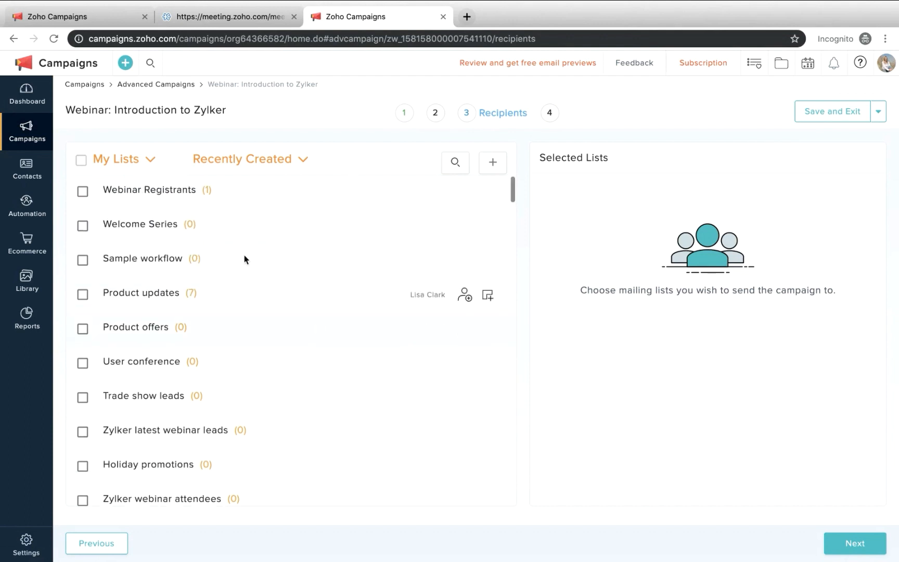
left_click(83, 193)
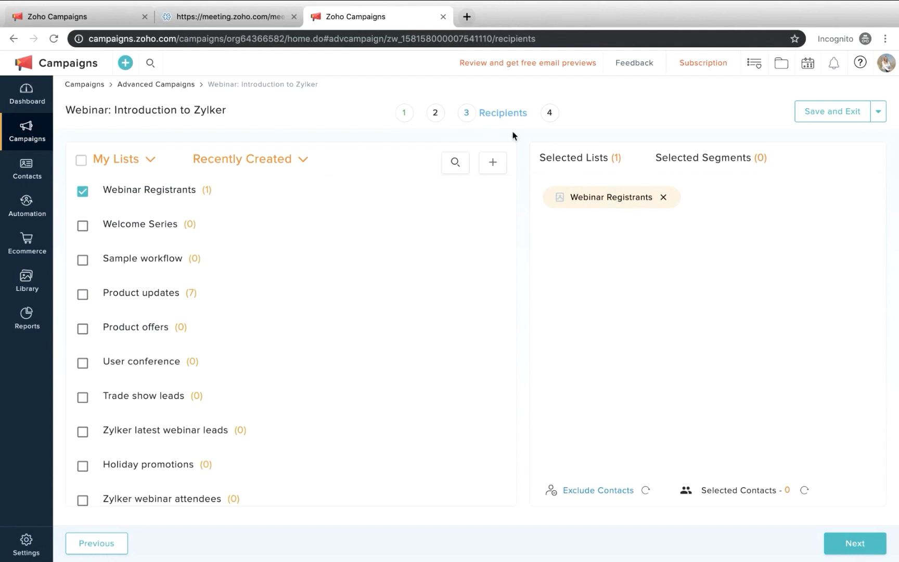
Continue to the campaign's verification stage and review its content, tracking, contact scoring and webinar details
left_click(848, 553)
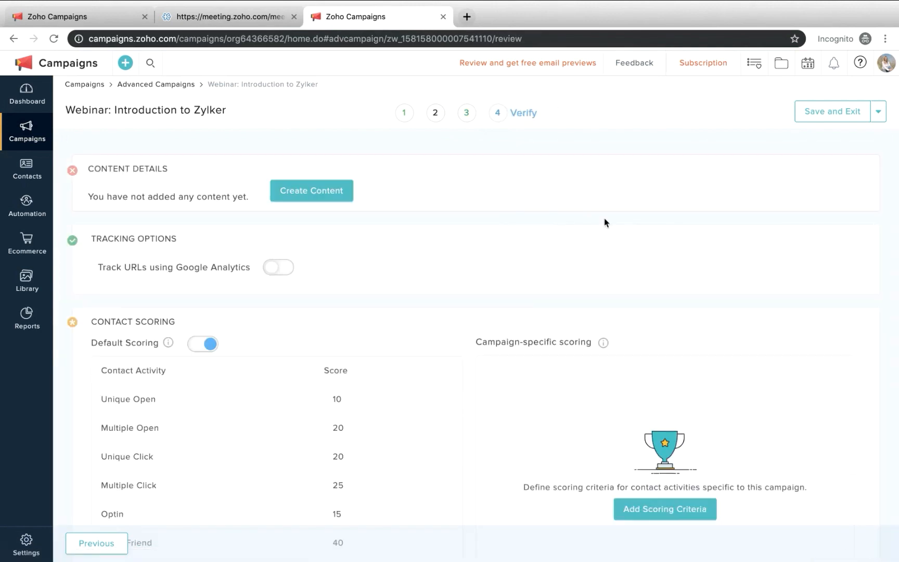
scroll(605, 217, "down", 5)
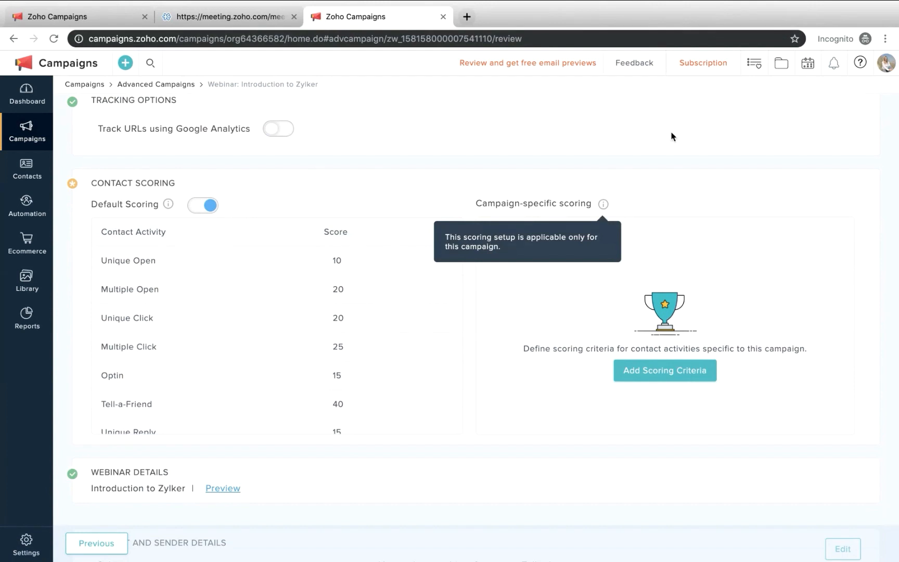
scroll(672, 136, "up", 1)
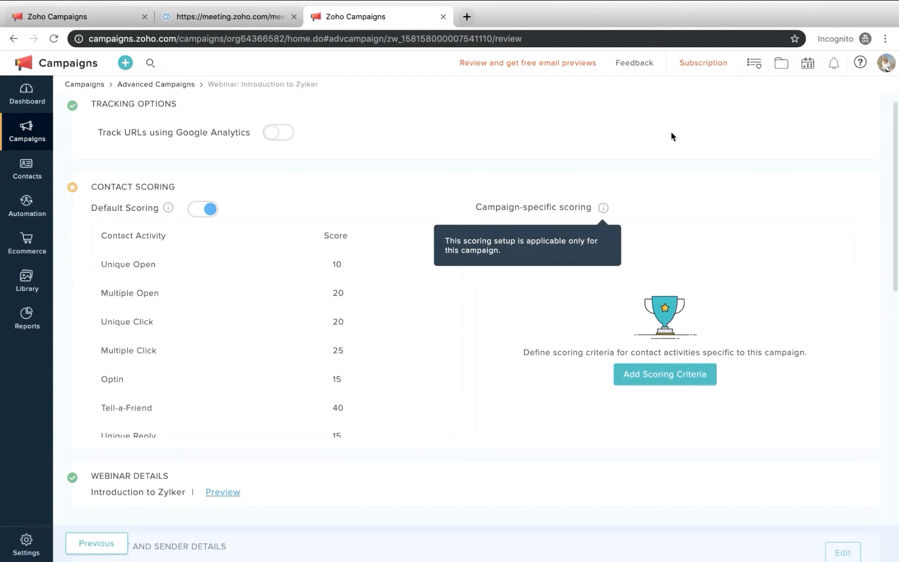
scroll(484, 154, "up", 5)
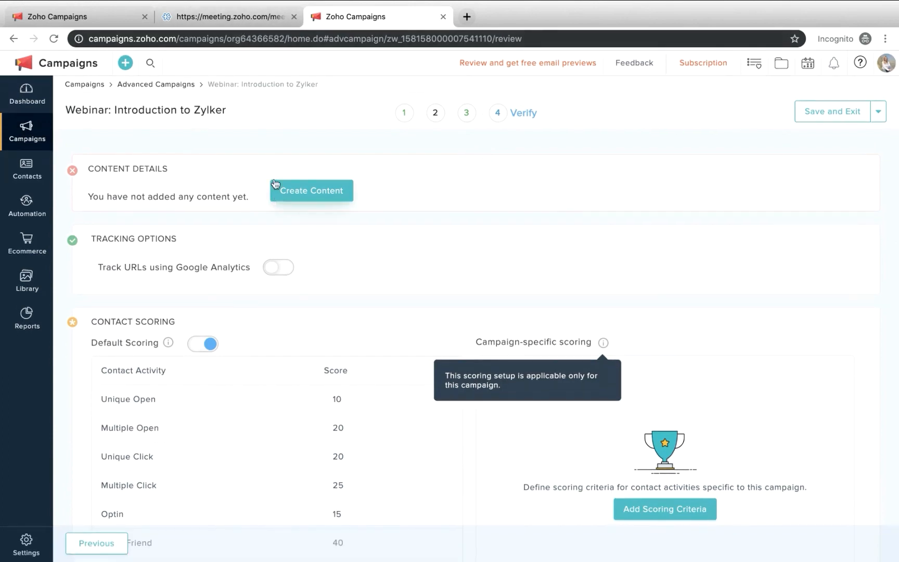
Look up the webinar's details in Zoho Meeting, and examine the app integrations in the Zoho Campaigns settings
left_click(245, 20)
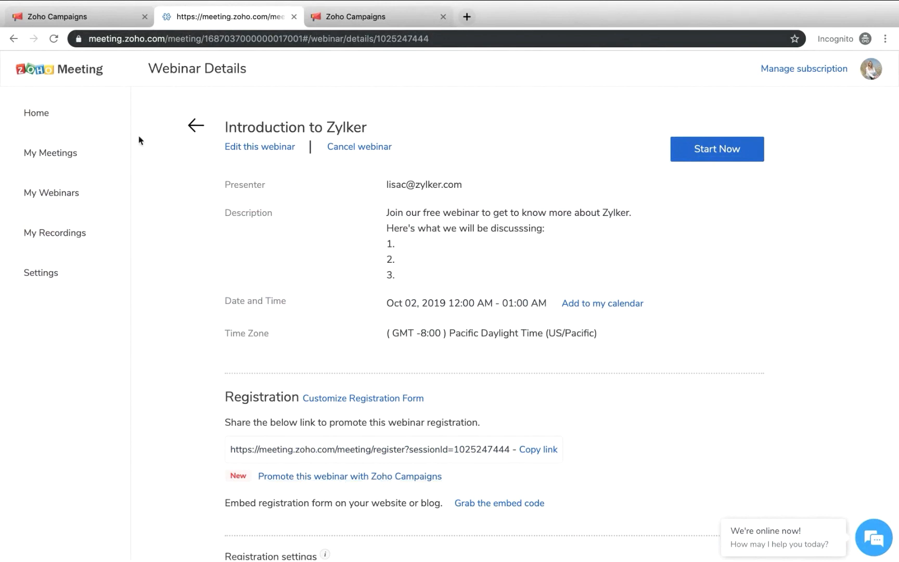
left_click(89, 7)
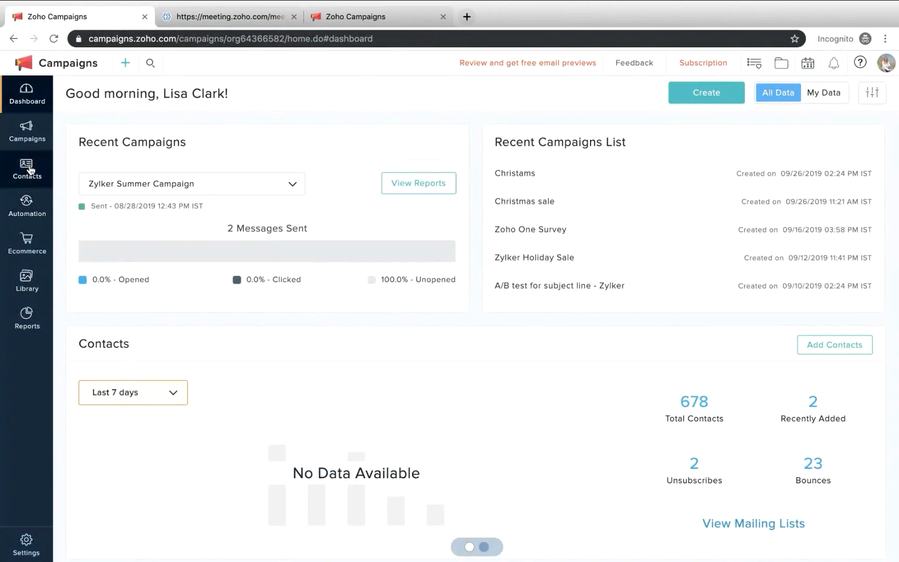
mouse_move(29, 170)
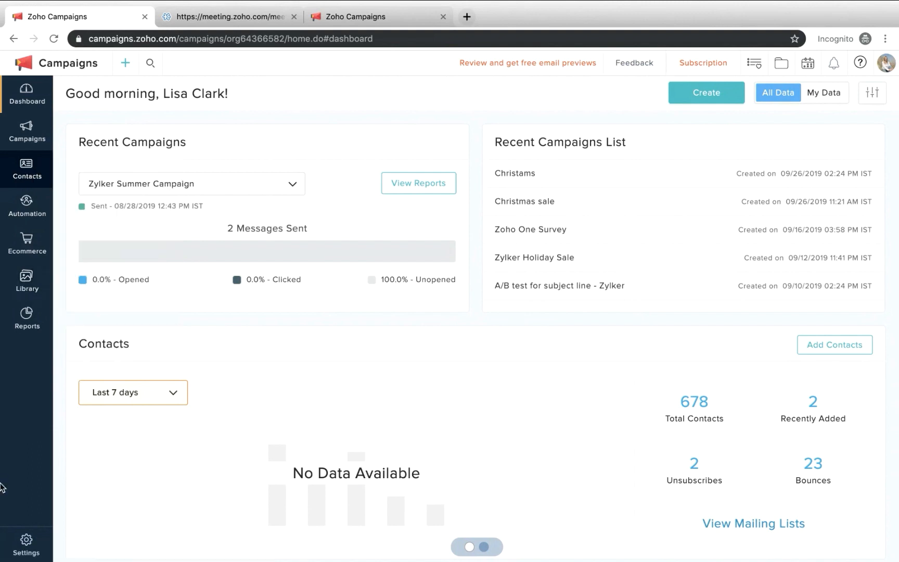
left_click(26, 544)
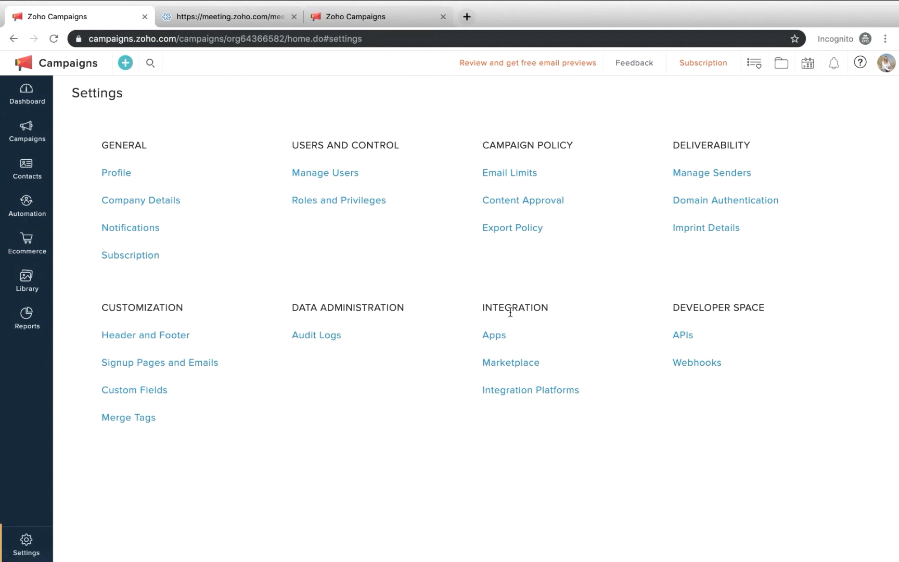
left_click(498, 336)
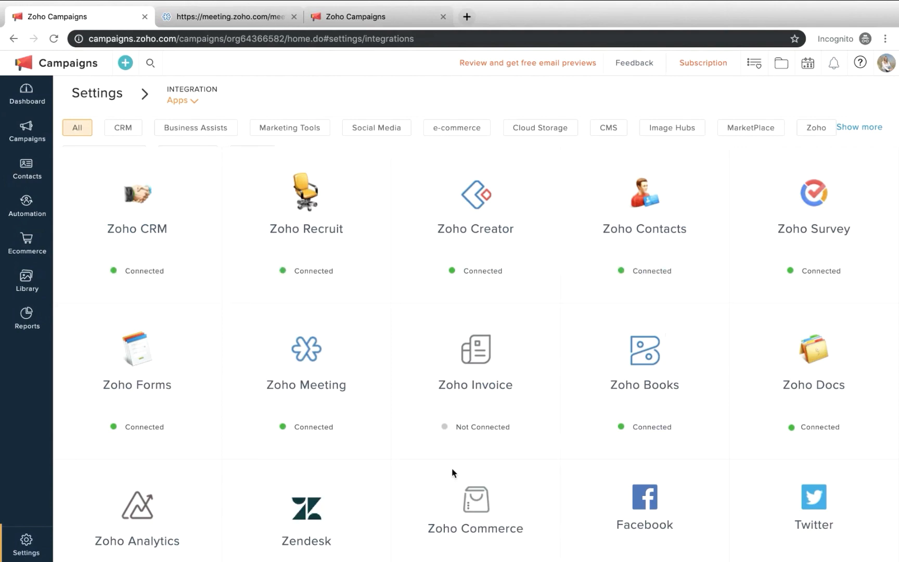
scroll(471, 370, "down", 8)
scroll(453, 472, "up", 8)
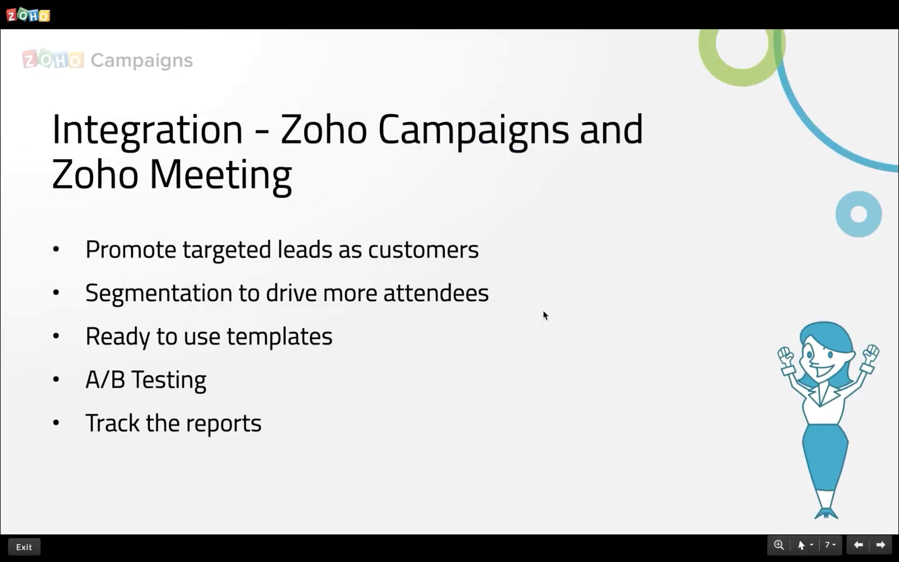
key("Right")
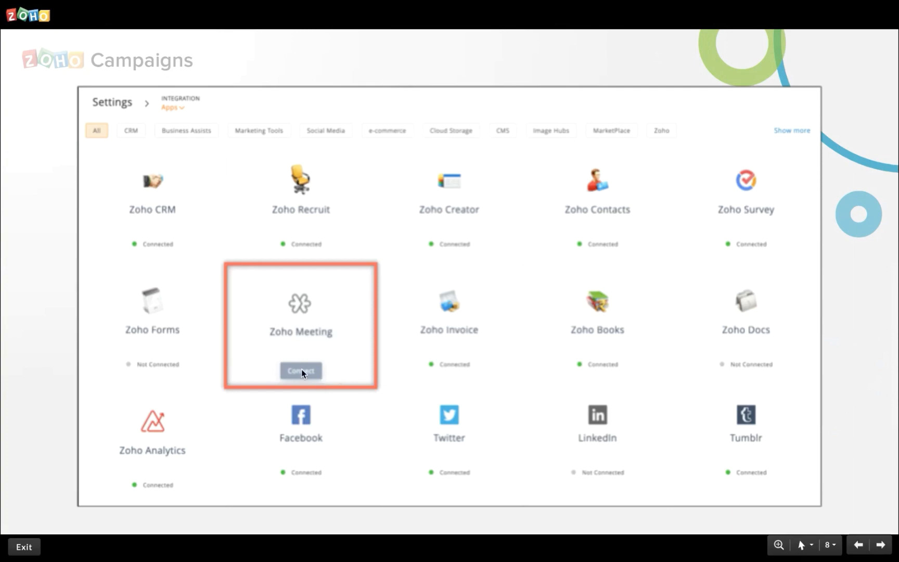
key("ctrl+Right")
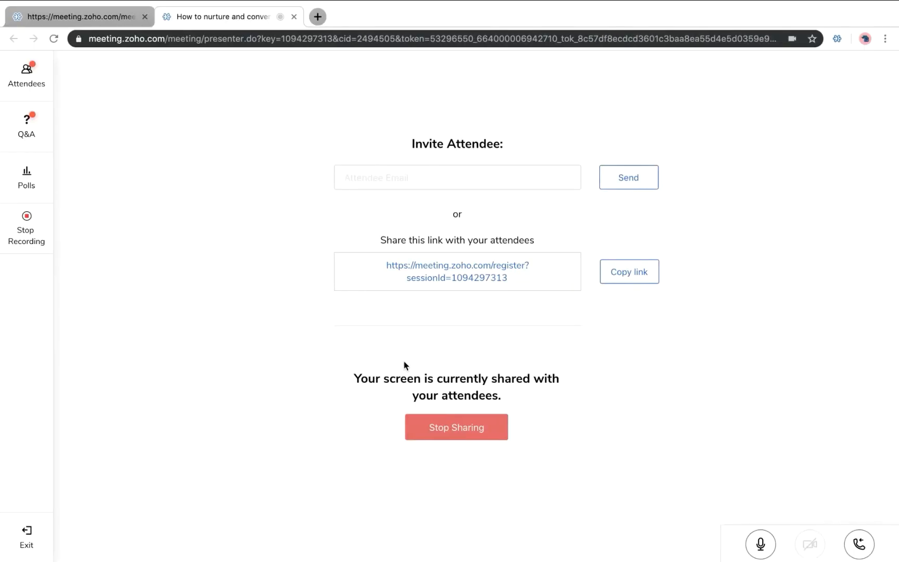
key("ctrl+Left")
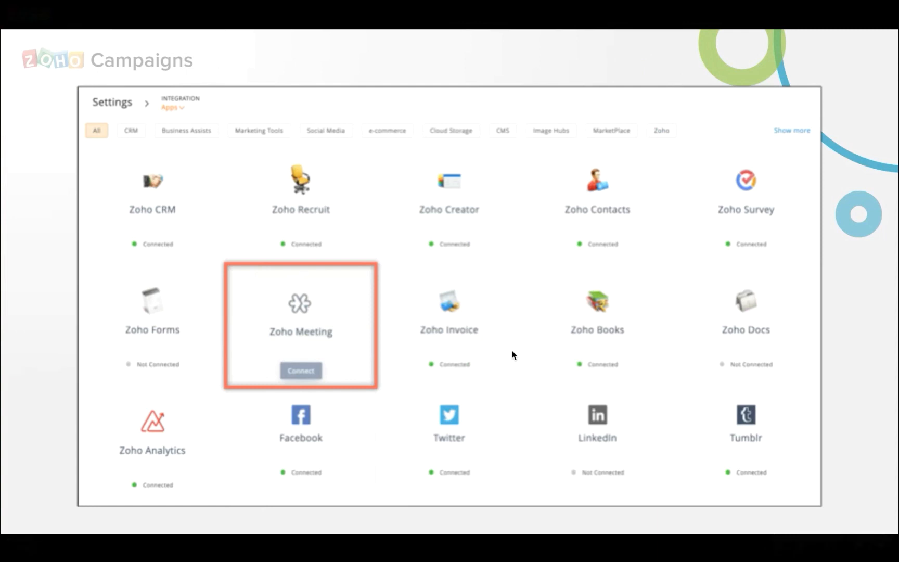
key("Right")
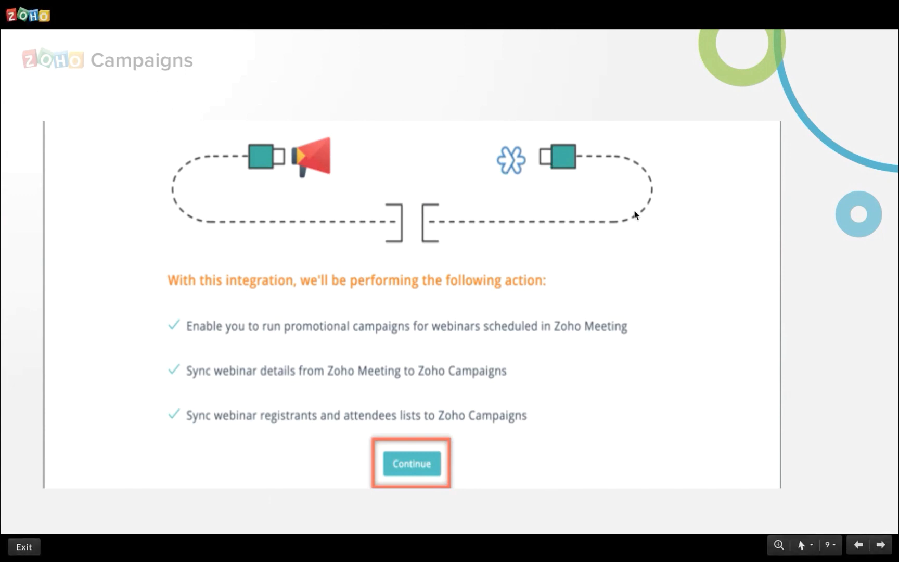
Return to Zoho Campaigns and check the account associated with the Zoho Meeting integration
key("ctrl+Right")
key("ctrl+Right")
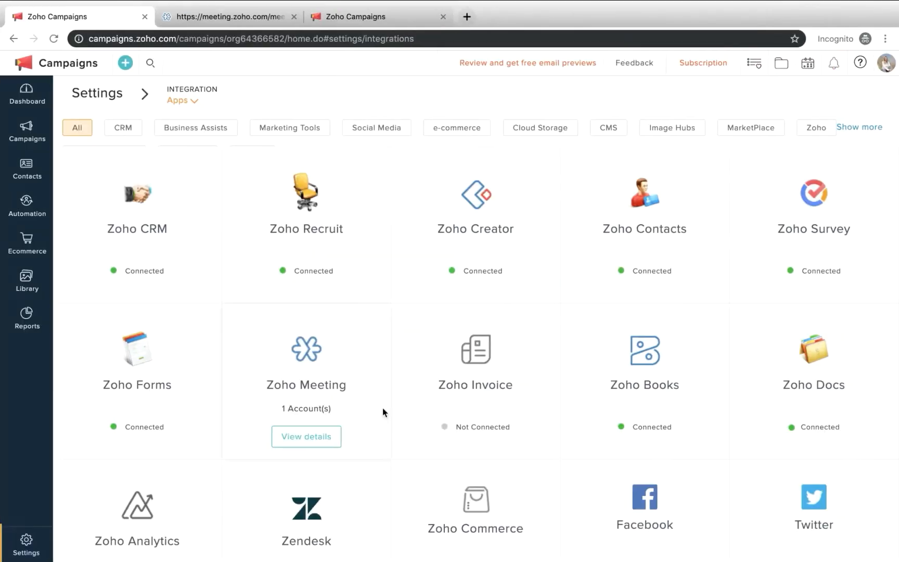
left_click(301, 446)
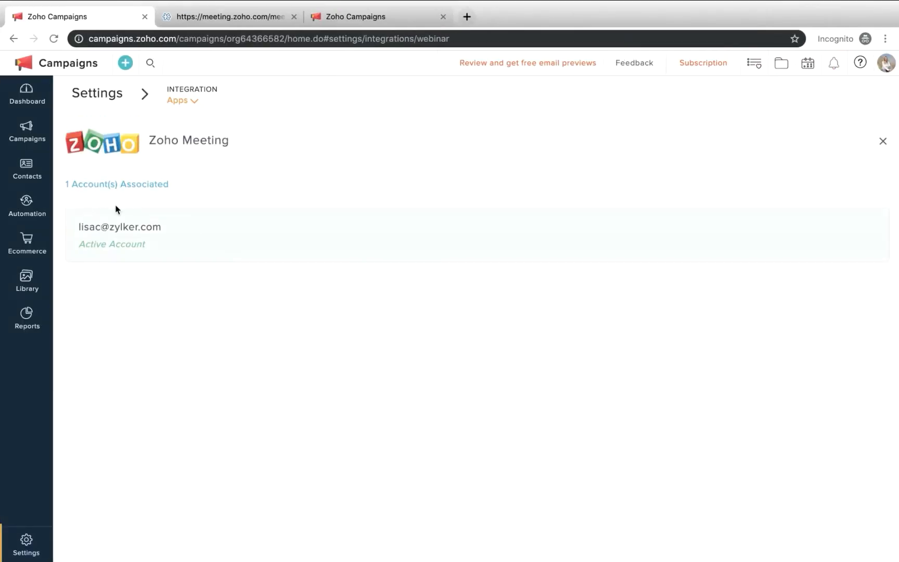
left_click(882, 142)
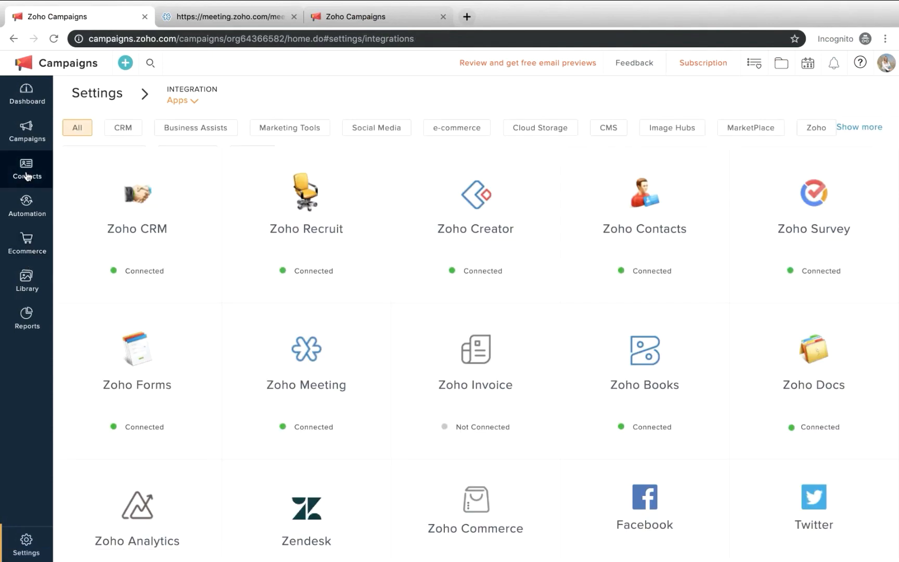
Open the contact sync services and examine the registrant and attendee lists of the synced Zoho Meeting webinars
mouse_move(27, 176)
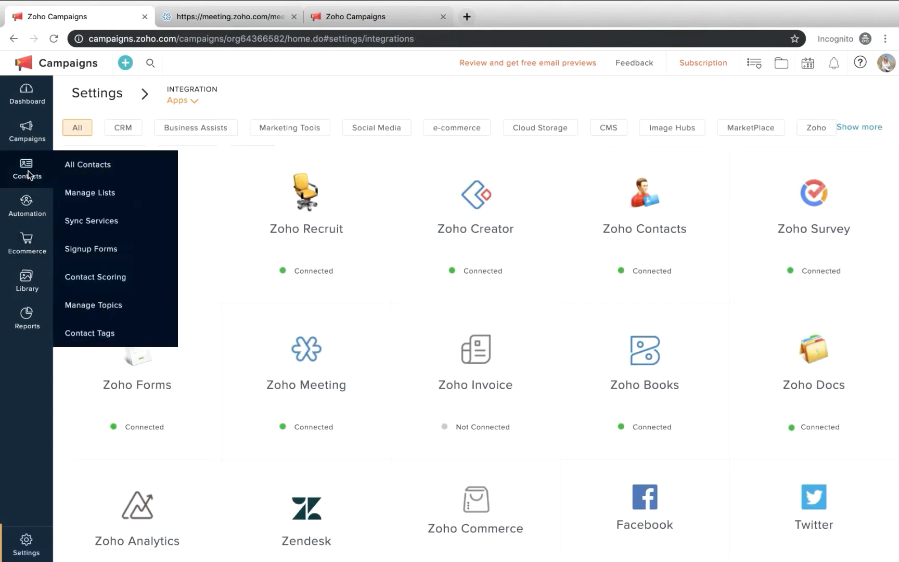
left_click(102, 221)
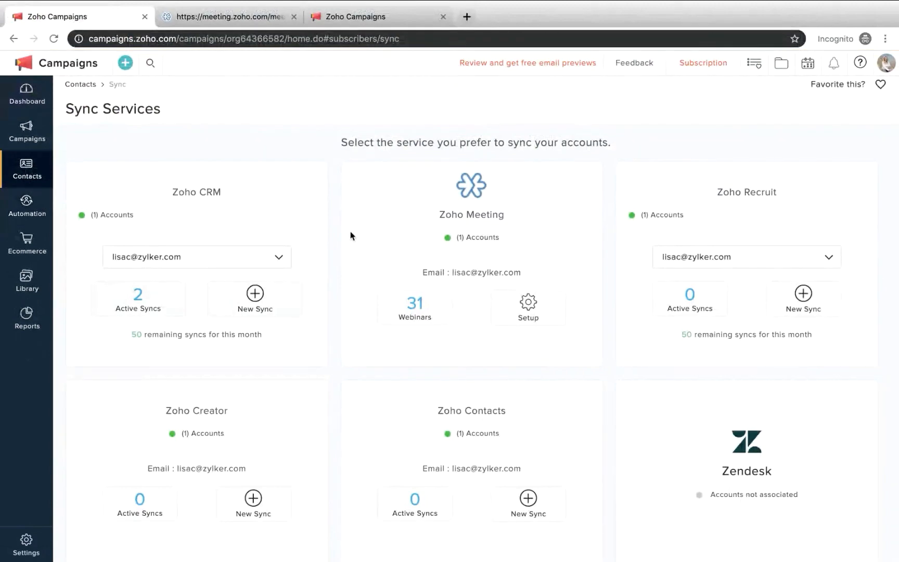
left_click(419, 307)
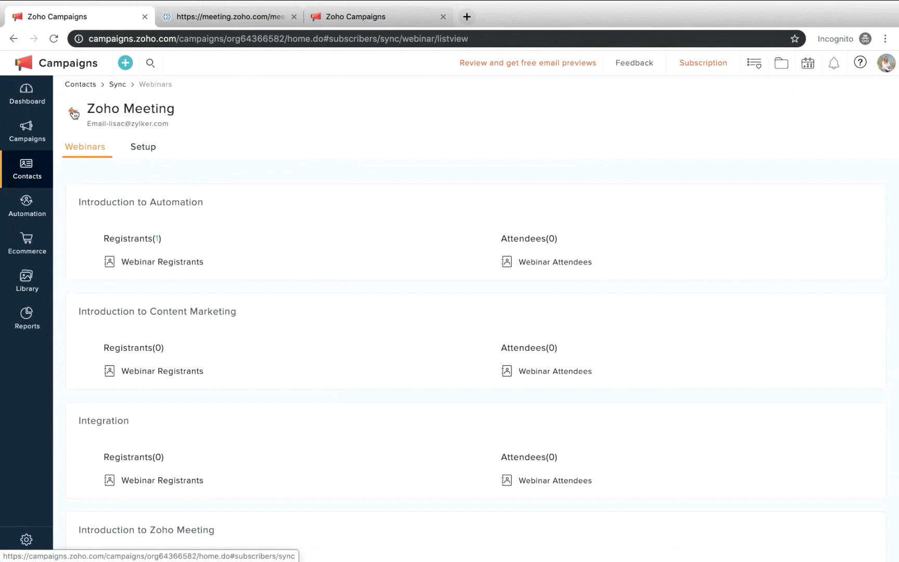
Return to the sync services and open the Zoho Meeting sync setup for editing
left_click(74, 113)
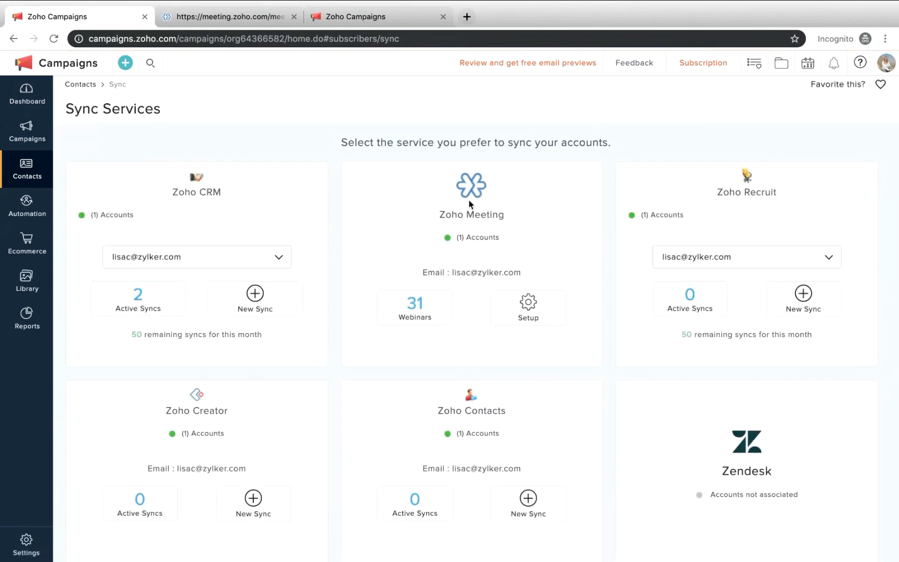
left_click(522, 308)
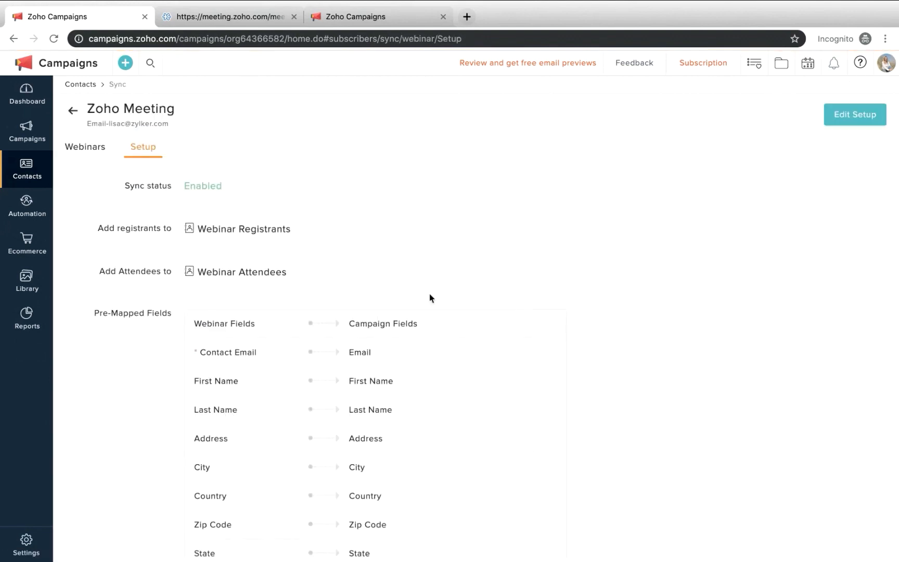
left_click(859, 123)
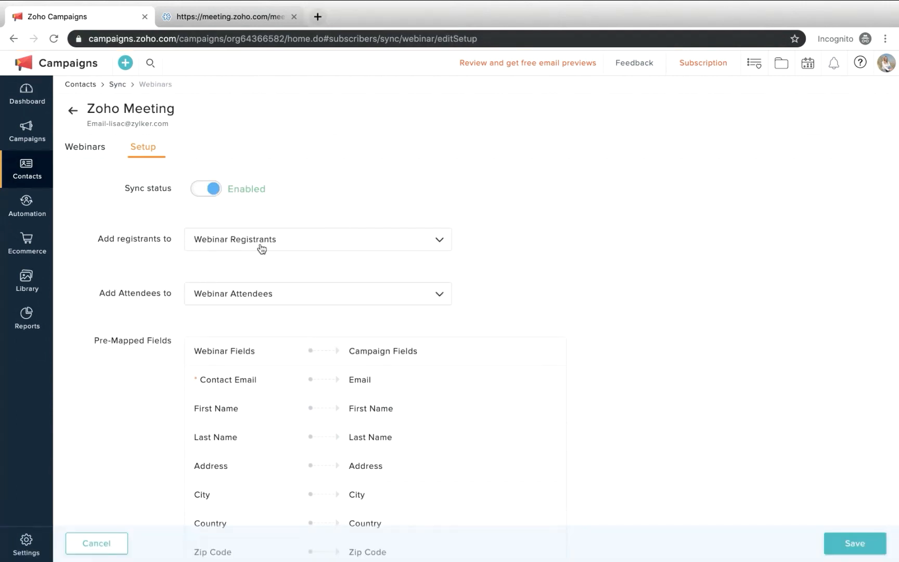
Look through the available mailing lists for webinar registrants and choose Webinar Registrants
scroll(289, 260, "down", 2)
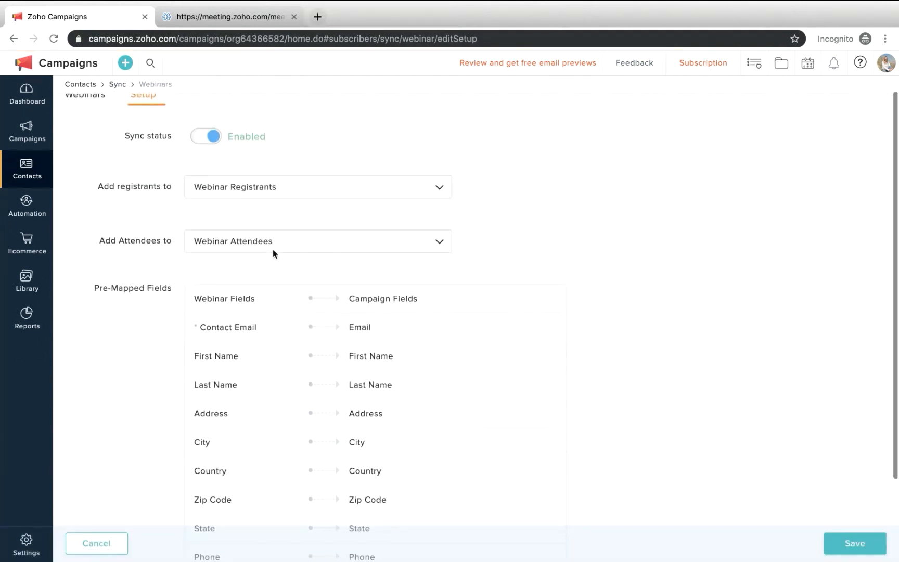
left_click(270, 190)
scroll(269, 262, "down", 3)
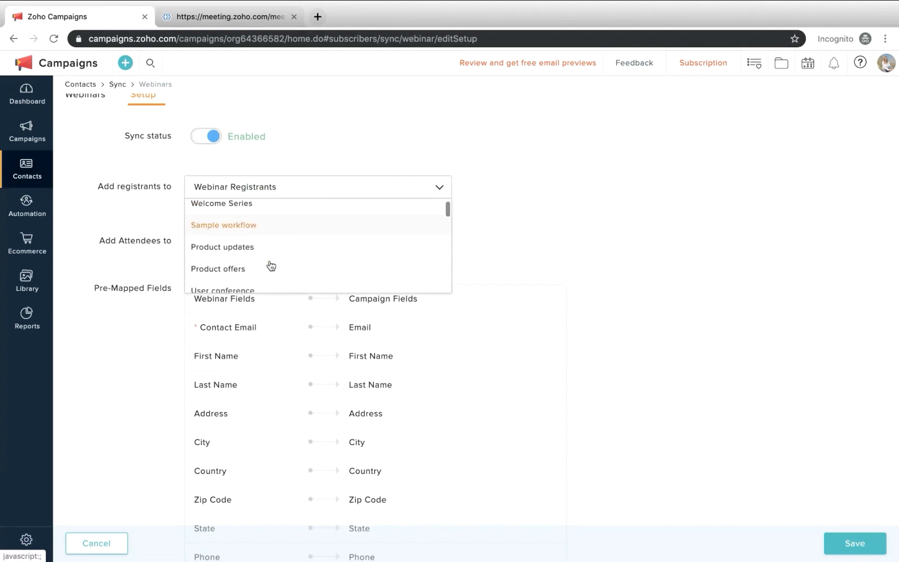
scroll(271, 266, "down", 4)
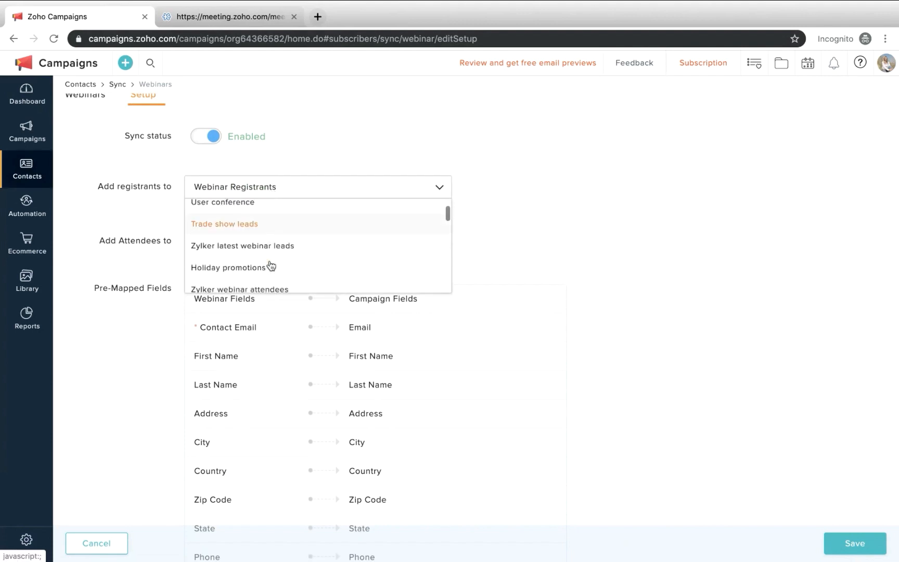
scroll(271, 266, "down", 3)
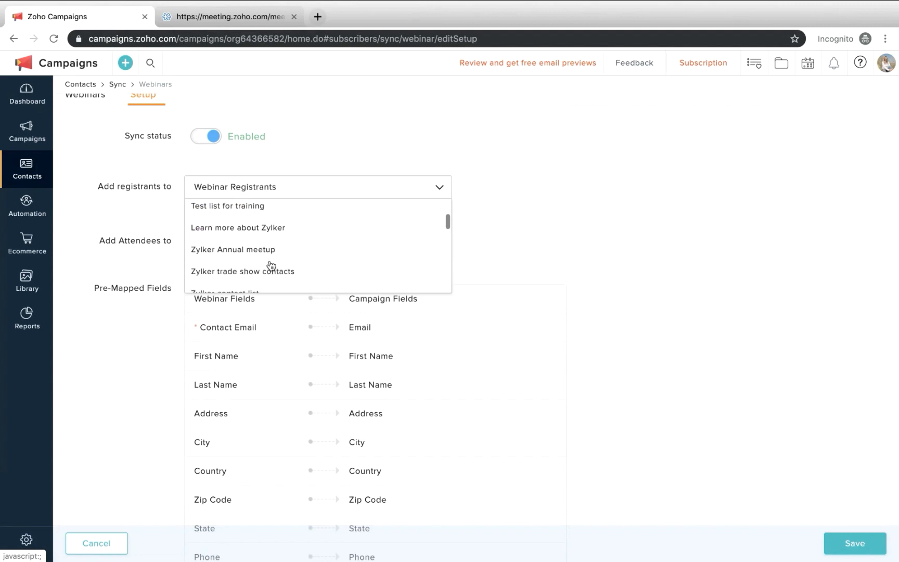
scroll(275, 244, "up", 10)
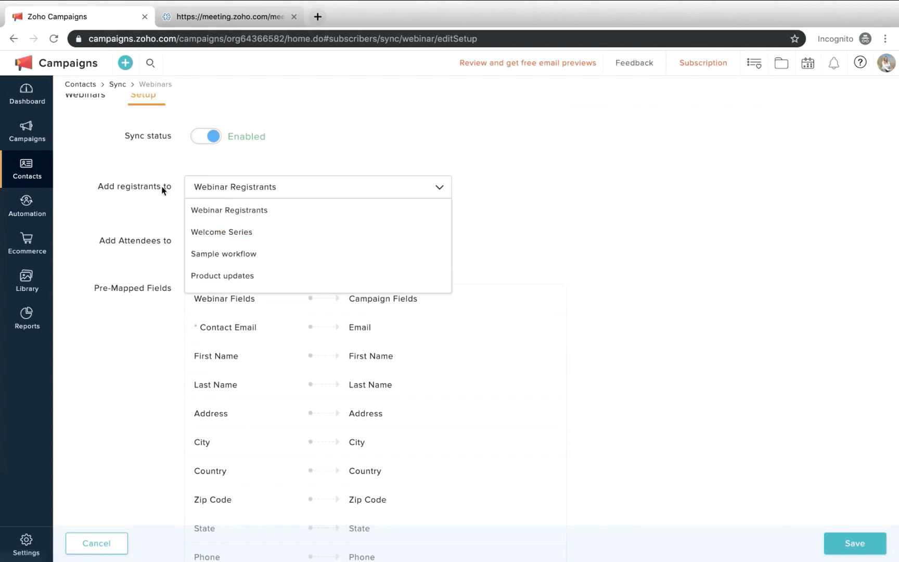
left_click(250, 217)
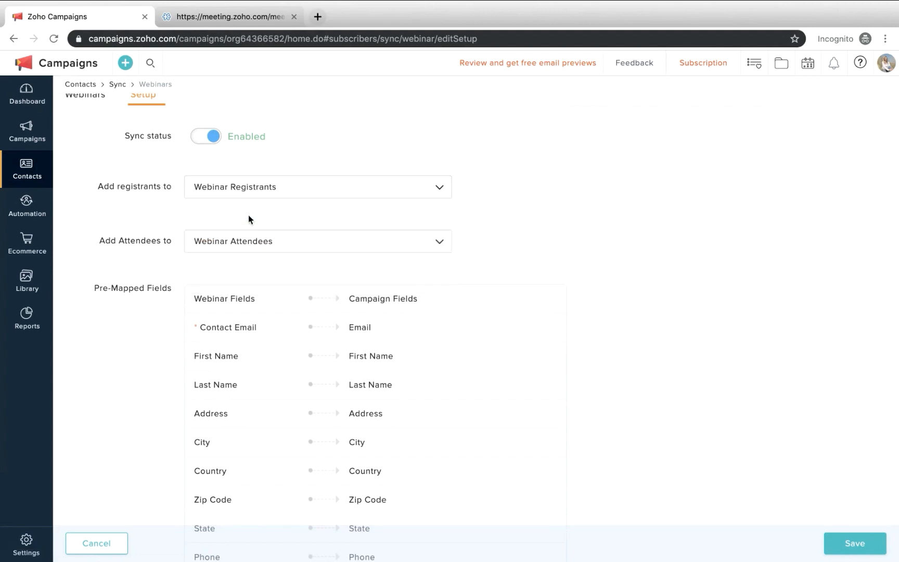
Set the list that webinar attendees are added to as Product updates
left_click(223, 249)
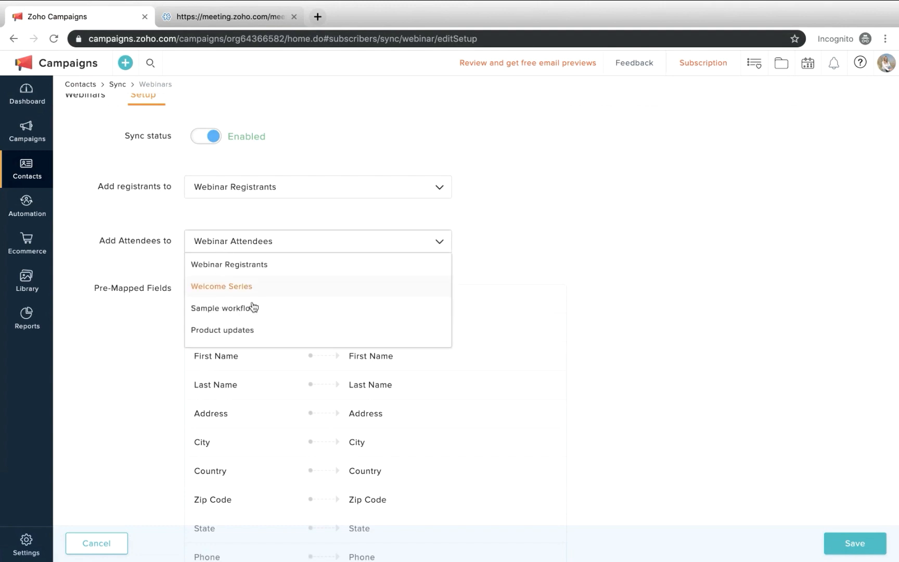
scroll(277, 335, "down", 1)
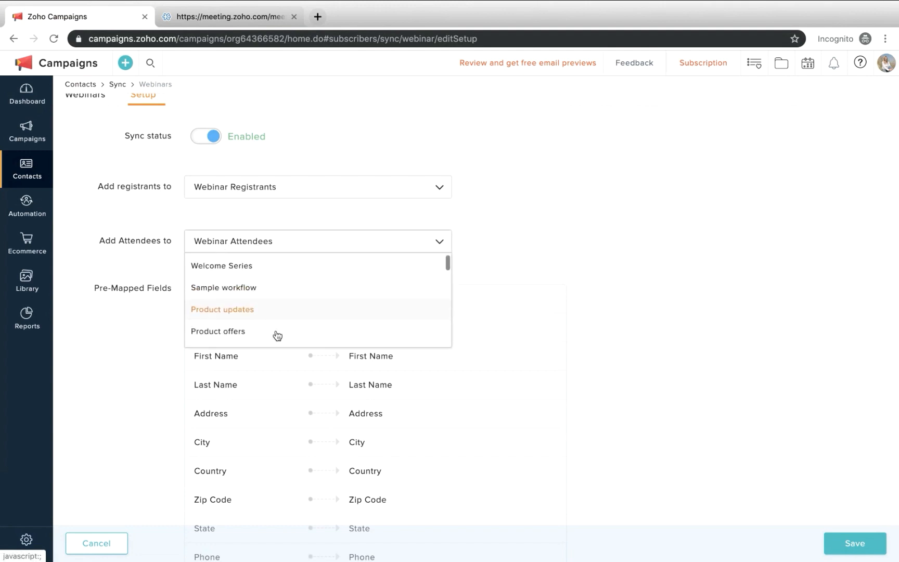
left_click(255, 314)
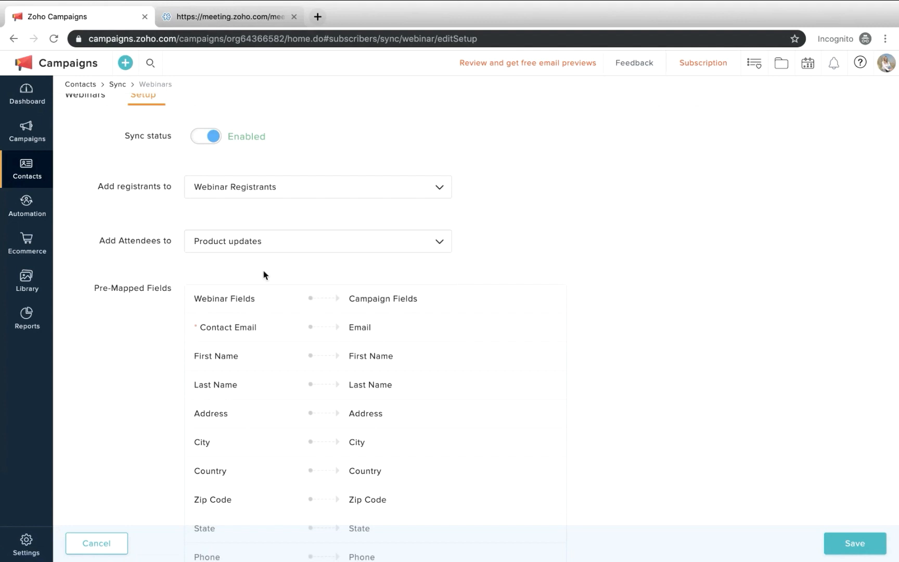
Set the list that webinar attendees are added to as Zylker webinar attendees, and save the sync setup
left_click(250, 245)
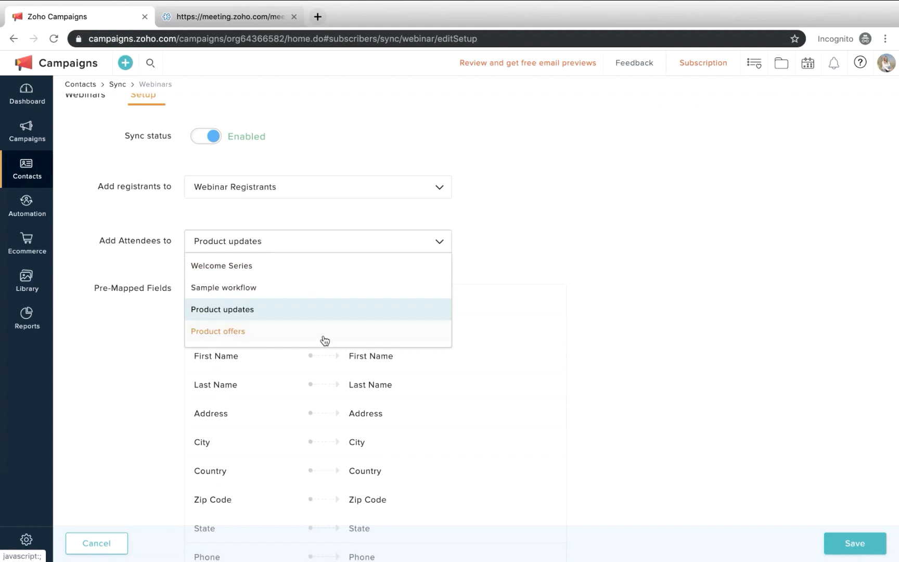
scroll(323, 339, "down", 5)
scroll(324, 339, "down", 5)
scroll(323, 339, "up", 10)
scroll(324, 337, "down", 2)
scroll(269, 292, "down", 1)
left_click(267, 300)
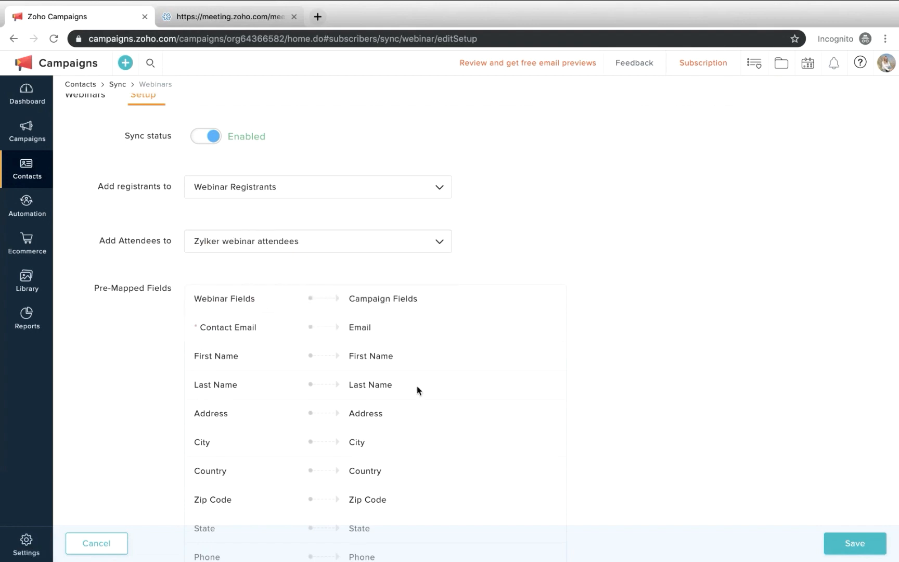
scroll(801, 482, "down", 1)
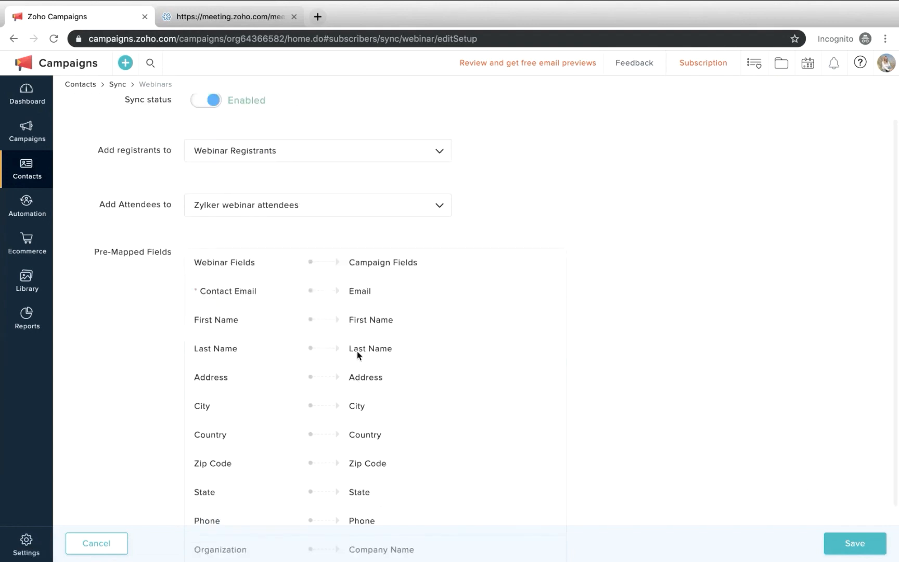
scroll(234, 276, "down", 2)
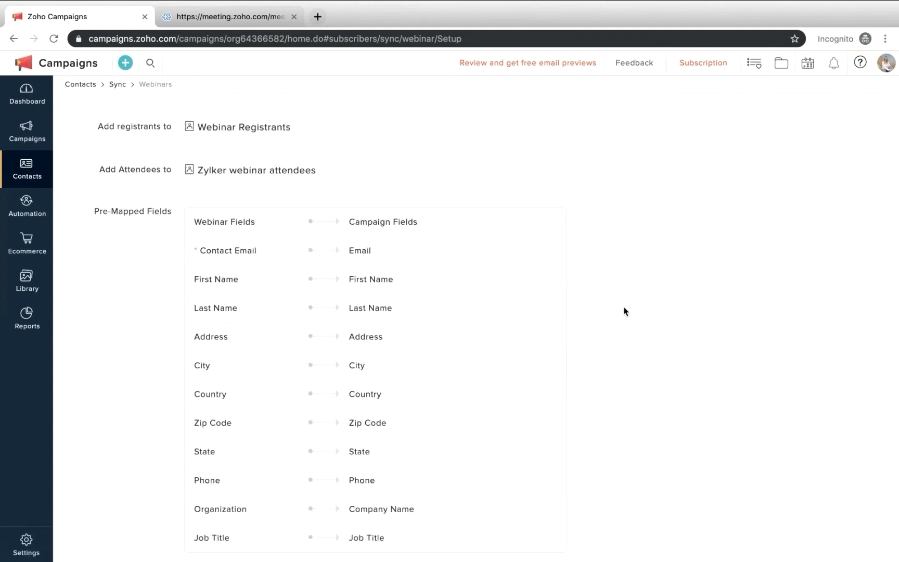
Review the synced webinars with their associated lists, and examine the registrant contact breakdown of the webinar titled Webinar
left_click(87, 152)
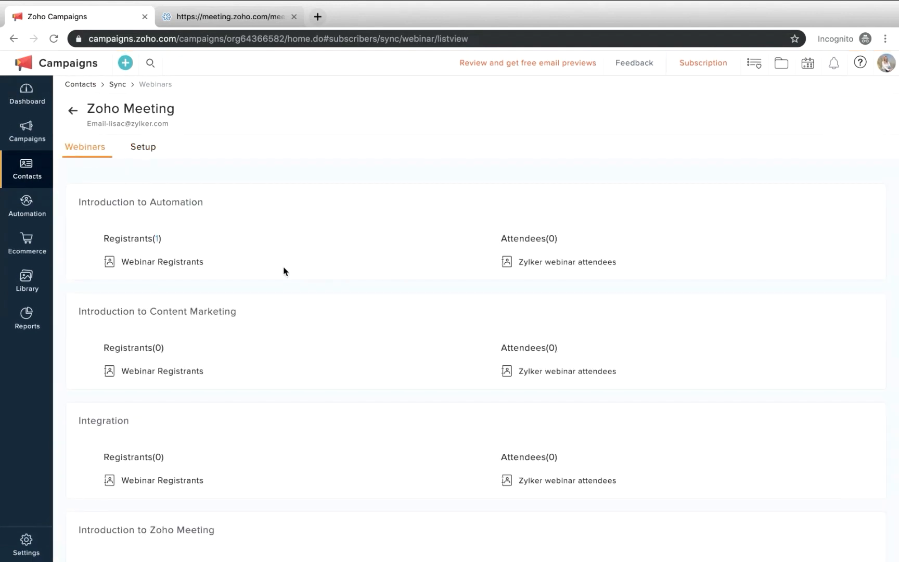
scroll(284, 271, "down", 6)
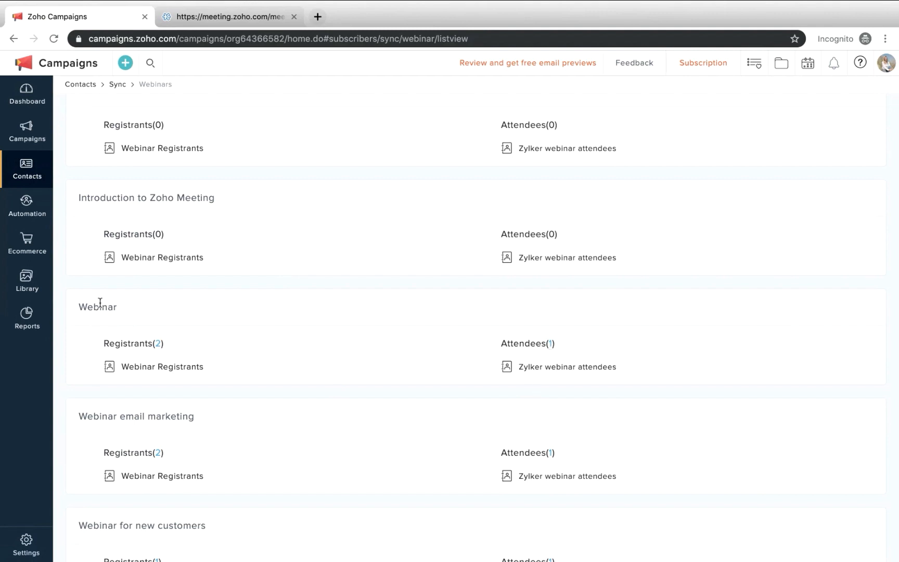
left_click(160, 347)
left_click(159, 347)
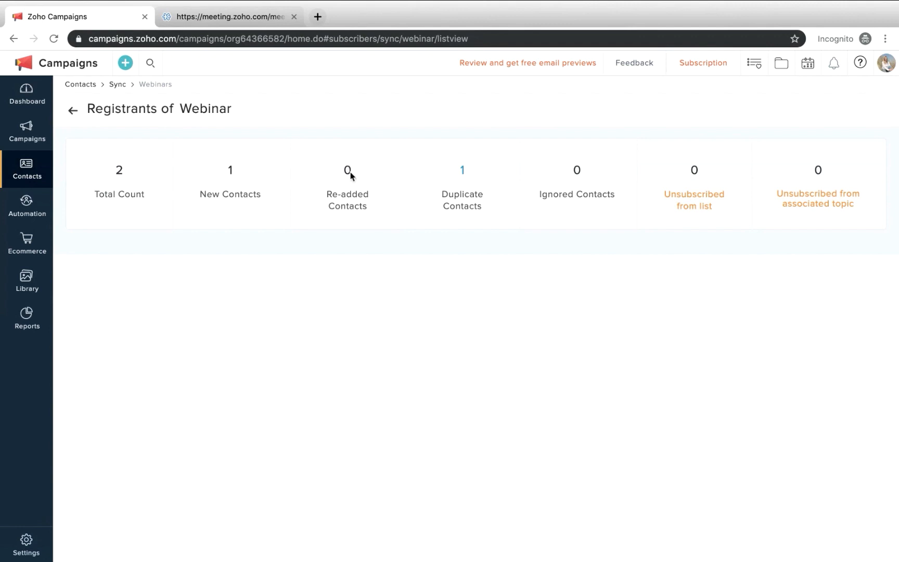
left_click(72, 112)
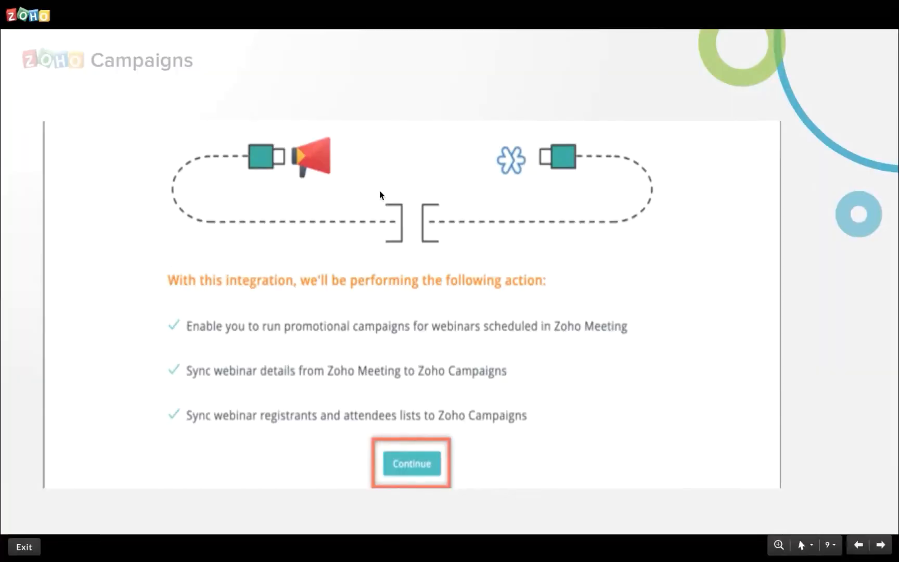
key("Right")
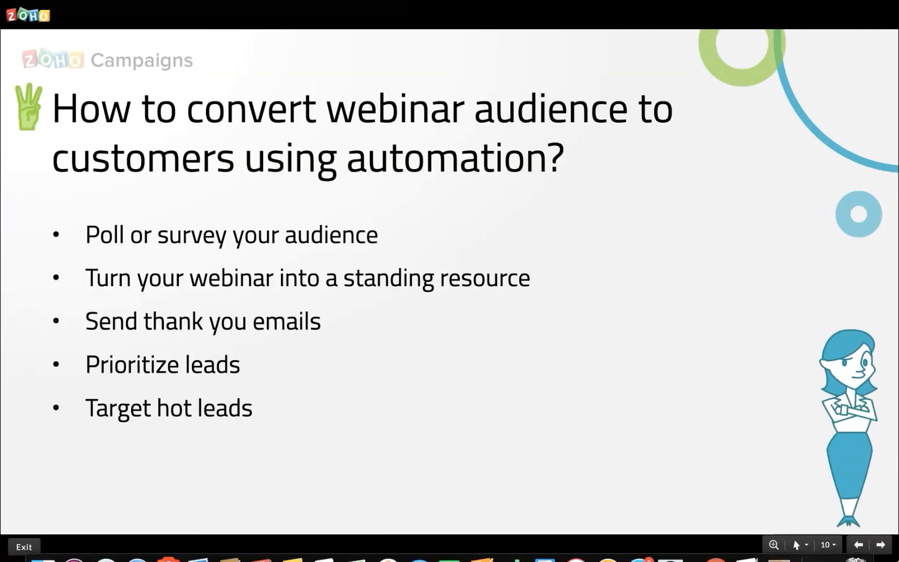
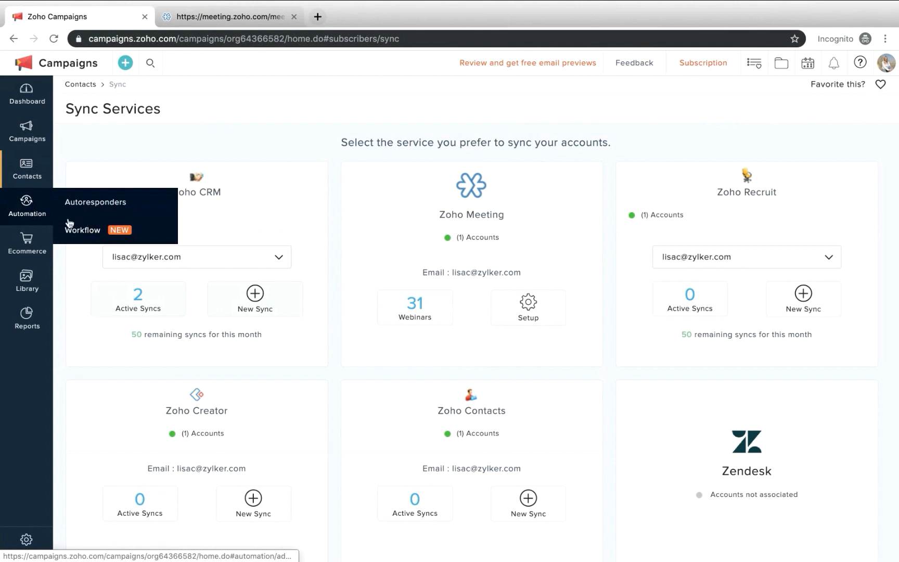
Create a custom automation workflow named "Zylker: Webinar follow up series"
left_click(83, 230)
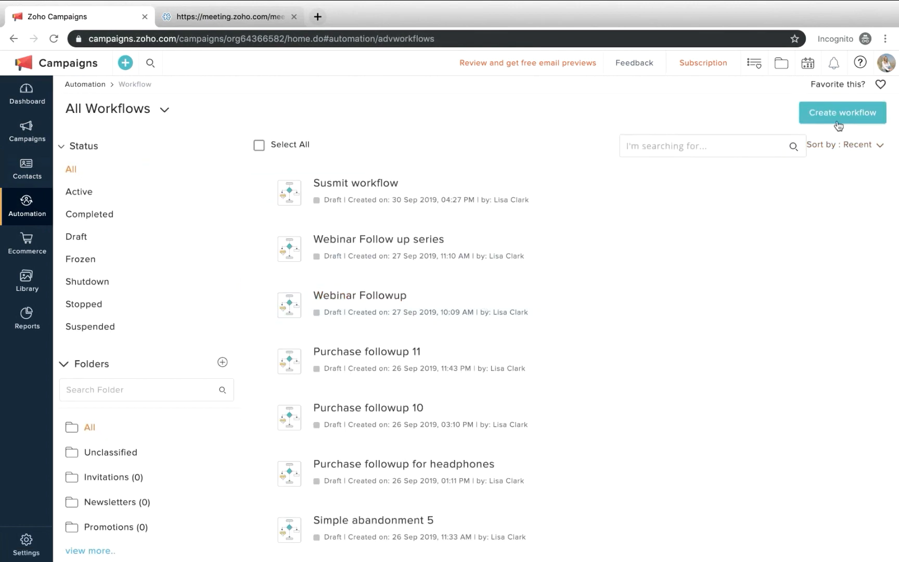
left_click(843, 120)
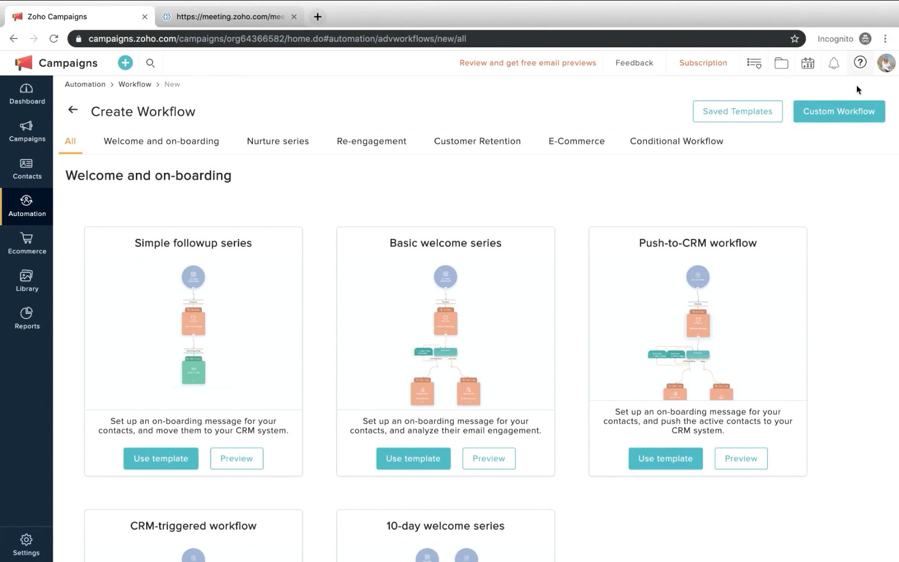
left_click(841, 110)
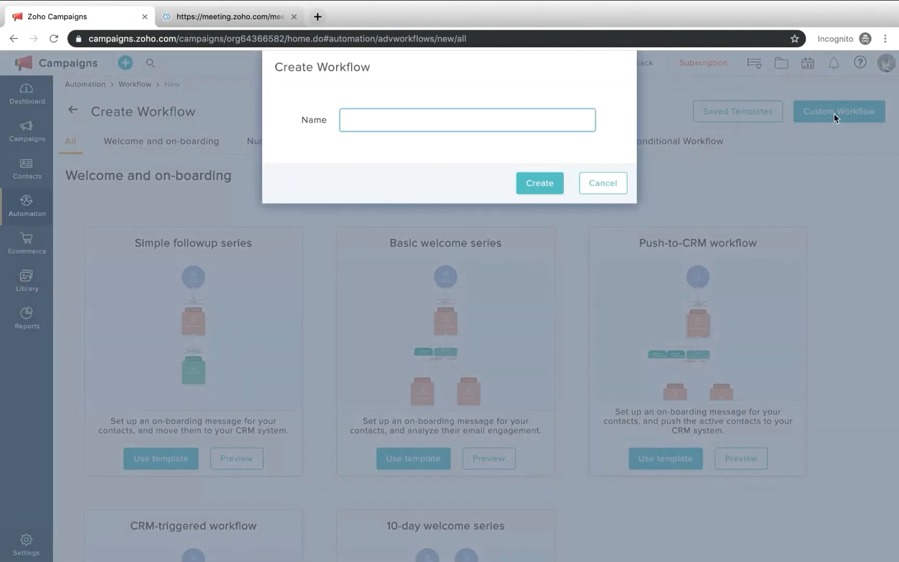
type("Webinar follow up series")
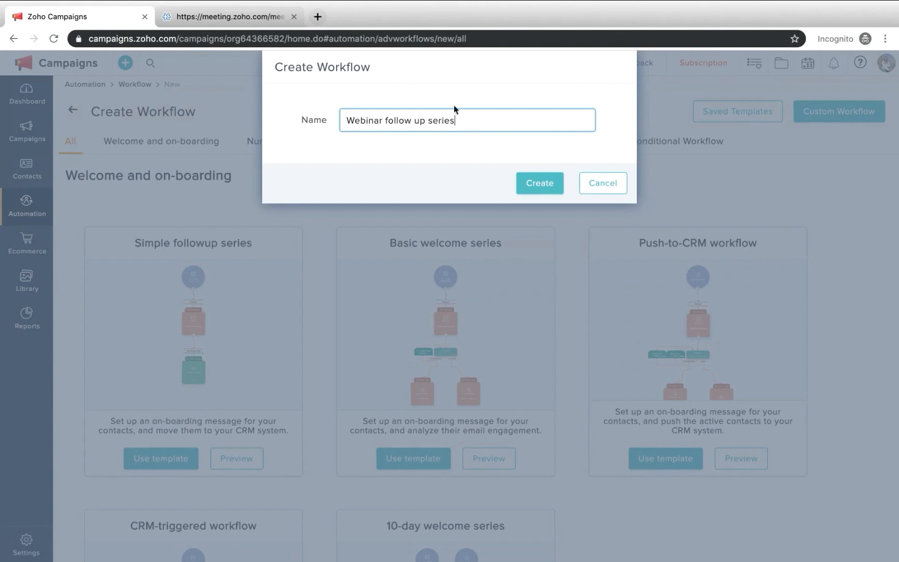
left_click(346, 117)
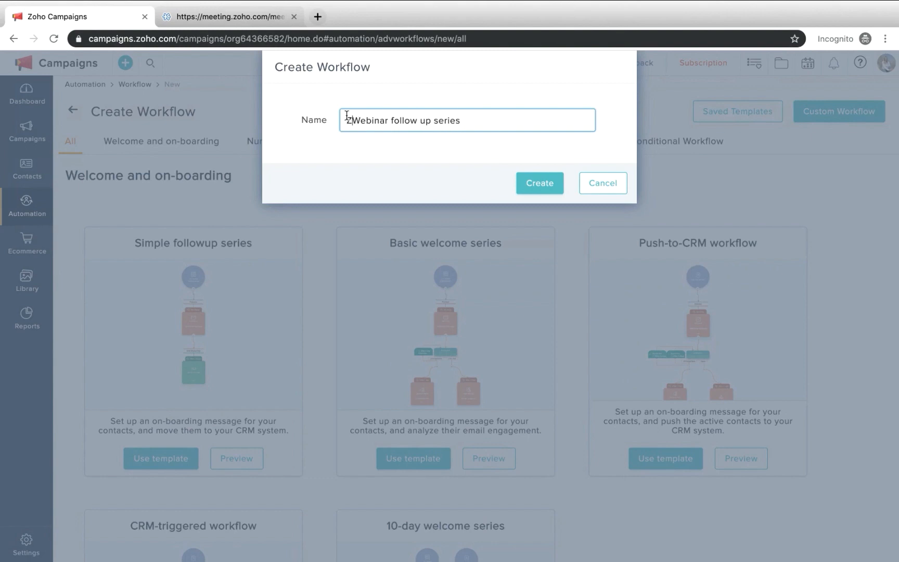
type("Zylker")
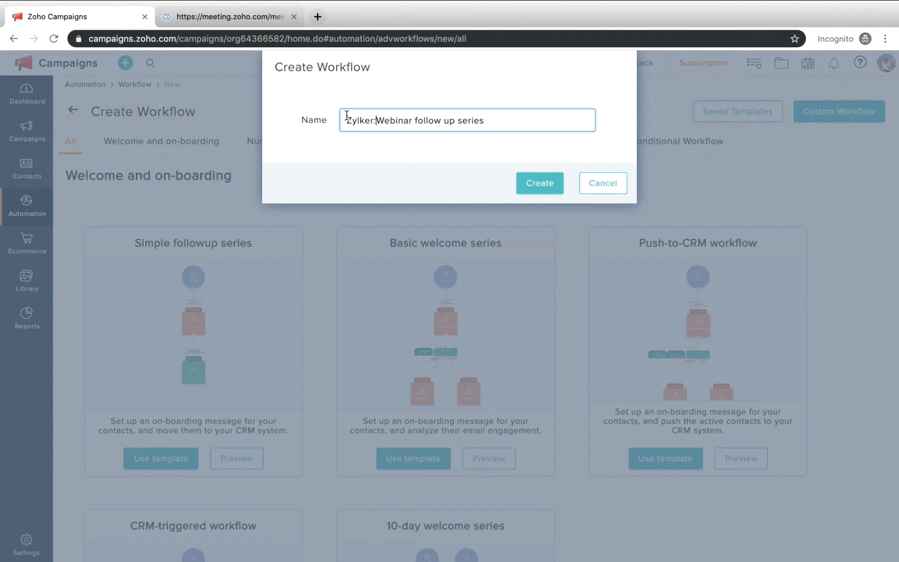
type(":")
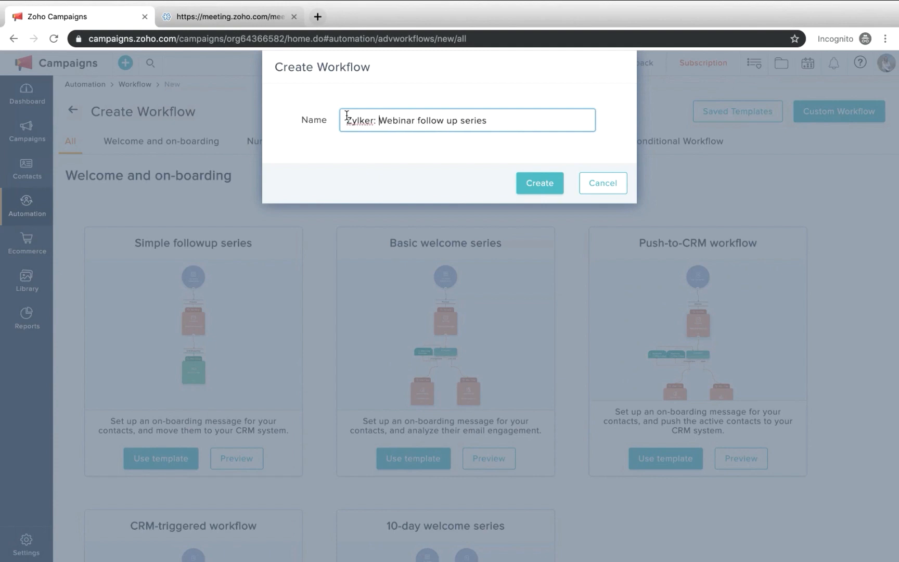
left_click(545, 186)
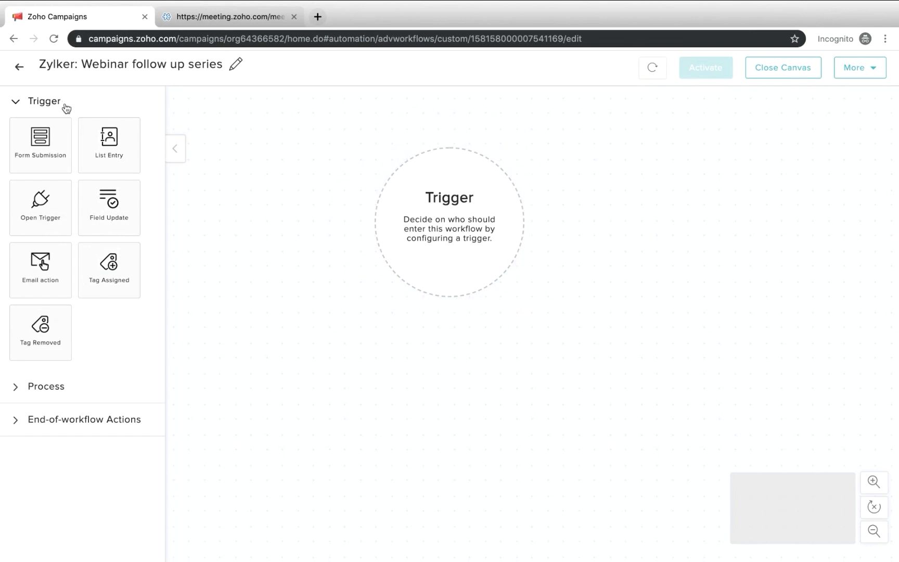
left_click(58, 393)
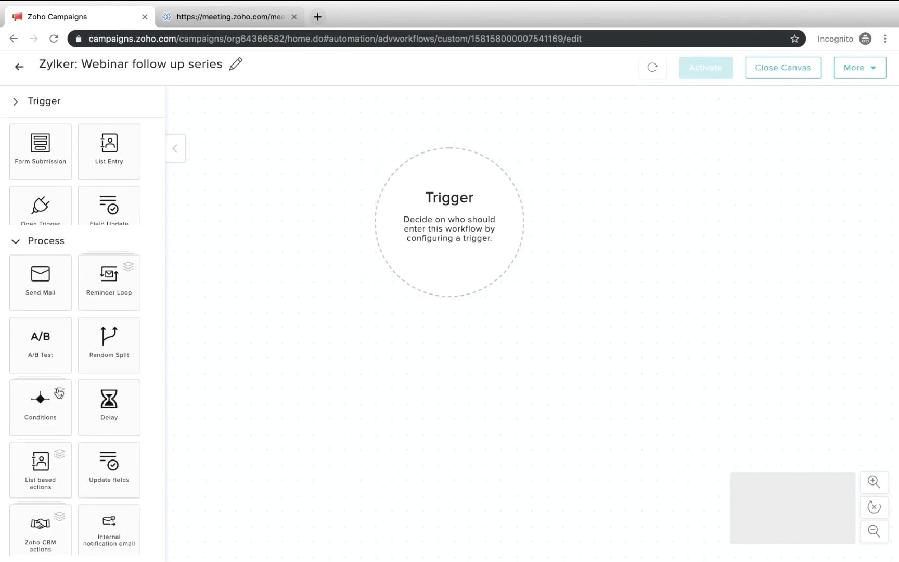
scroll(76, 411, "down", 5)
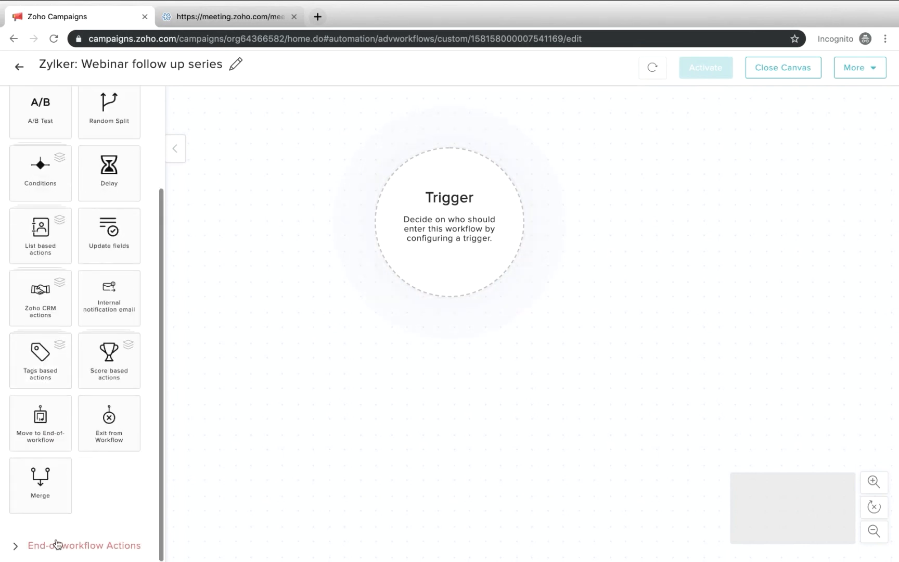
left_click(57, 545)
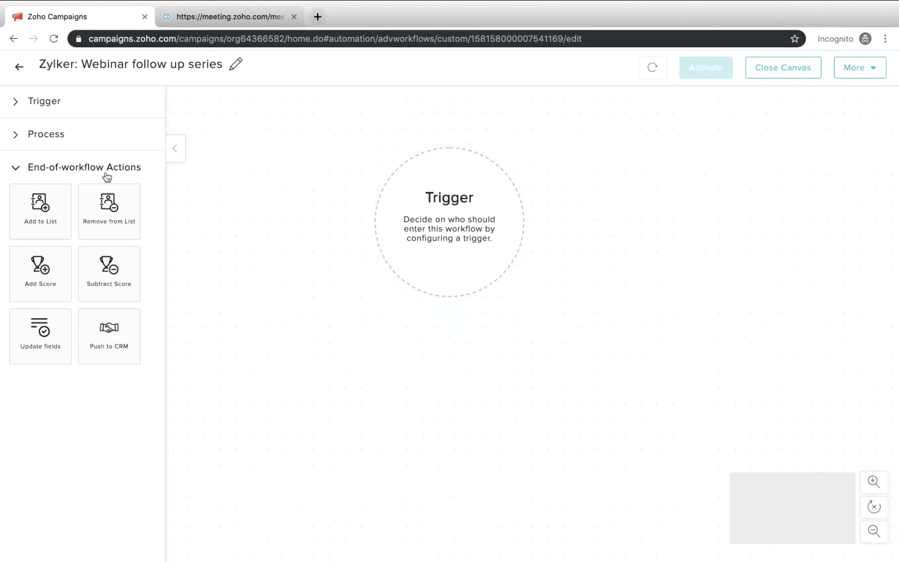
Add a List Entry trigger to the workflow that fires when contacts join the Zylker webinar attendees mailing list
left_click(70, 107)
left_click_drag(91, 140, 456, 183)
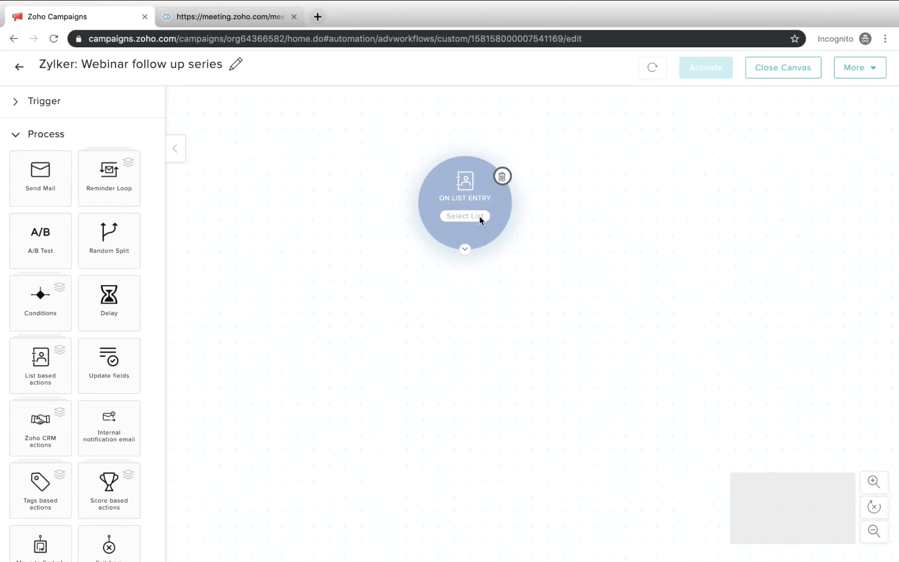
left_click(480, 215)
left_click(418, 145)
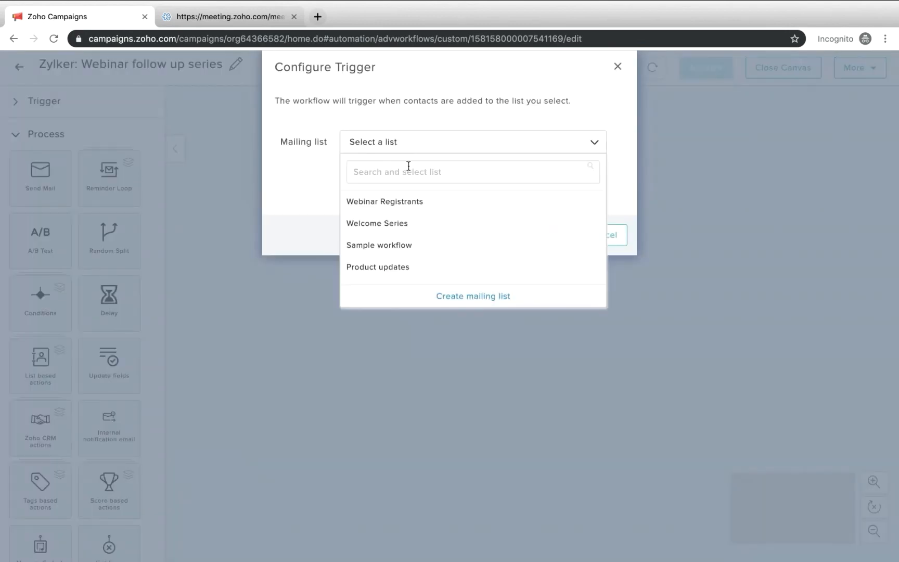
scroll(408, 239, "down", 1)
scroll(407, 240, "down", 2)
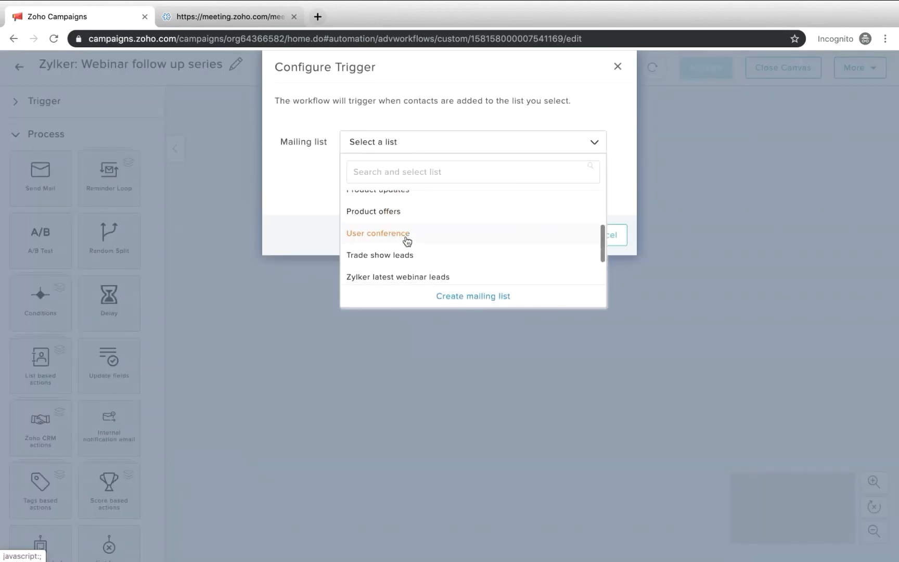
scroll(408, 241, "down", 2)
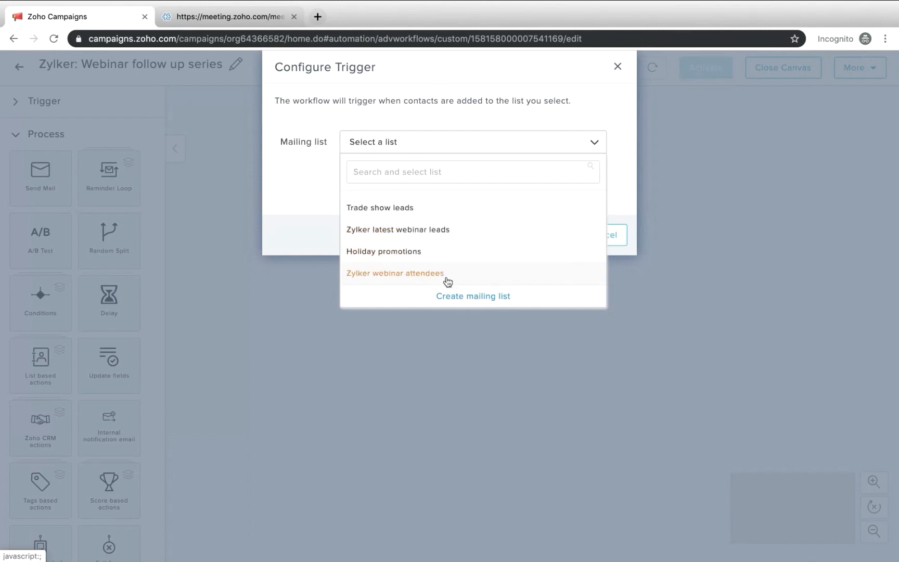
left_click(392, 281)
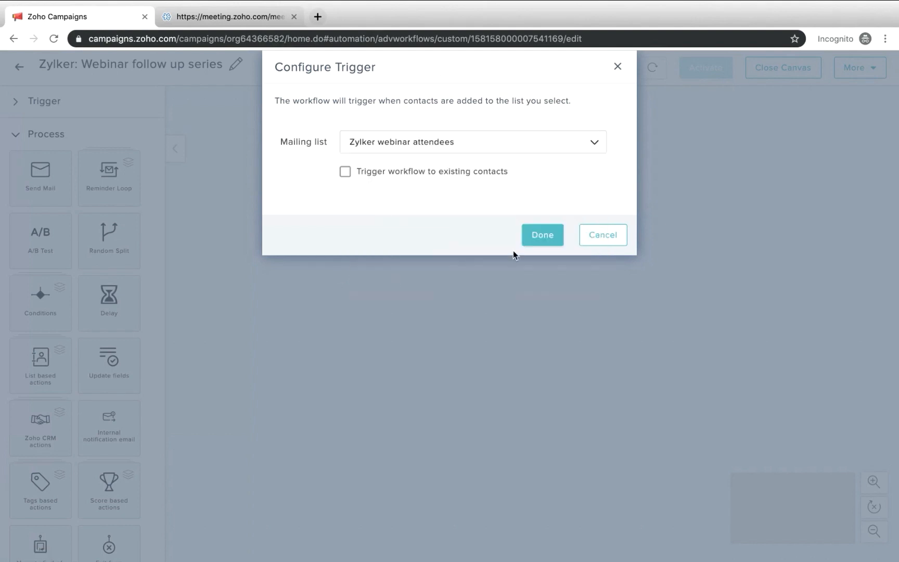
left_click(542, 237)
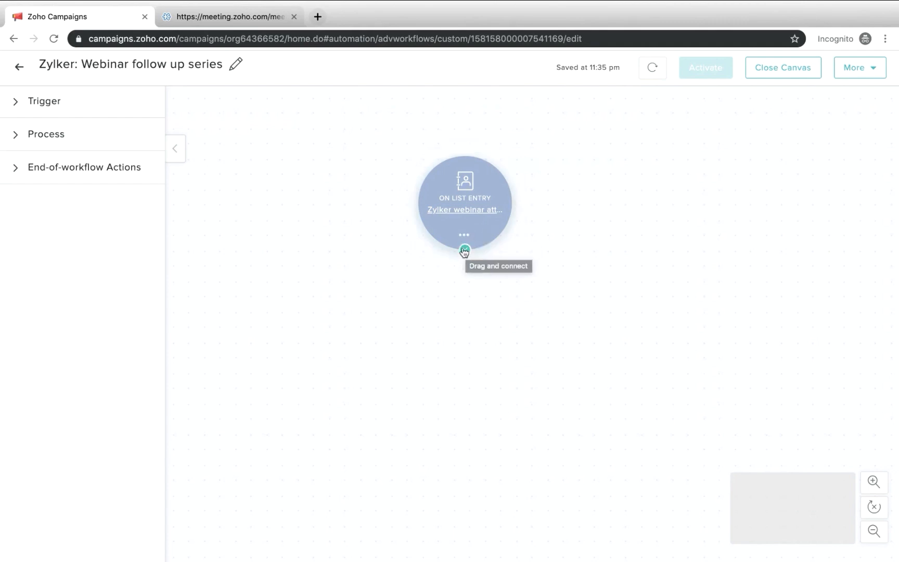
Add a Send Mail process connected below the list entry trigger, and move both elements up on the canvas
left_click(100, 146)
left_click_drag(39, 175, 478, 328)
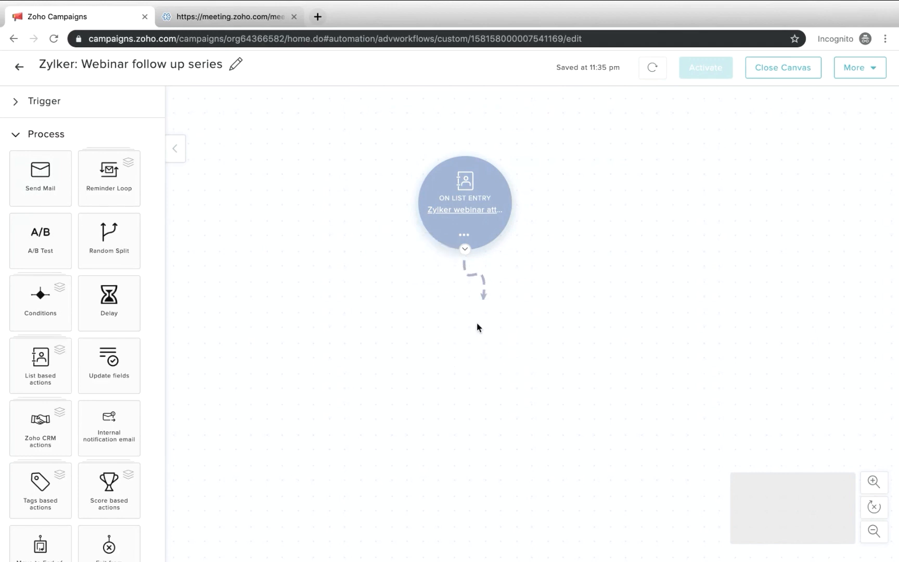
left_click_drag(443, 152, 431, 112)
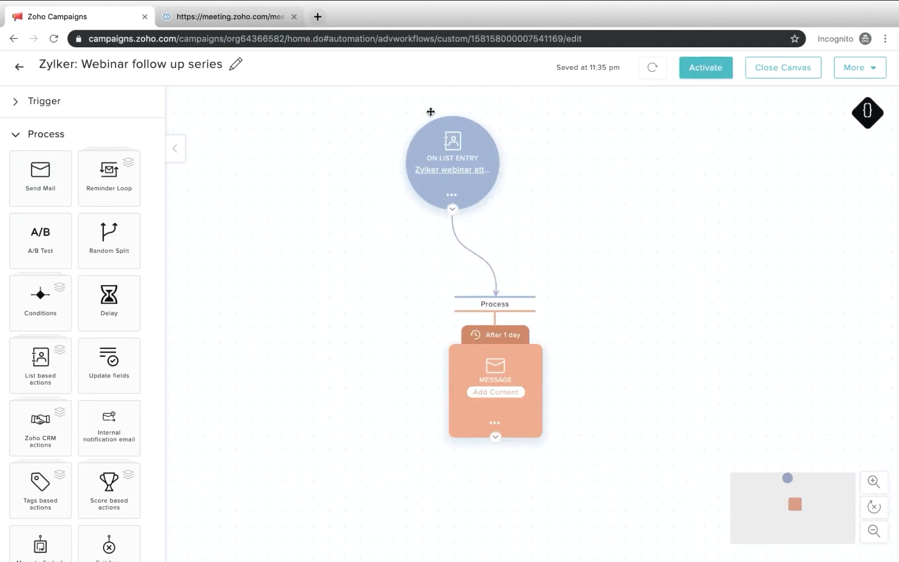
mouse_move(474, 357)
left_mouse_down()
mouse_move(453, 297)
mouse_move(470, 311)
left_mouse_up()
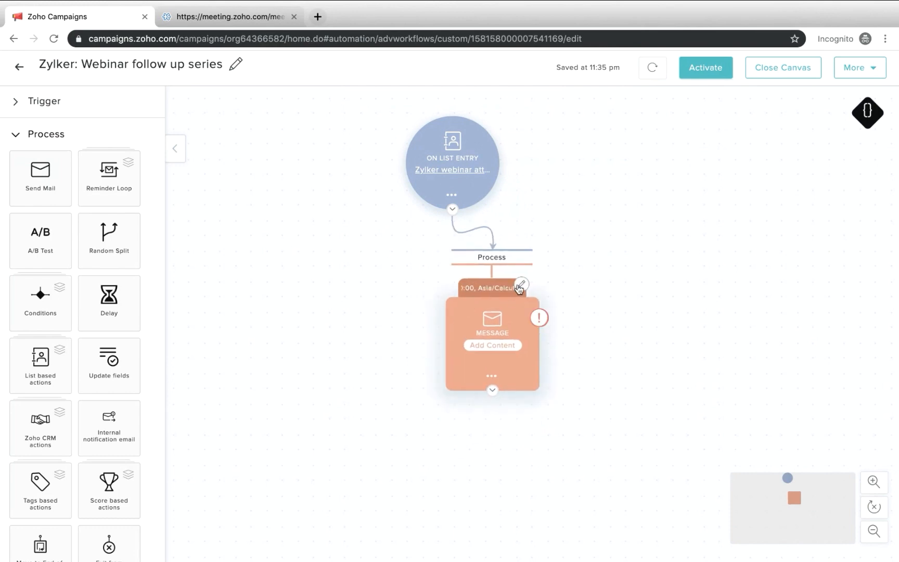
Set the delayed send time of the workflow message to 10:30
left_click(520, 287)
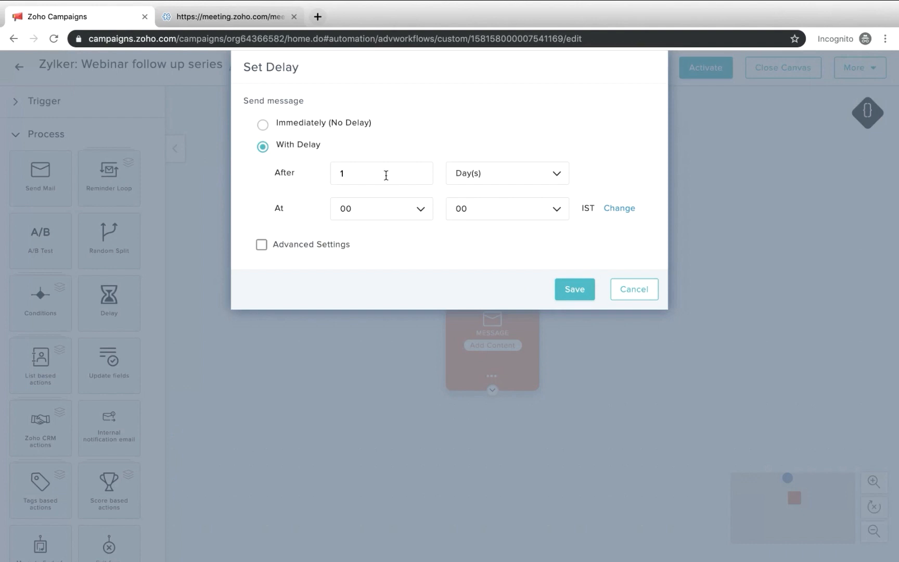
left_click(386, 176)
left_click(375, 216)
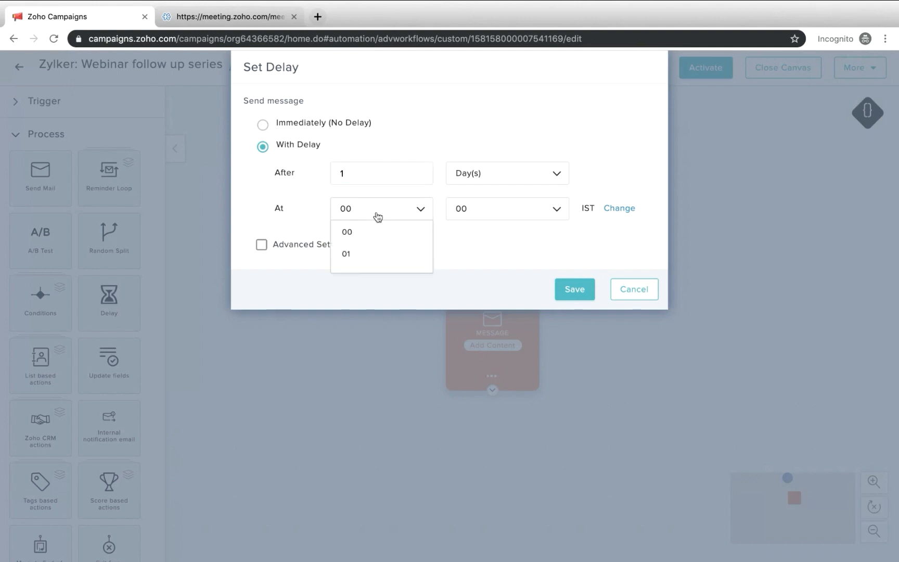
scroll(375, 290, "down", 5)
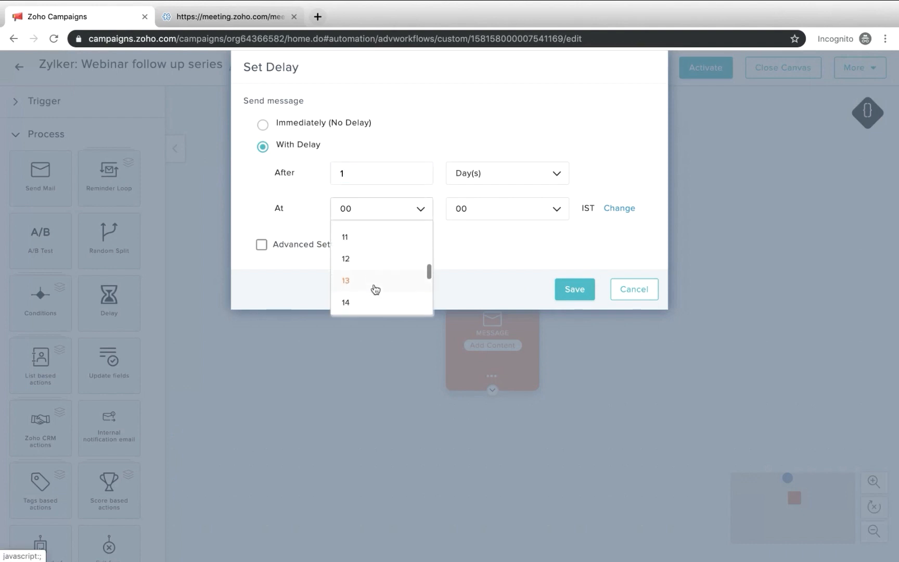
left_click(365, 227)
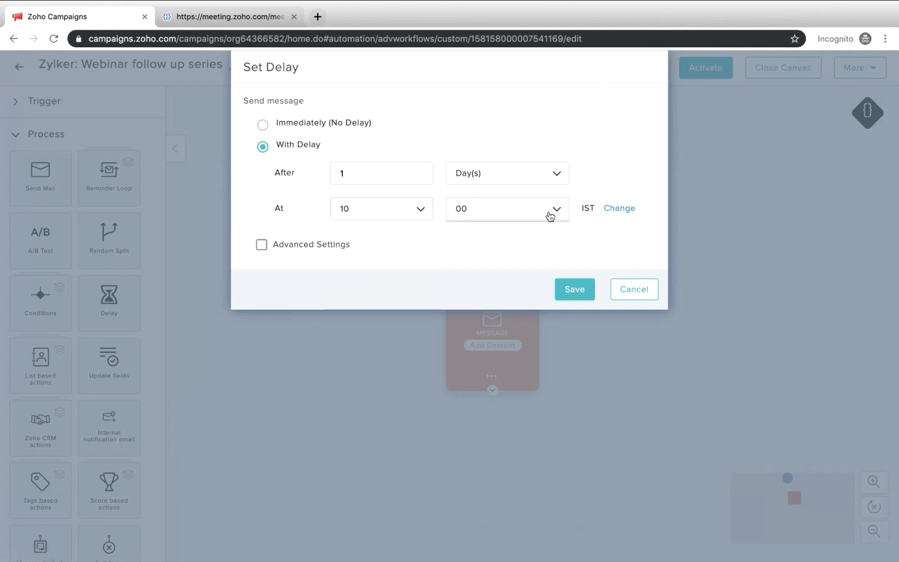
left_click(550, 216)
scroll(498, 279, "down", 3)
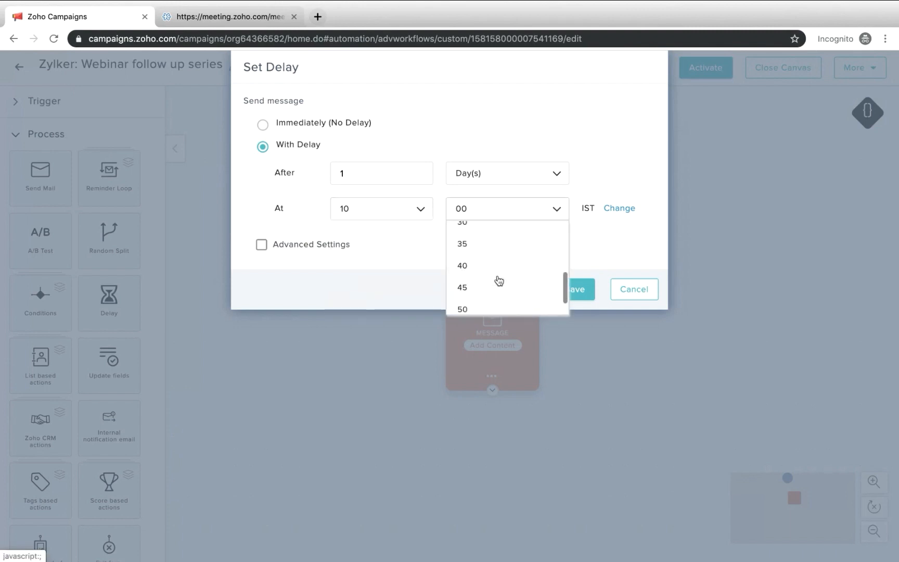
left_click(484, 233)
Change the message delay's time zone to US/Pacific (PDT) GMT -8:0 and save the delay settings
left_click(620, 209)
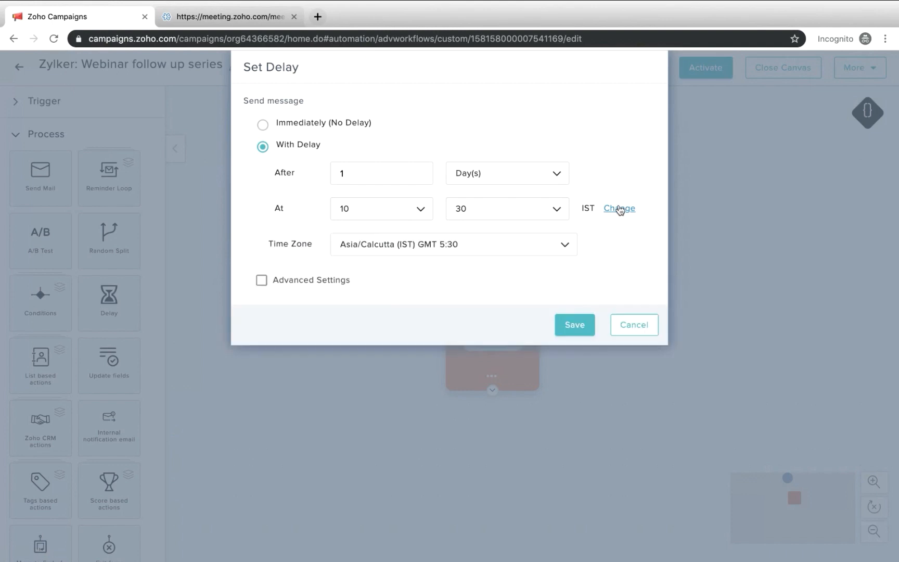
left_click(390, 240)
left_click(386, 275)
type("p")
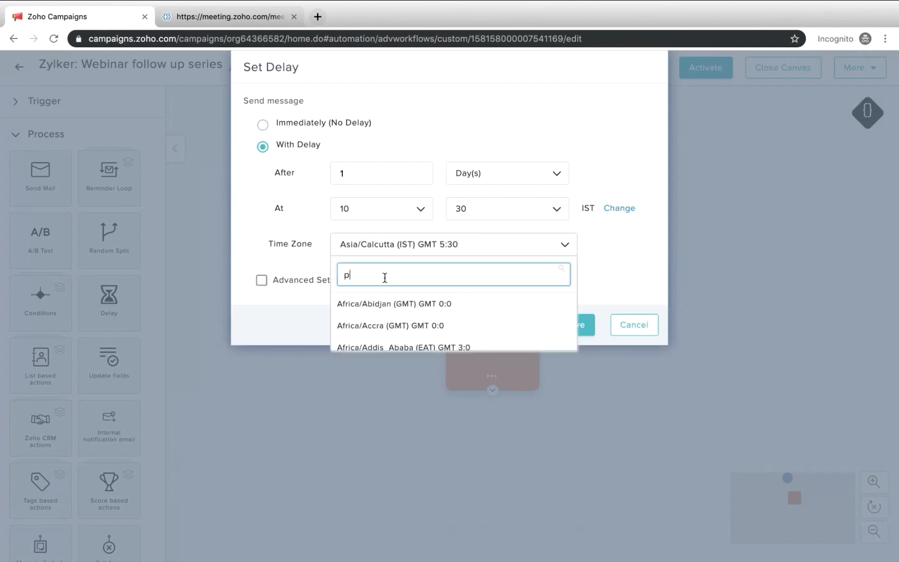
type("aci")
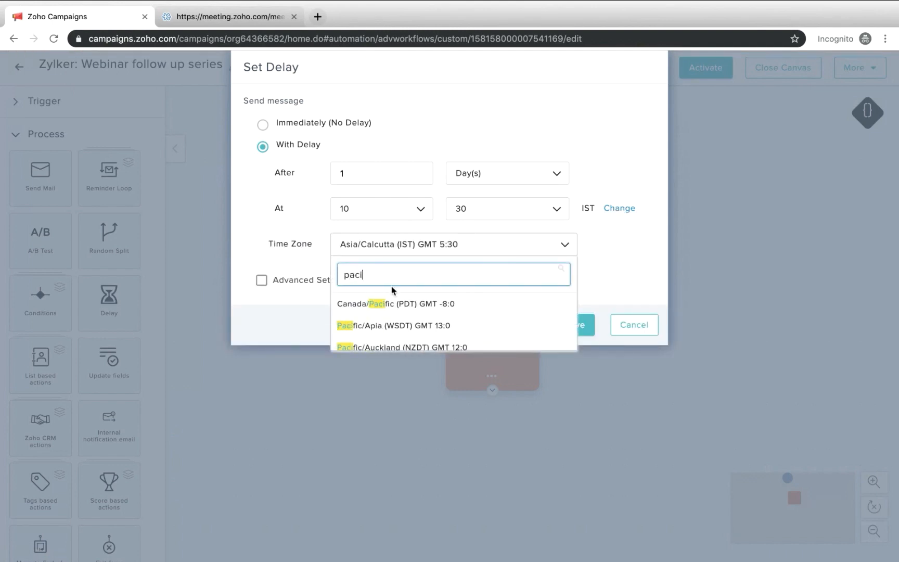
type("fic")
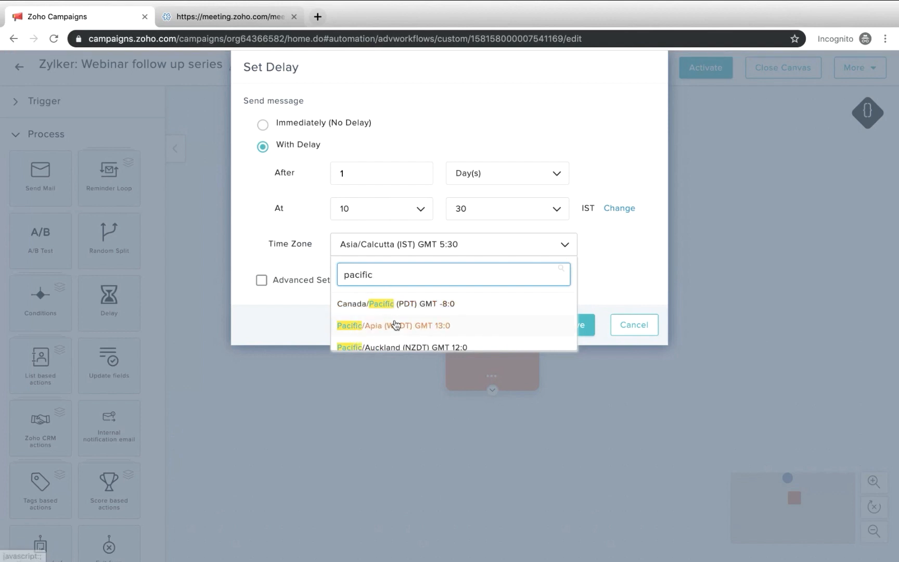
scroll(394, 320, "down", 2)
scroll(395, 324, "down", 10)
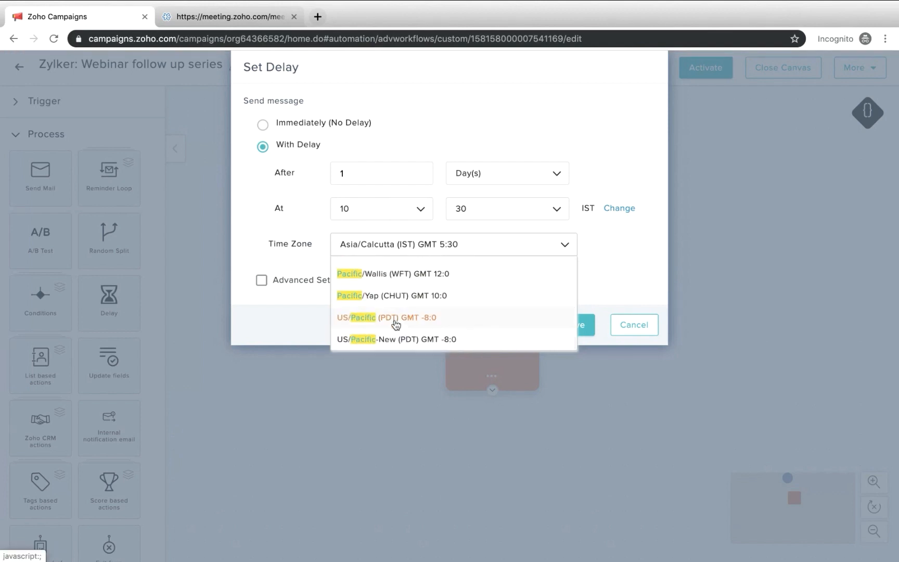
left_click(411, 320)
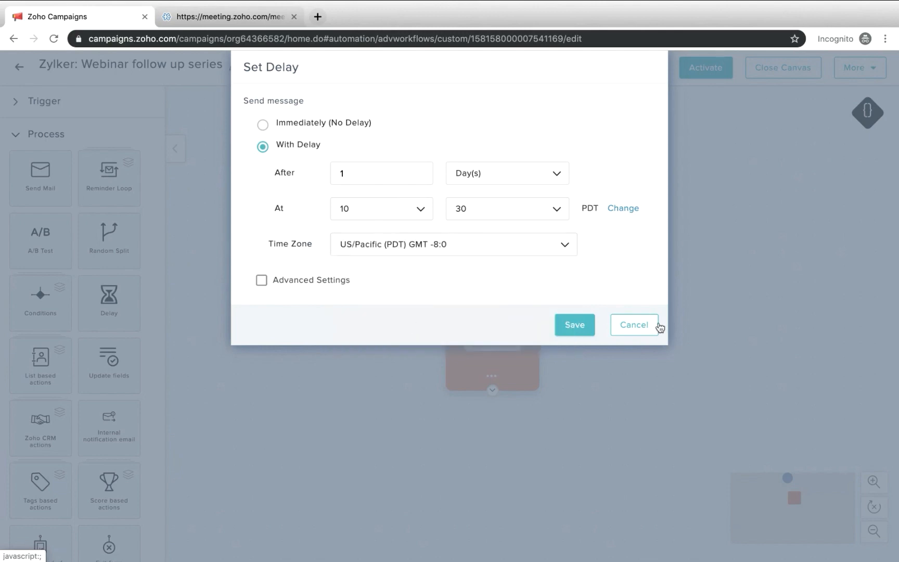
left_click(582, 325)
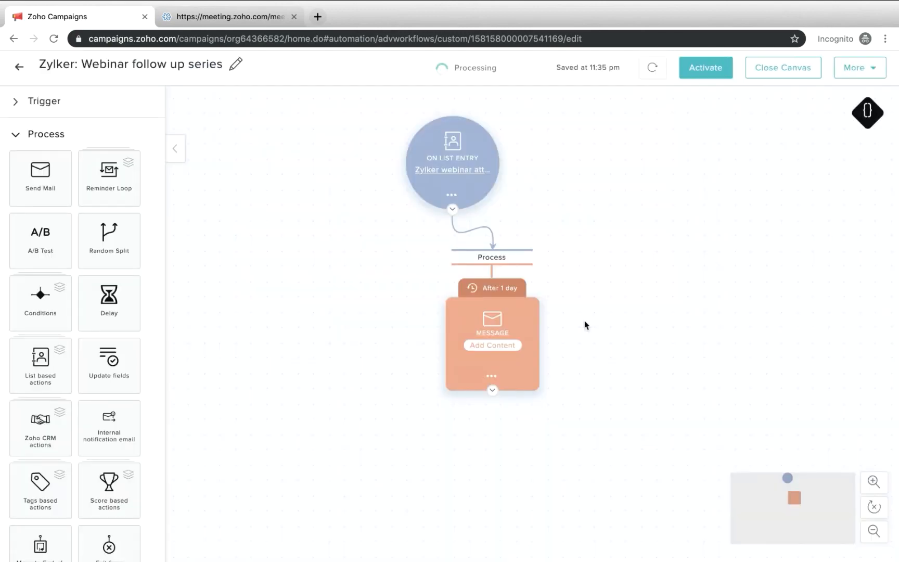
Start adding content to the workflow message and name its campaign "Zylker: Webinar attendees follow up series"
left_click(505, 346)
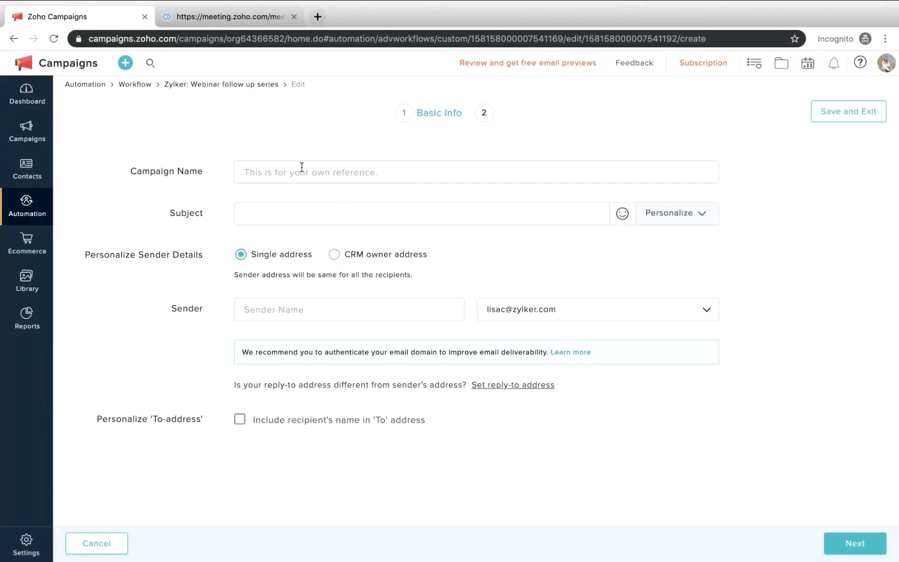
left_click(294, 173)
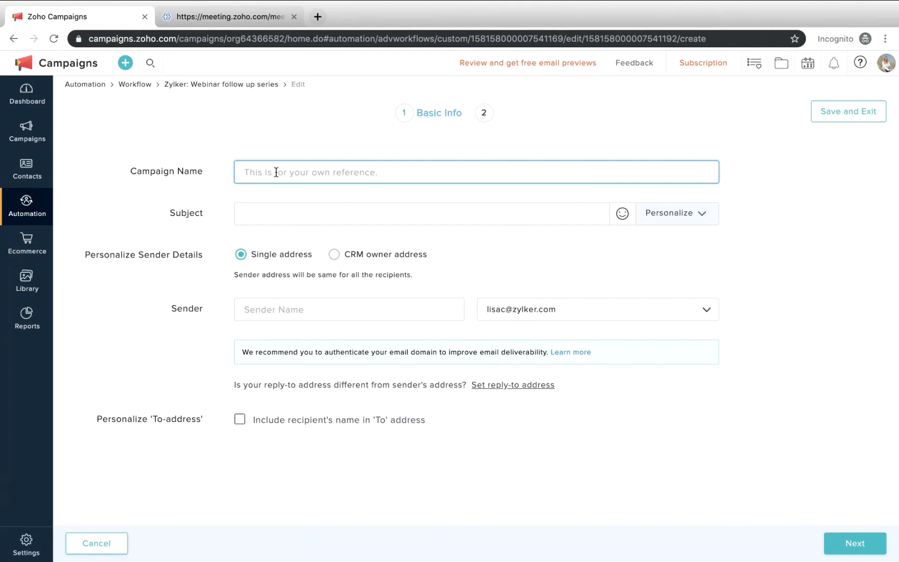
type("Webinar attendees follow u")
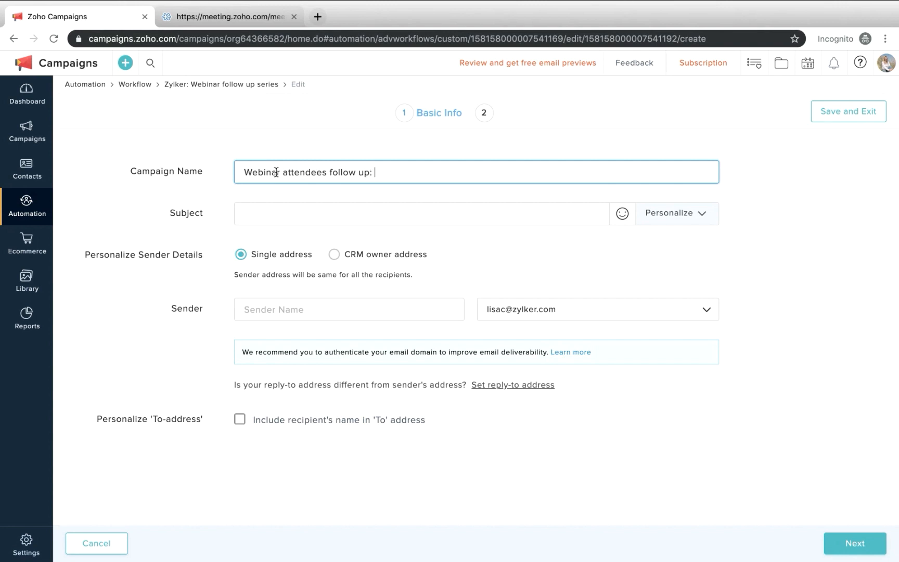
type("p:")
key("BackSpace")
left_click(245, 172)
type("Zylker")
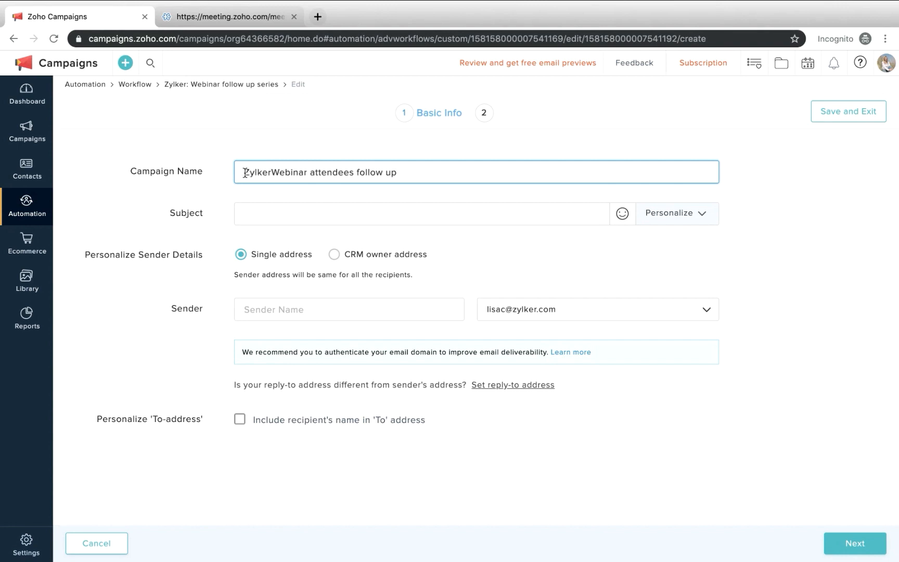
type(":")
left_click(414, 173)
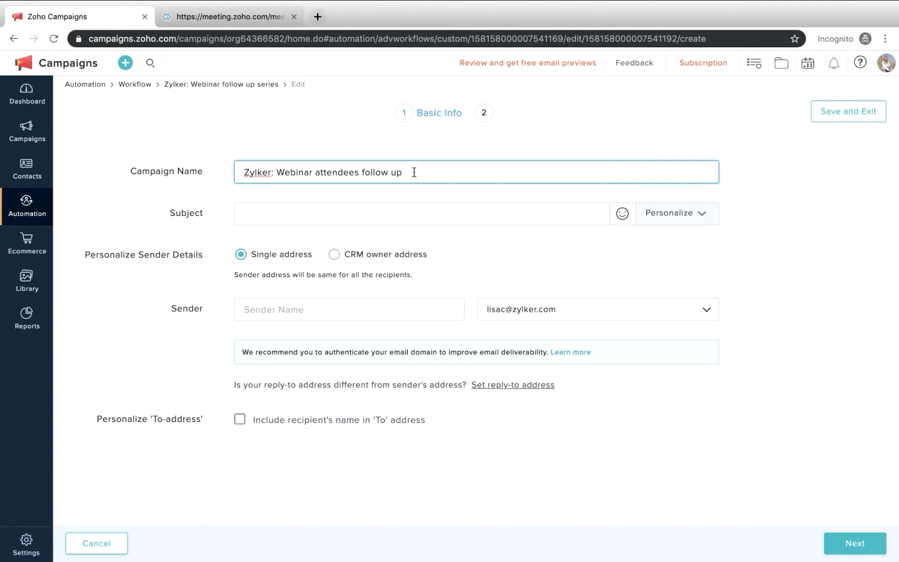
type("series")
Enter "Here's the webinar recording!" as the email's subject
left_click(296, 212)
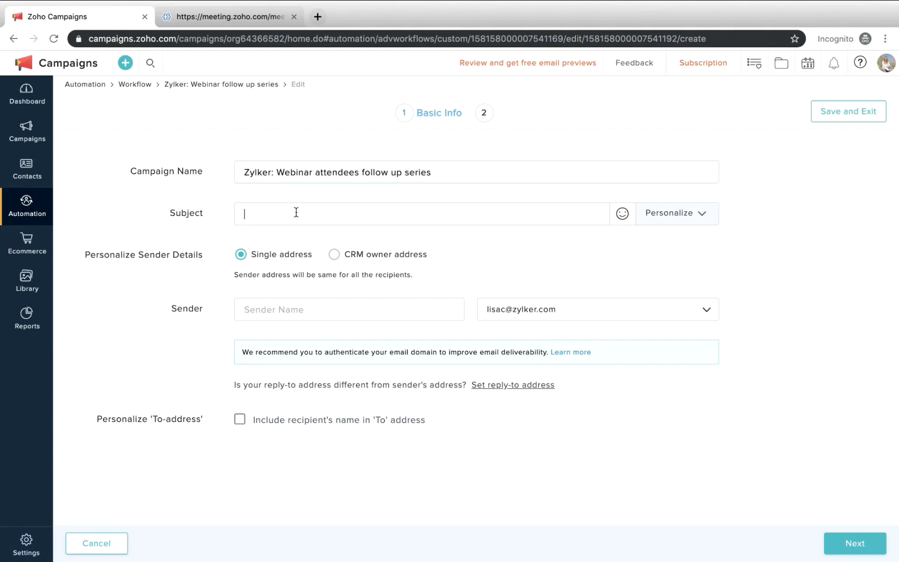
type("Here's the webinar recording!")
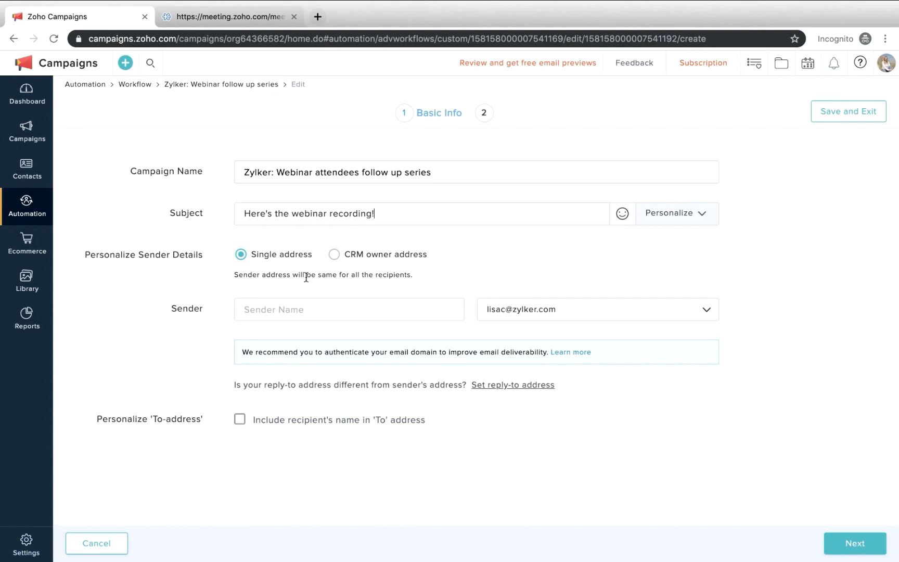
Enter the sender's name and proceed to the email's content selection
left_click(285, 312)
type("Anne")
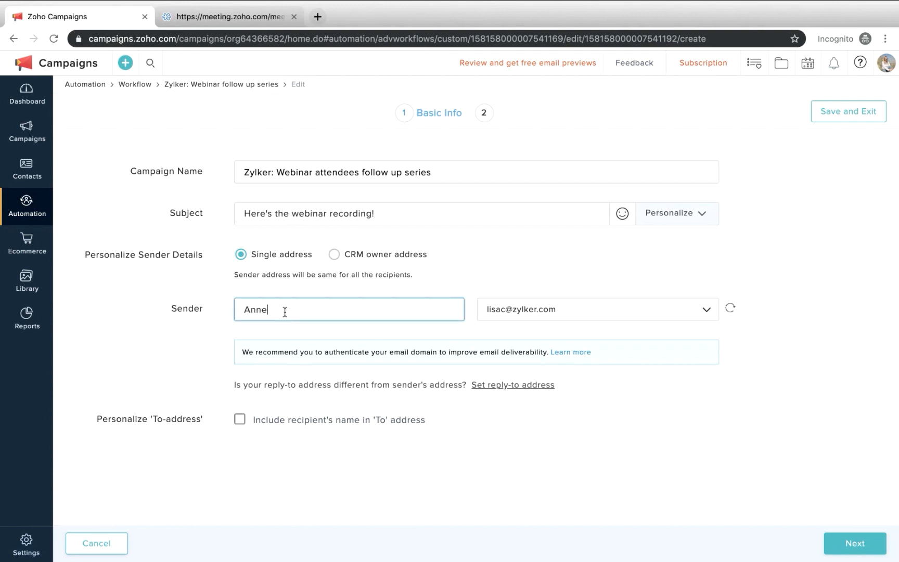
type("t from Zylker")
left_click(861, 545)
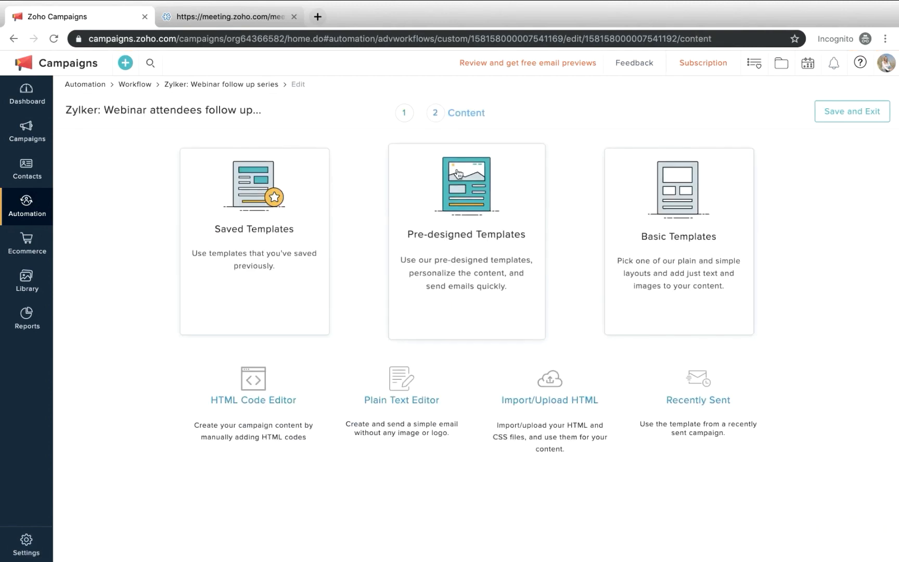
Choose the ThankYou3 pre-designed template from the Thank you category for the email content
left_click(495, 290)
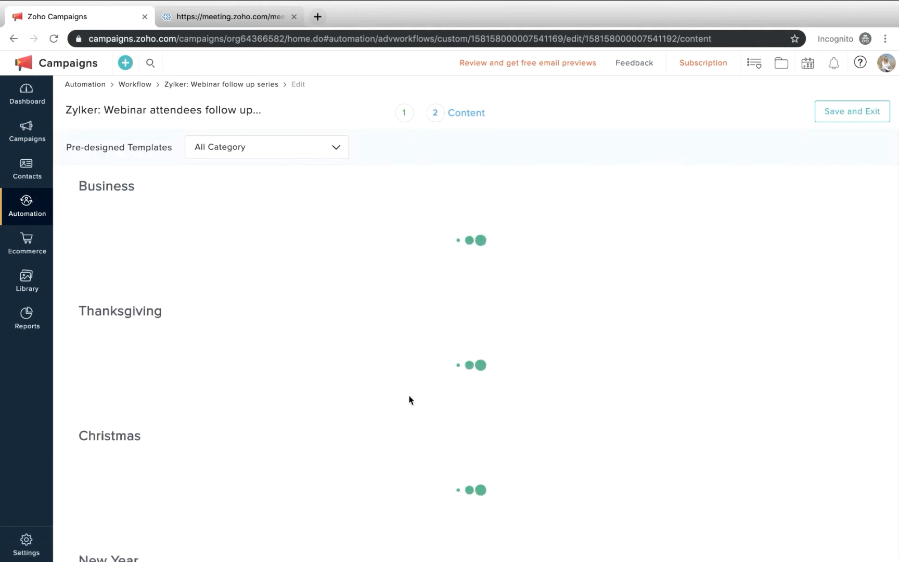
scroll(409, 400, "down", 15)
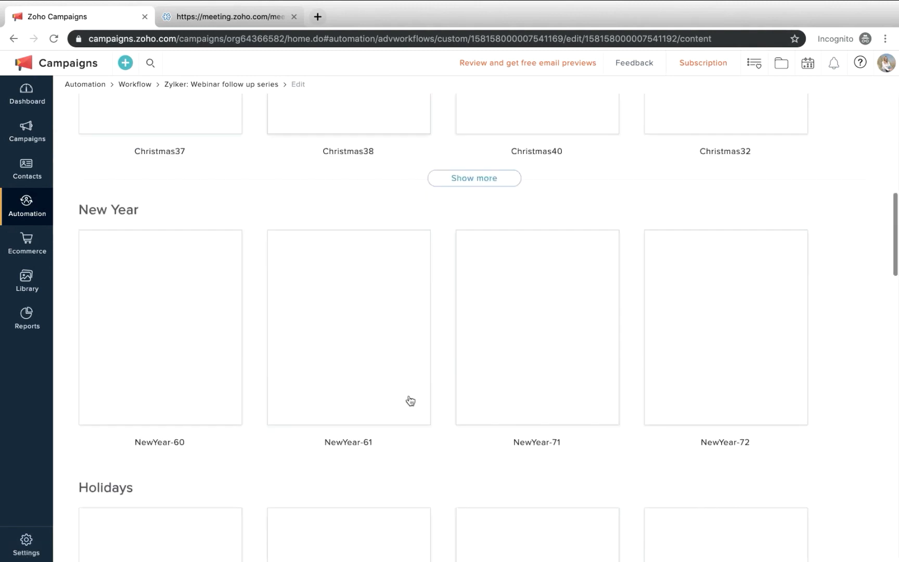
scroll(410, 400, "down", 18)
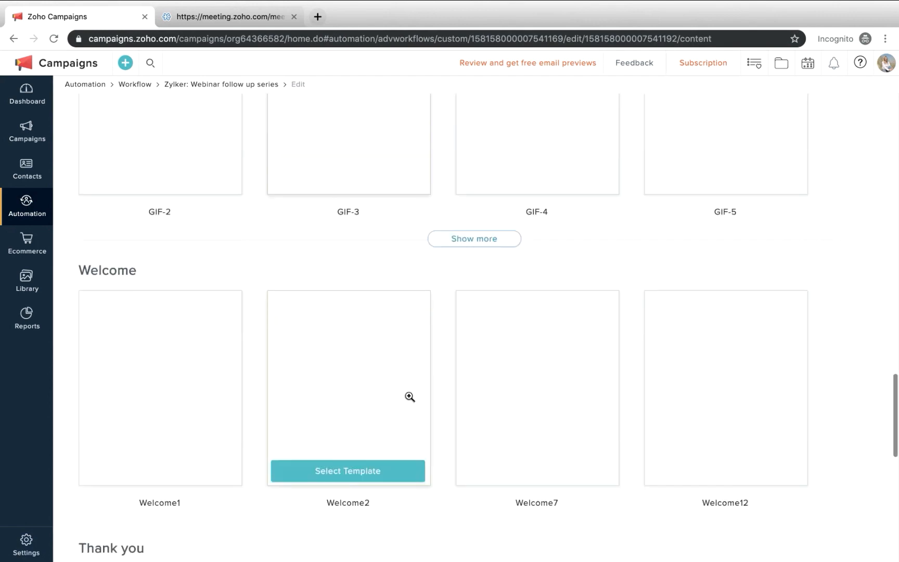
scroll(410, 397, "down", 6)
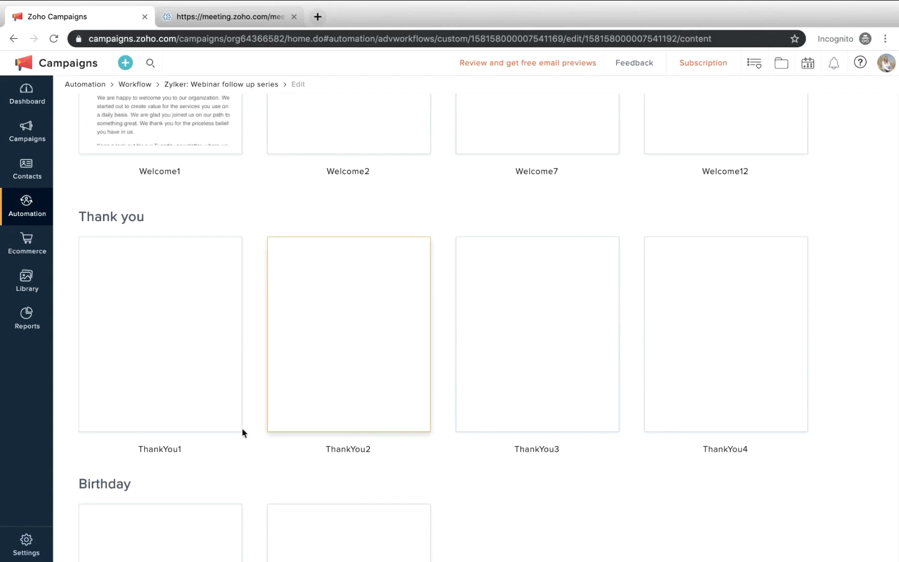
scroll(337, 430, "down", 1)
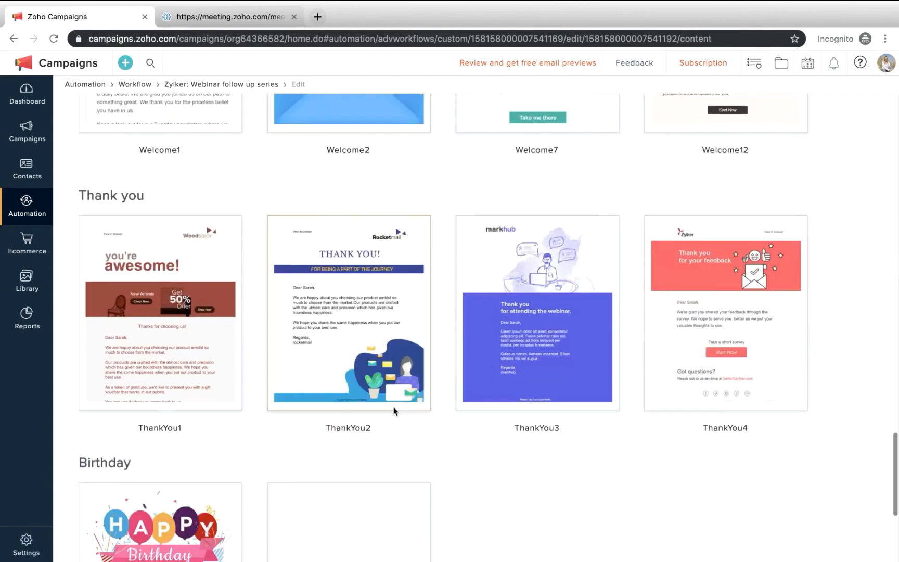
mouse_move(503, 344)
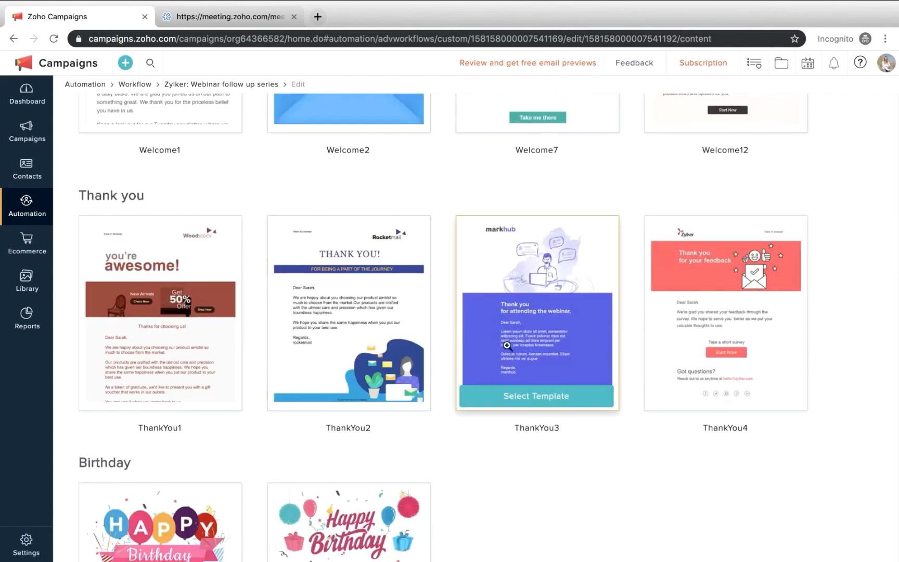
left_click(542, 402)
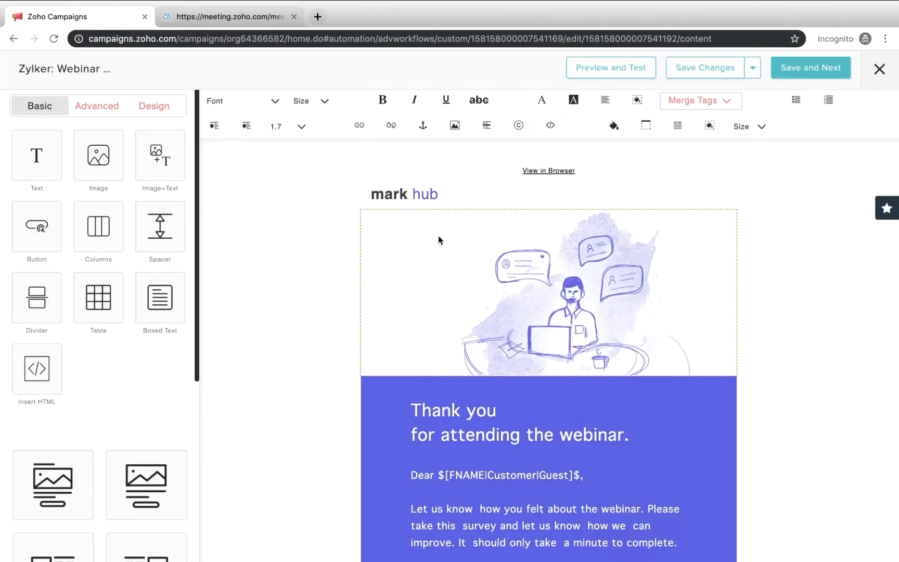
Replace the "mark hub" brand text at the head of the email with "Zylker"
left_click(437, 191)
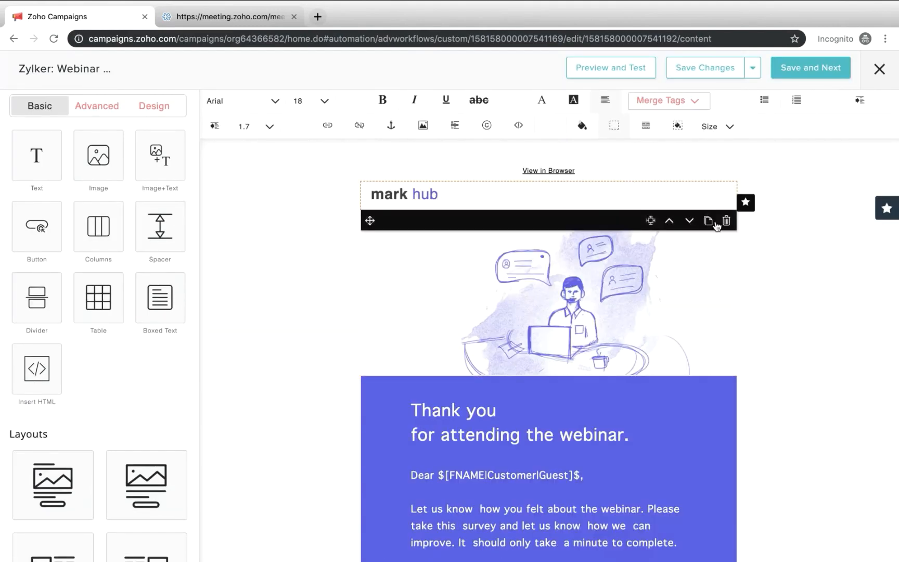
left_click(349, 195)
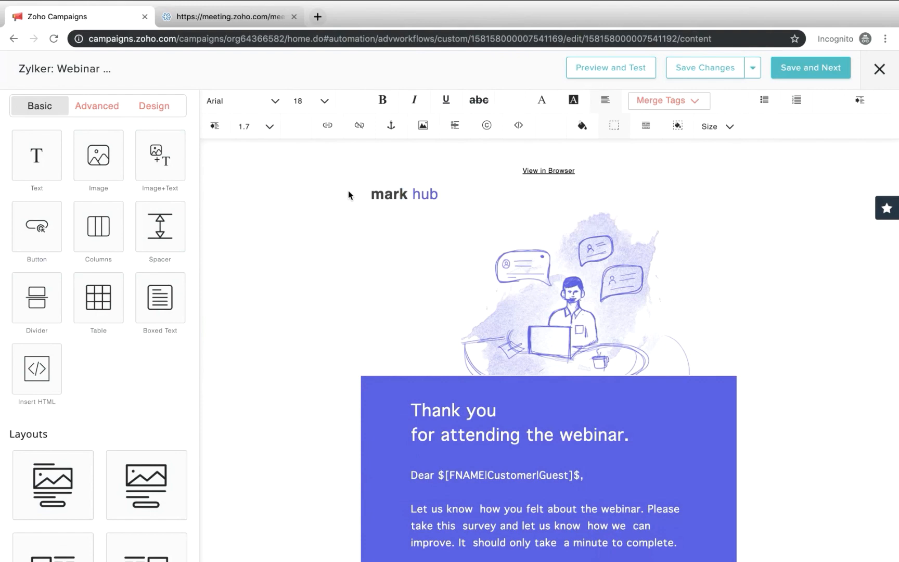
left_click(457, 194)
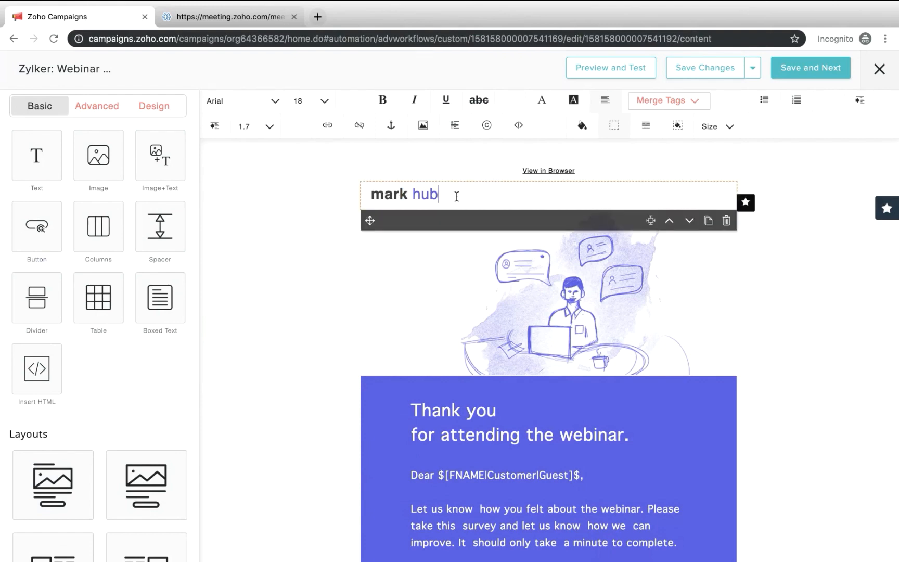
left_click_drag(458, 195, 379, 195)
type("Zy")
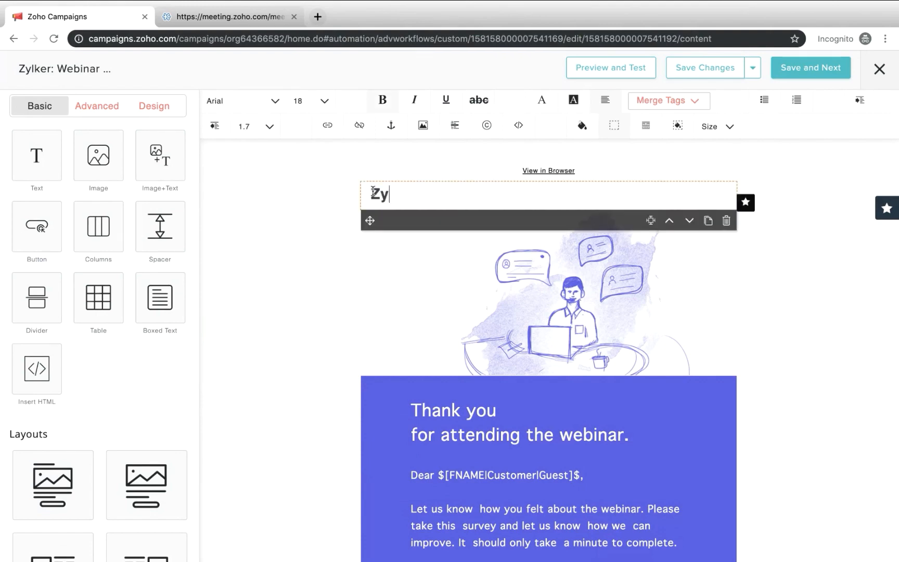
type("lker")
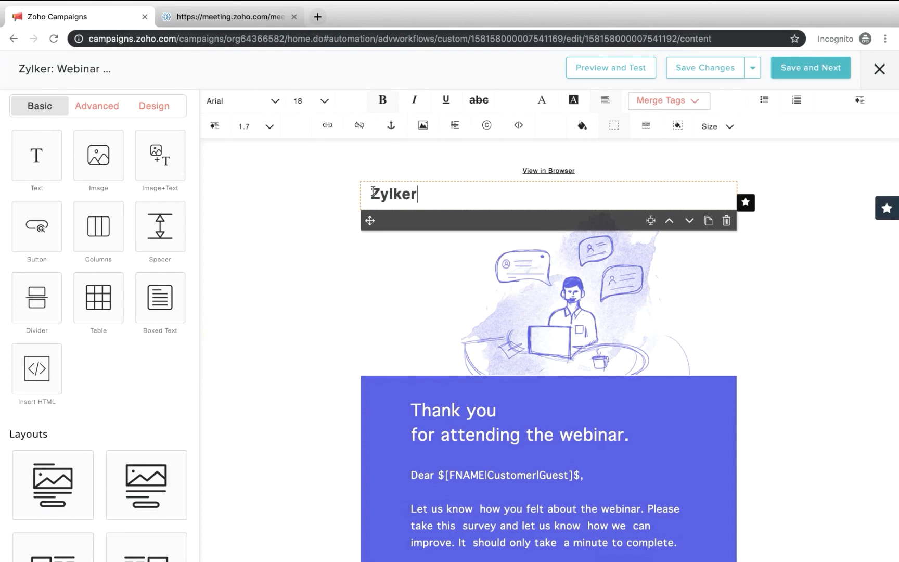
left_click(833, 286)
Replace the feedback and survey paragraph below the greeting with "Here's the webinar recording."
scroll(453, 502, "down", 3)
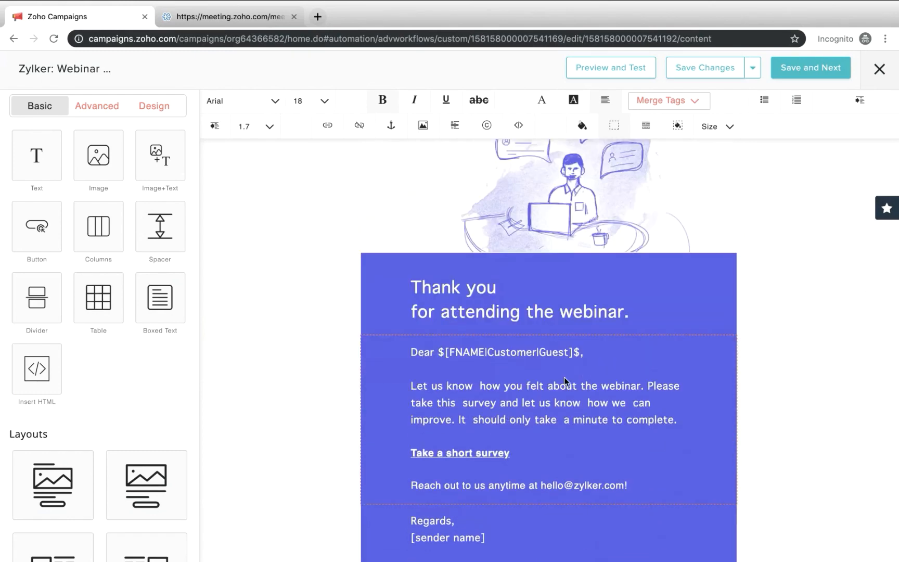
scroll(565, 382, "down", 1)
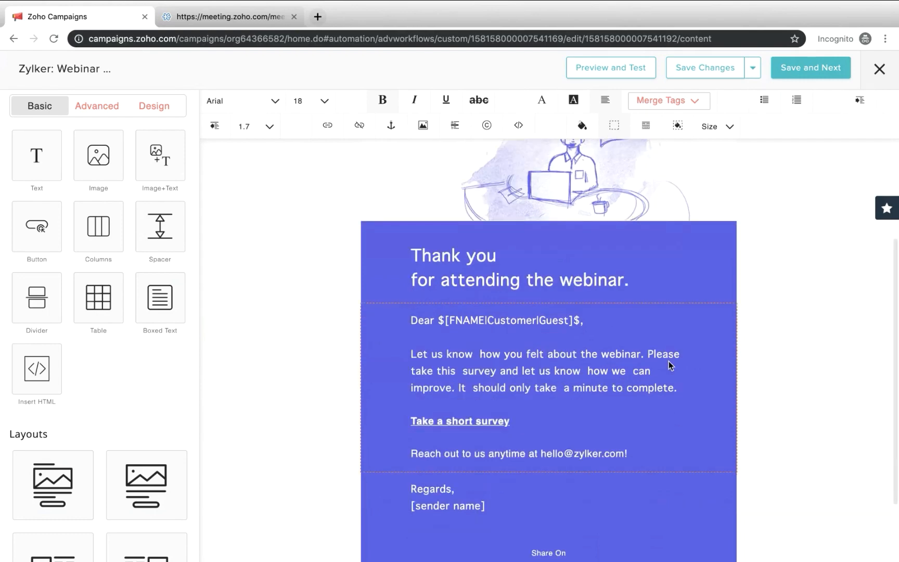
scroll(567, 404, "down", 1)
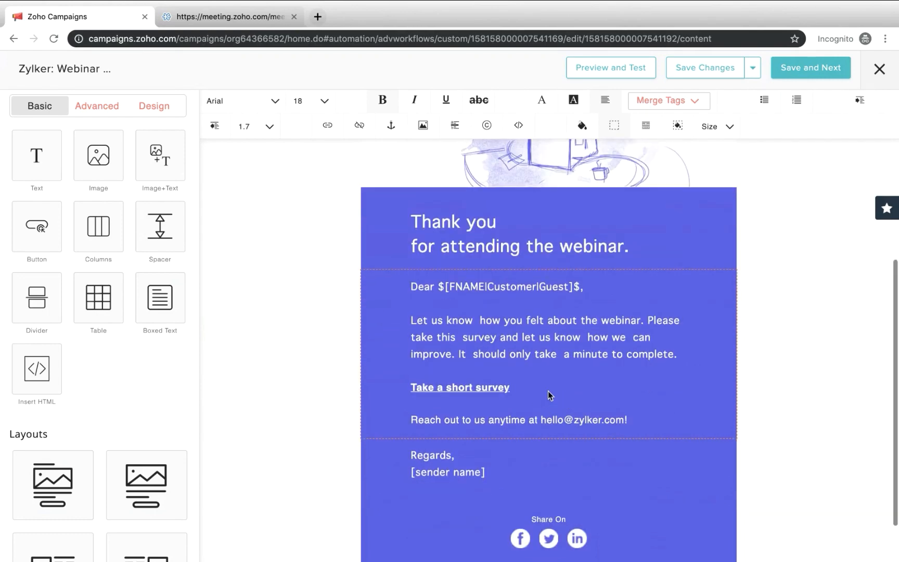
scroll(651, 380, "down", 1)
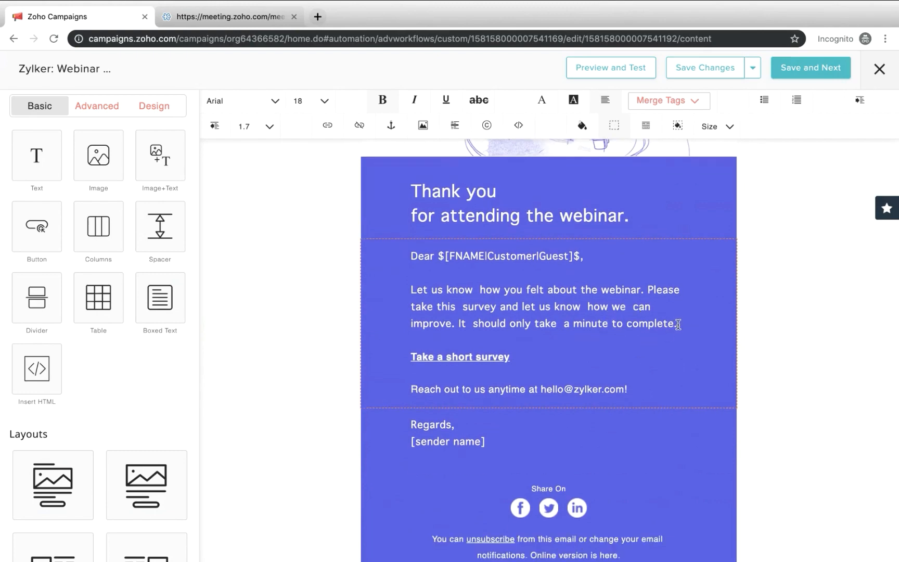
left_click_drag(678, 325, 648, 290)
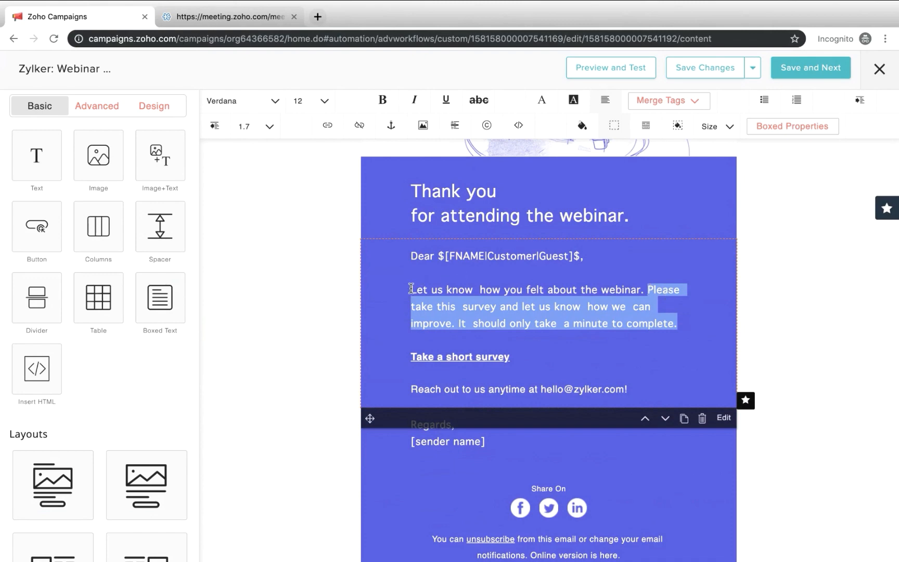
left_click_drag(411, 288, 709, 325)
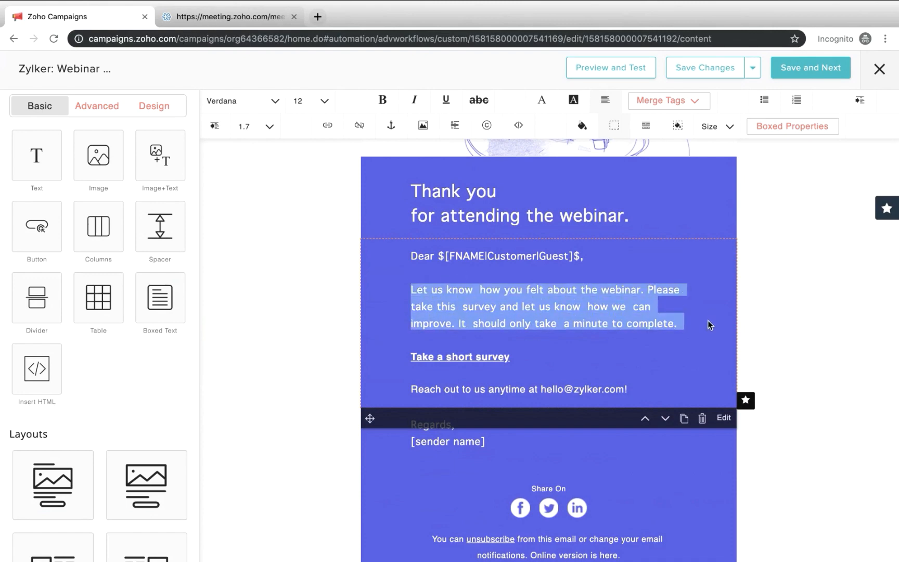
key("BackSpace")
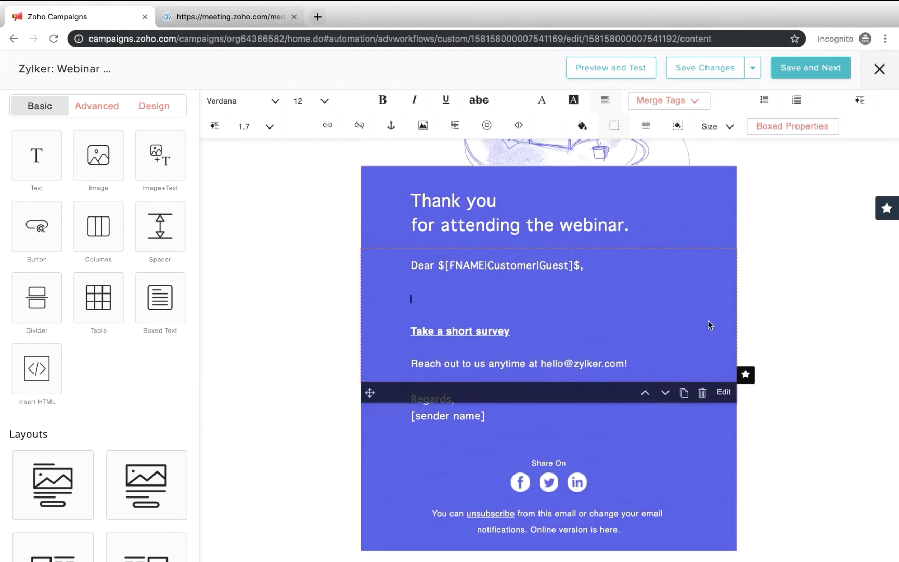
type("Here's")
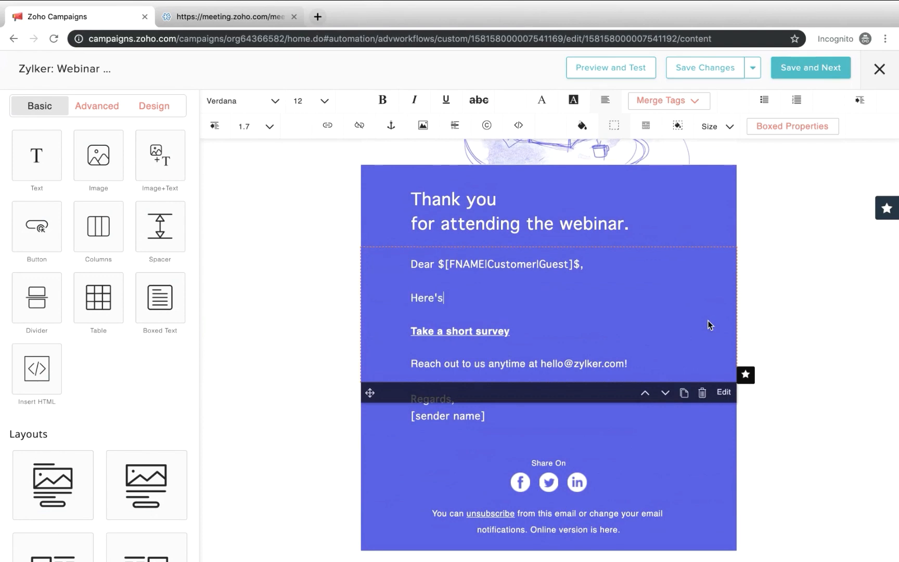
type(" the webinar recording")
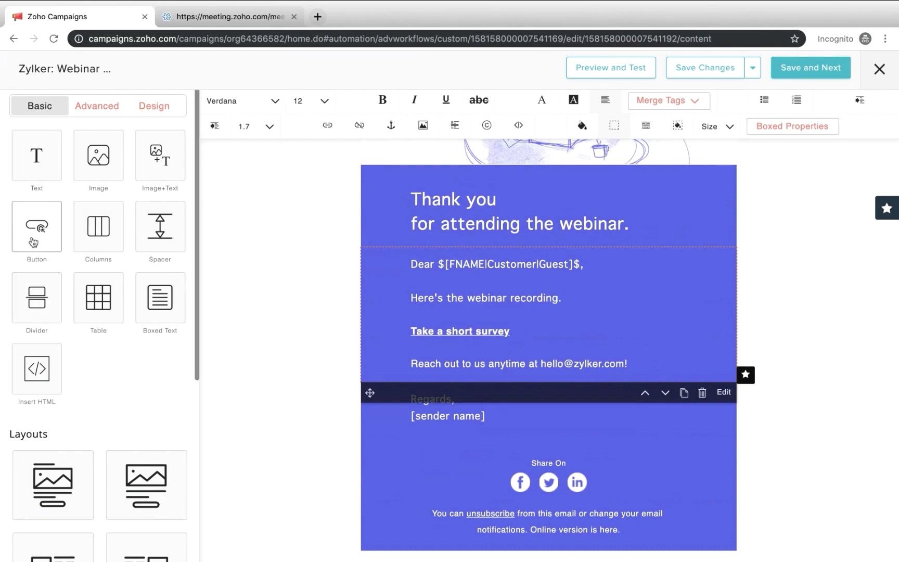
Insert a square-cornered button between the thank-you heading and the greeting, and name it "Watch Now"
left_click_drag(34, 242, 442, 363)
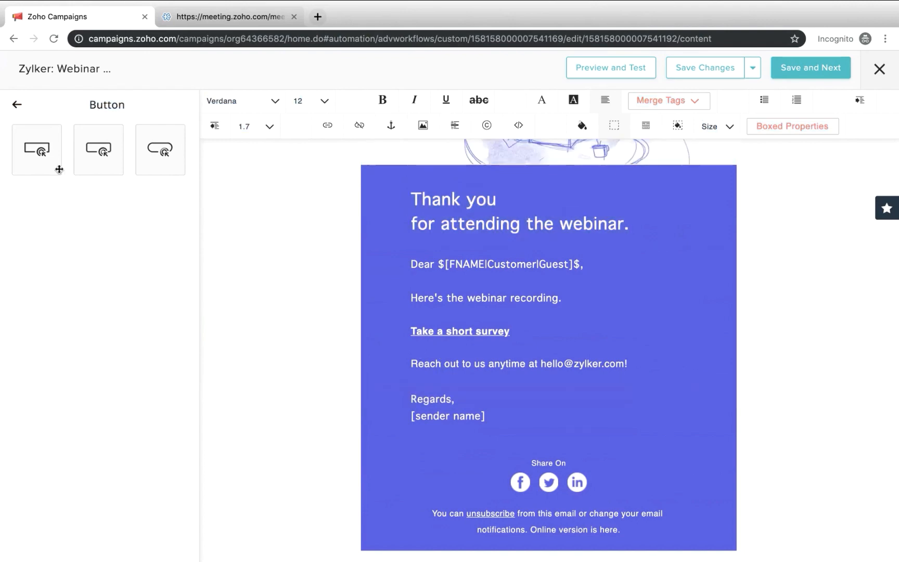
left_click_drag(45, 154, 435, 283)
left_click(305, 184)
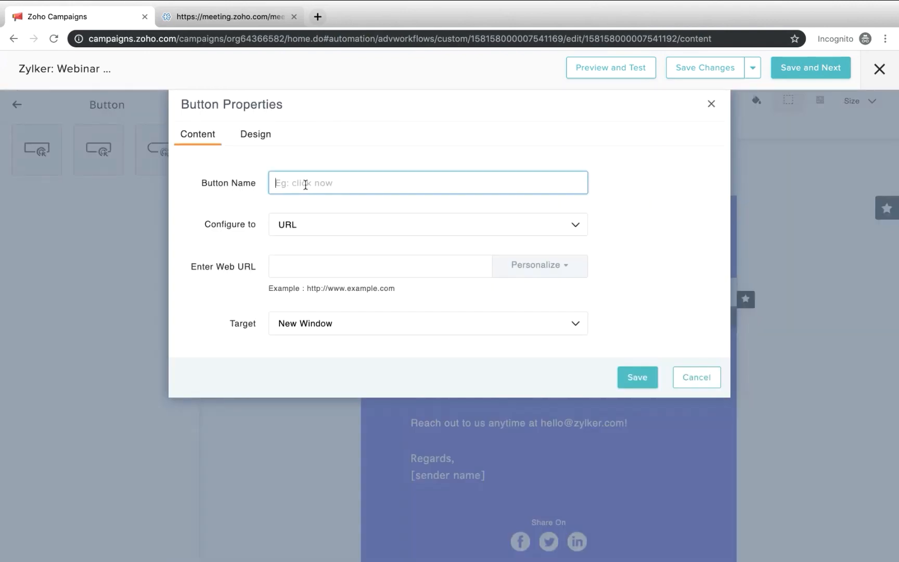
type("Watch Now")
Copy the webinar details page address from Zoho Meeting and paste it as the Watch Now button's web URL in Zoho Campaigns
left_click(333, 268)
left_click(213, 16)
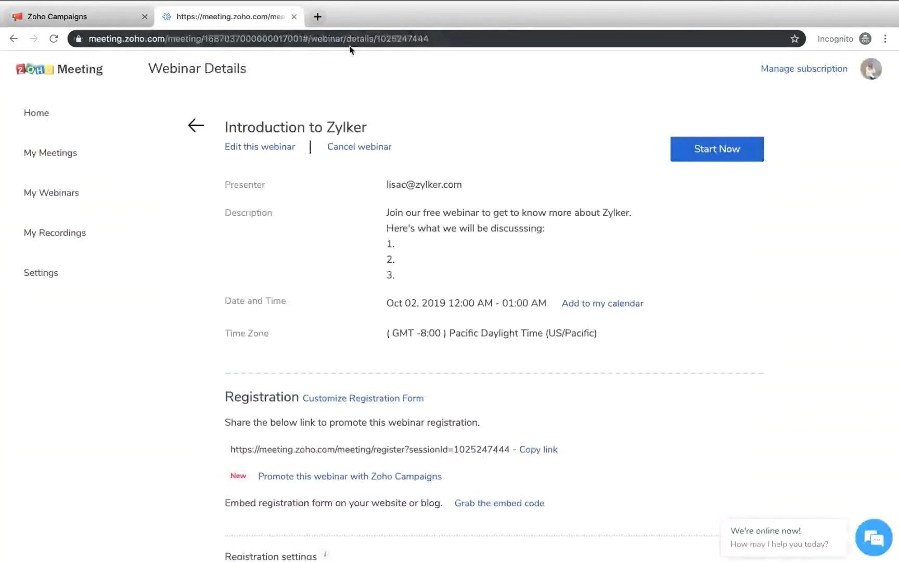
left_click(436, 39)
key("ctrl+c")
left_click(84, 20)
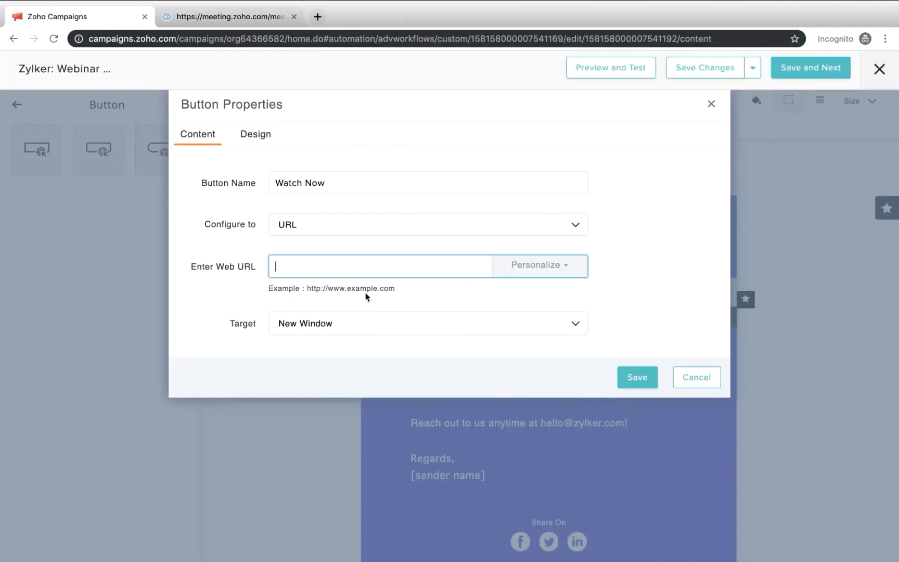
key("ctrl+v")
left_click(680, 387)
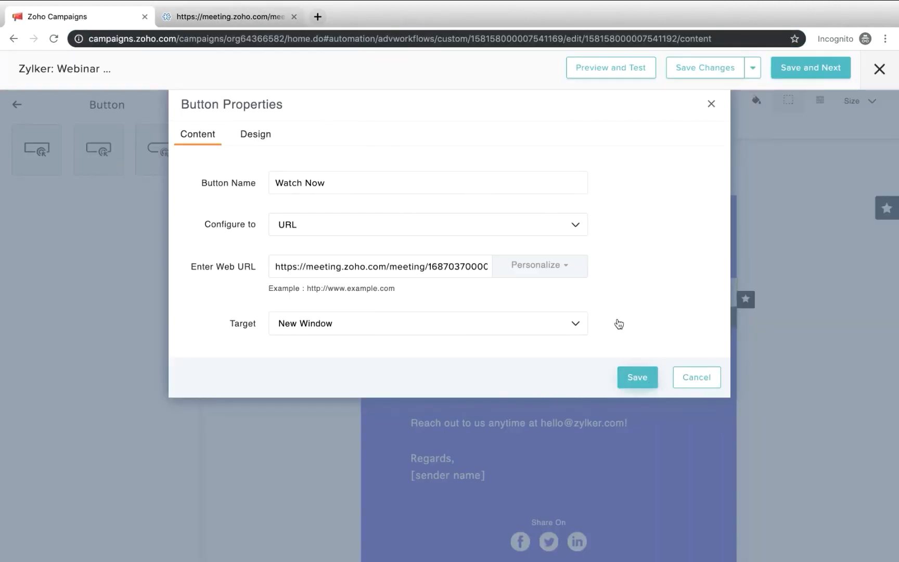
Save the Watch Now button's properties and move the button below the contact line, just above "Regards"
left_click(636, 377)
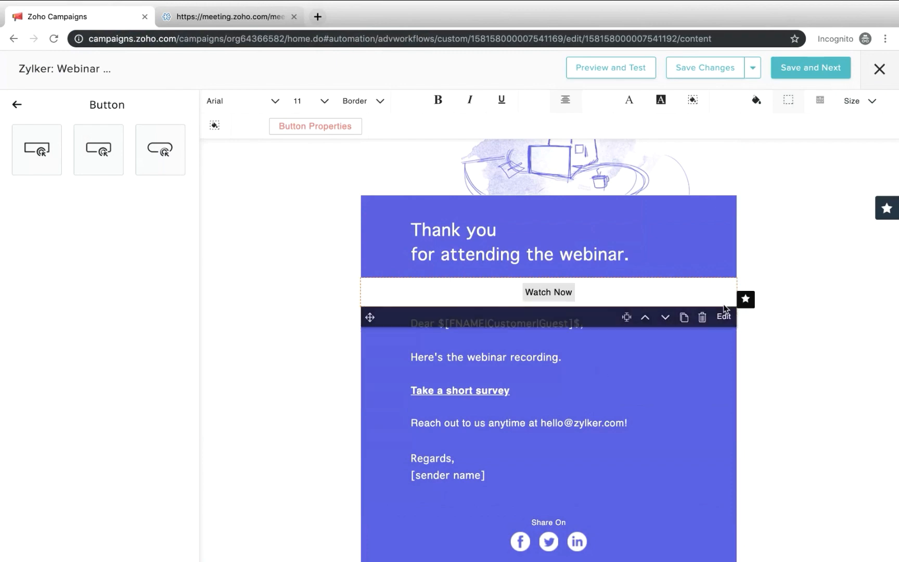
left_click_drag(366, 302, 389, 357)
scroll(566, 413, "down", 1)
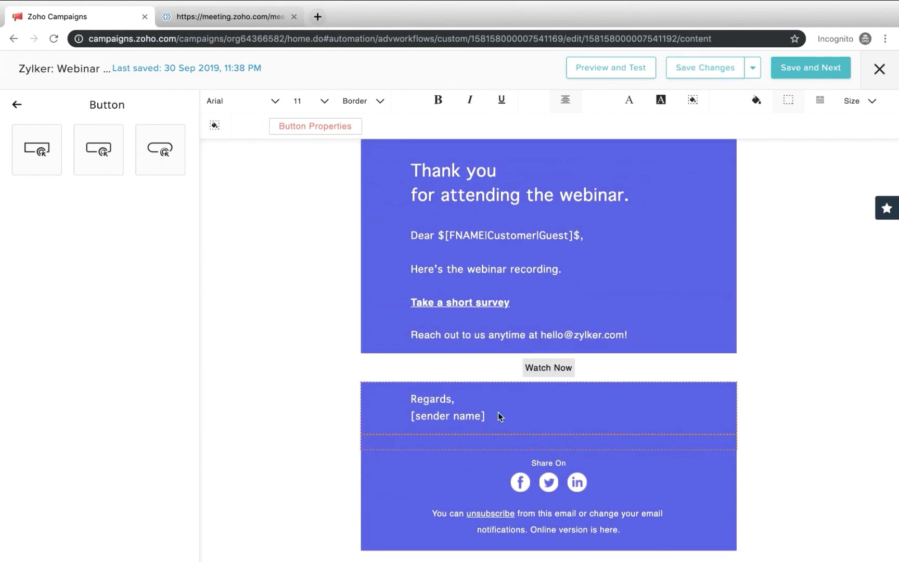
Add a large text block at the end of the email reading "Are you interested in our upcoming webinars?"
left_click(17, 105)
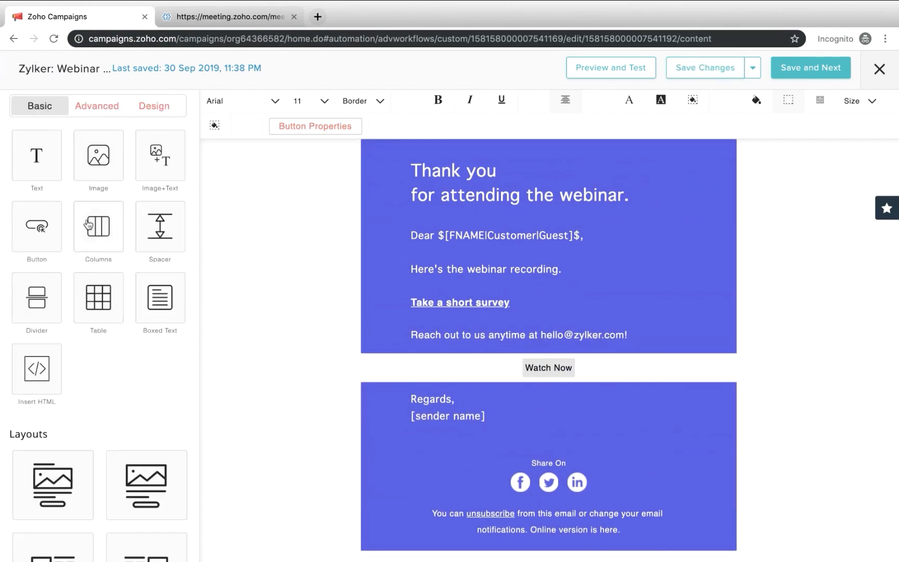
left_click(25, 160)
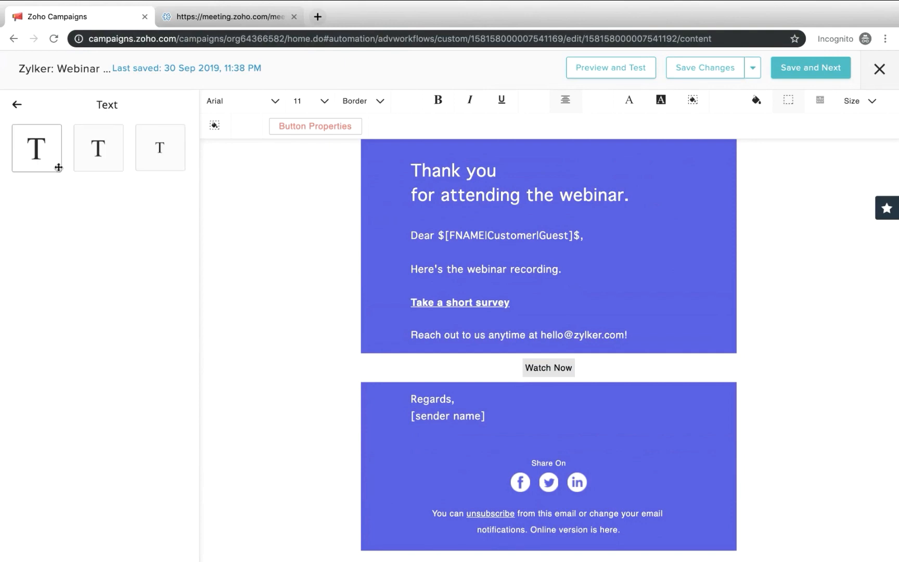
left_click_drag(46, 150, 518, 371)
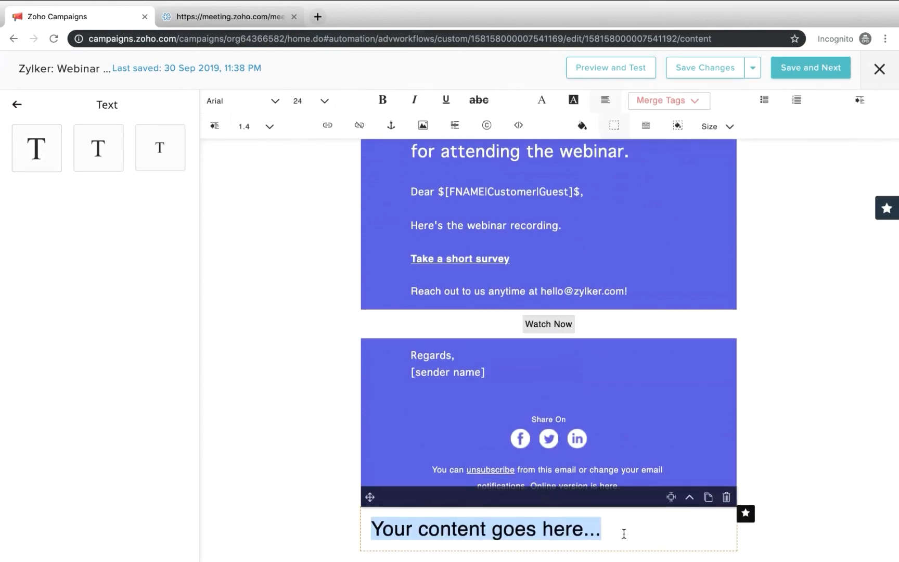
type("Are y")
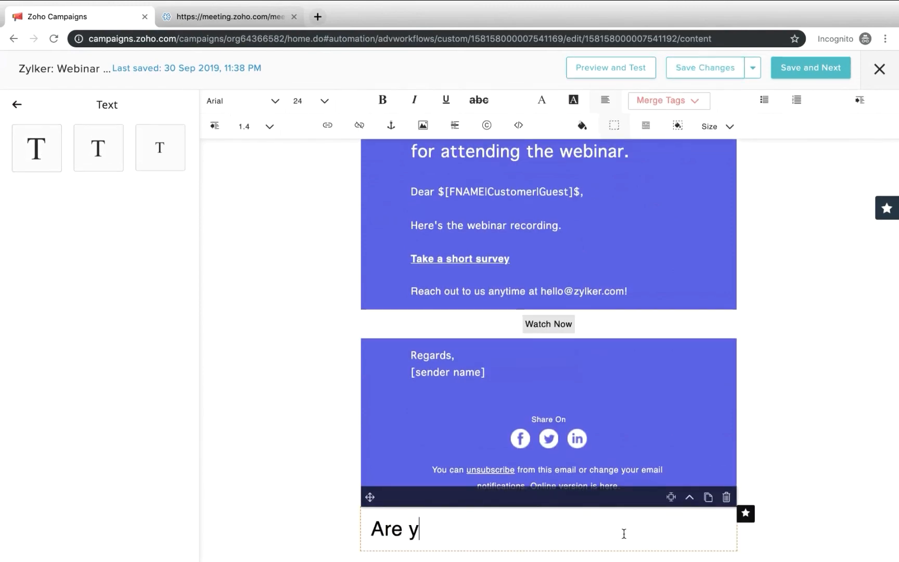
type("ou interested ")
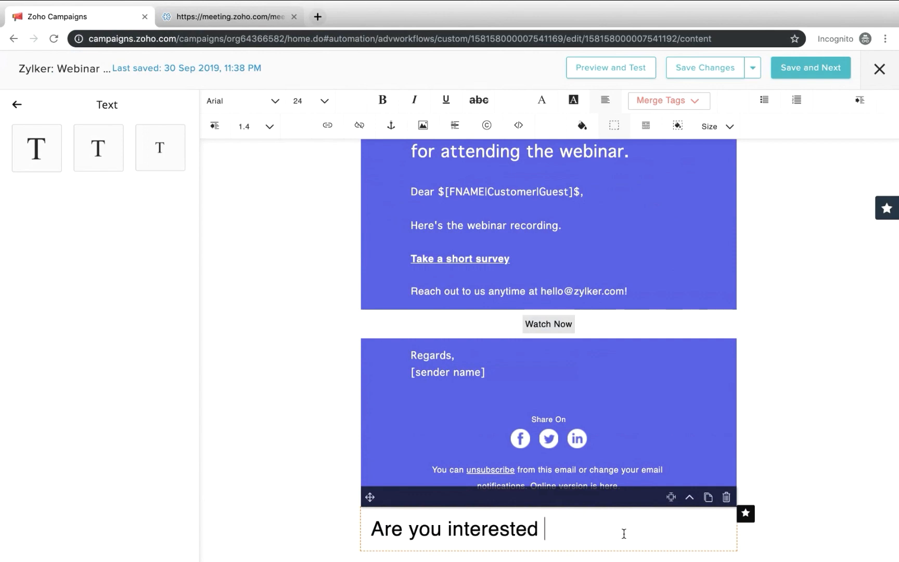
type("in our upco")
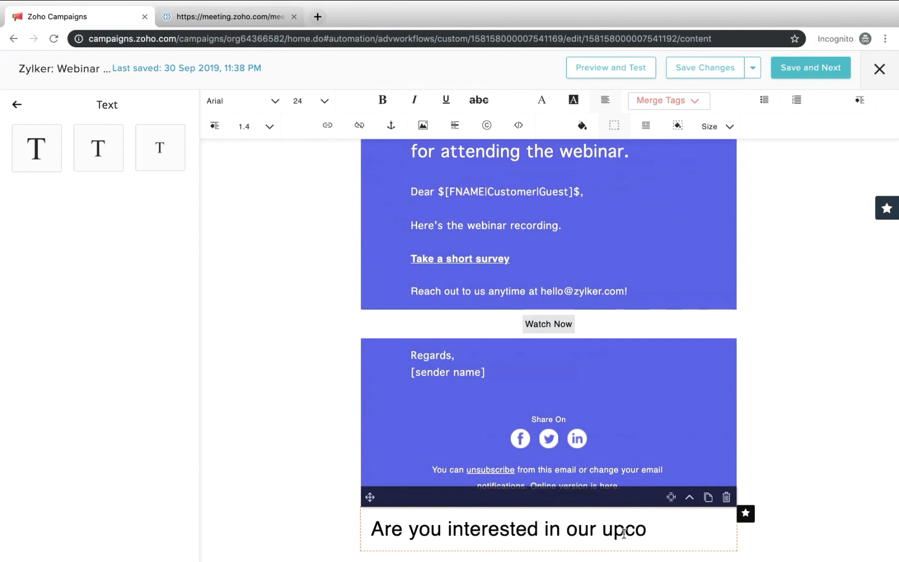
type("ming webinars?")
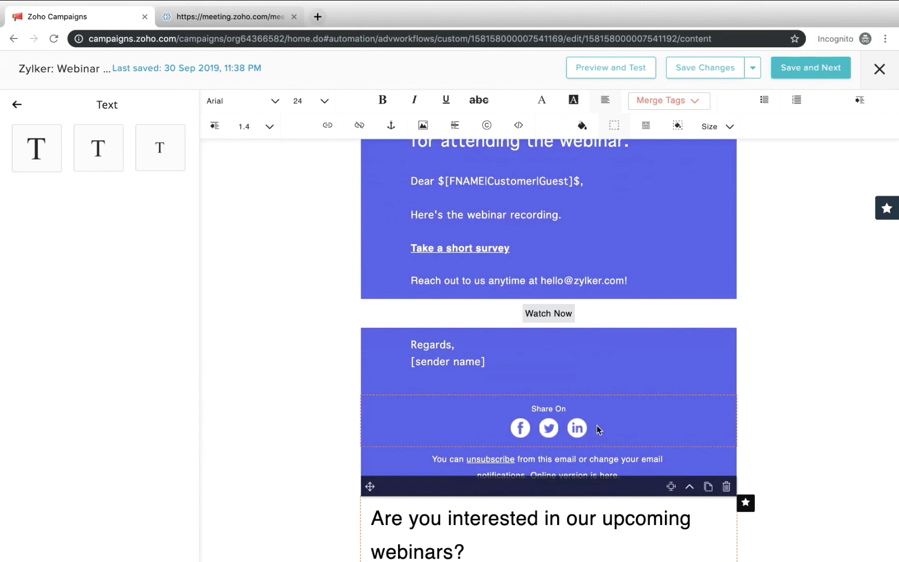
scroll(597, 426, "down", 1)
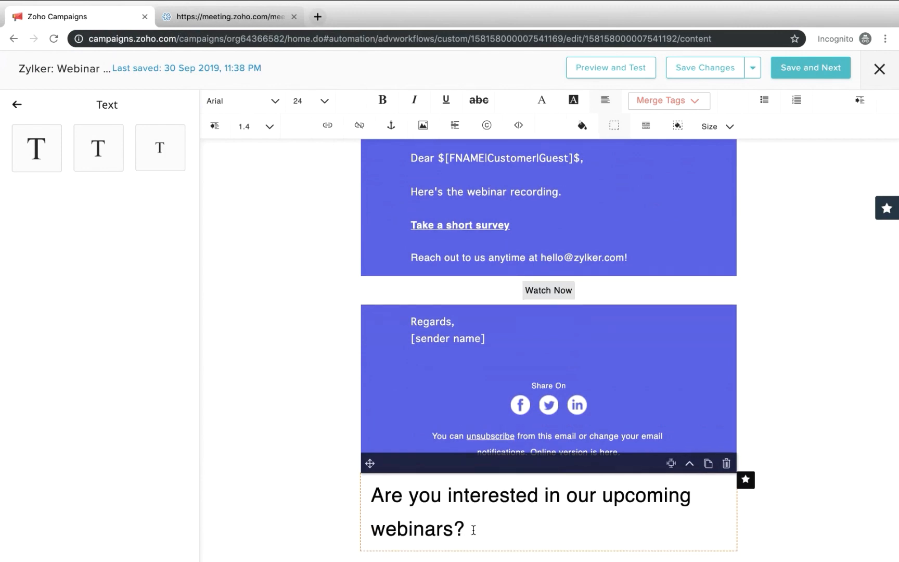
Set the font size of the upcoming webinars question to 11
left_click_drag(471, 530, 363, 499)
left_click(322, 102)
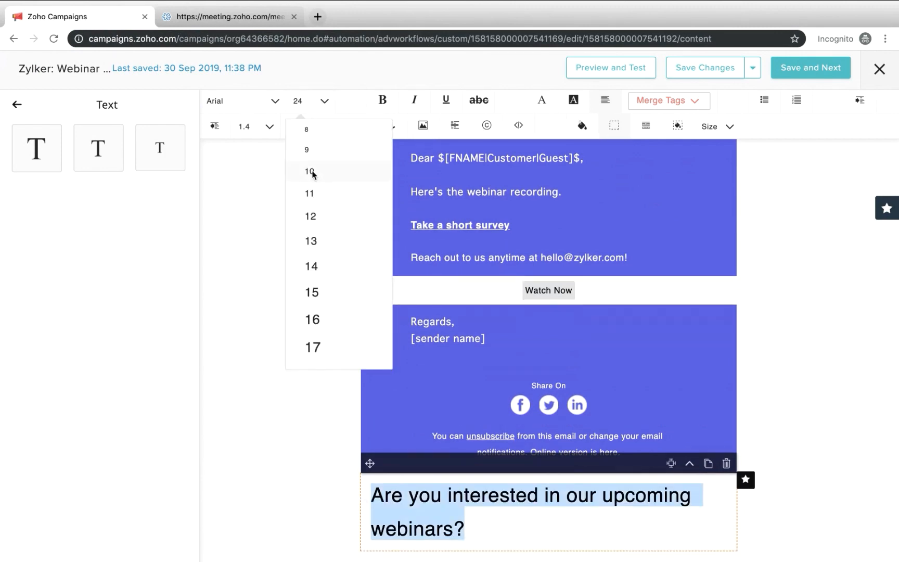
left_click(310, 192)
Insert a square-cornered button at the end of the email and name it "Upcoming webinars"
left_click(16, 104)
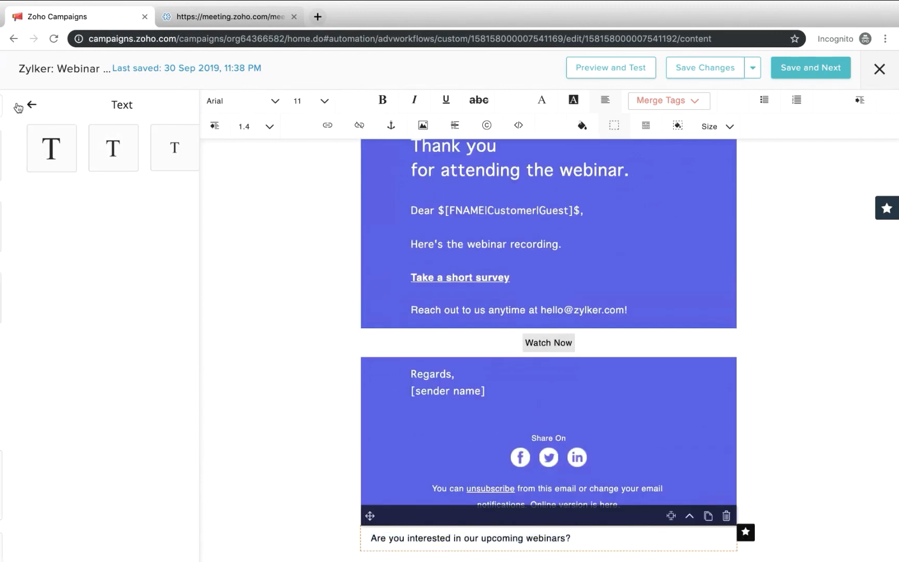
left_click(52, 228)
left_click(41, 154)
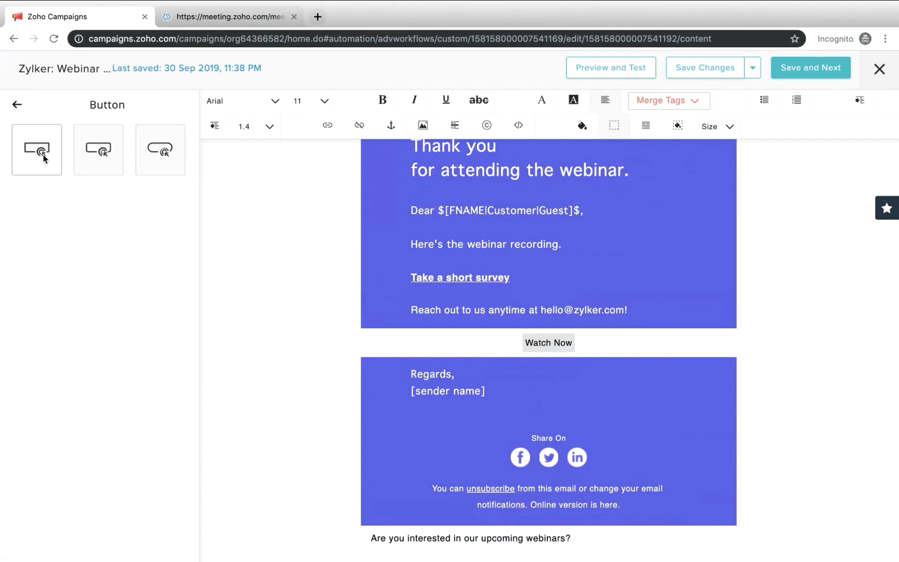
left_click(298, 191)
type("U")
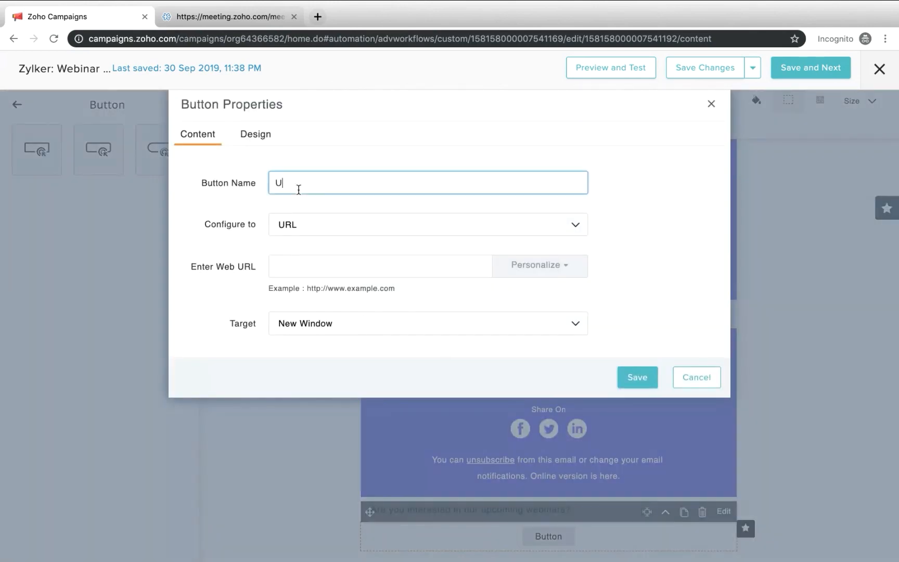
type("pcoming webinars")
left_click(375, 277)
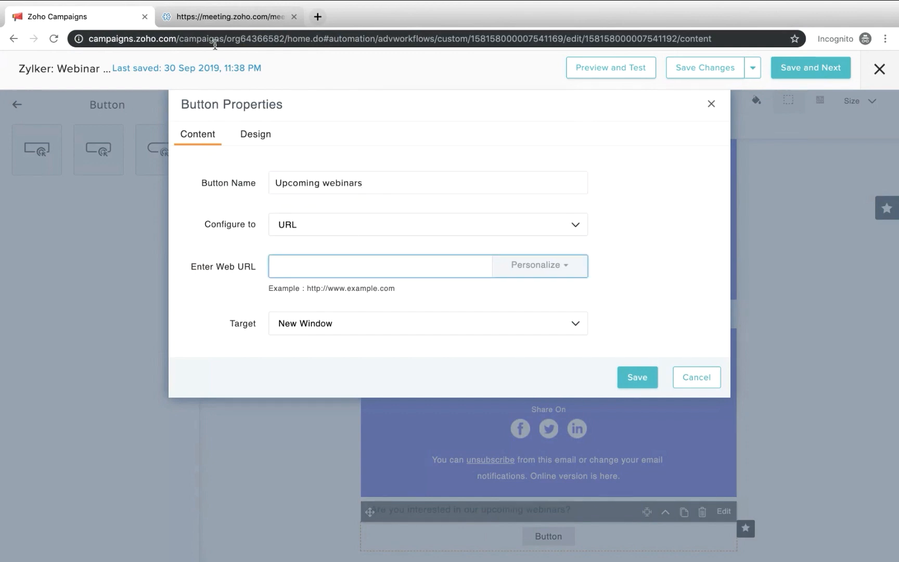
left_click(219, 16)
scroll(373, 311, "down", 4)
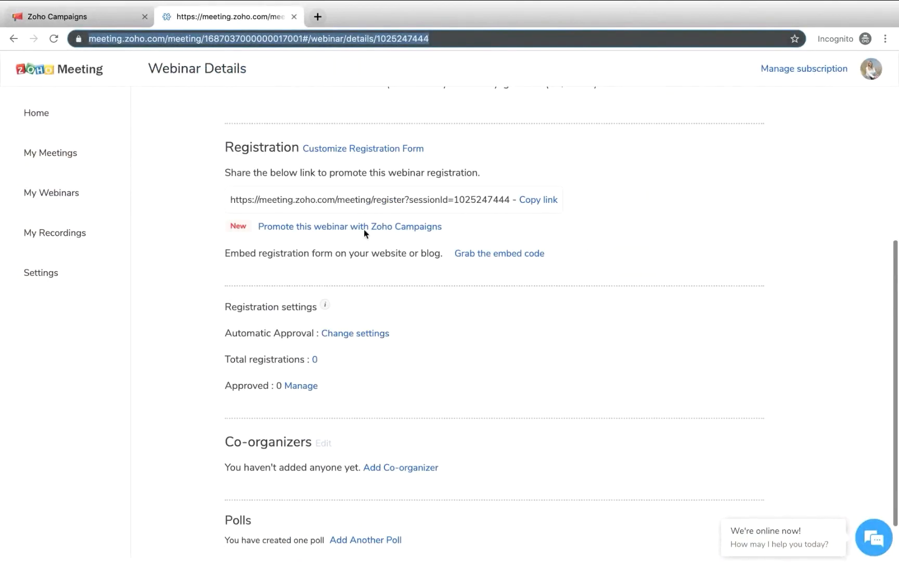
left_click(101, 22)
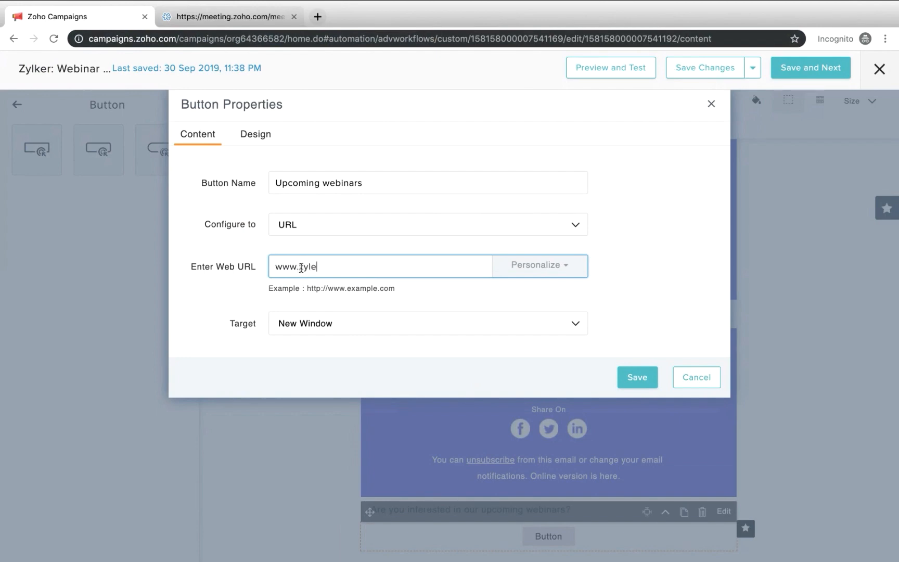
type(".com")
left_click(633, 390)
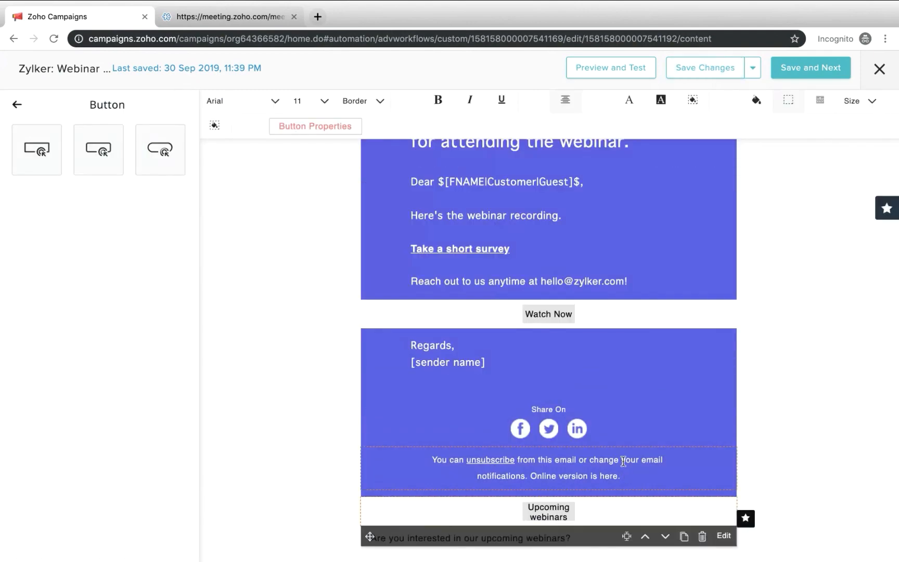
left_click(667, 536)
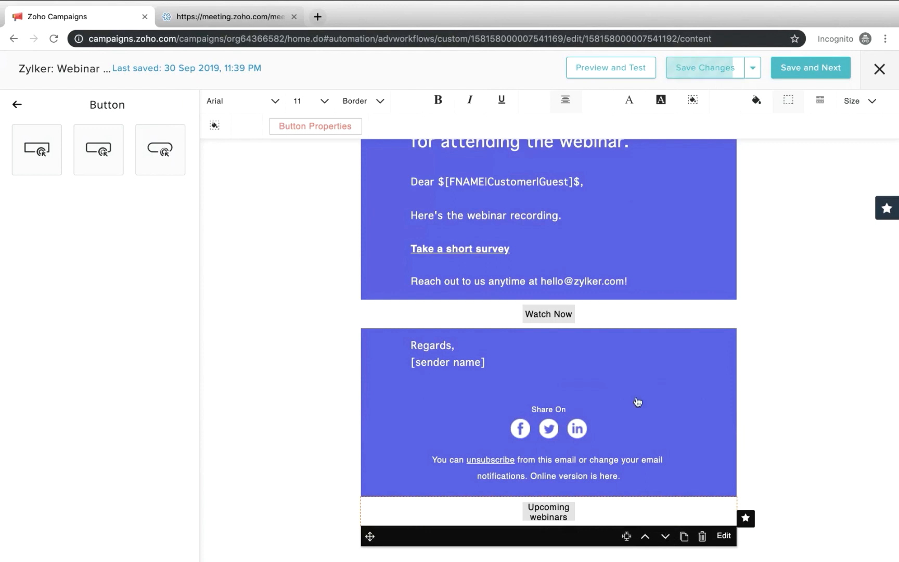
Save the email content and apply The Zoho Campaigns Theme as its header and footer theme
left_click(809, 73)
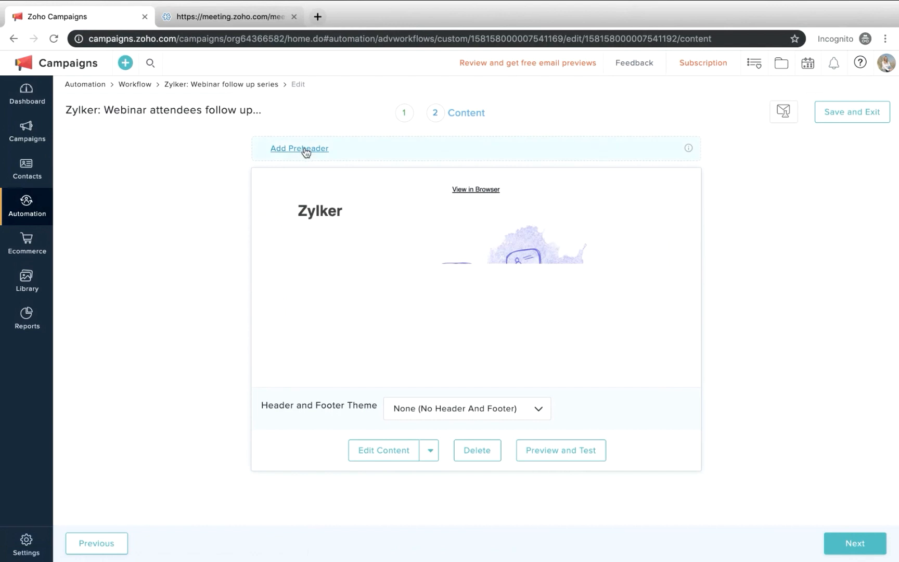
left_click(478, 454)
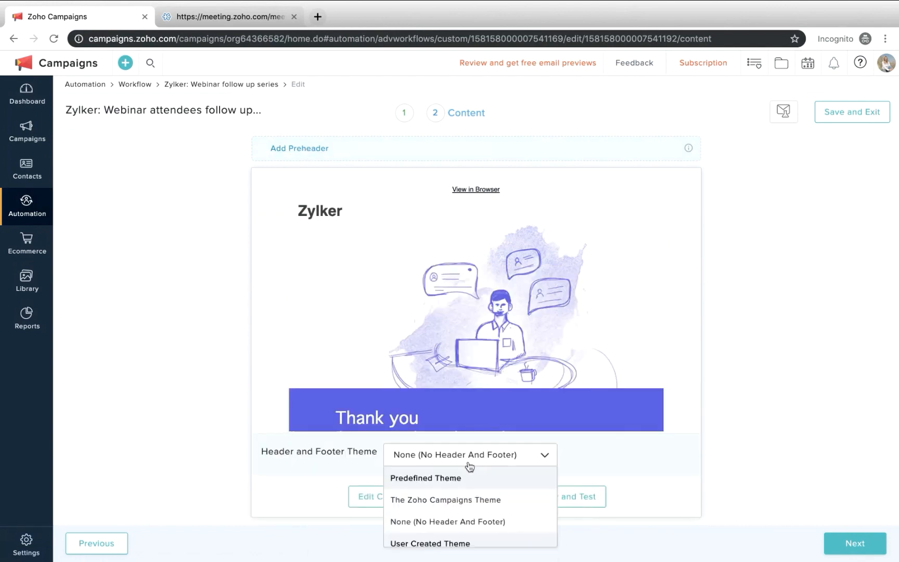
left_click(452, 500)
Add the preheader "Your webinar recording is ready!" and complete the message setup to return to the workflow canvas
left_click(312, 149)
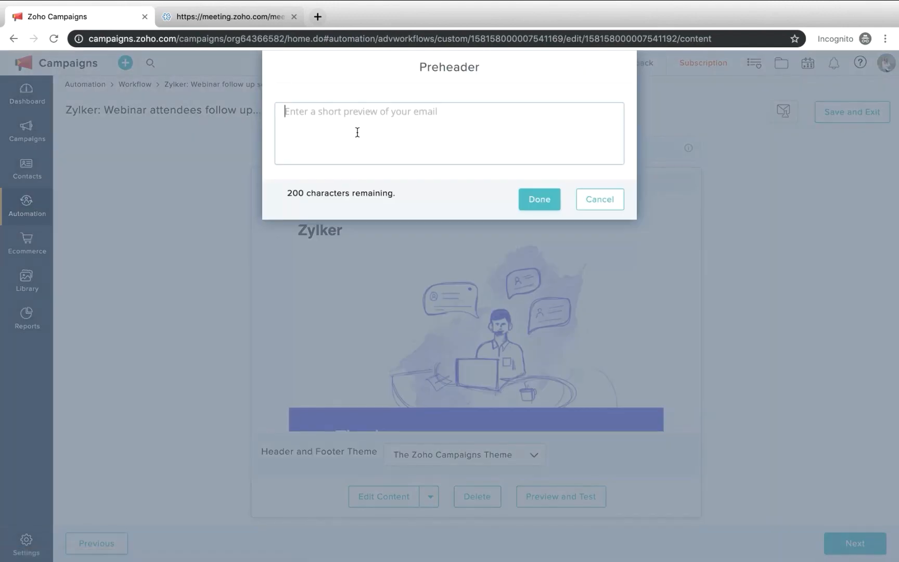
type("o")
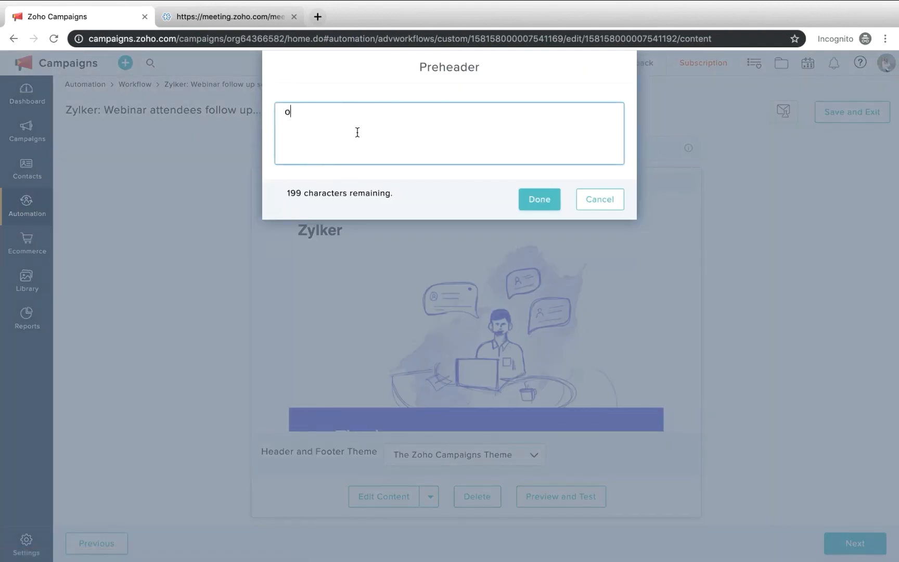
type("u")
key("BackSpace")
key("BackSpace")
type("Your webinar rec")
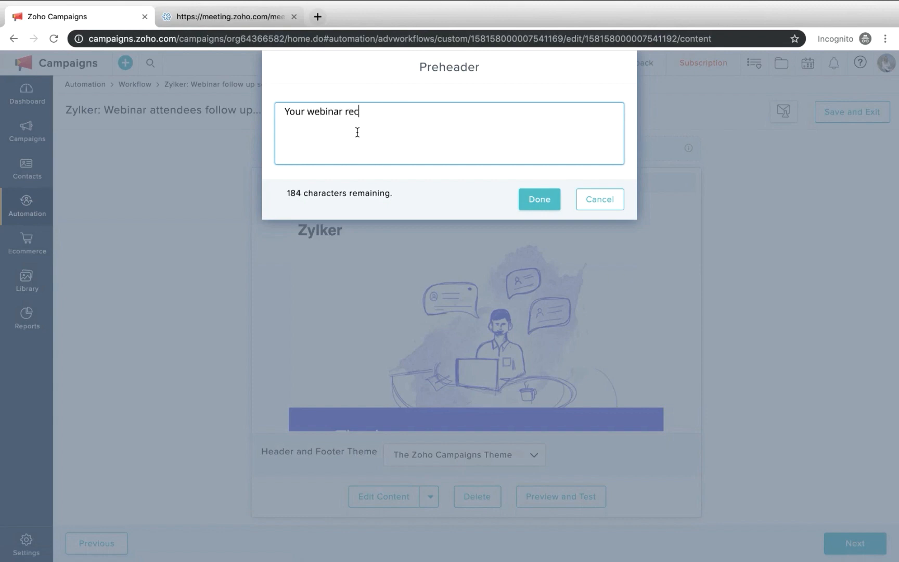
type("ording in")
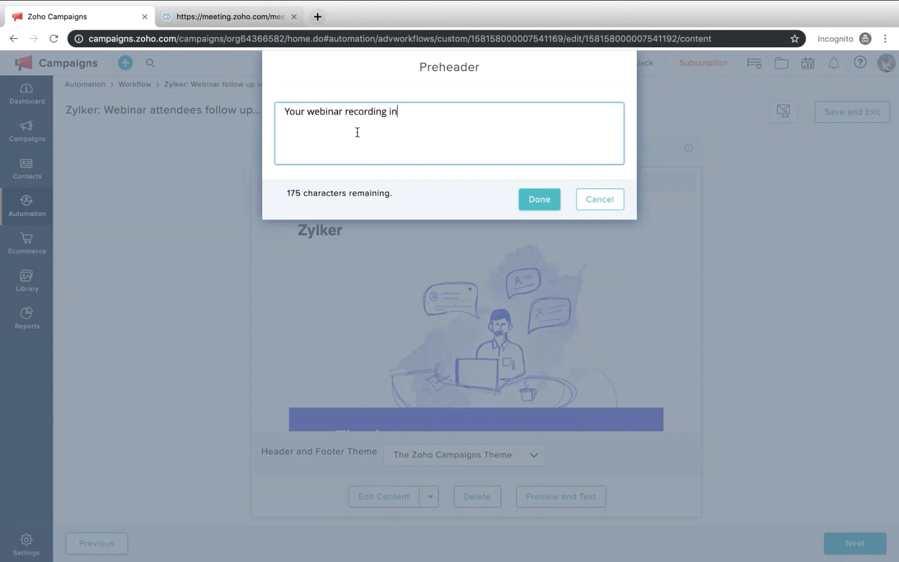
key("BackSpace")
type("s ready")
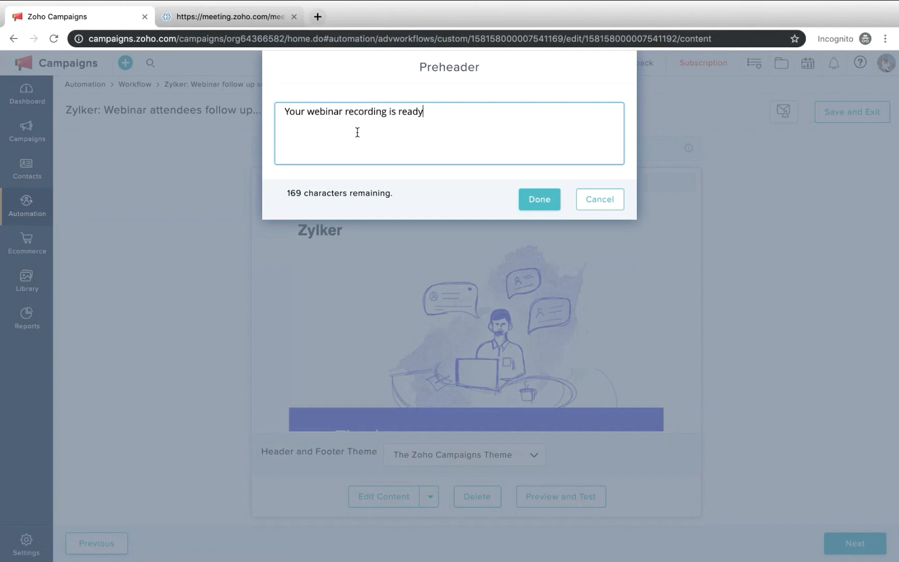
type("!")
left_click(524, 195)
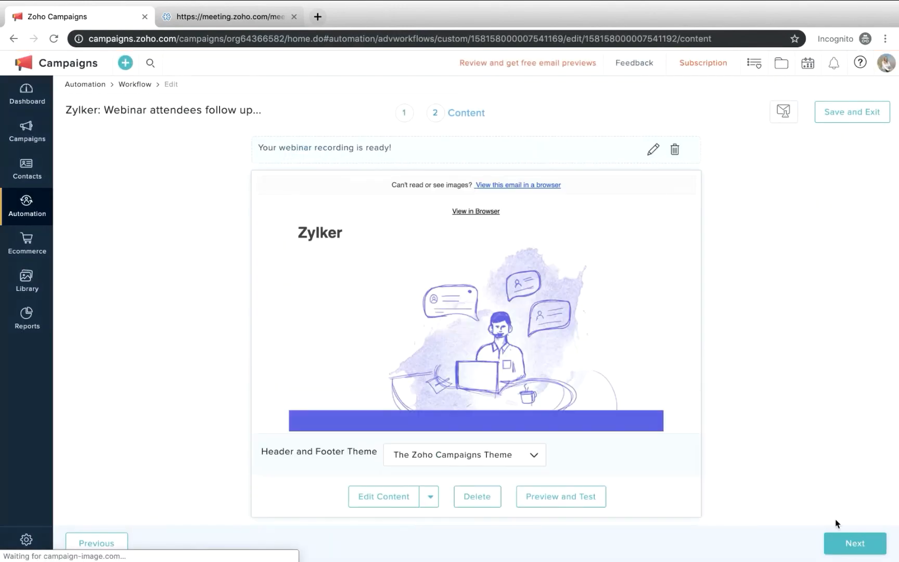
left_click(843, 543)
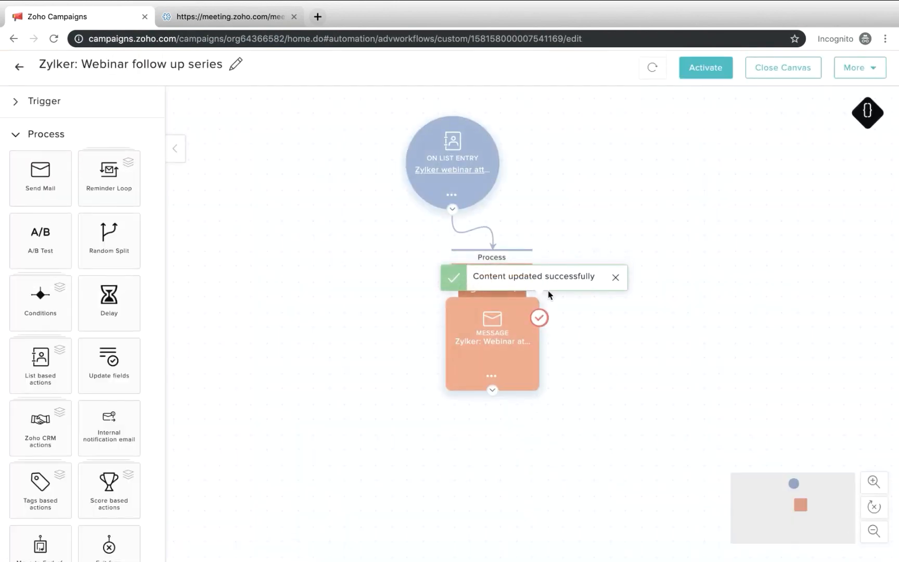
left_click(492, 377)
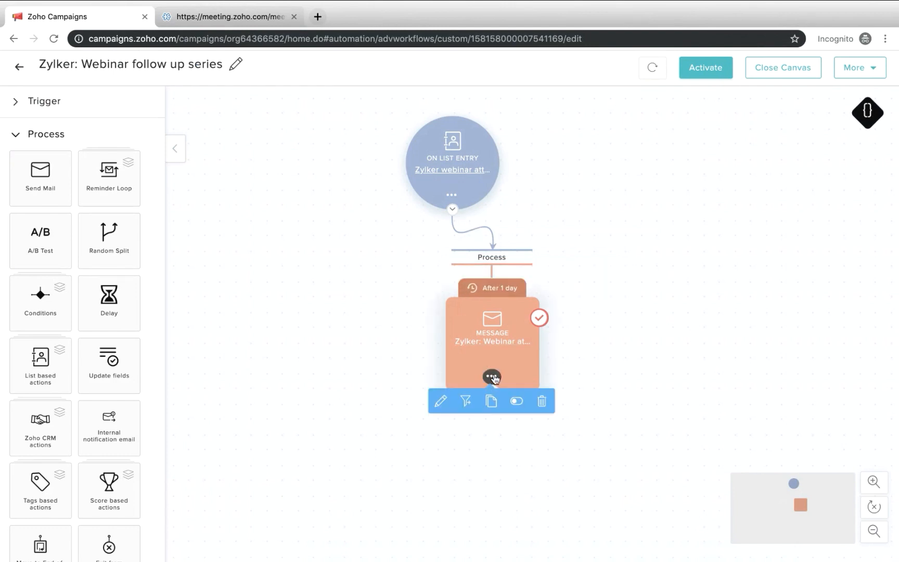
left_click(518, 401)
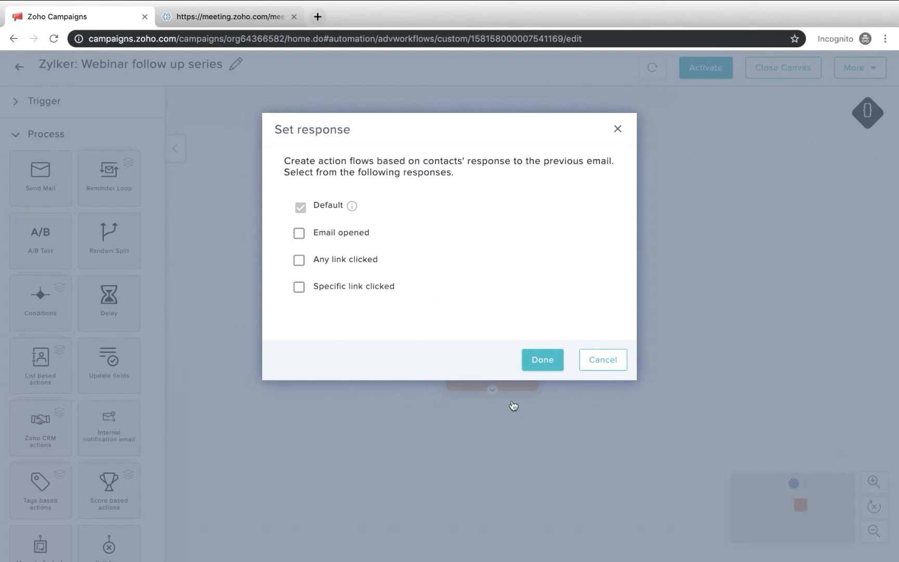
left_click(299, 288)
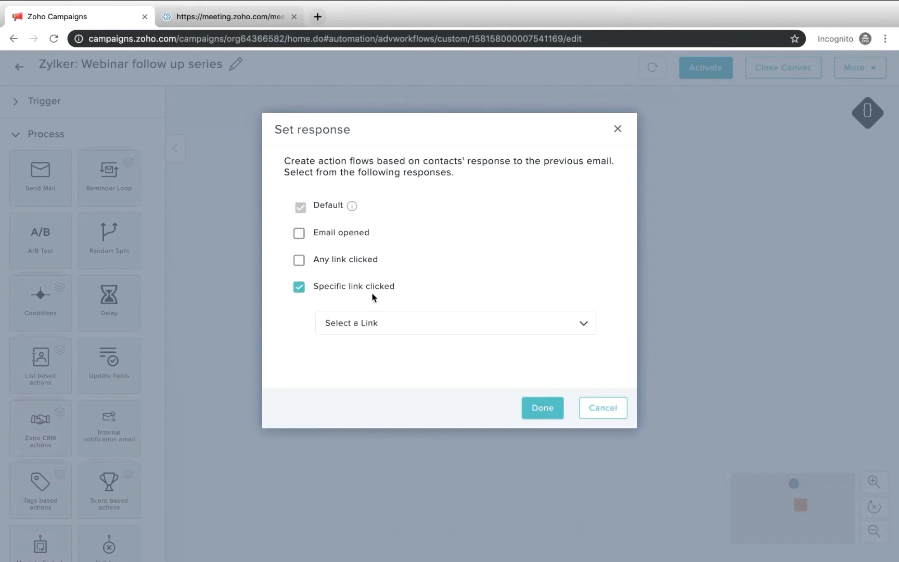
left_click(363, 323)
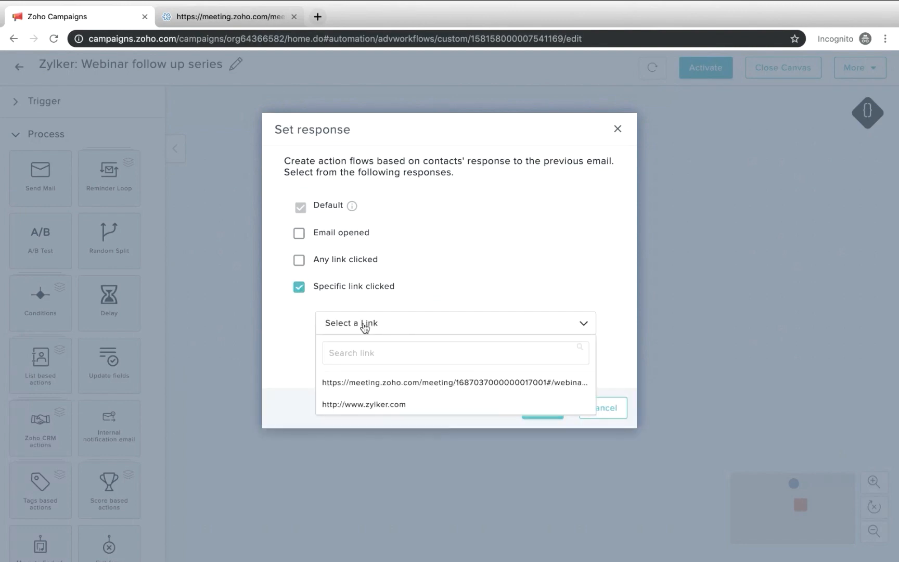
left_click(393, 405)
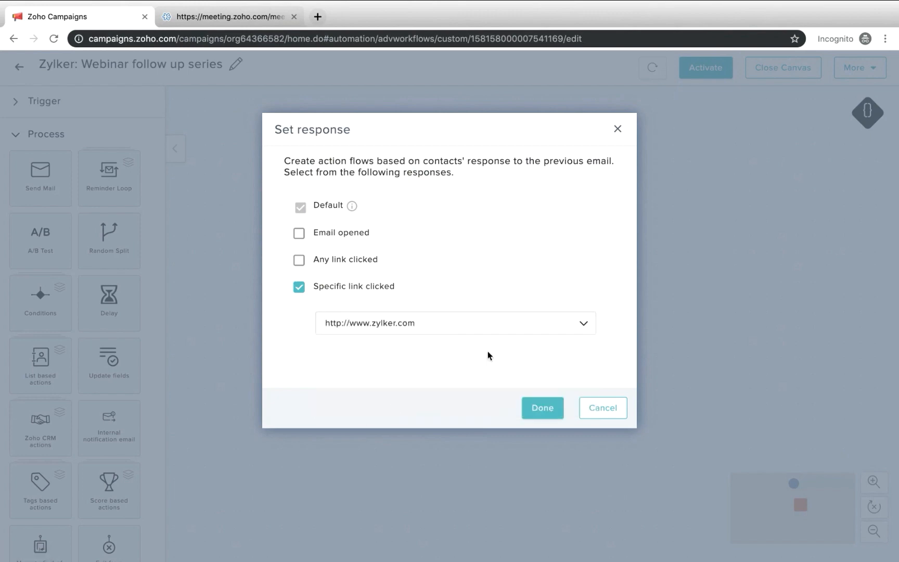
left_click(538, 406)
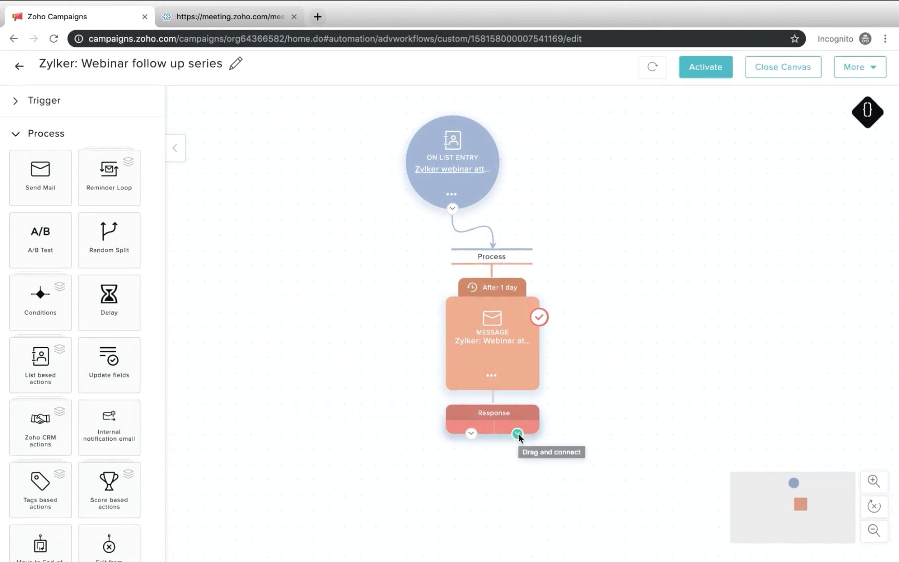
Add a follow-up message to the specific-link-clicked branch and end the unopened branch with an Exit from Workflow action
left_click_drag(40, 201, 592, 512)
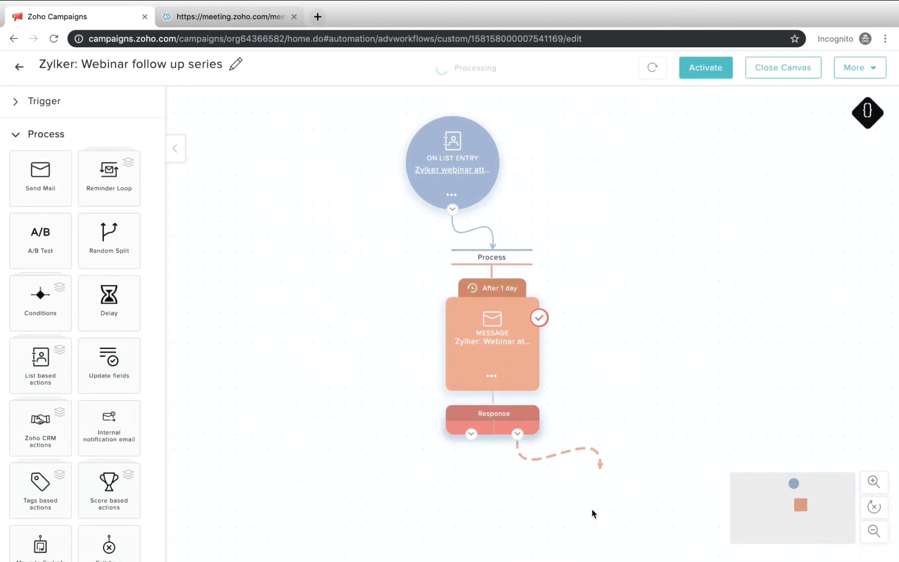
scroll(455, 288, "down", 1)
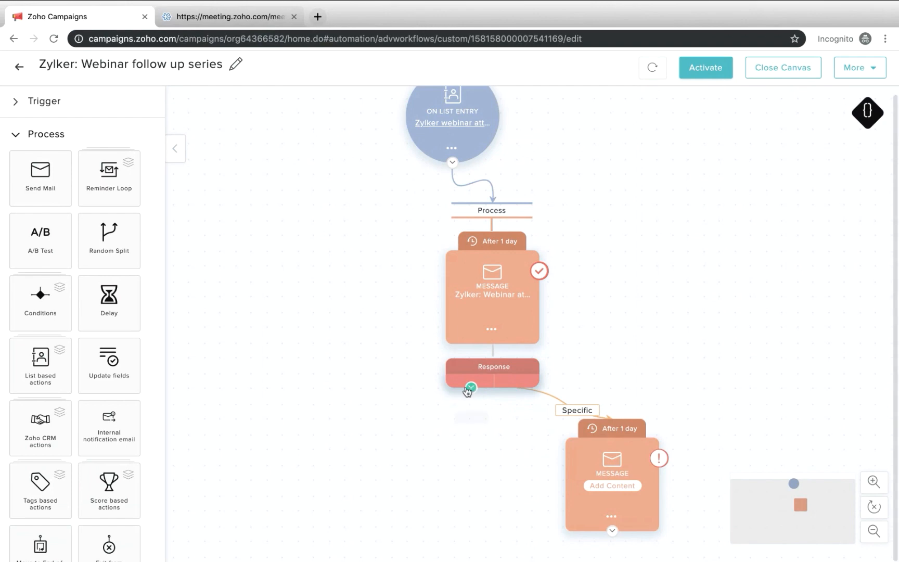
scroll(57, 420, "down", 2)
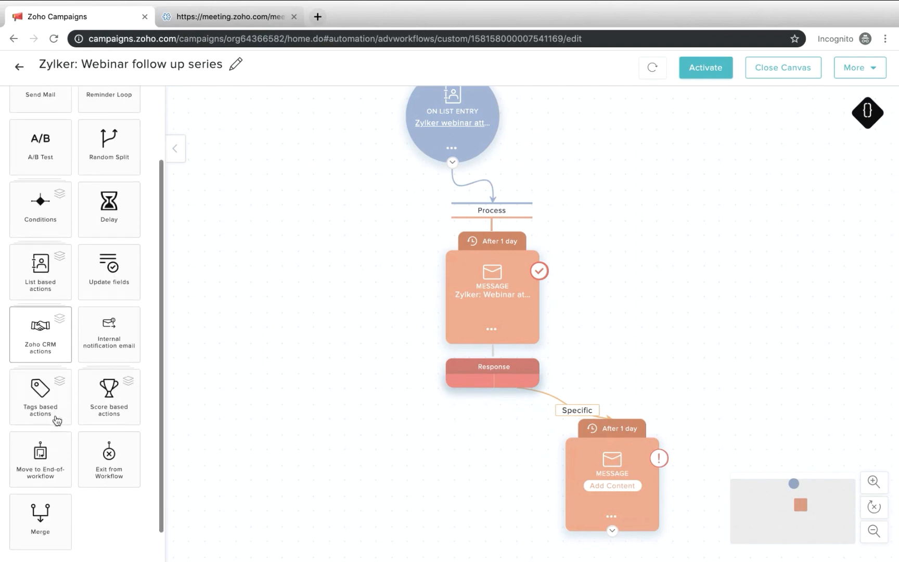
left_click_drag(102, 448, 375, 438)
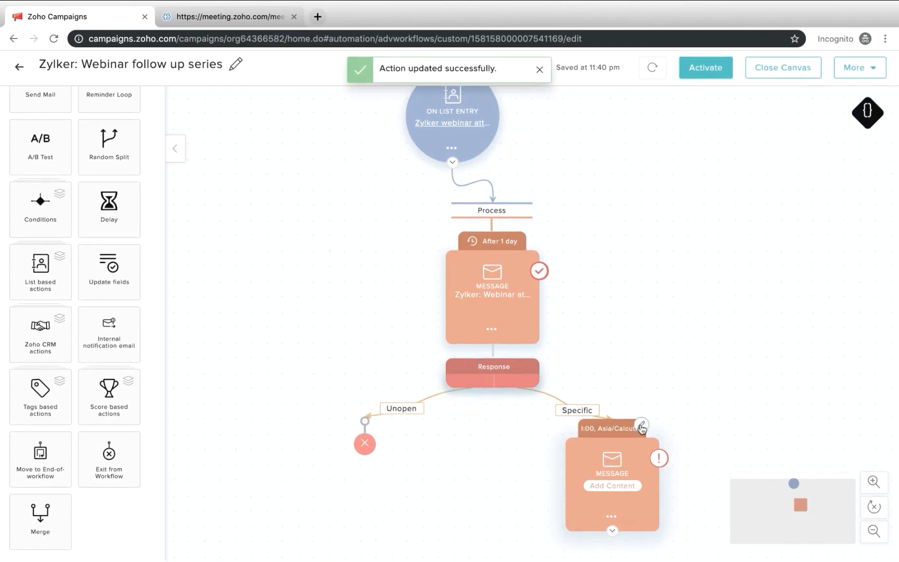
Start the new message's content with the campaign name "Zylker: Webinar follow up series - 2" and subject "Try our Zylker magazine subscriptions"
left_click(612, 485)
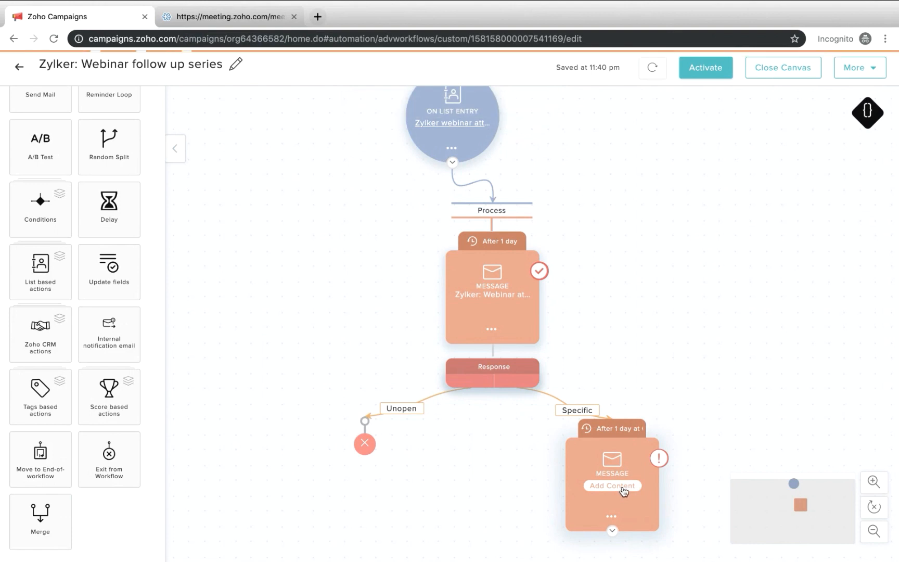
left_click(301, 175)
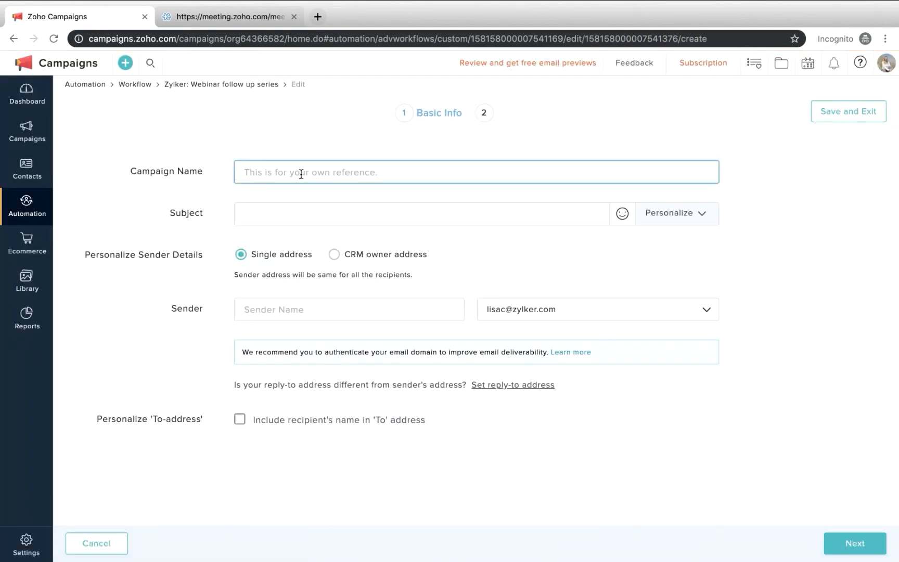
type("Webinar follow up series")
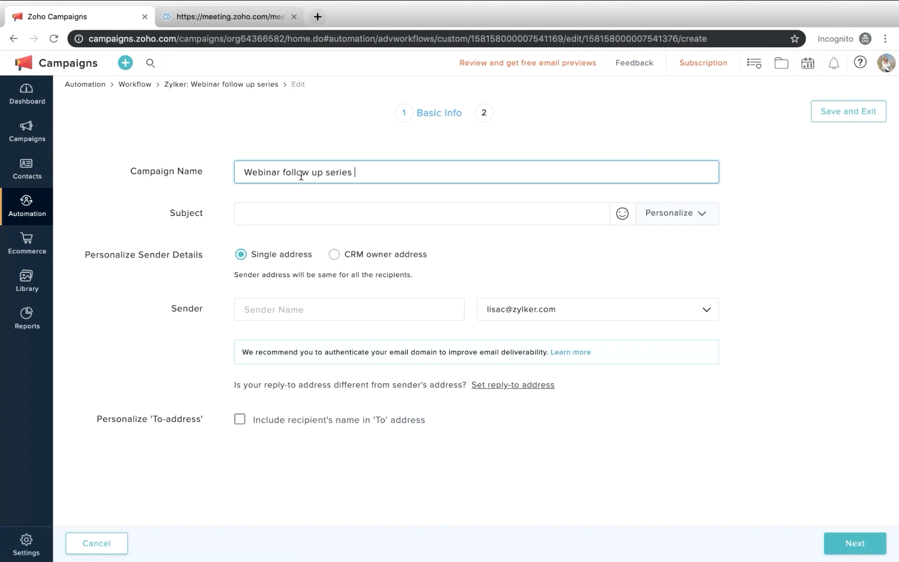
type("Zylker")
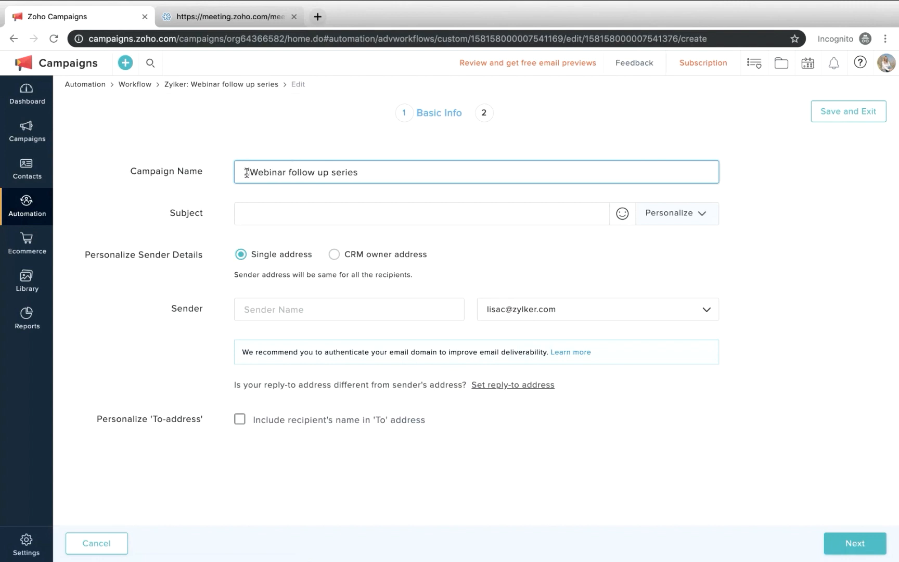
type(":")
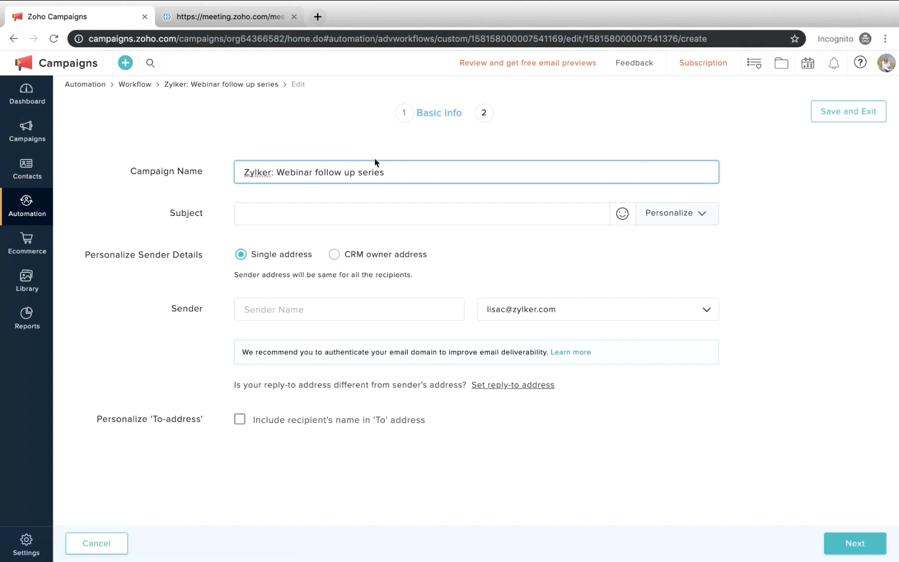
left_click(358, 214)
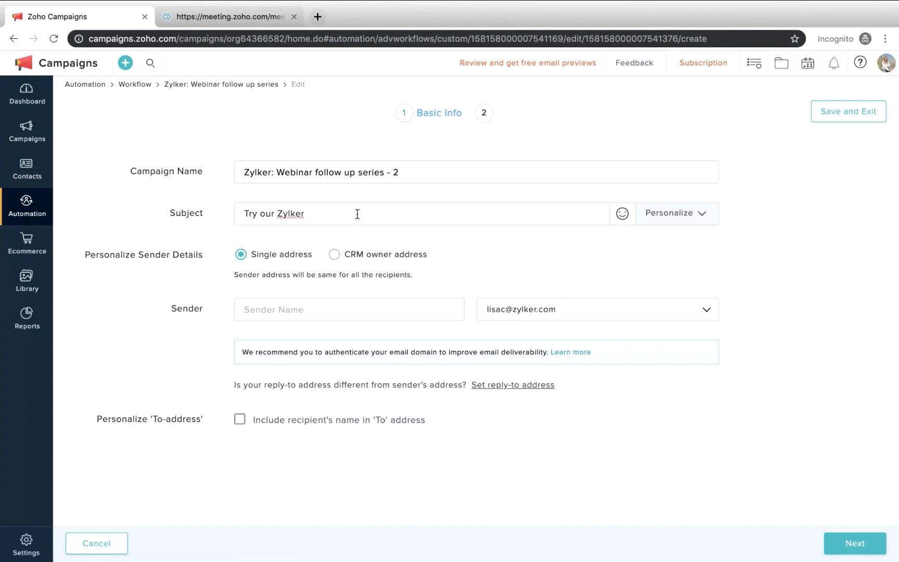
type("magazine subscriptions")
Fill in the sender's name and continue to the message's content stage
left_click(346, 300)
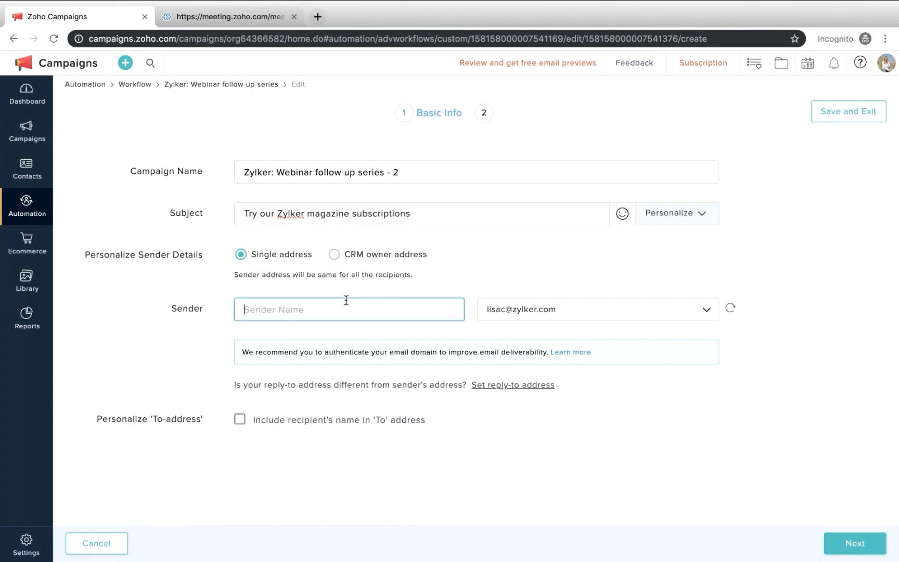
type("a")
key("BackSpace")
type("Annet from Zylker")
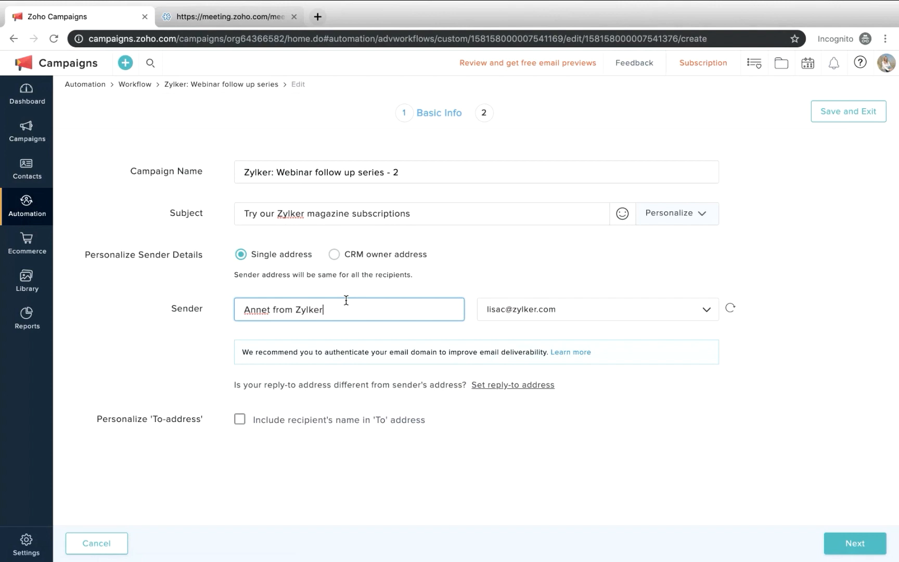
left_click(839, 545)
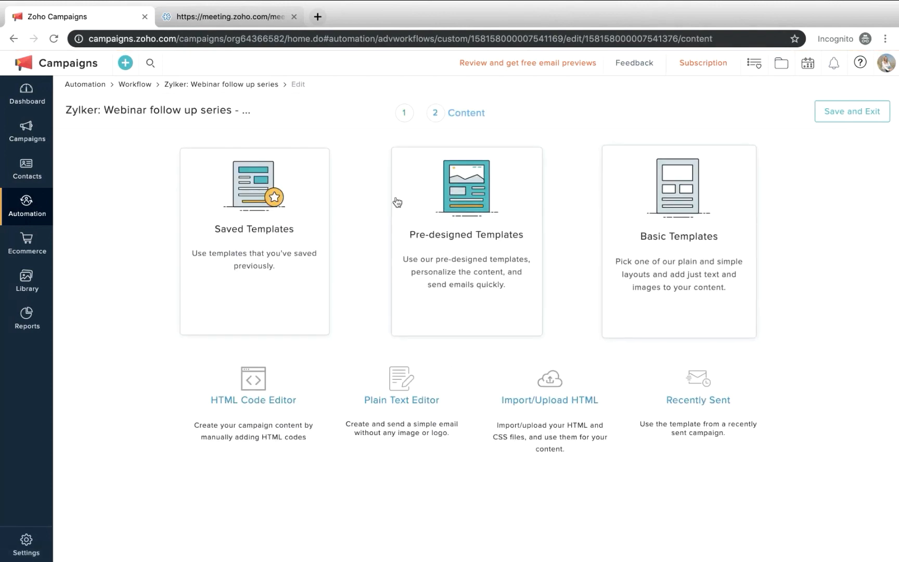
Choose the pre-designed Business37 template for the email content
left_click(529, 258)
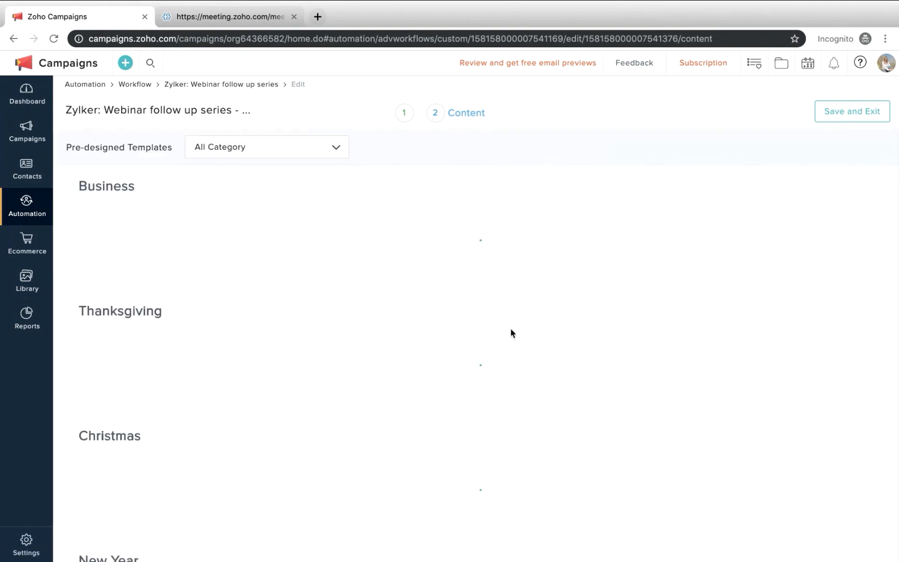
scroll(511, 333, "down", 5)
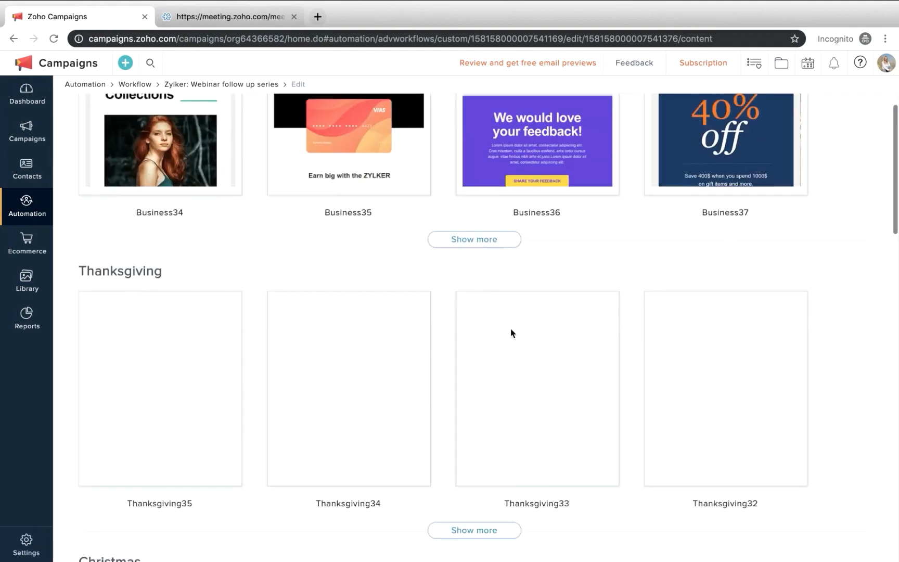
scroll(623, 360, "up", 5)
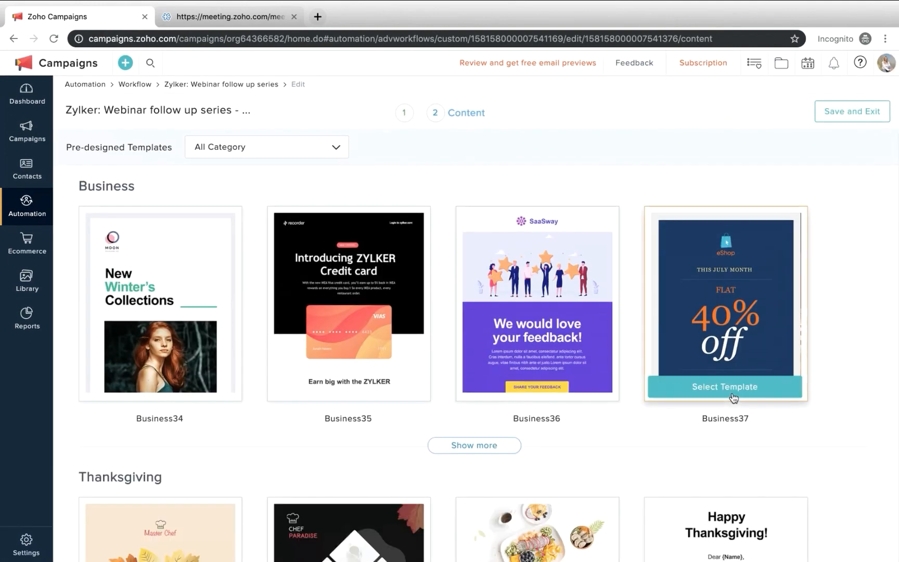
left_click(733, 398)
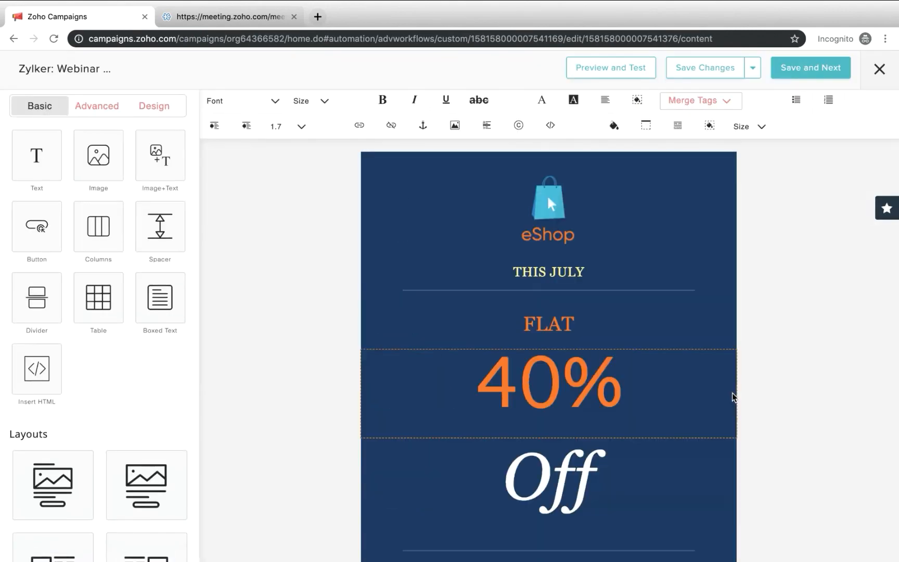
Replace the "THIS JULY" text below the eShop logo with "Try out our magazine subscriptions"
left_click(547, 285)
left_click_drag(618, 255, 471, 273)
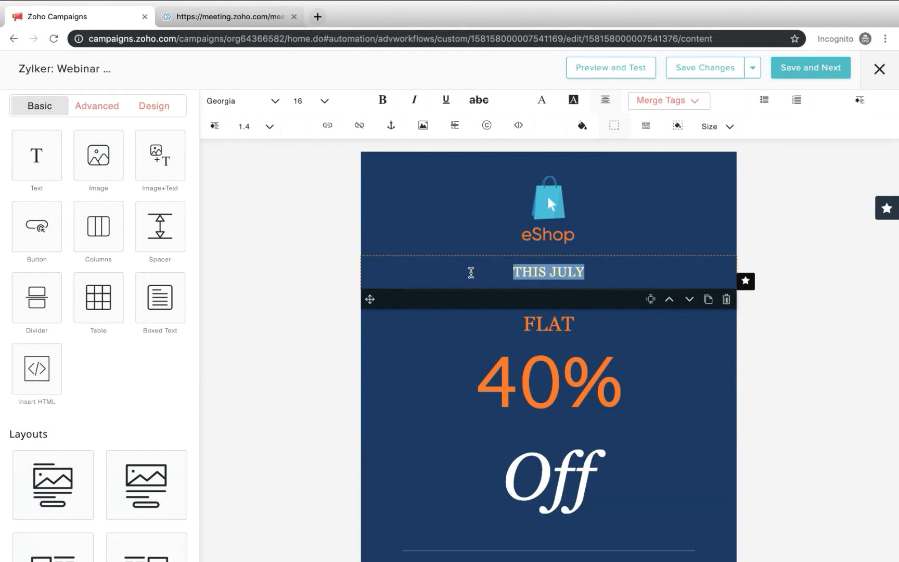
type("Try ")
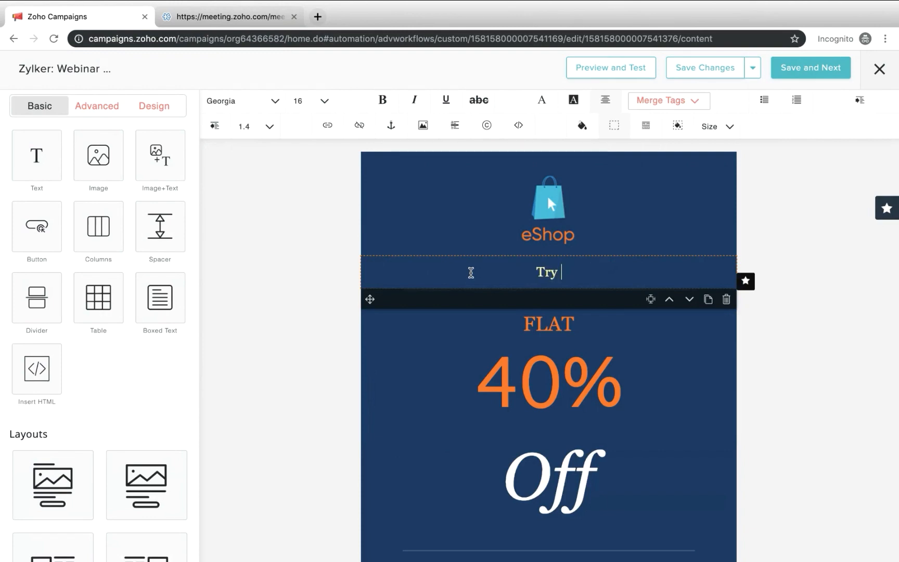
type("out our magazin")
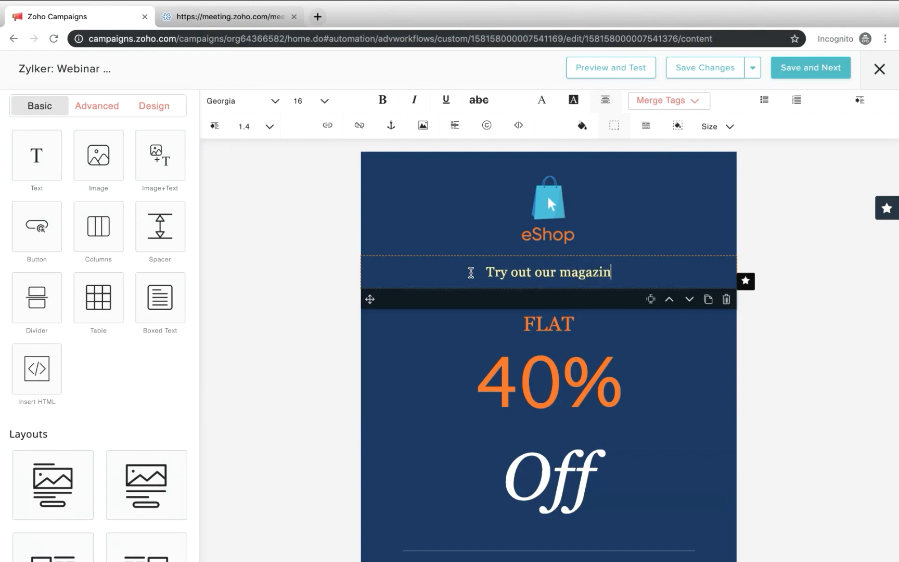
type("e subsc")
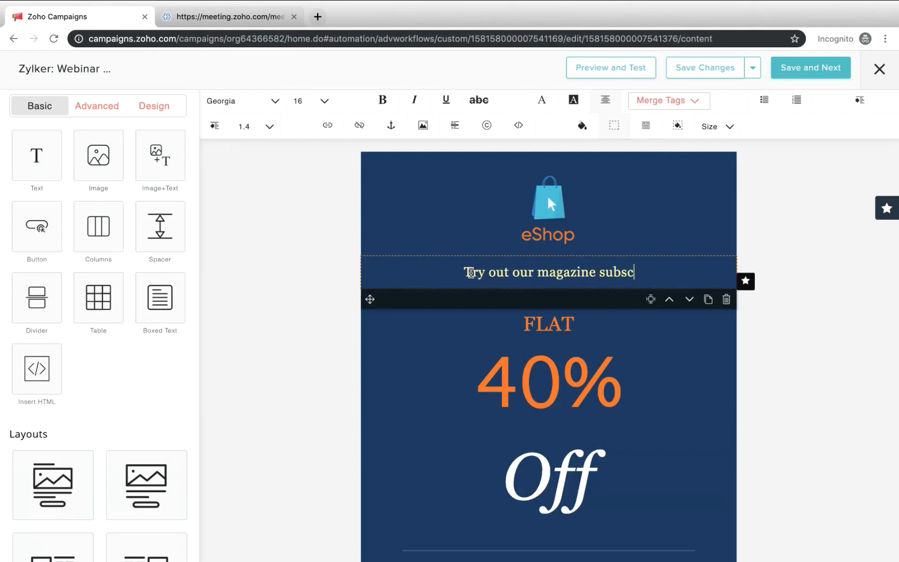
type("riptions")
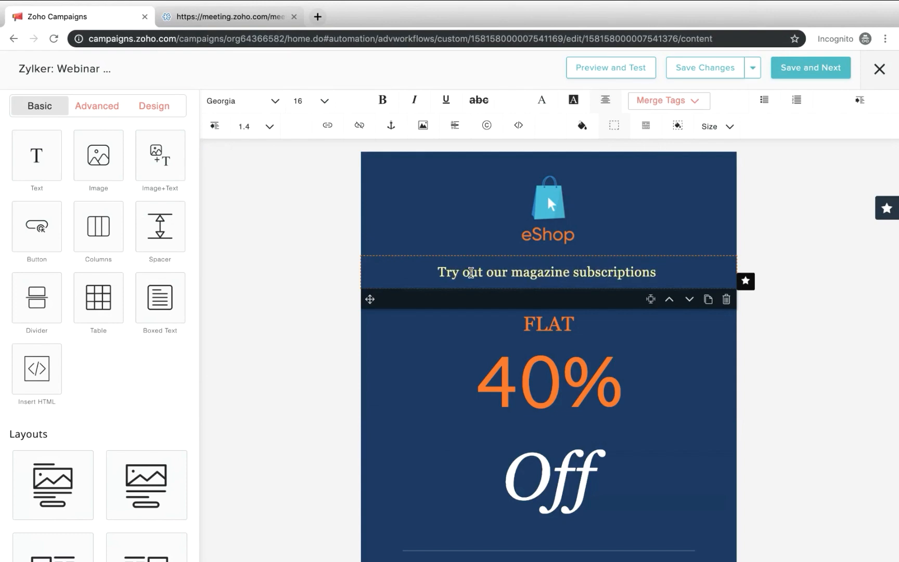
left_click(804, 317)
scroll(584, 358, "down", 4)
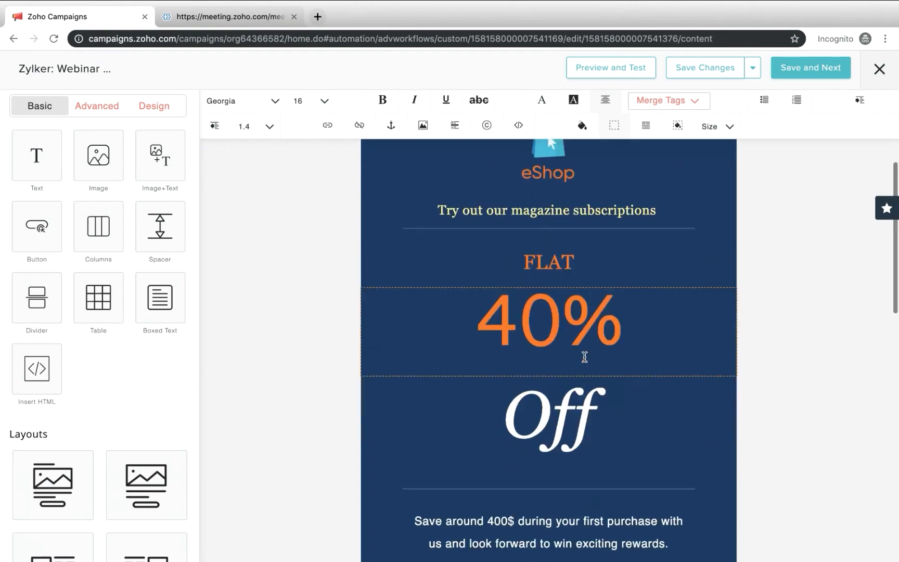
scroll(584, 358, "down", 3)
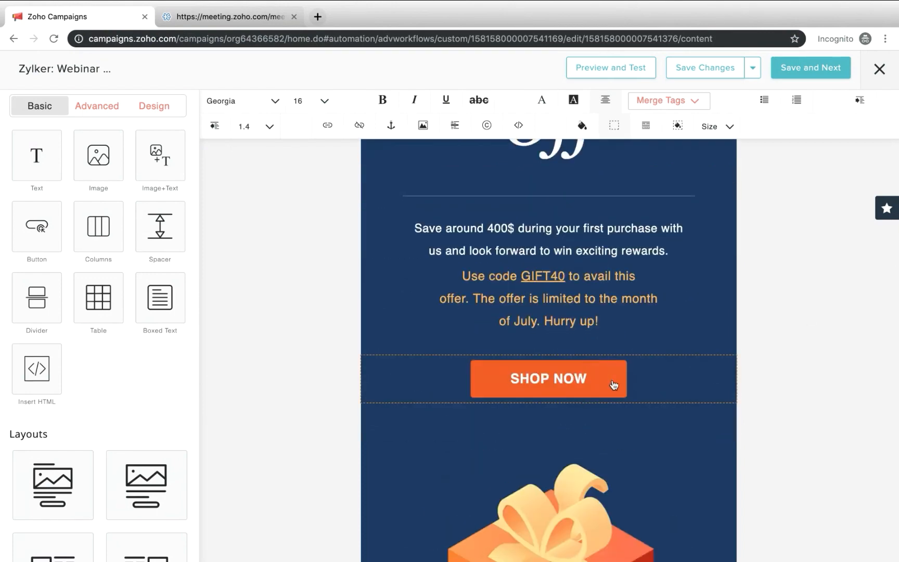
left_click(591, 390)
left_click(298, 130)
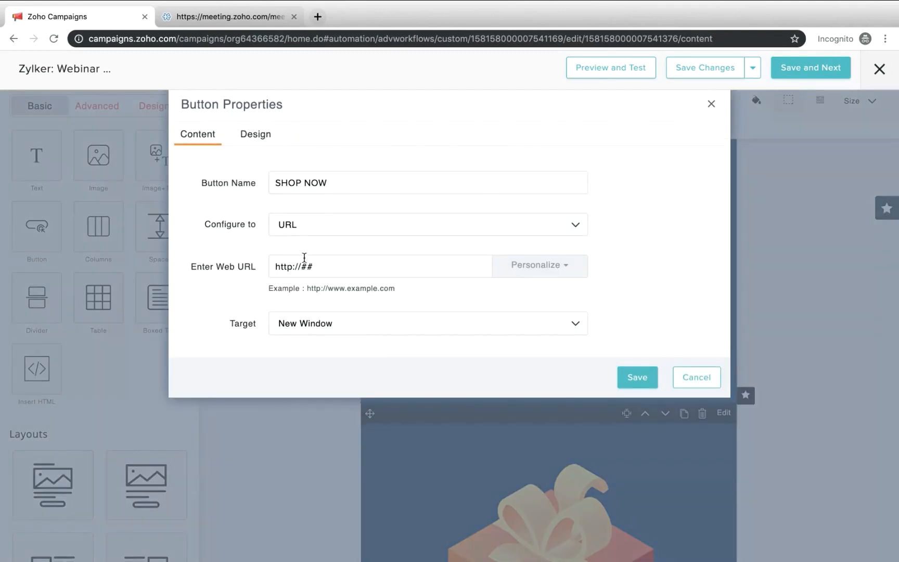
left_click(331, 183)
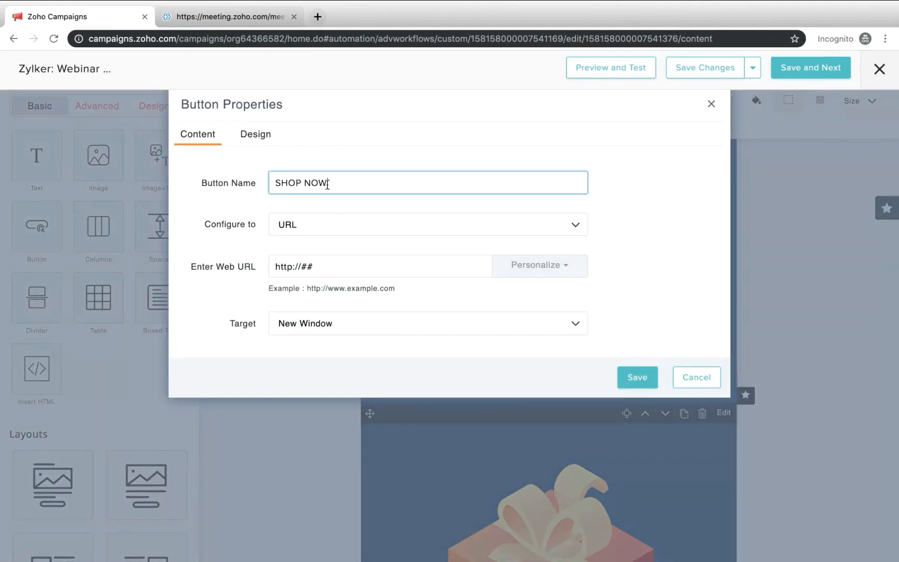
left_click_drag(327, 183, 224, 167)
type("Ready")
left_click_drag(358, 266, 224, 261)
key("BackSpace")
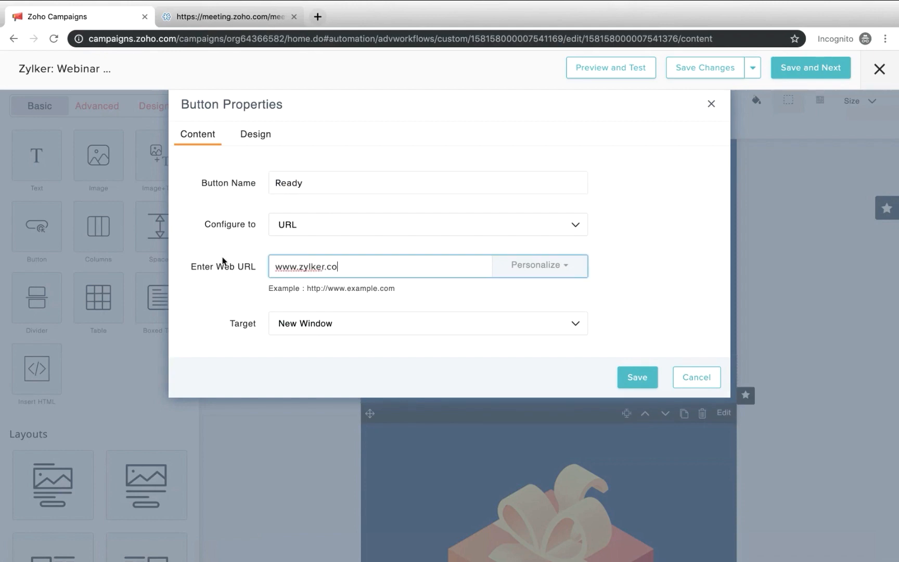
left_click(627, 377)
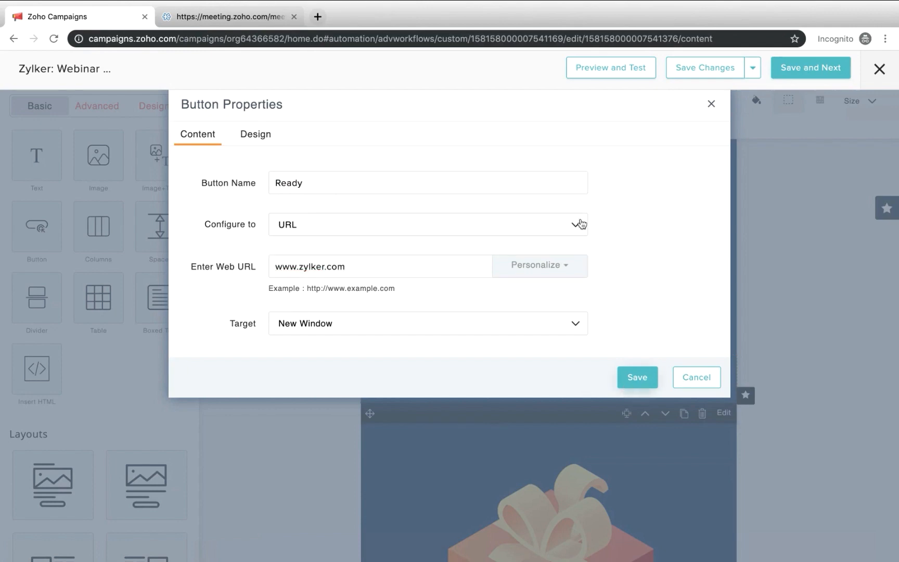
Save the email content and add the preheader "Try our magazine"
scroll(612, 336, "down", 8)
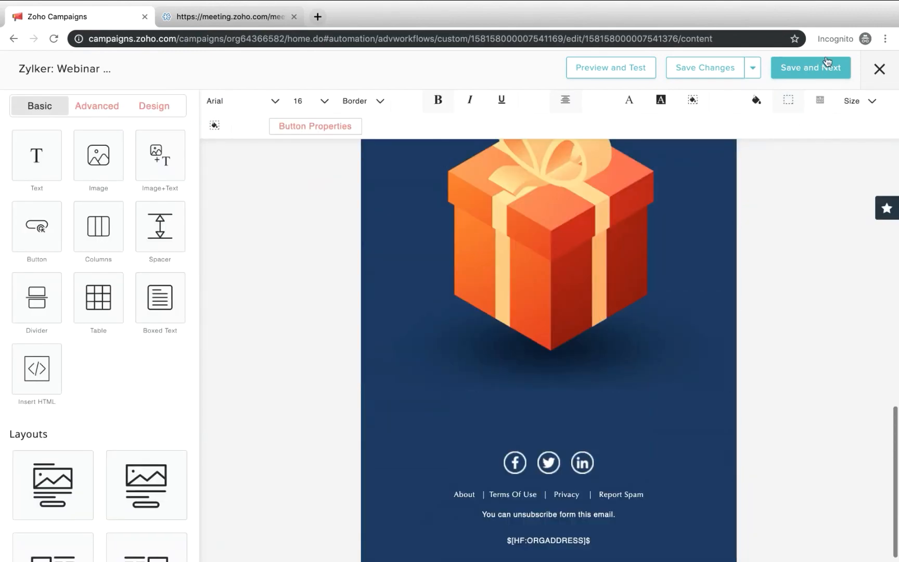
left_click(822, 65)
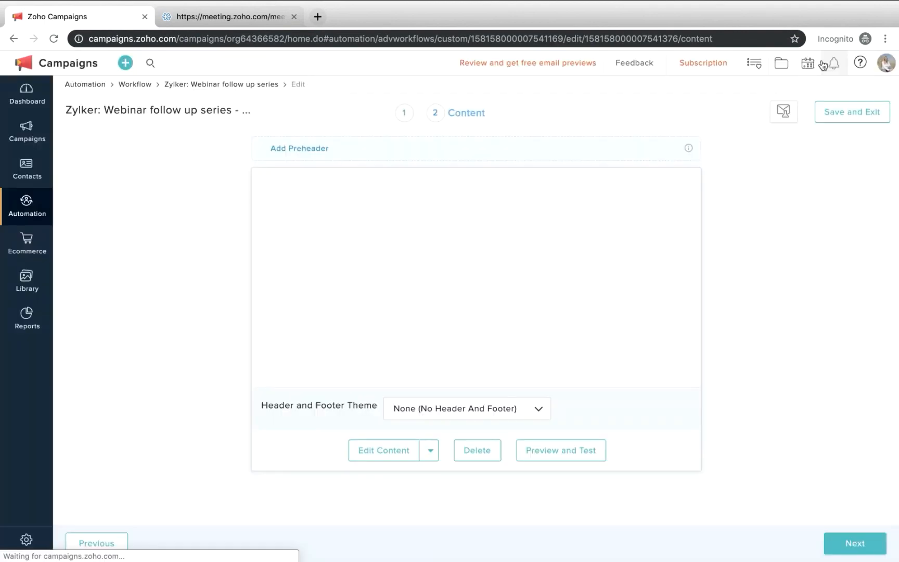
left_click(293, 150)
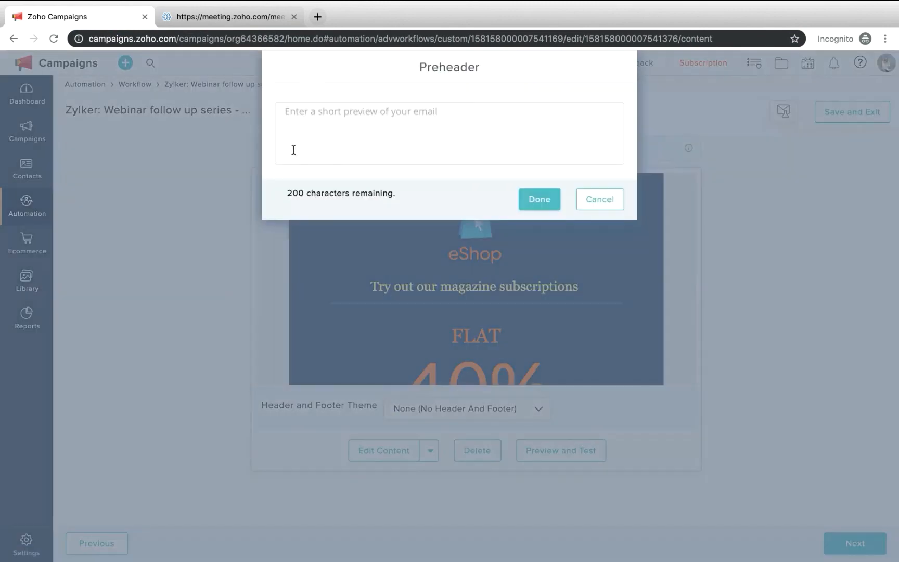
type("Try ")
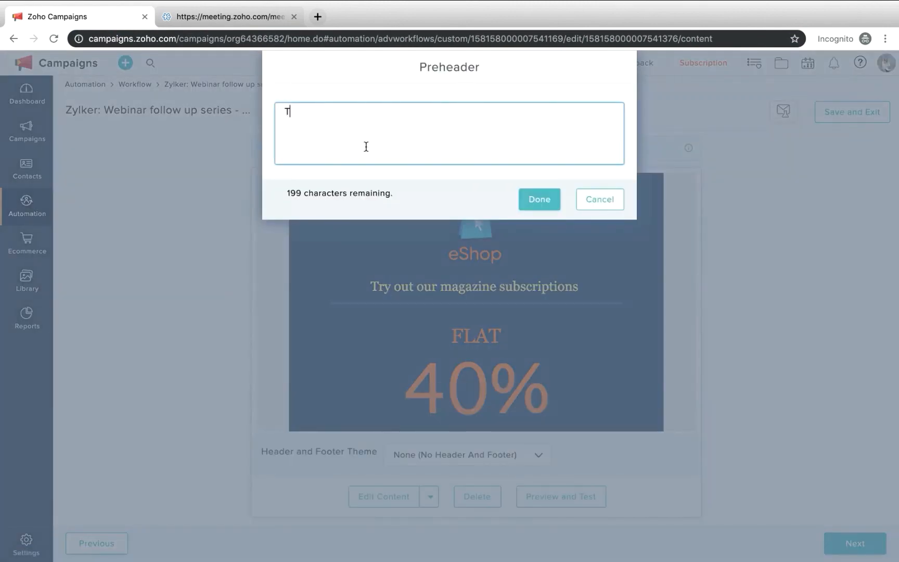
type("our magazine")
left_click(533, 206)
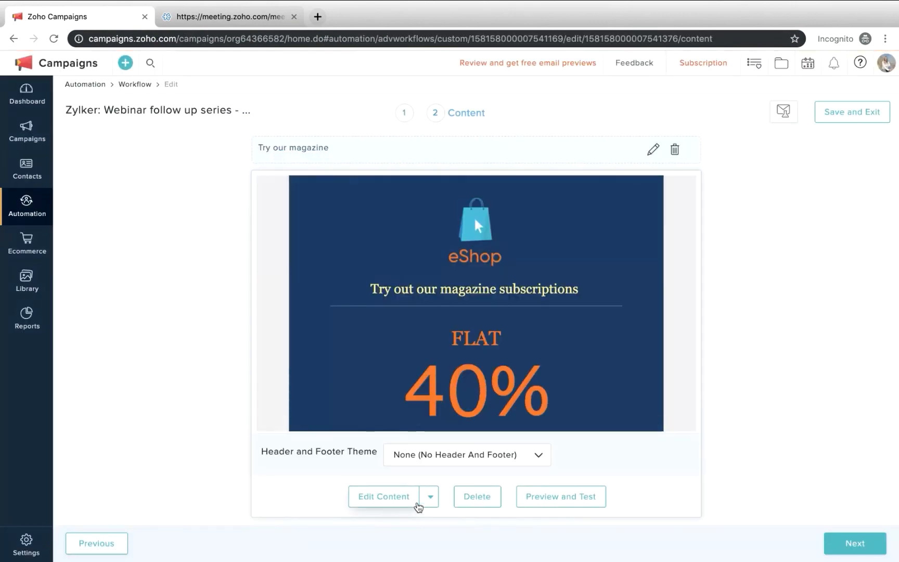
Apply The Zoho Campaigns Theme as the email's header and footer theme
left_click(428, 456)
scroll(429, 509, "down", 3)
scroll(434, 494, "up", 2)
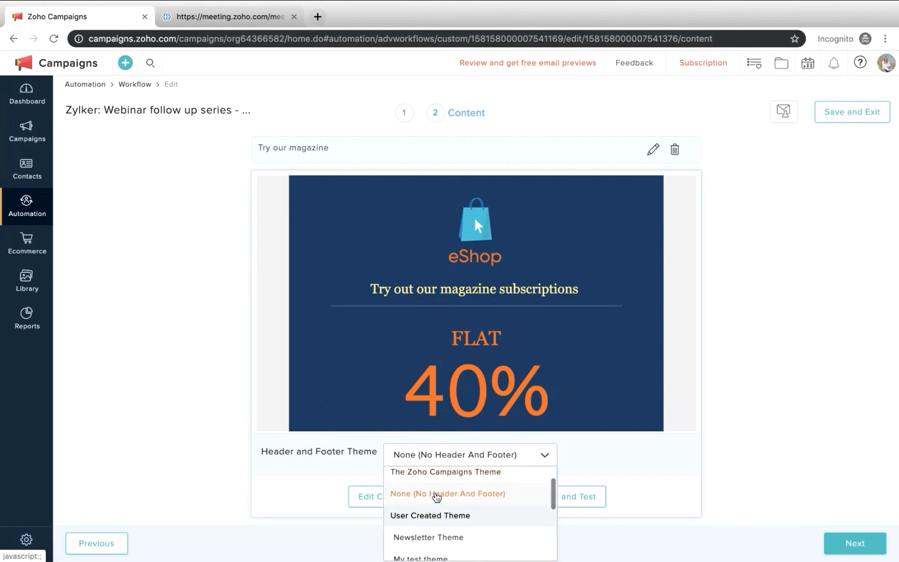
left_click(445, 476)
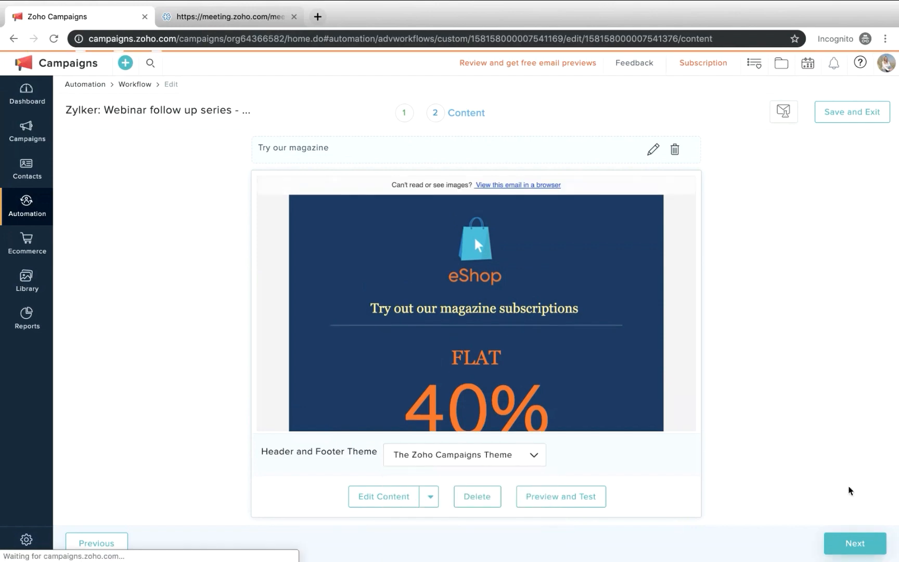
Finish the magazine email's content and add an Email opened response to its message in the workflow
left_click(855, 543)
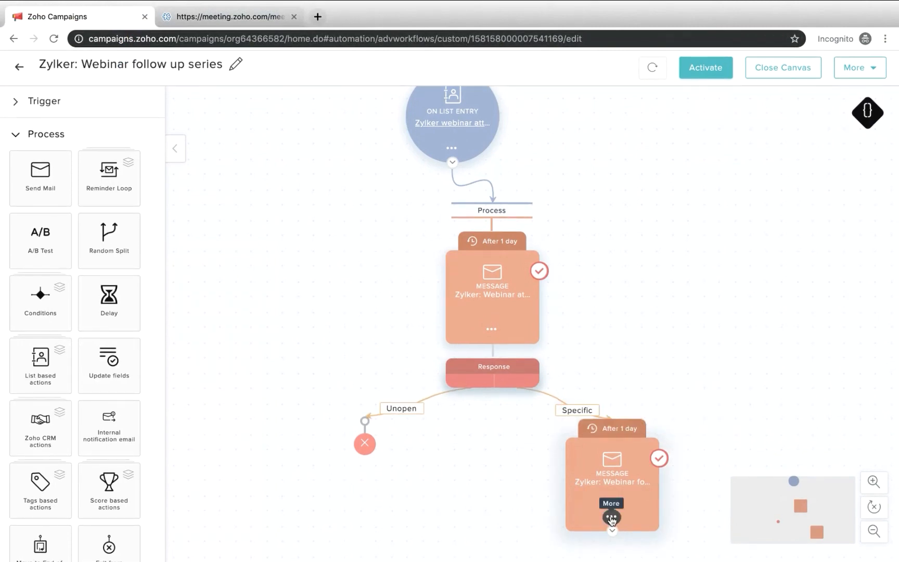
left_click(611, 517)
left_click(636, 542)
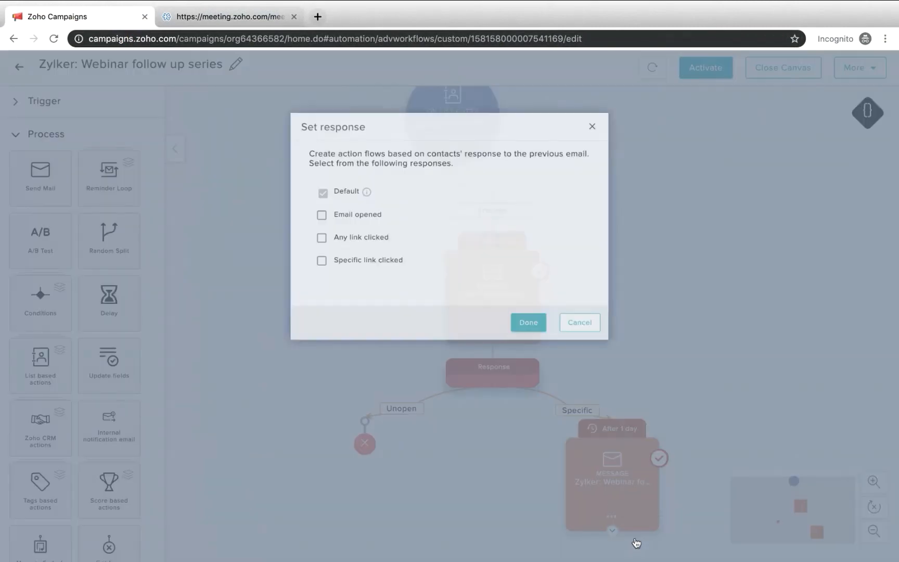
left_click(299, 240)
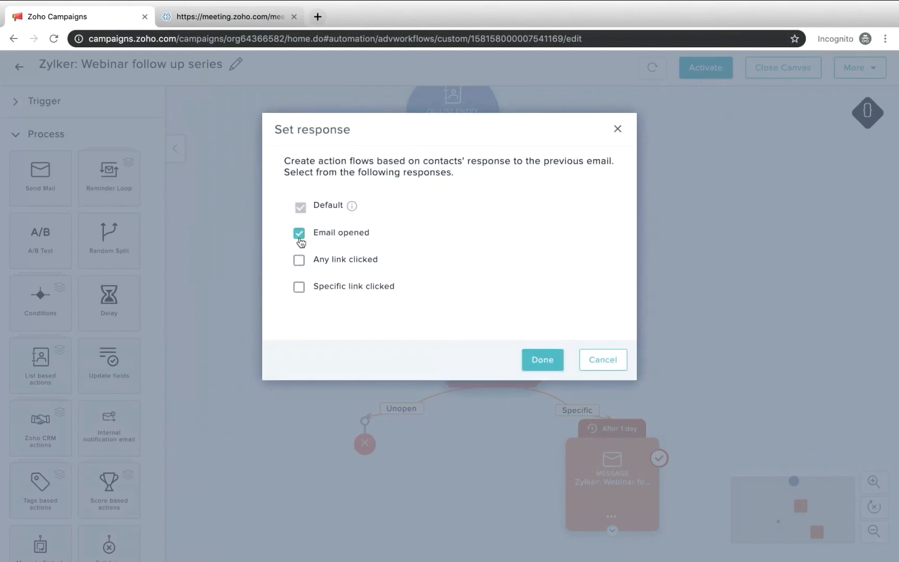
left_click(546, 363)
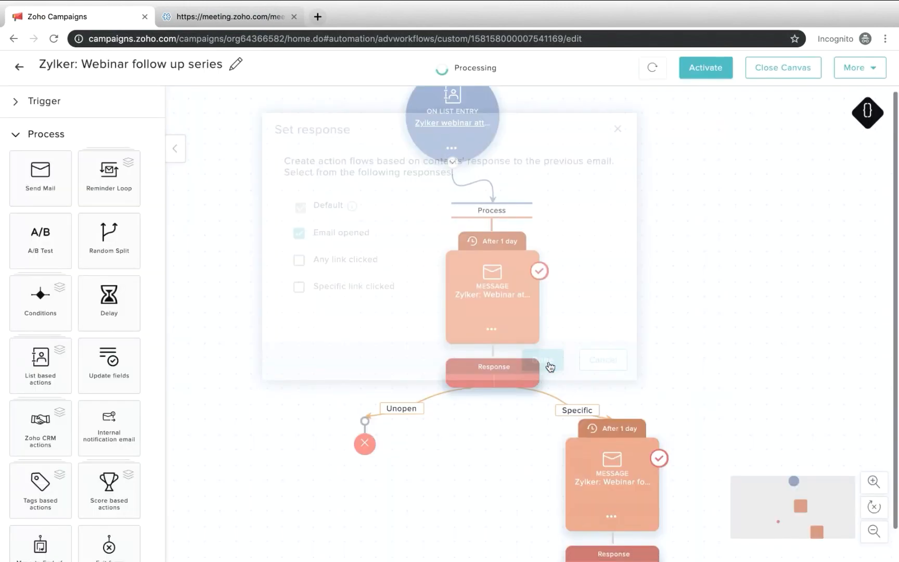
Rearrange the workflow so the first message sits beside the list entry trigger and the follow-up message sits lower beside its Response block
scroll(780, 426, "down", 1)
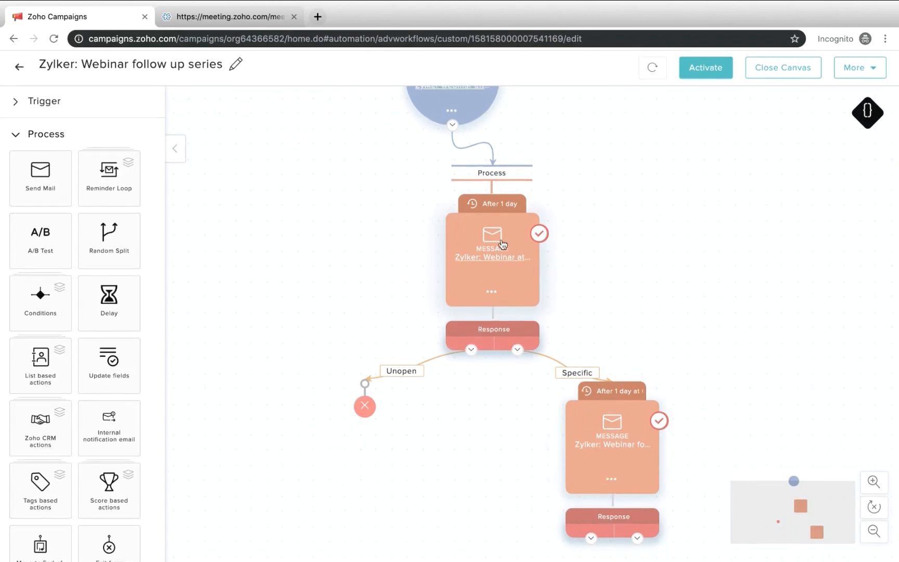
scroll(500, 245, "up", 3)
left_click_drag(488, 292, 589, 186)
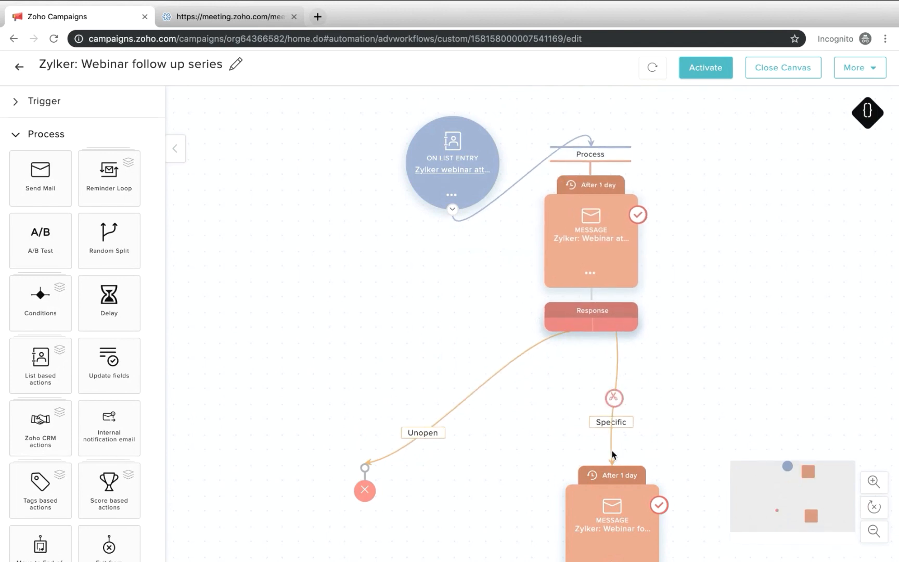
left_click_drag(619, 482, 718, 330)
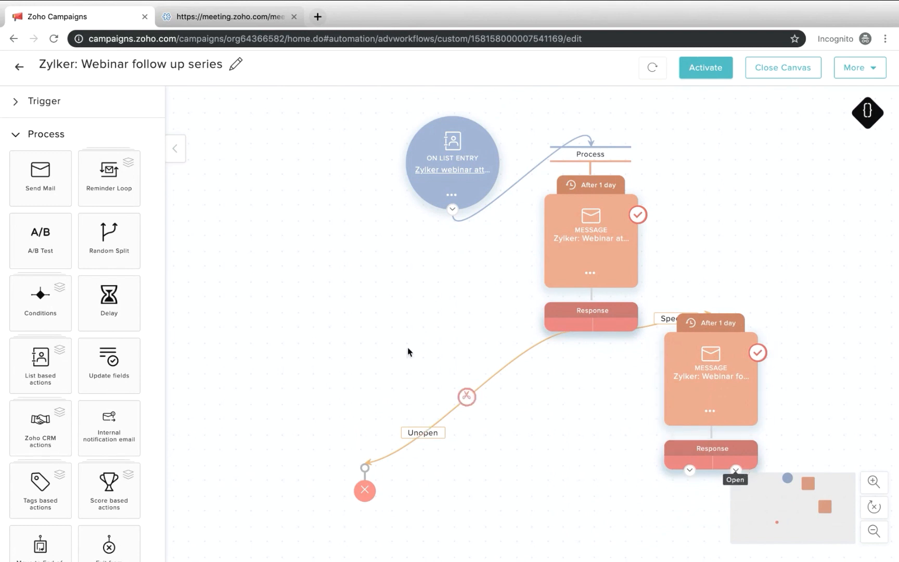
Attach an Add Score action to the follow-up message's Open branch and set its score to 50
scroll(132, 317, "down", 1)
scroll(133, 317, "down", 3)
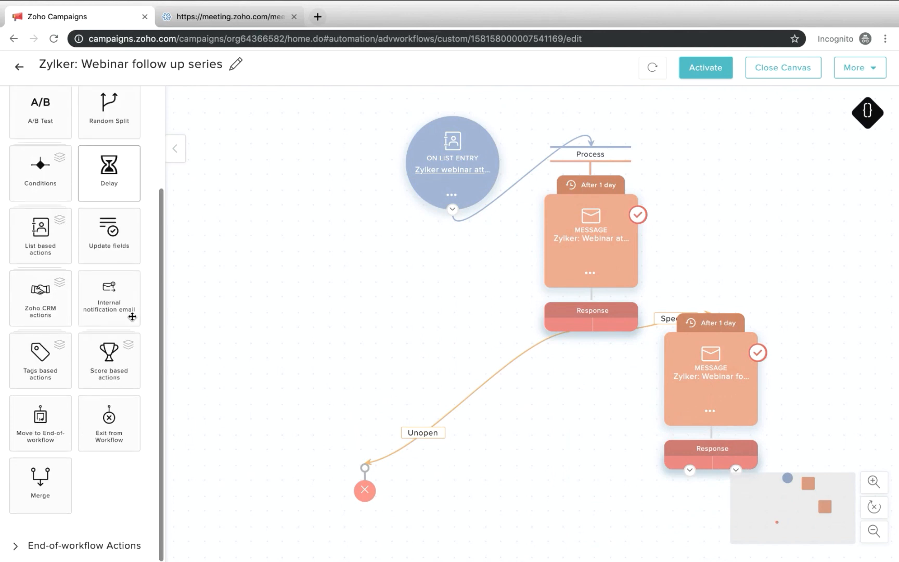
left_click(113, 361)
scroll(35, 102, "up", 2)
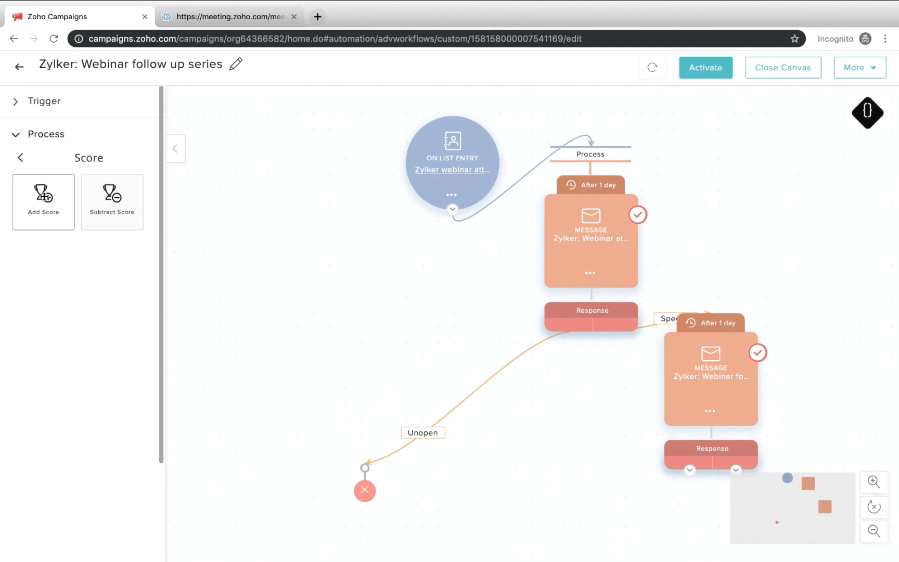
left_click_drag(43, 195, 781, 489)
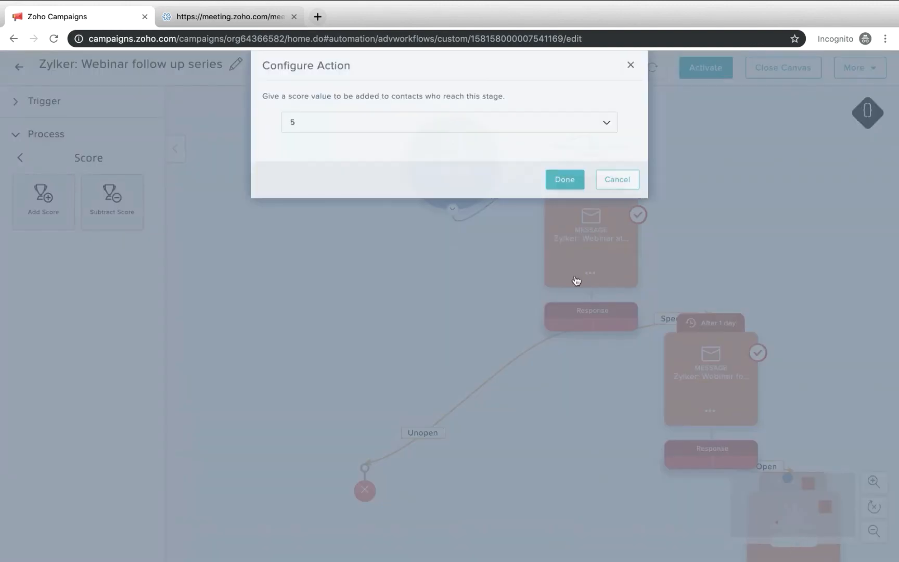
left_click(491, 127)
left_click(381, 356)
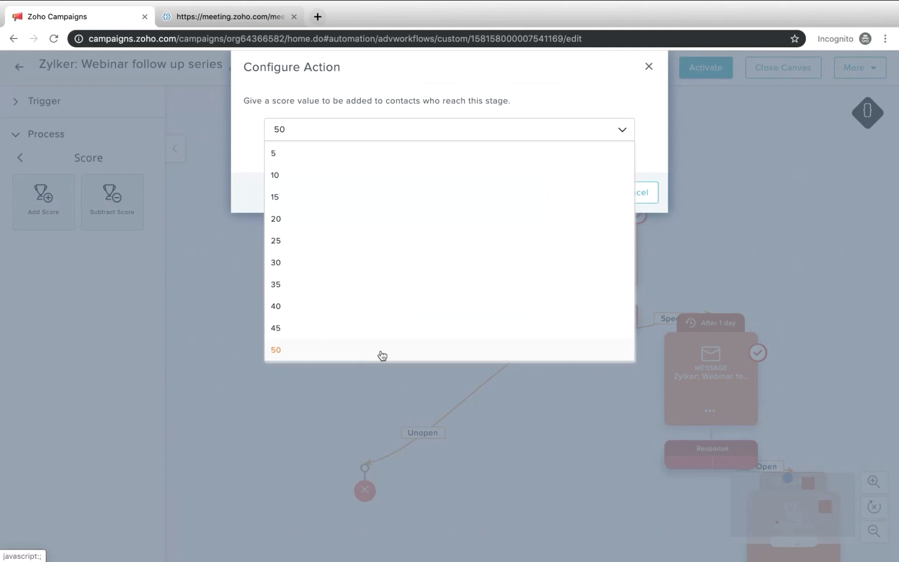
left_click(586, 200)
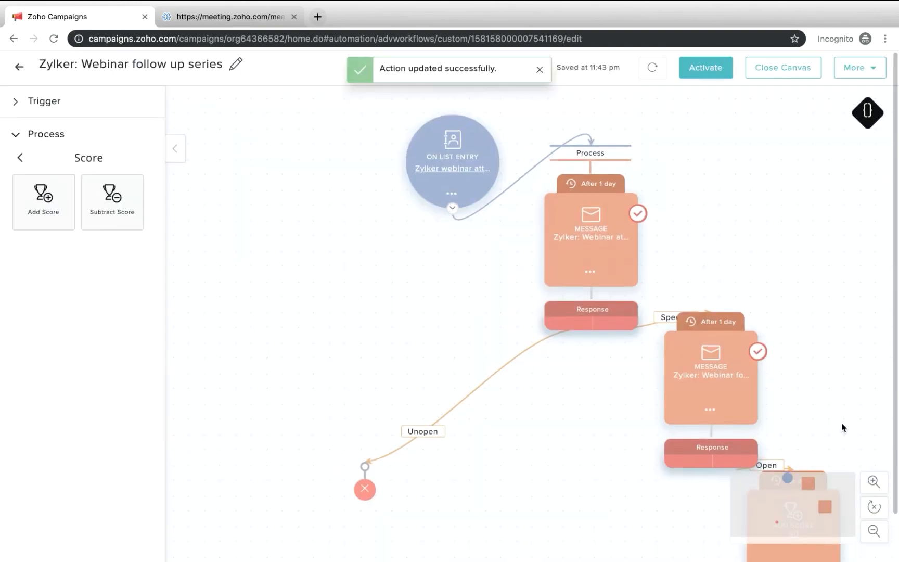
Attach an Assign Tags action to the follow-up message's Unopen branch
scroll(841, 422, "down", 1)
mouse_move(780, 428)
scroll(780, 425, "up", 1)
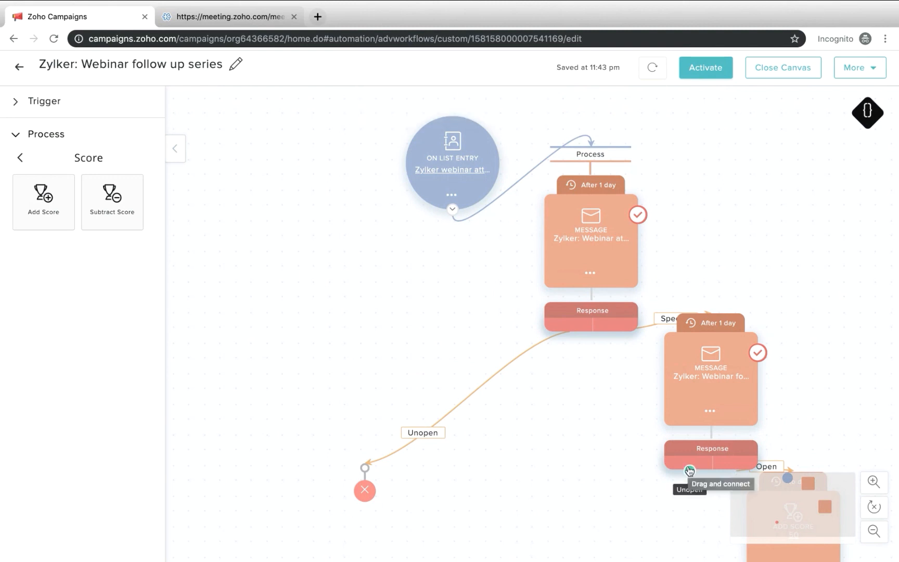
scroll(692, 442, "down", 1)
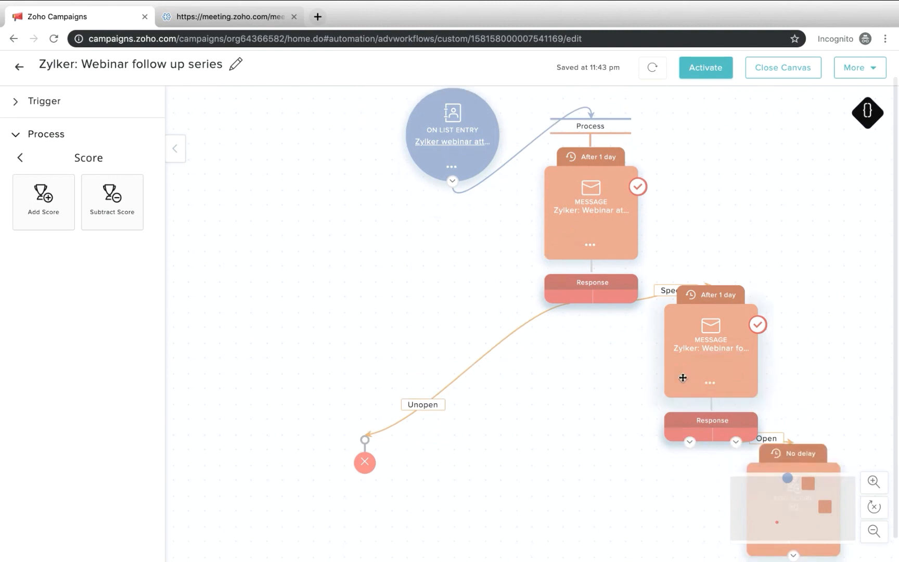
scroll(680, 443, "down", 1)
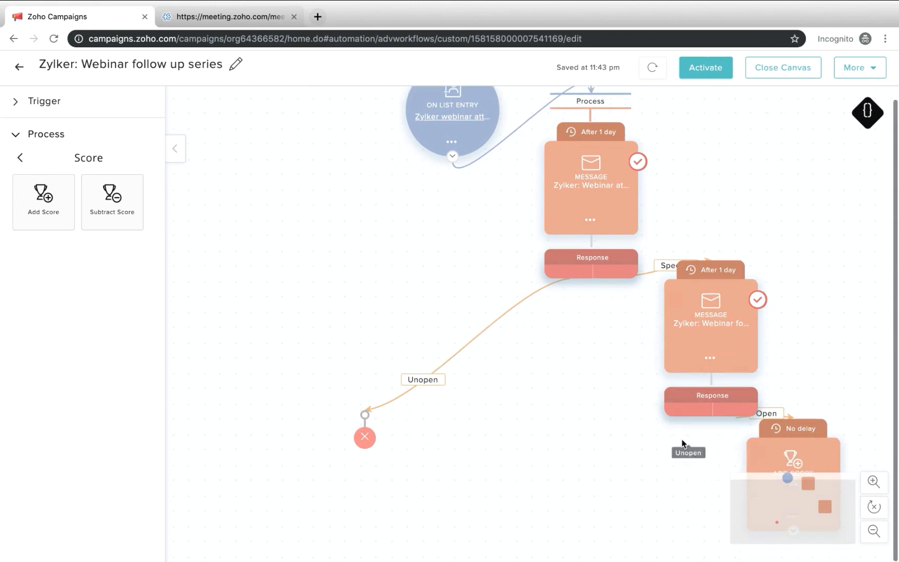
left_click(27, 133)
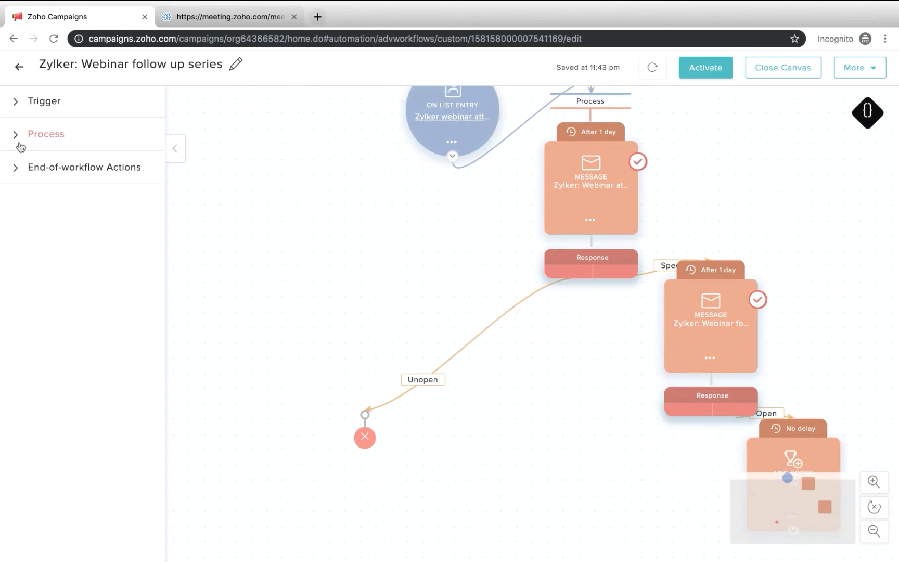
left_click(20, 145)
scroll(69, 435, "down", 3)
scroll(70, 436, "up", 3)
left_click(21, 157)
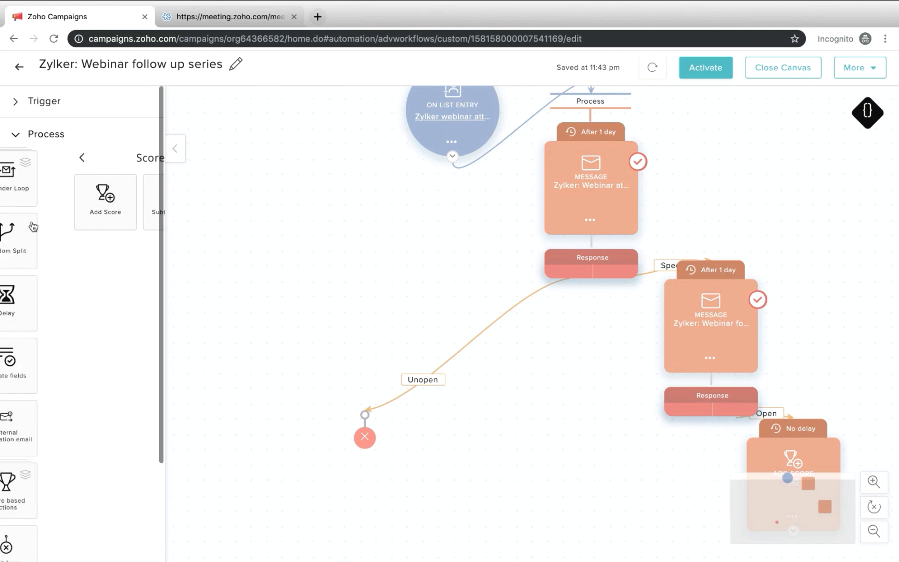
scroll(73, 444, "down", 1)
left_click(40, 425)
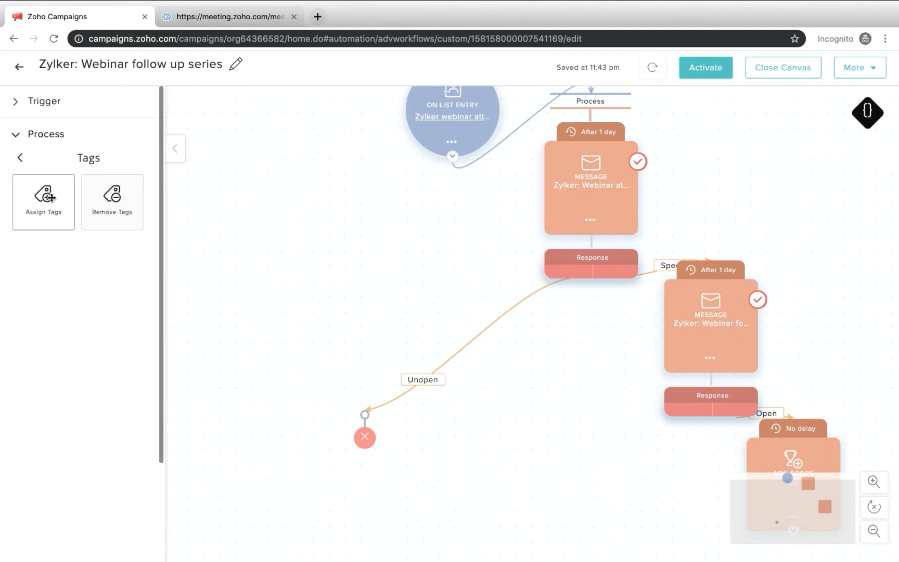
left_click_drag(50, 196, 597, 468)
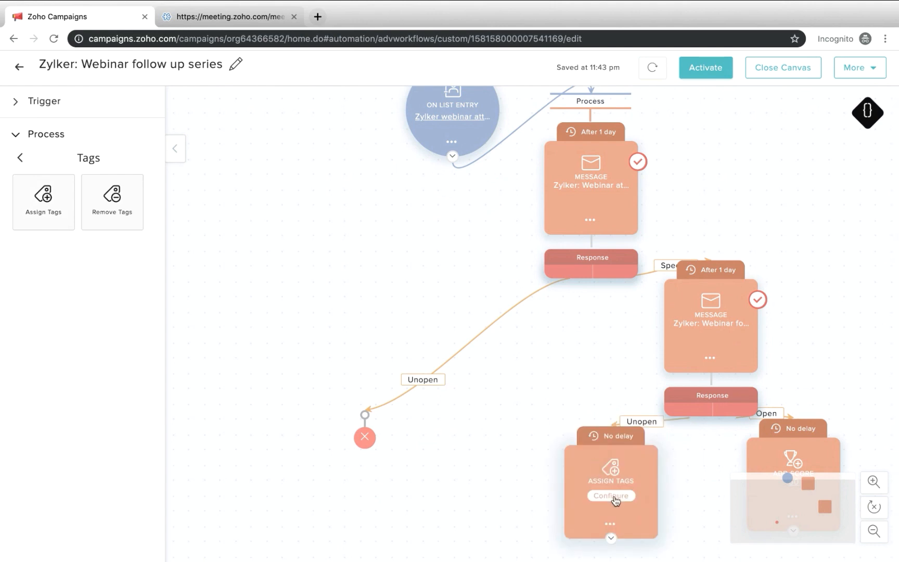
Configure the Unopen branch's Assign Tags action to assign the Webinar Interested tag
left_click(612, 497)
left_click(289, 134)
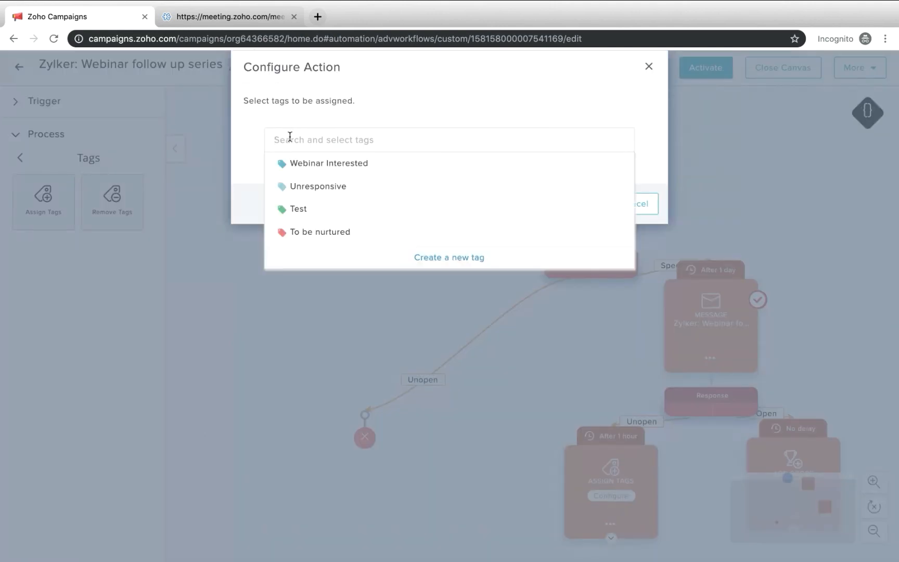
left_click(330, 166)
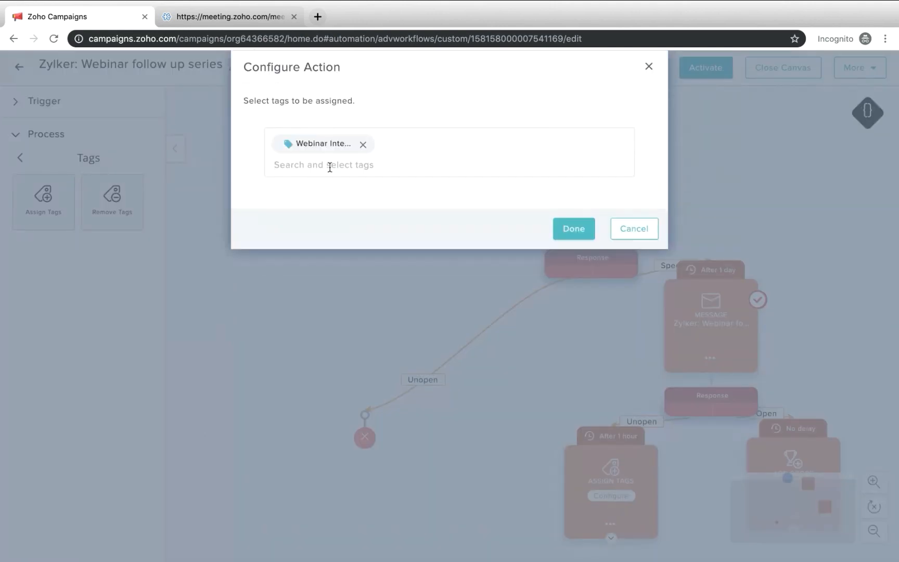
left_click(574, 229)
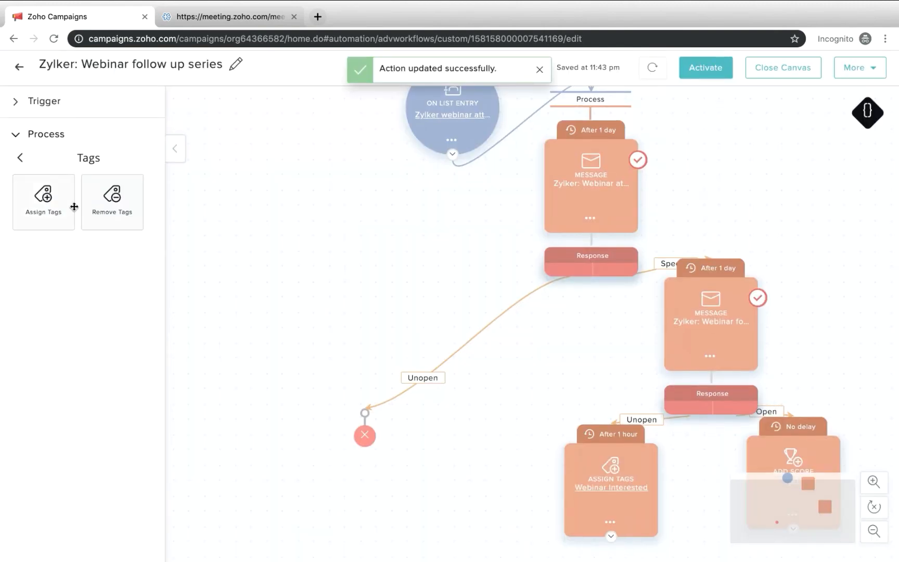
Add one Assign Tags action after the Webinar Interested action and another after Add Score, and move the Add Score block up beside the message
left_click_drag(74, 207, 507, 530)
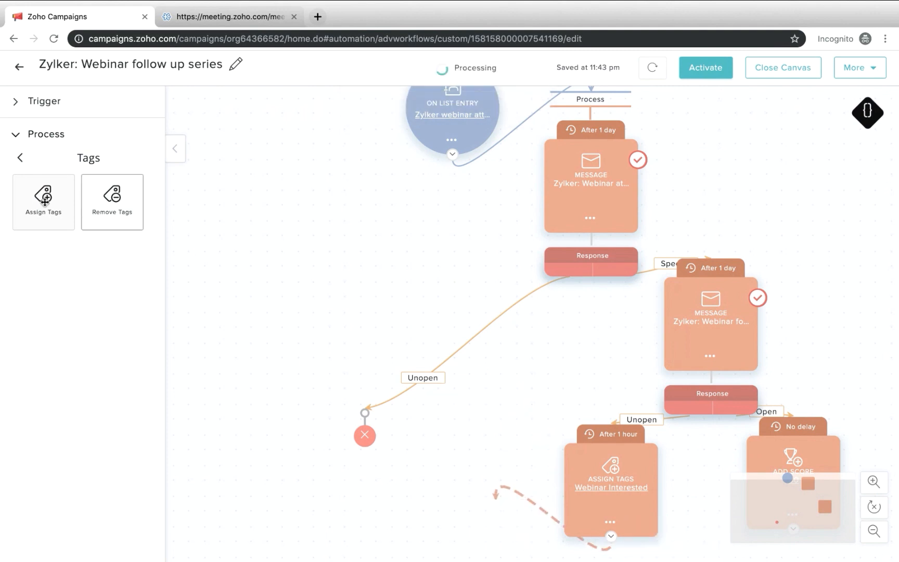
left_click_drag(44, 202, 792, 554)
scroll(837, 415, "down", 3)
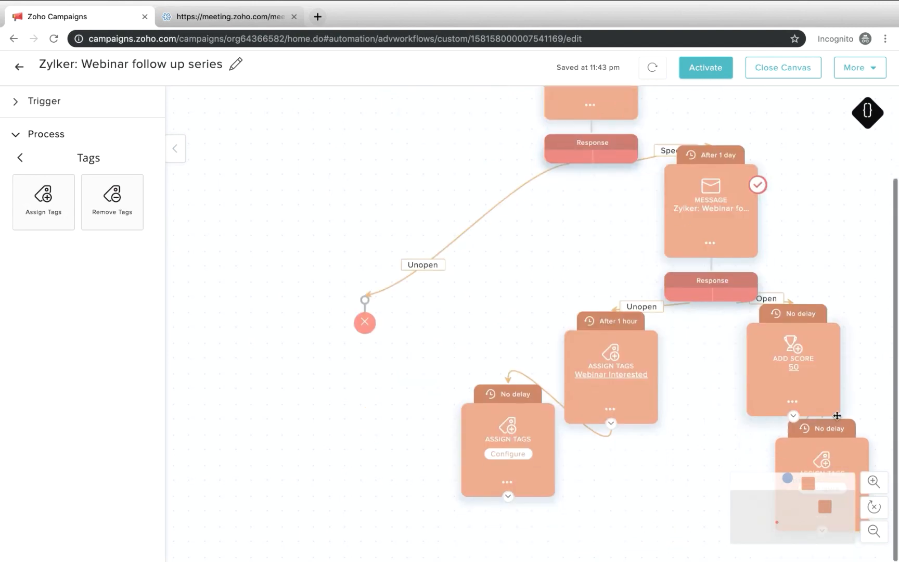
scroll(820, 492, "up", 1)
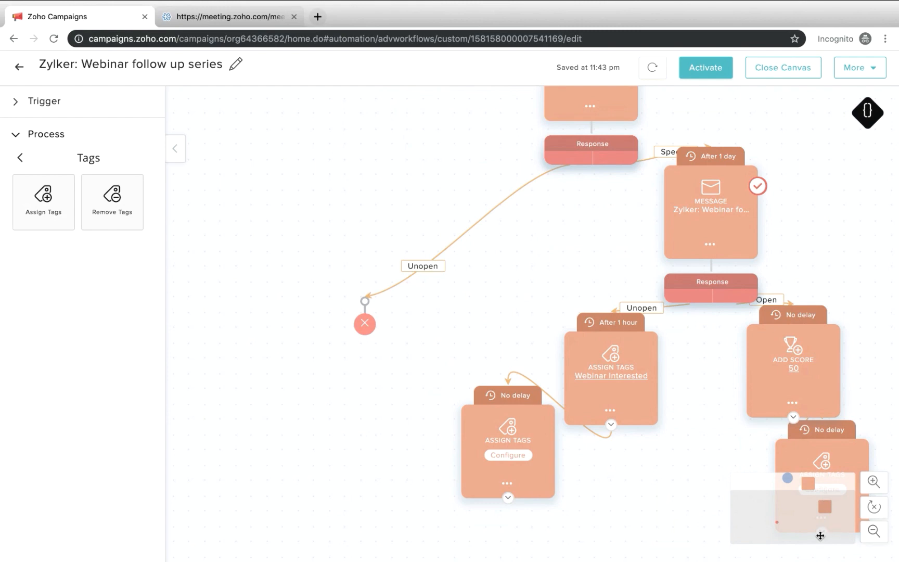
left_click_drag(818, 374, 854, 248)
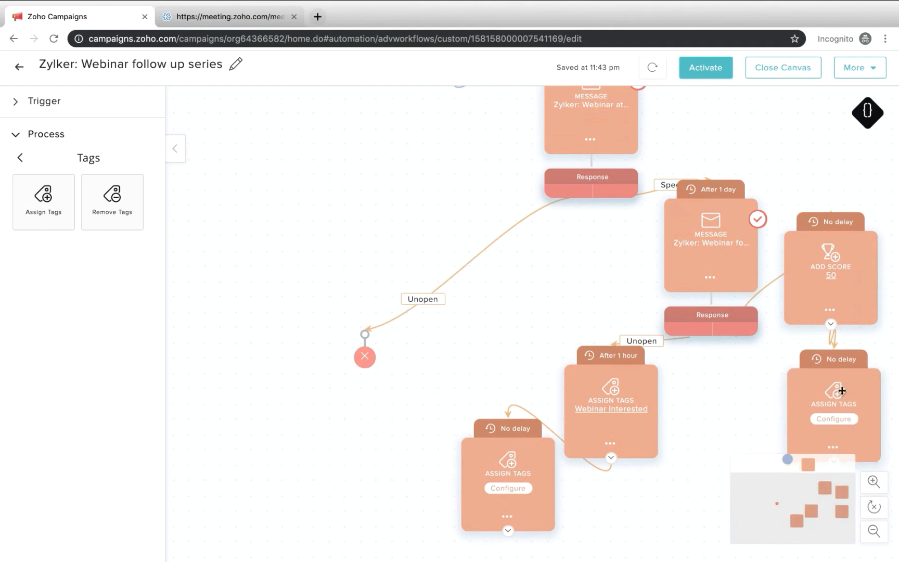
Configure the Assign Tags action after Add Score to assign the To be nurtured tag
left_click(835, 423)
left_click(405, 145)
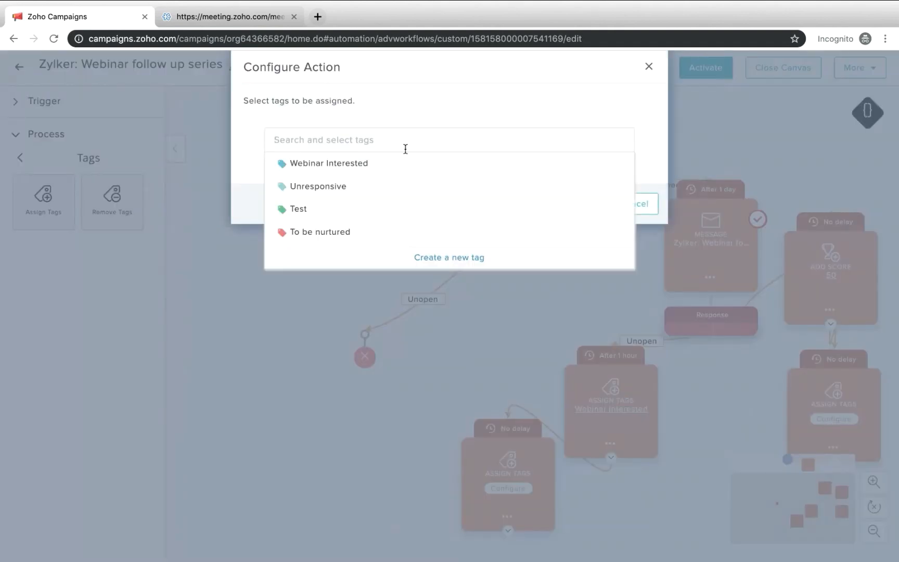
scroll(369, 214, "down", 3)
scroll(371, 208, "up", 1)
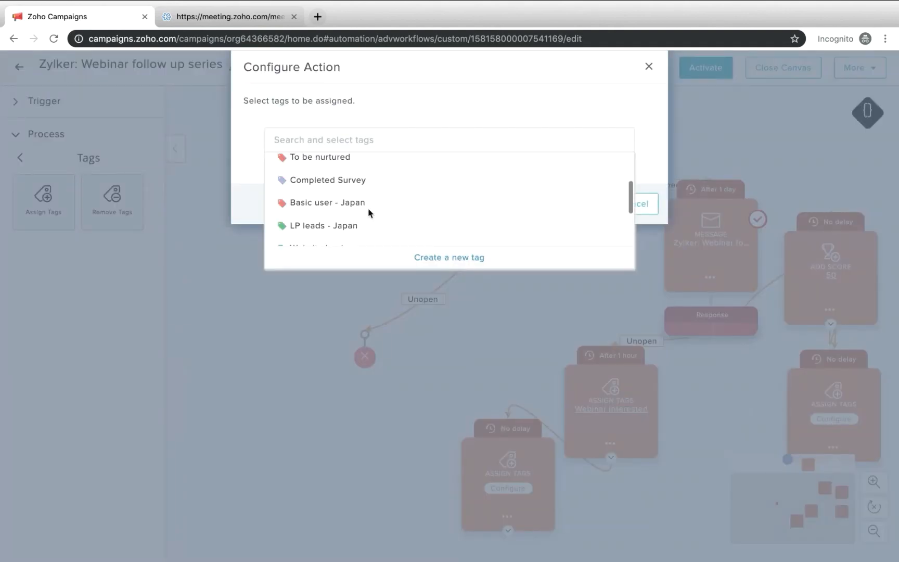
left_click(352, 166)
left_click(575, 235)
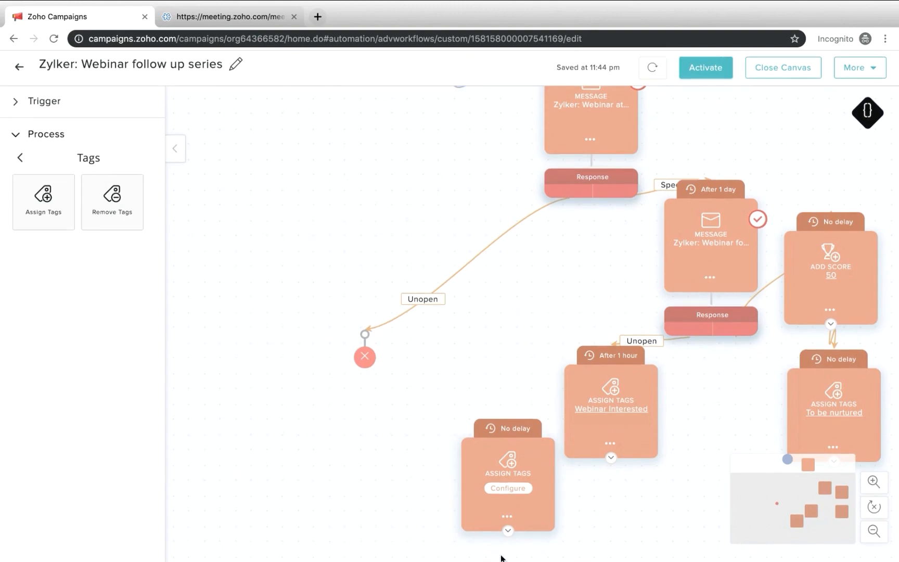
Delete the unconfigured Assign Tags action that follows the Webinar Interested action
left_click(507, 518)
left_click(540, 549)
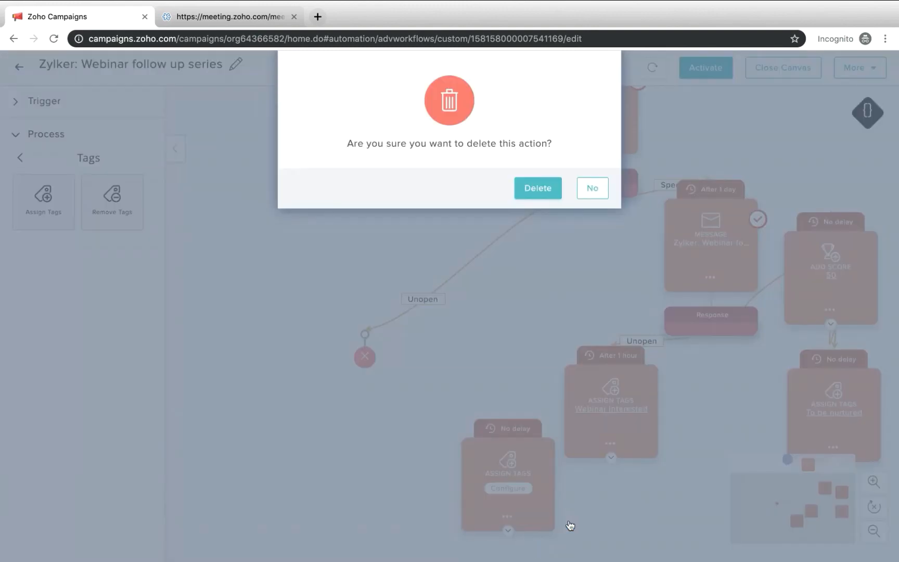
left_click(544, 194)
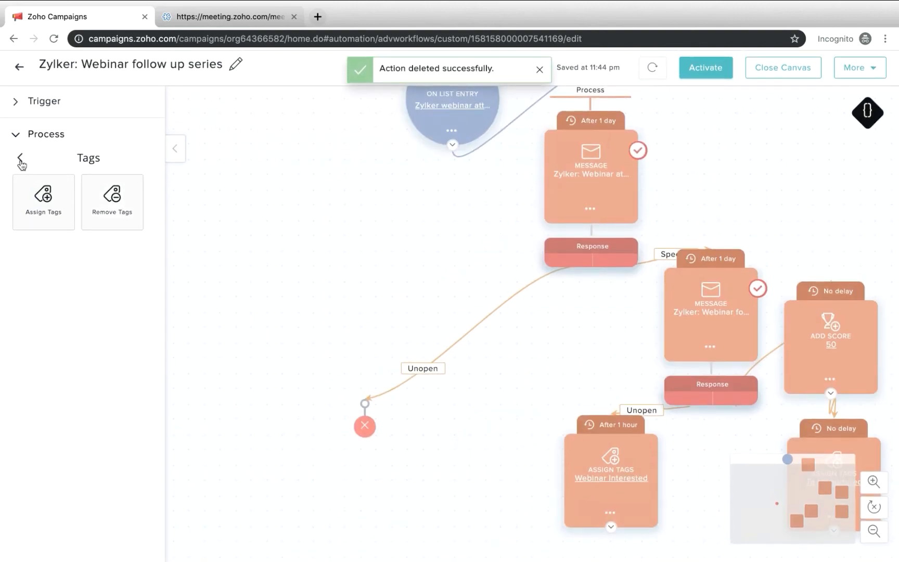
Add a Merge block after the To be nurtured action and connect the Webinar Interested action to it
left_click(21, 156)
scroll(89, 410, "down", 3)
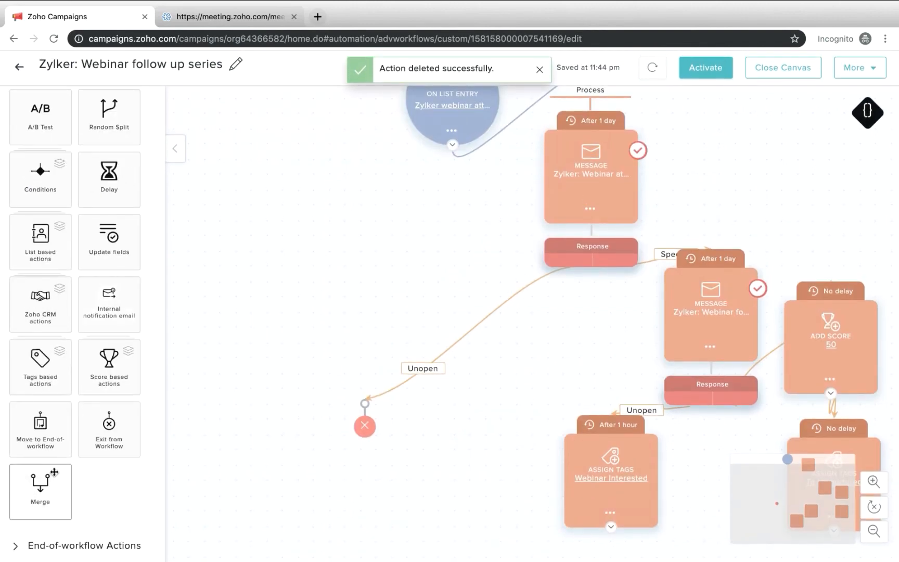
left_click_drag(50, 471, 744, 559)
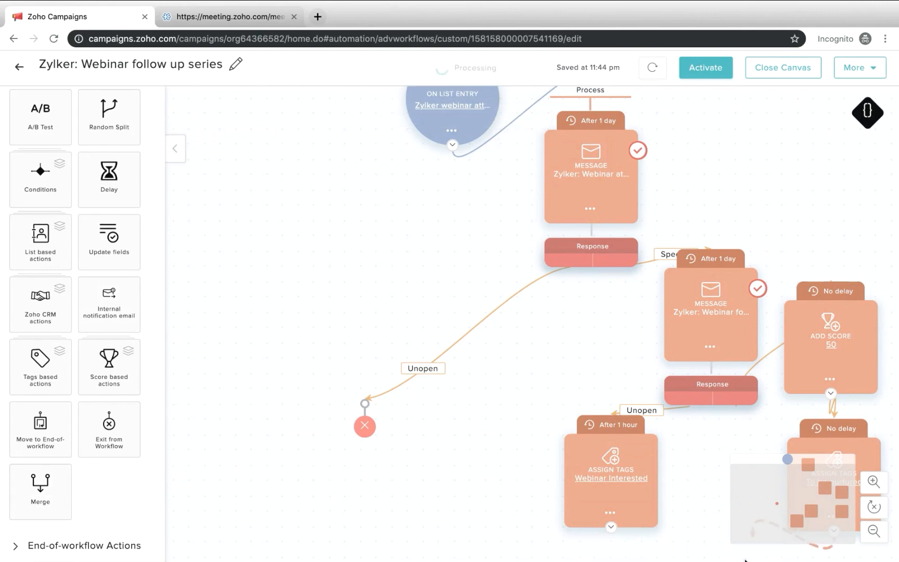
scroll(676, 464, "down", 2)
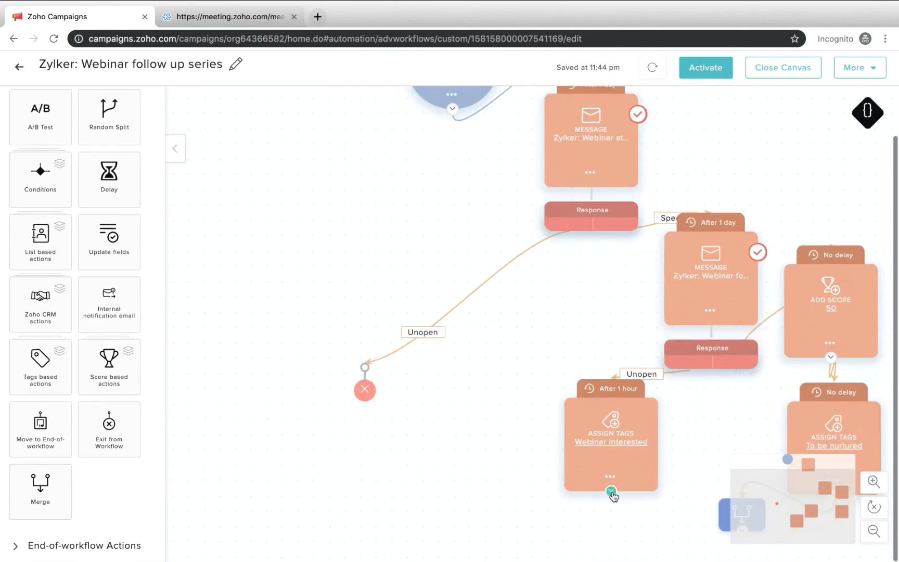
left_click_drag(612, 494, 741, 501)
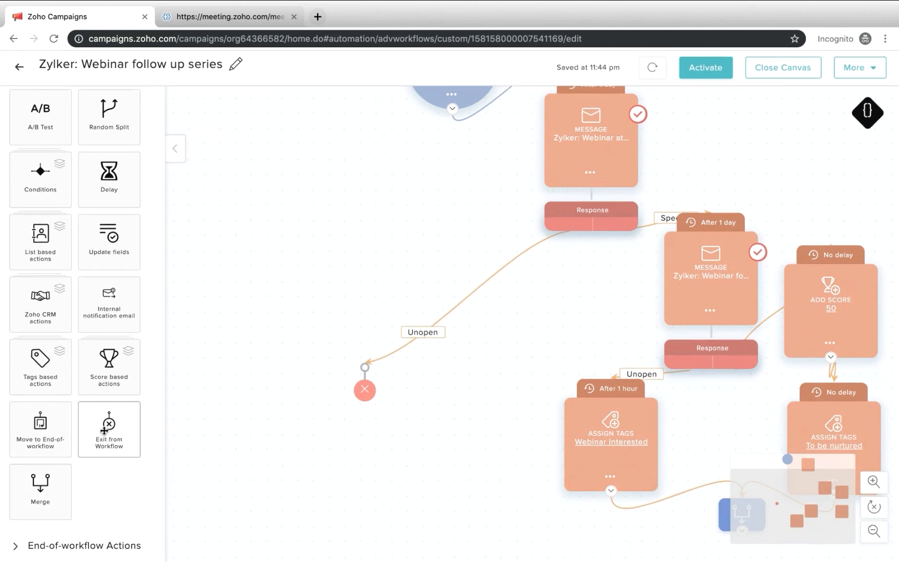
Add an Exit from Workflow block after the Merge block
left_click_drag(131, 432, 723, 558)
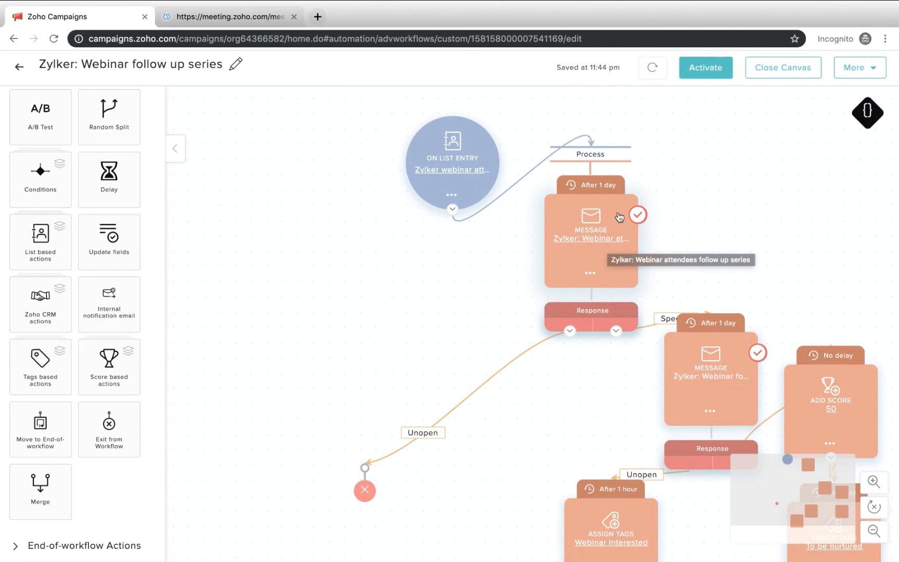
mouse_move(609, 184)
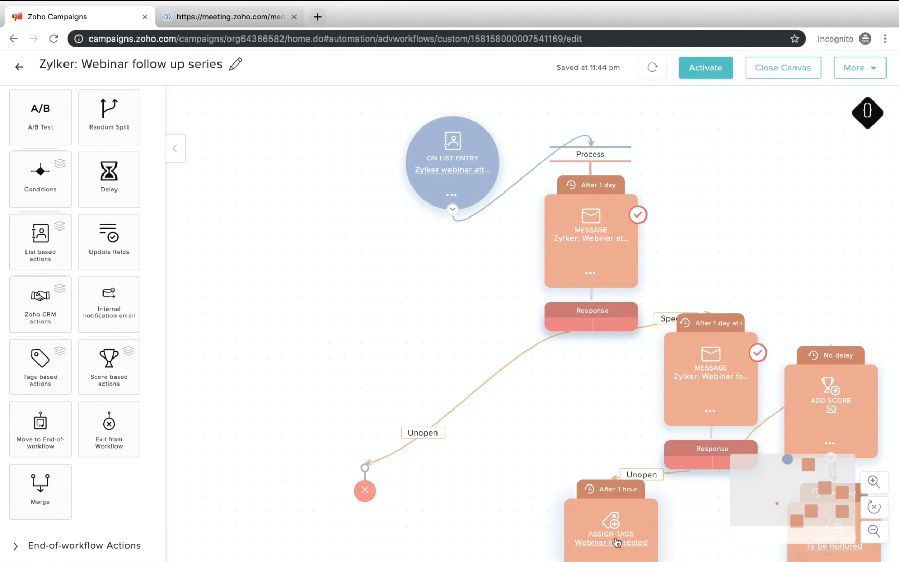
left_click_drag(617, 542, 620, 412)
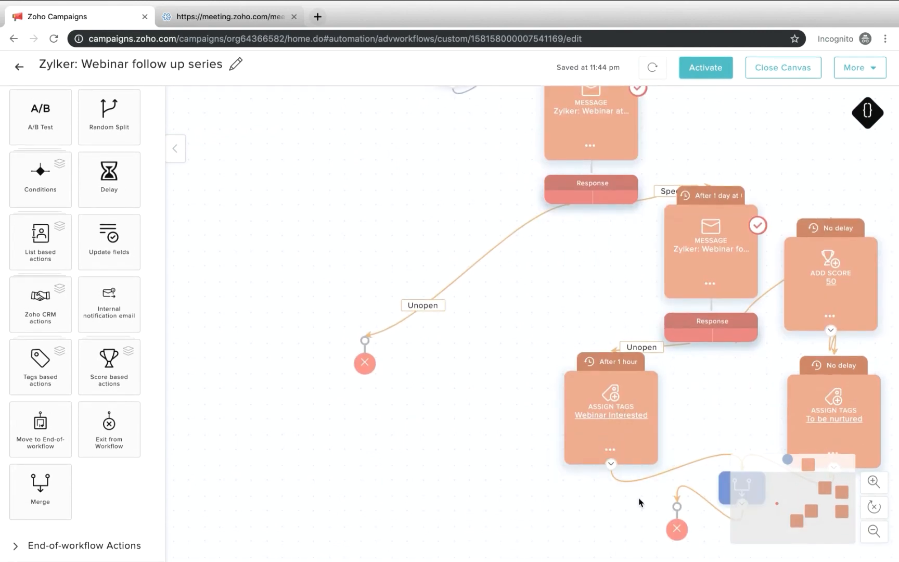
Activate the webinar follow-up workflow with Webinars as its associated topic
mouse_move(670, 460)
scroll(654, 409, "up", 3)
scroll(65, 179, "up", 3)
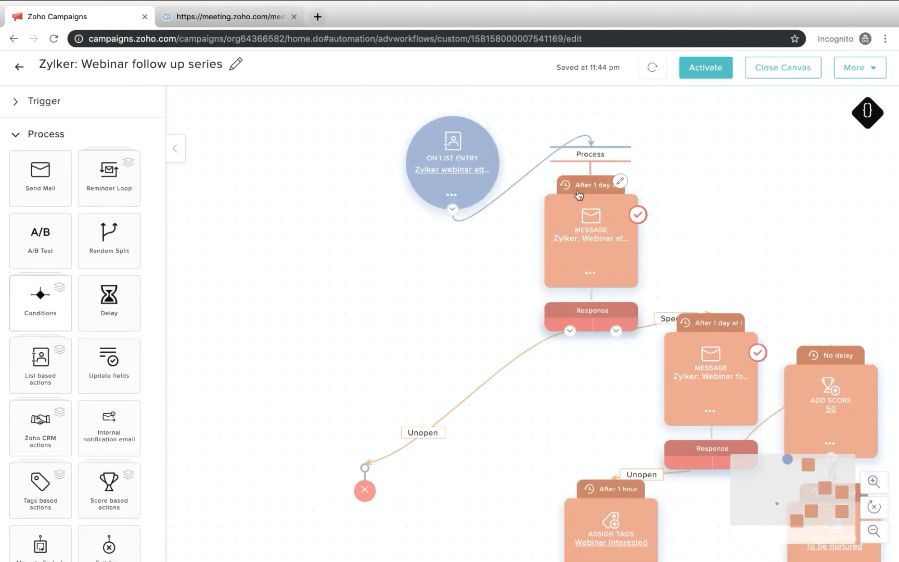
scroll(727, 308, "down", 2)
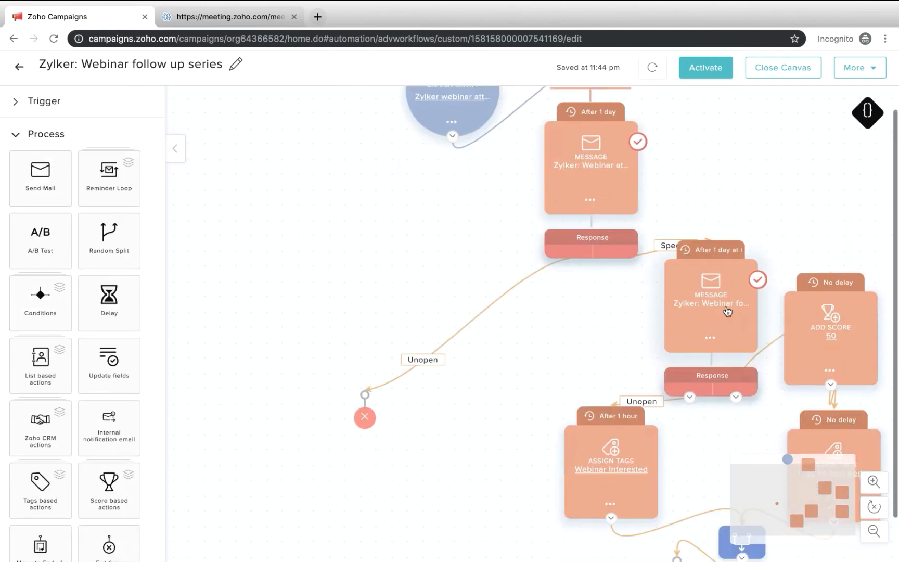
scroll(726, 308, "up", 2)
left_click(703, 77)
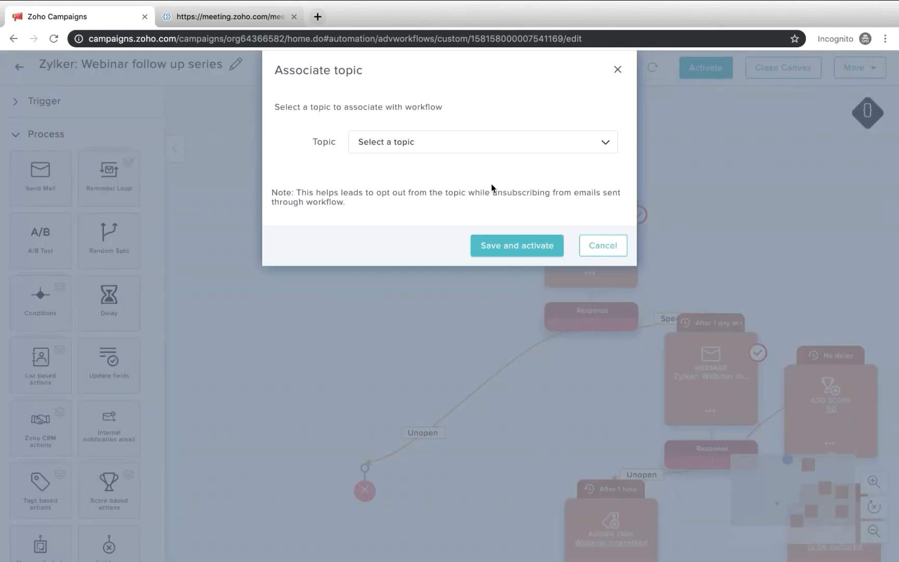
left_click(372, 146)
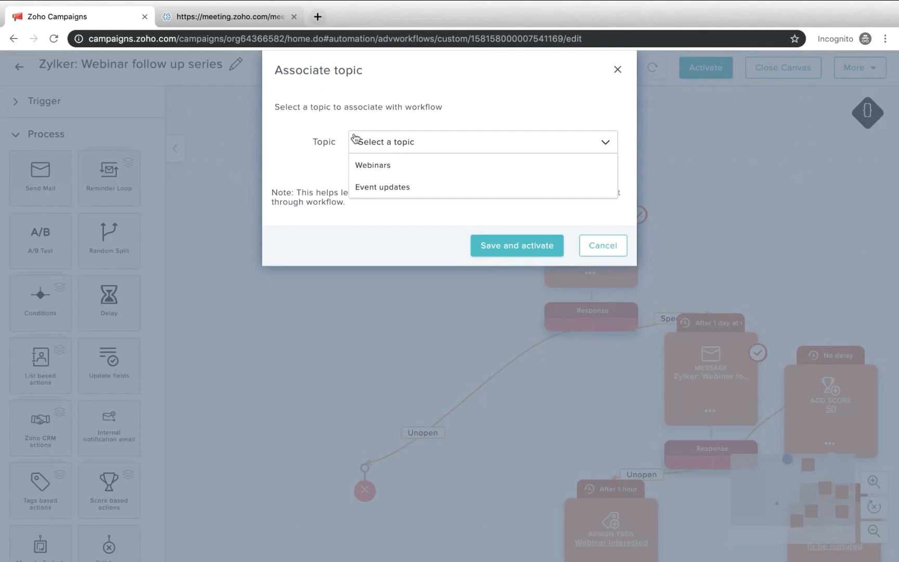
left_click(410, 168)
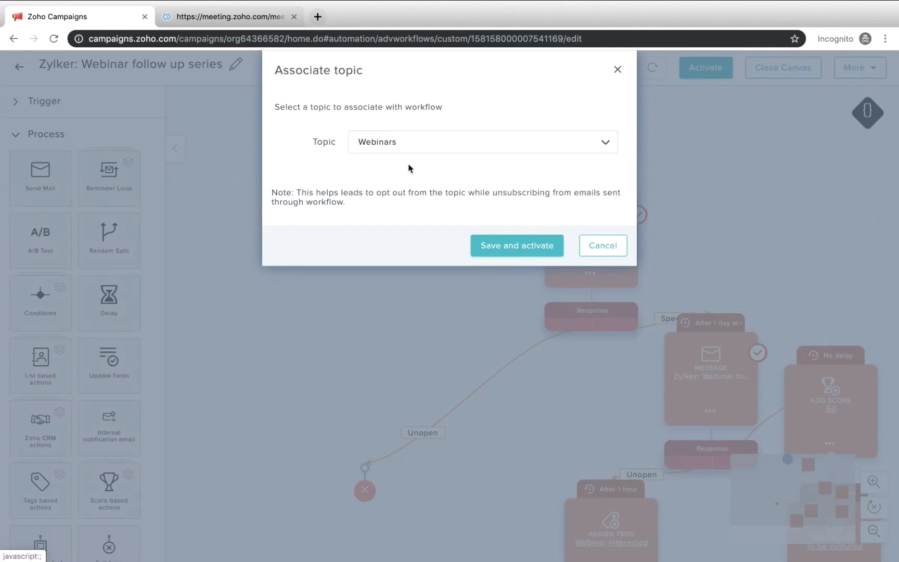
left_click(548, 245)
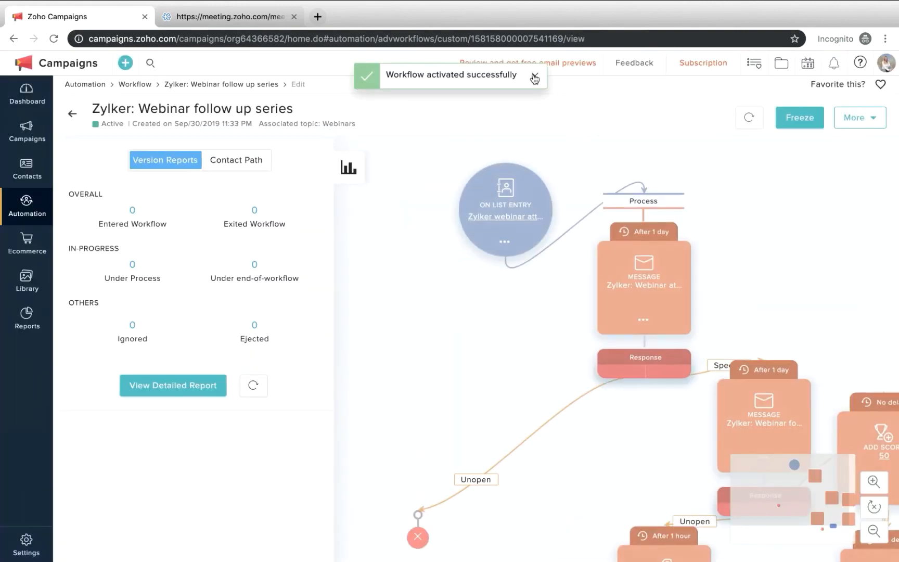
left_click(535, 78)
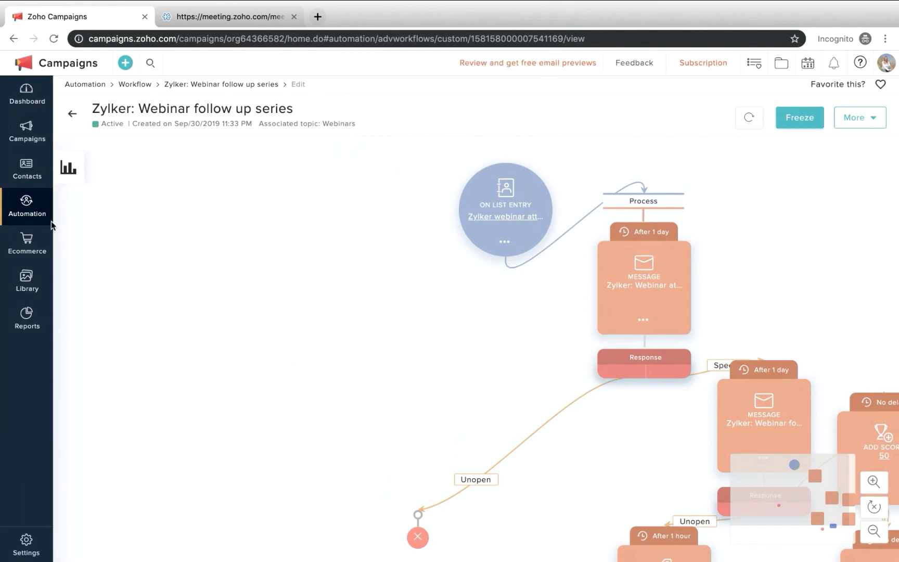
Create a new workflow from the Product trial nurture template in the Nurture series category
left_click(28, 207)
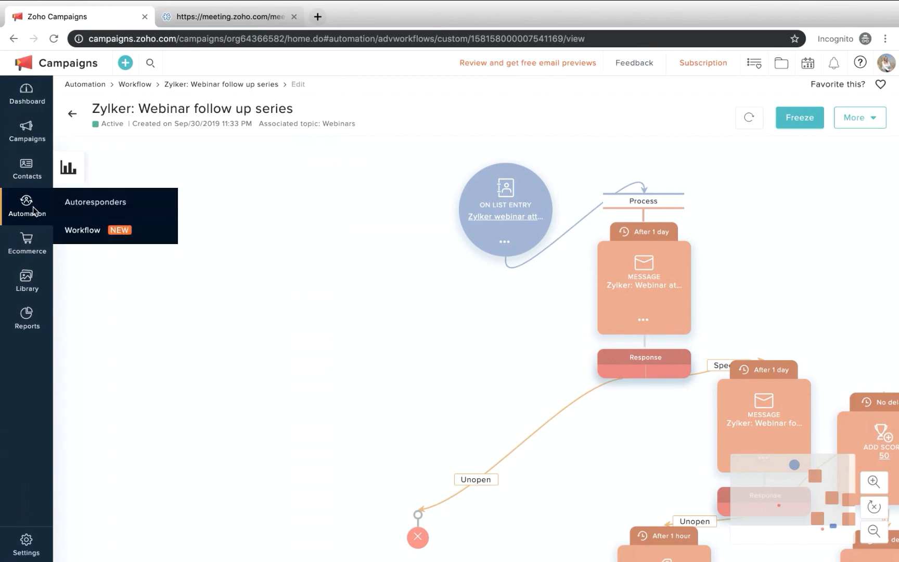
left_click(89, 231)
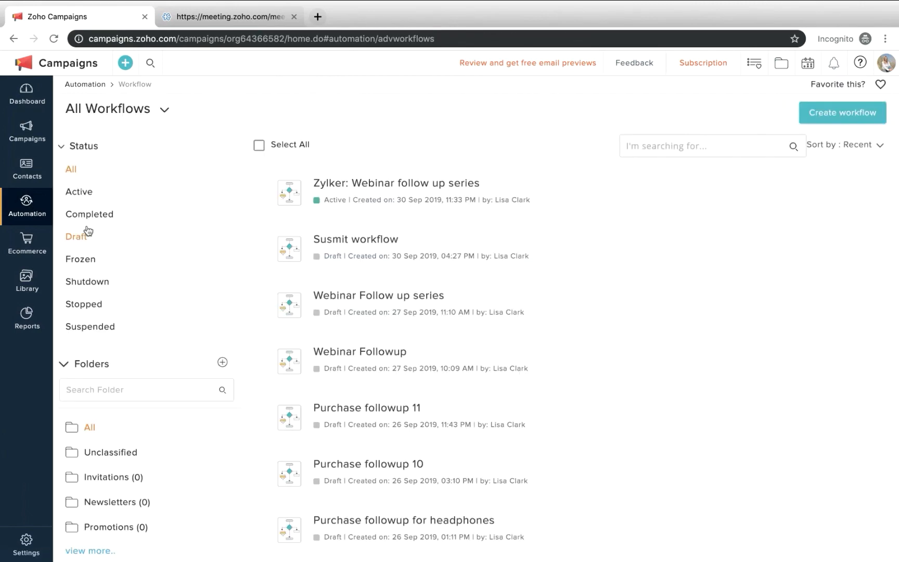
left_click(829, 120)
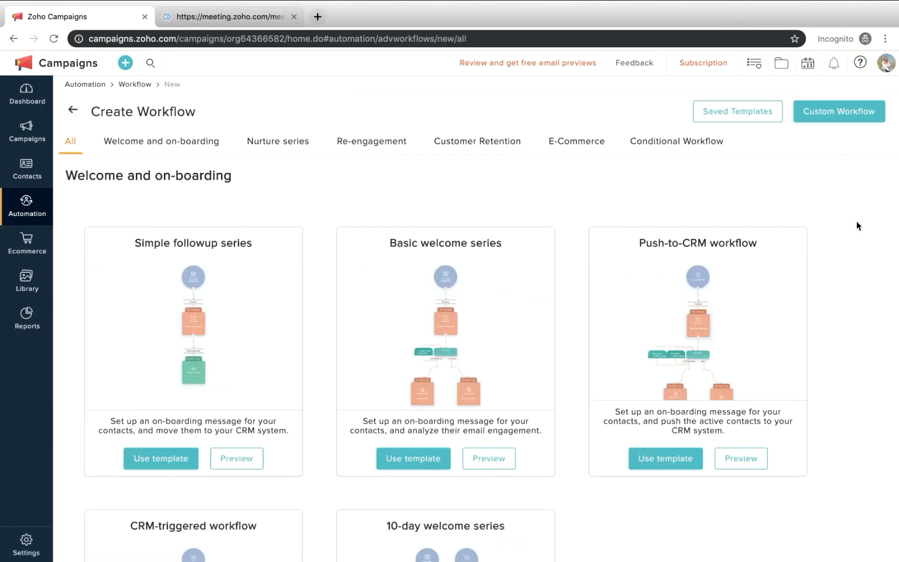
left_click(277, 146)
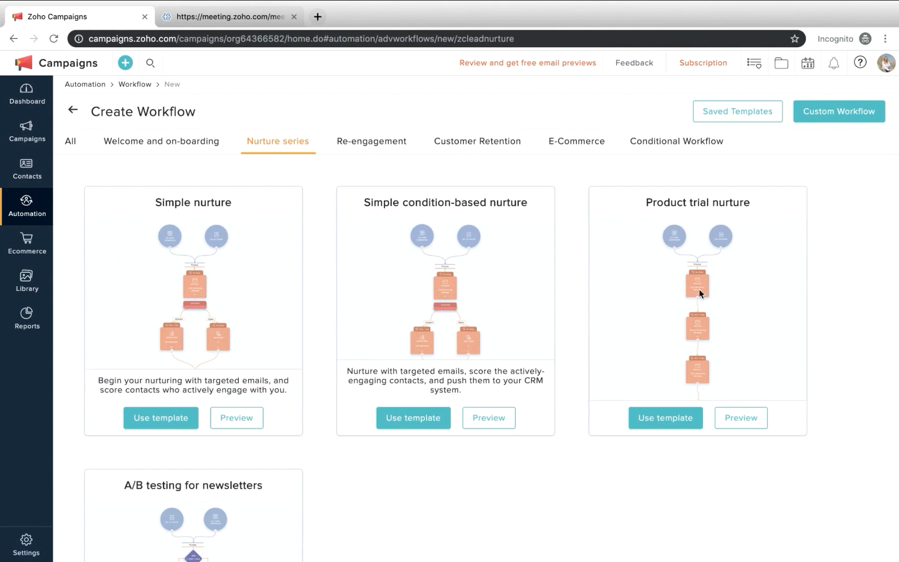
left_click(677, 427)
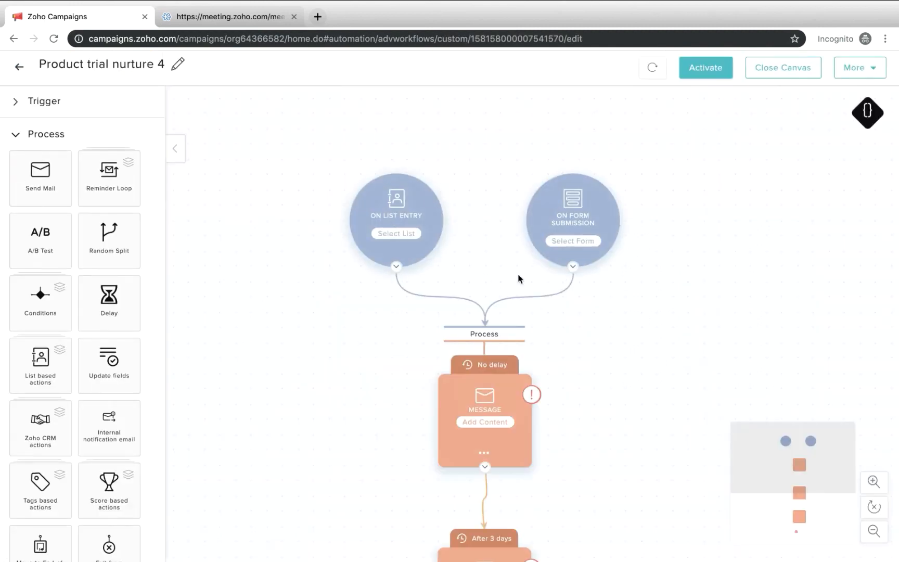
Add a Tag Assigned trigger to the workflow and configure it with the To be nurtured tag
left_click(52, 101)
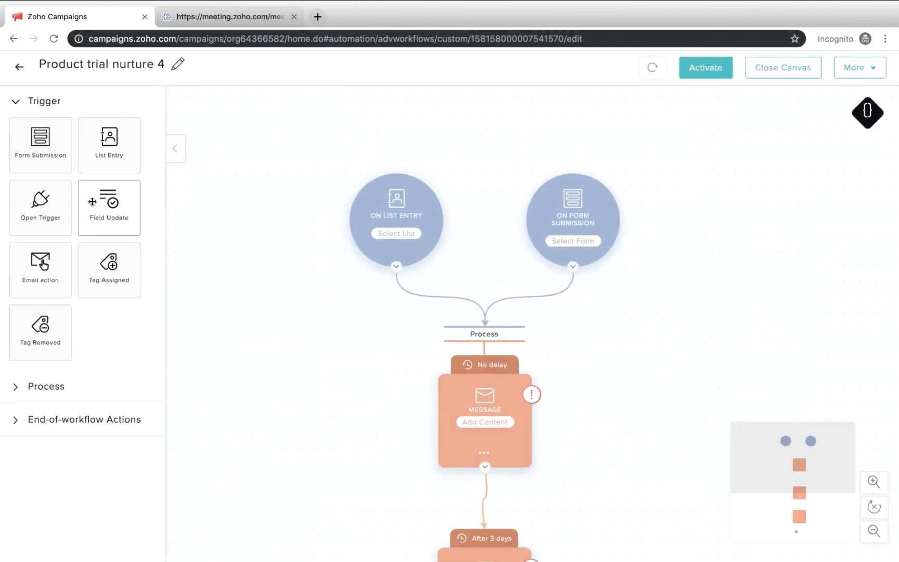
left_click_drag(104, 258, 480, 209)
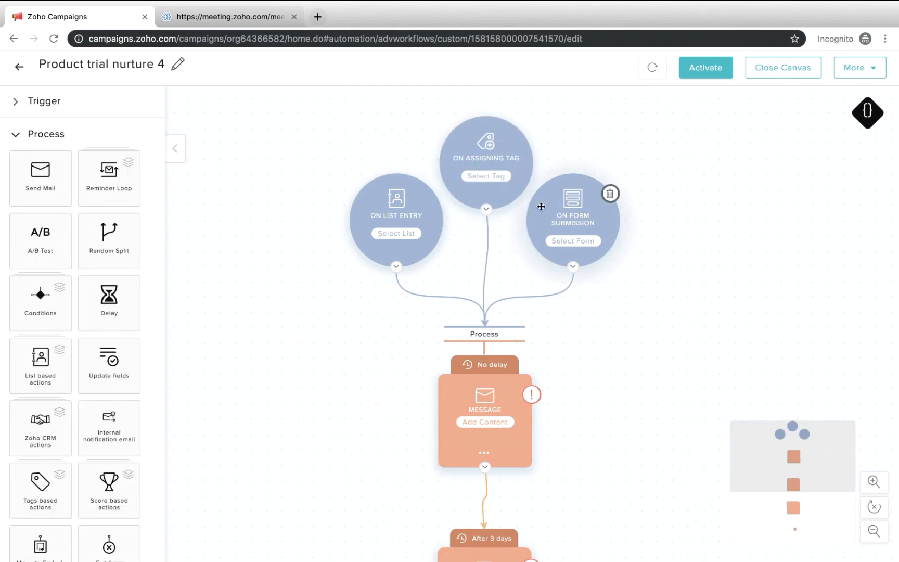
left_click(484, 179)
left_click(398, 152)
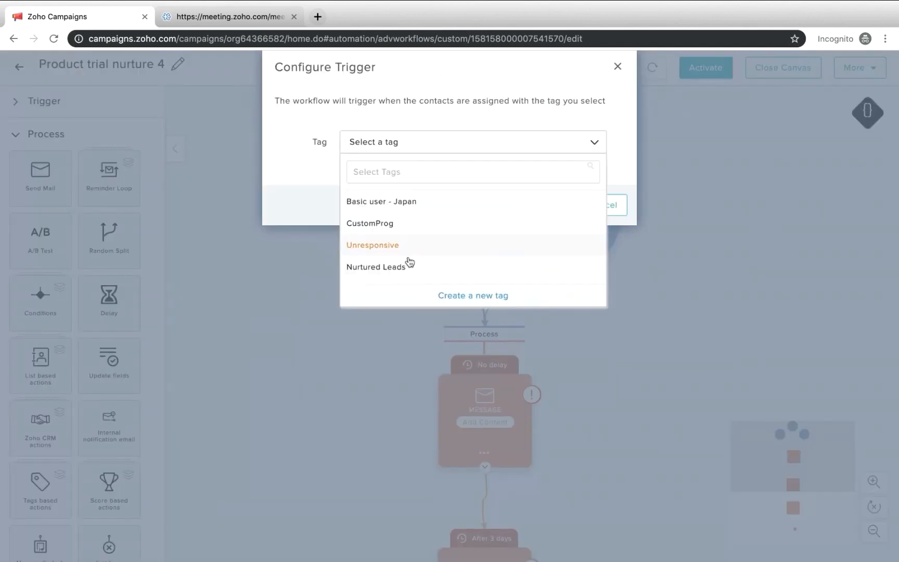
scroll(412, 268, "down", 1)
scroll(414, 271, "down", 1)
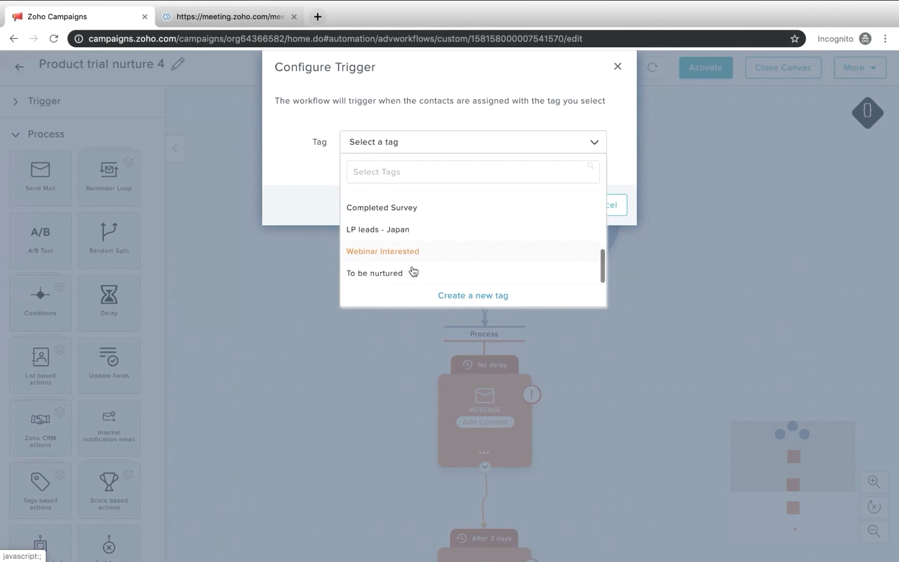
left_click(384, 276)
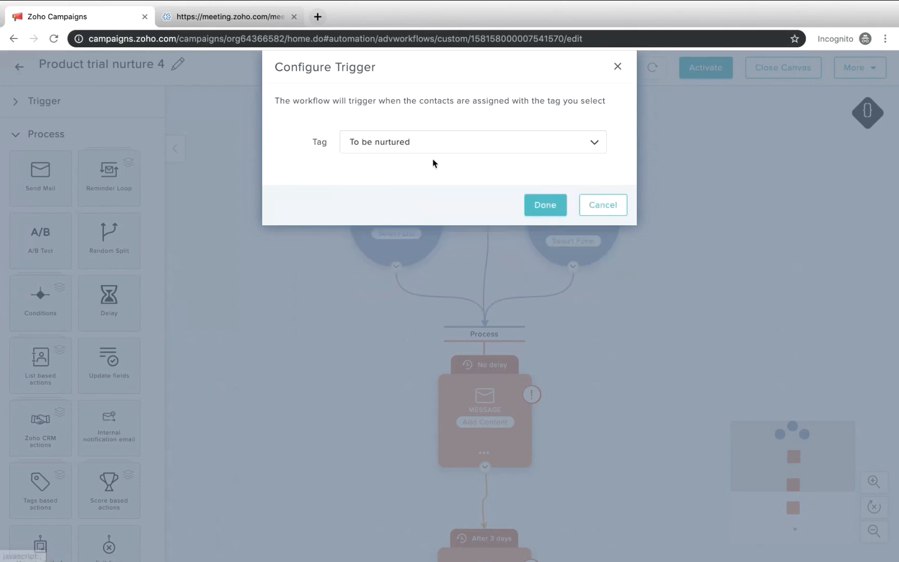
left_click(543, 204)
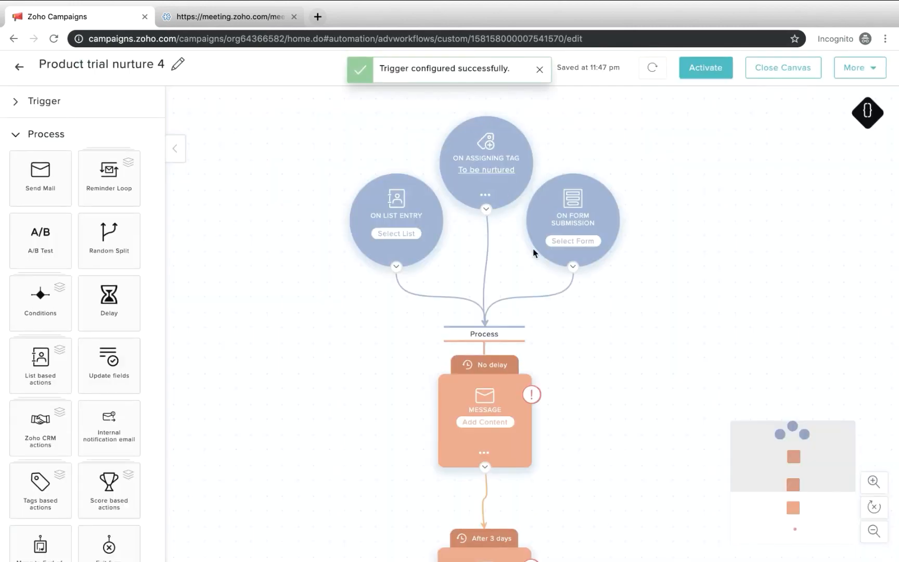
Delete the On List Entry and On Form Submission triggers, keeping only the tag trigger
mouse_move(414, 251)
left_click(433, 193)
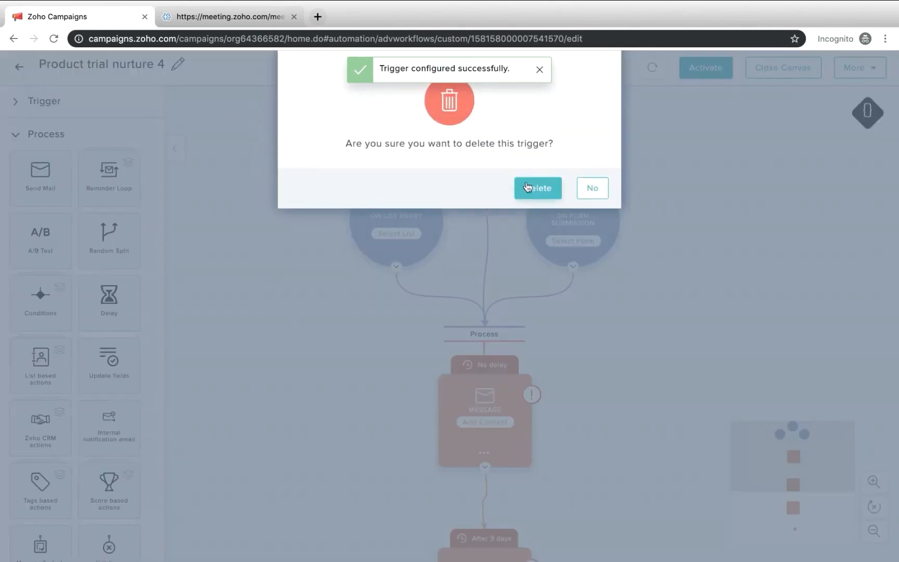
left_click(533, 188)
mouse_move(582, 261)
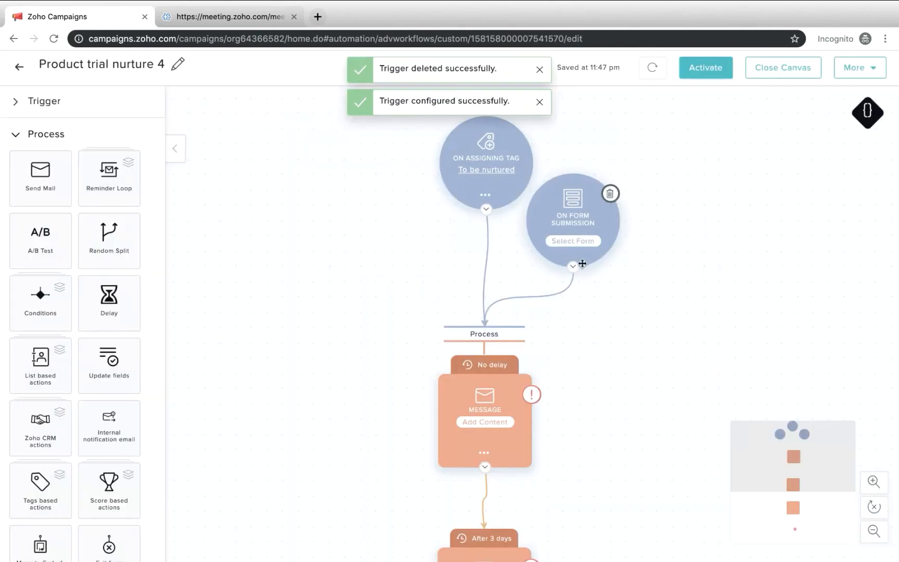
left_click(610, 193)
left_click(533, 192)
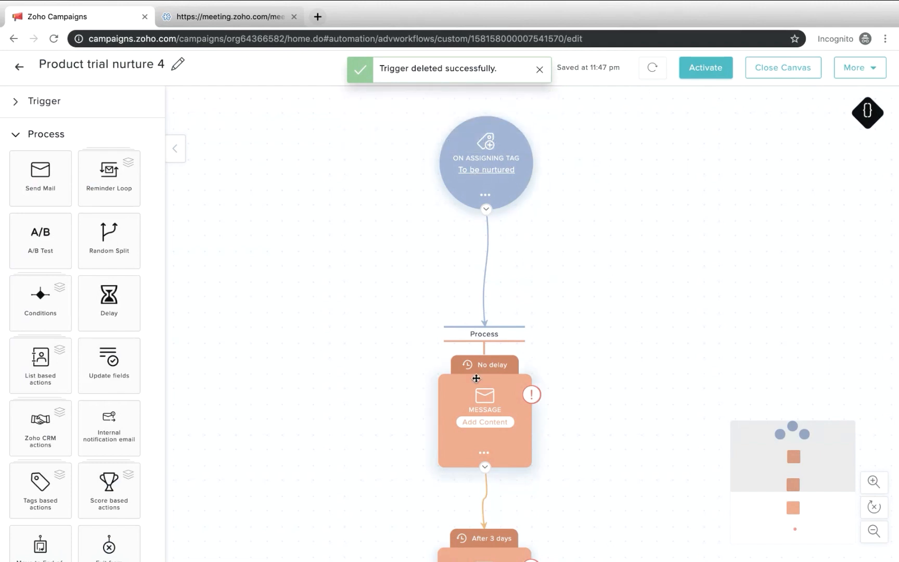
Move the first message block up closer to the To be nurtured trigger
mouse_move(484, 369)
left_click_drag(484, 370, 488, 293)
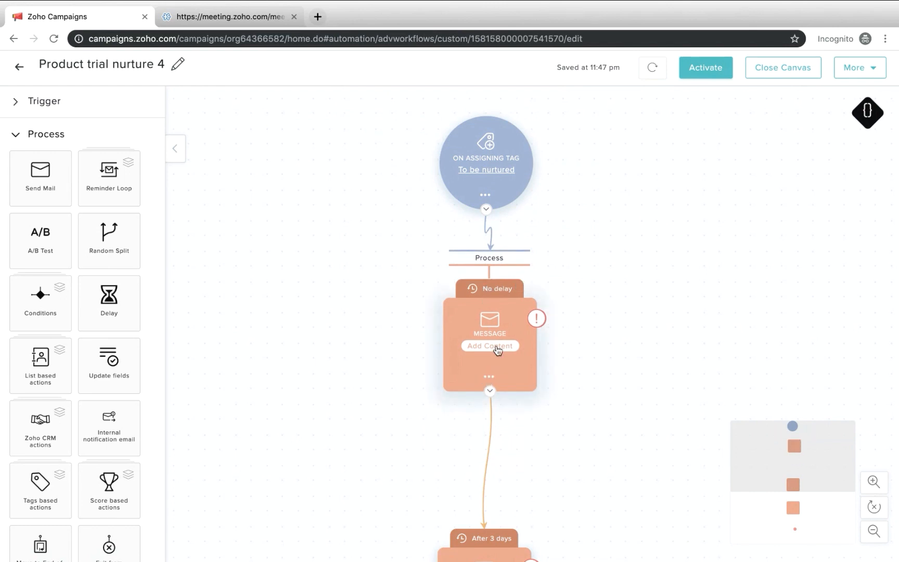
scroll(517, 444, "down", 3)
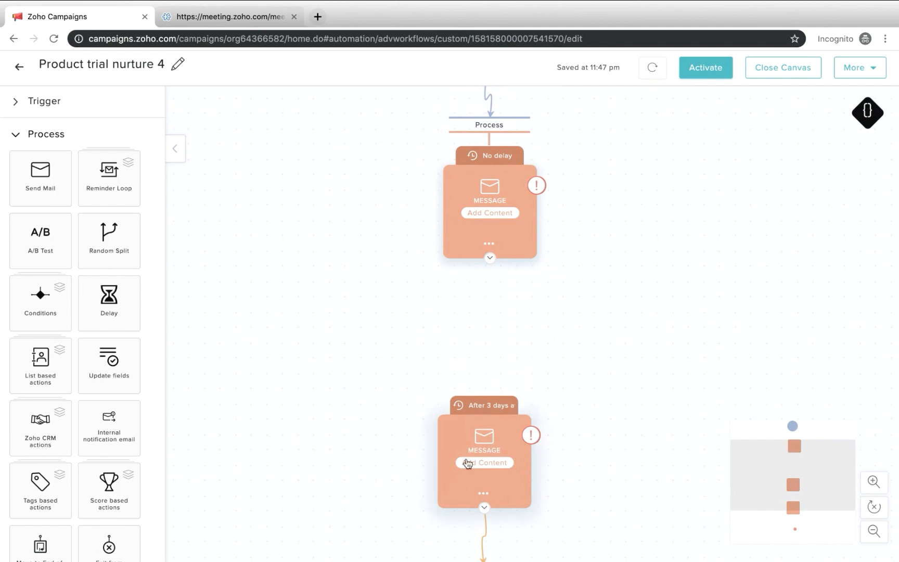
scroll(466, 460, "down", 3)
scroll(468, 463, "up", 4)
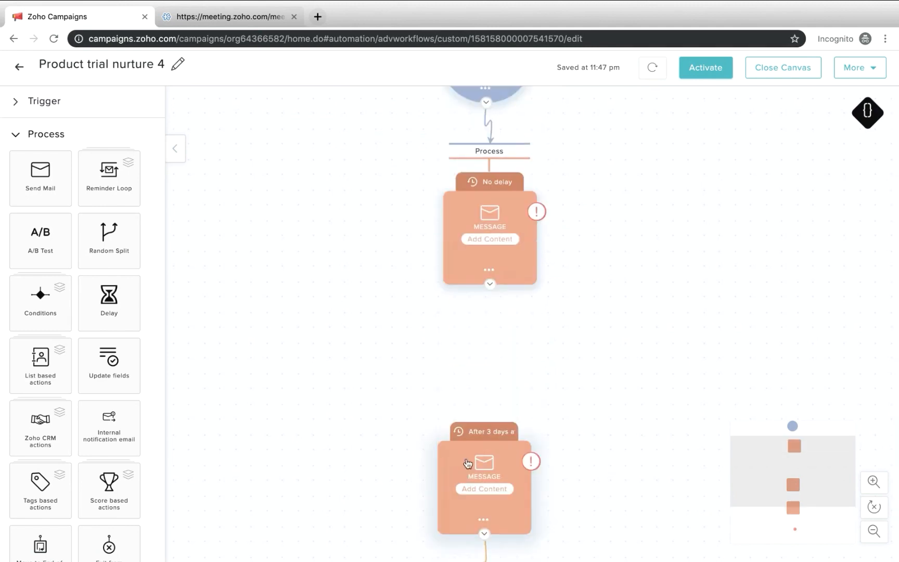
scroll(484, 271, "up", 1)
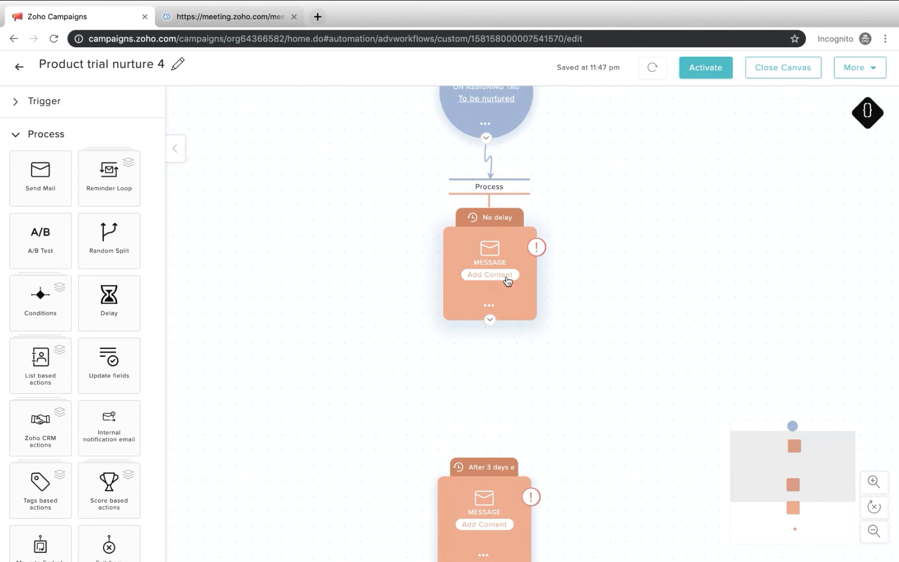
scroll(546, 228, "up", 1)
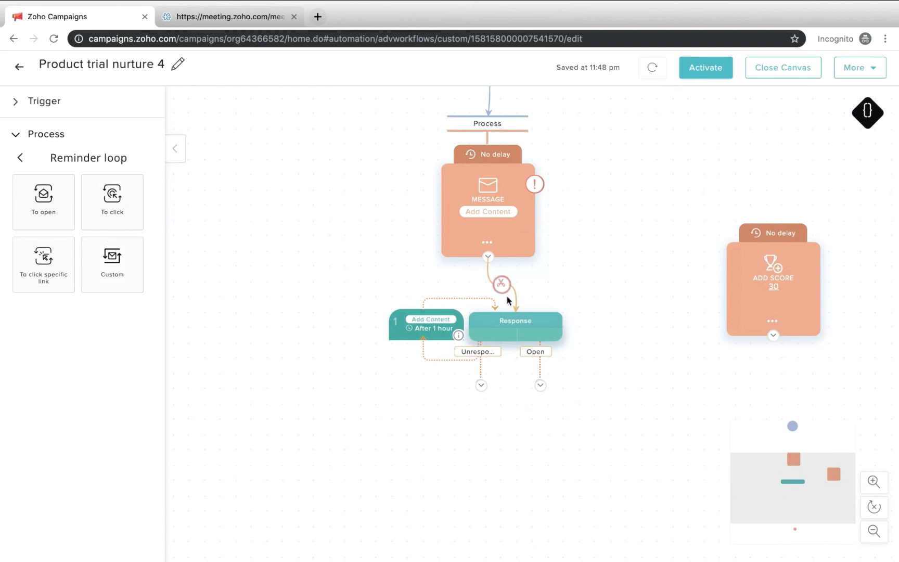
Place the Add Score action below the reminder loop and connect it to the Open branch
left_click_drag(755, 302, 529, 418)
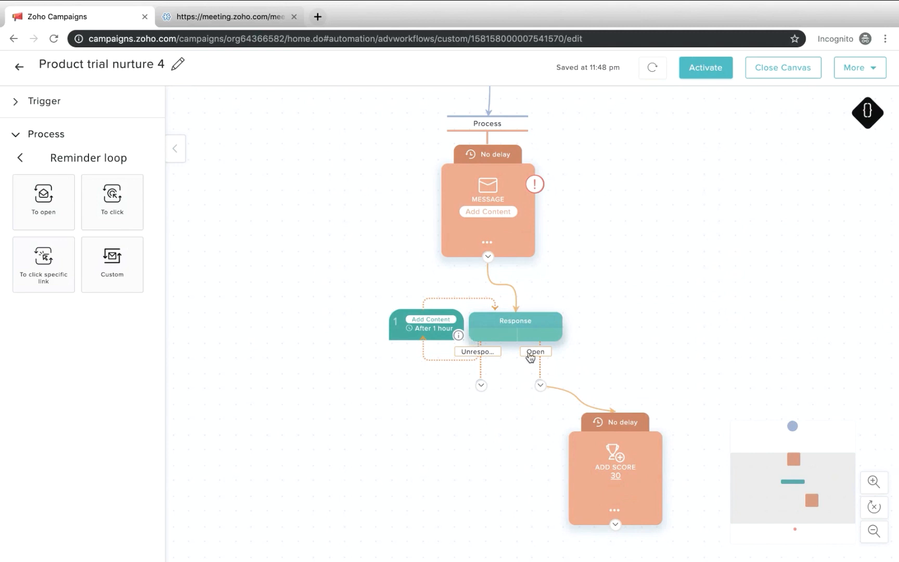
mouse_move(485, 315)
mouse_move(422, 323)
Add an Exit from Workflow block on the reminder loop's unresponsive branch
left_click(20, 158)
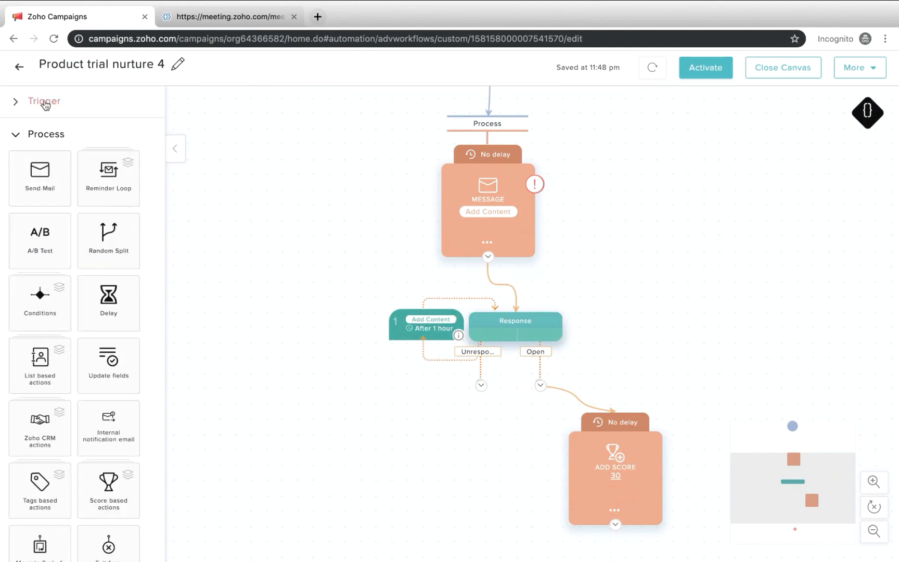
scroll(76, 451, "down", 3)
left_click_drag(91, 438, 455, 462)
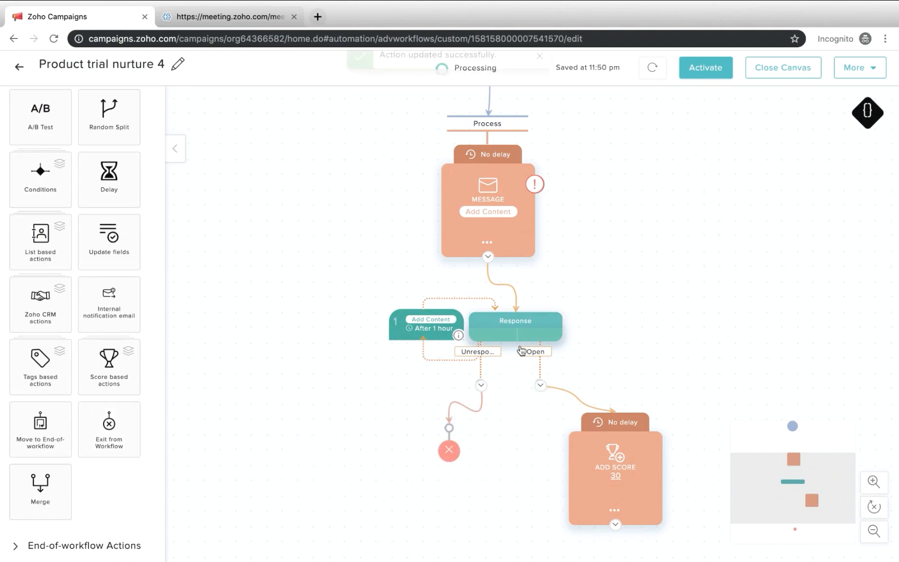
Add a Push to CRM end-of-workflow action after Add Score, and move the unconnected exit block up and away from it
scroll(636, 325, "down", 3)
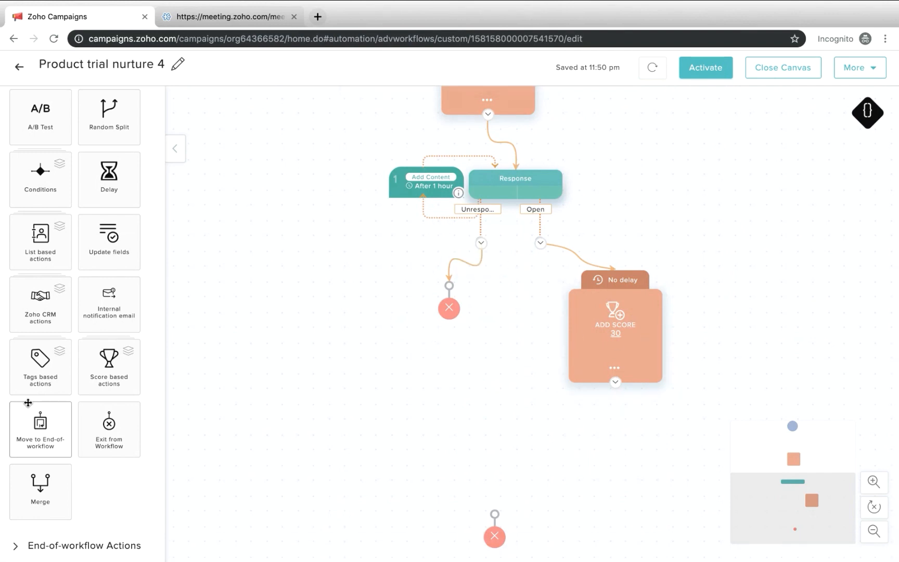
left_click(78, 546)
left_click_drag(99, 337, 611, 452)
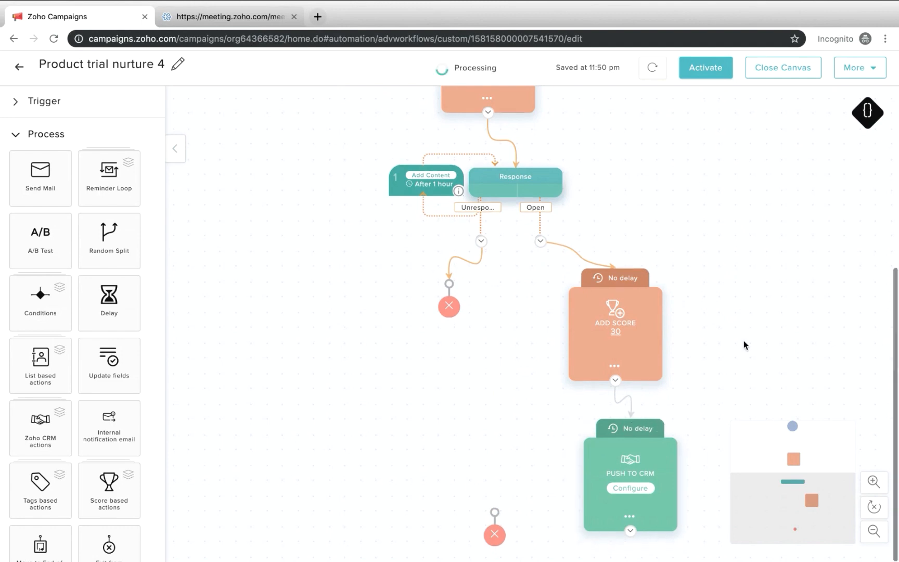
left_click_drag(495, 515, 424, 449)
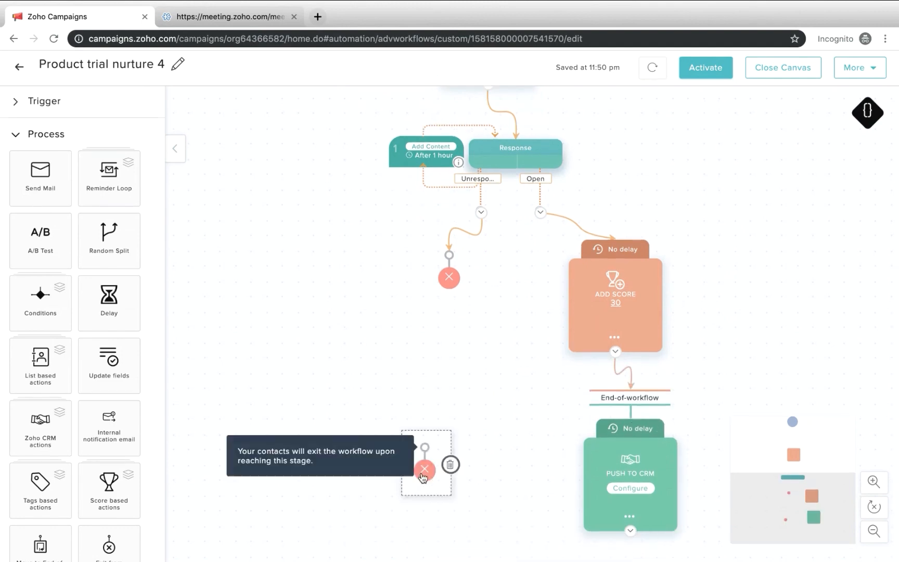
Delete the unconnected exit block from the workflow canvas and confirm its removal
left_click(452, 470)
left_click(528, 194)
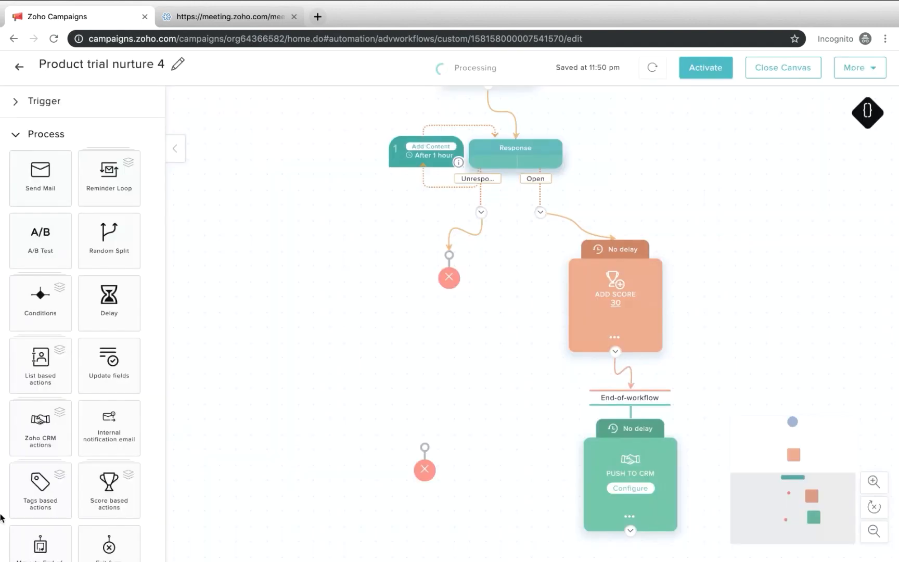
scroll(7, 514, "down", 3)
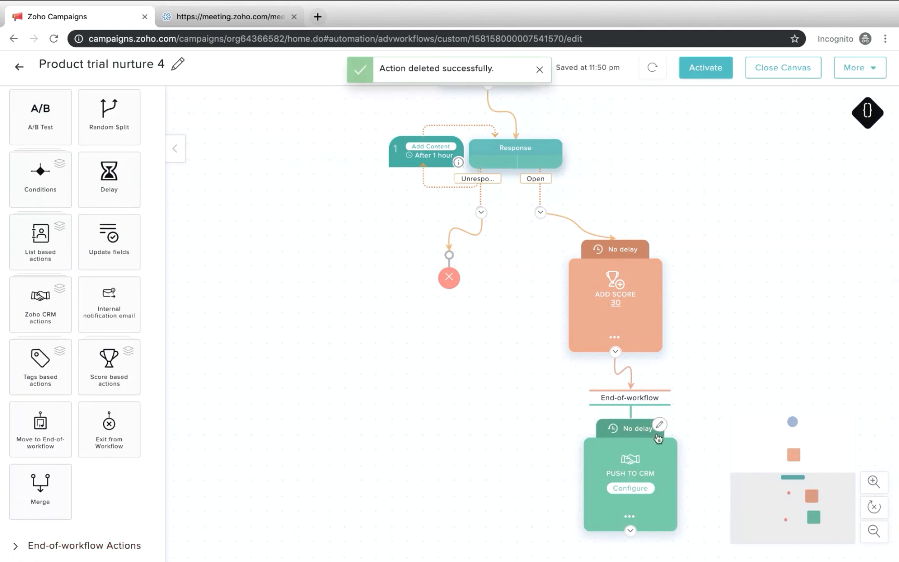
Move the first message block up below the To be nurtured trigger, and bring the reminder loop up beneath it
scroll(553, 264, "up", 3)
scroll(553, 264, "up", 5)
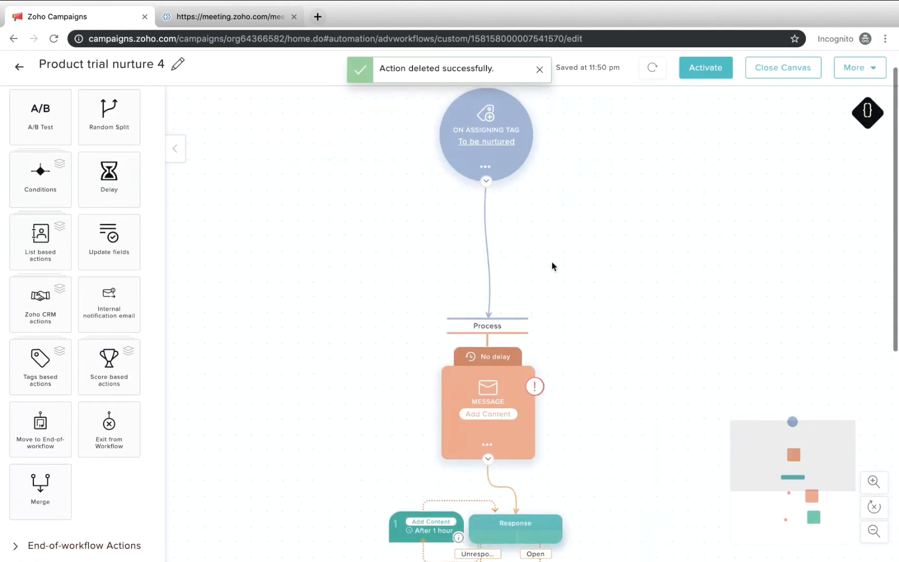
left_click_drag(491, 367, 492, 259)
scroll(476, 367, "down", 2)
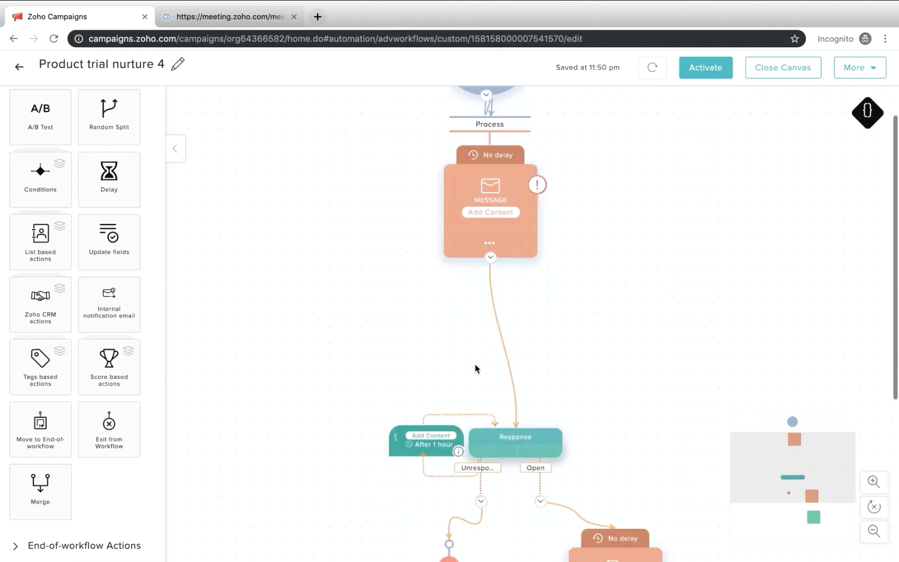
left_click_drag(505, 448, 493, 327)
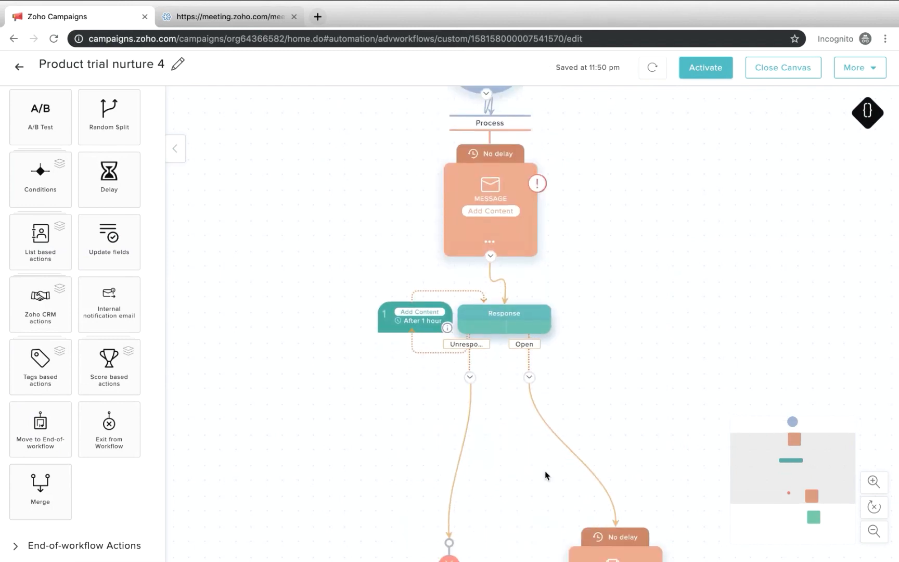
Move the connected exit block, the Add Score action and the Push to CRM action up closer to the reminder loop
scroll(546, 476, "down", 4)
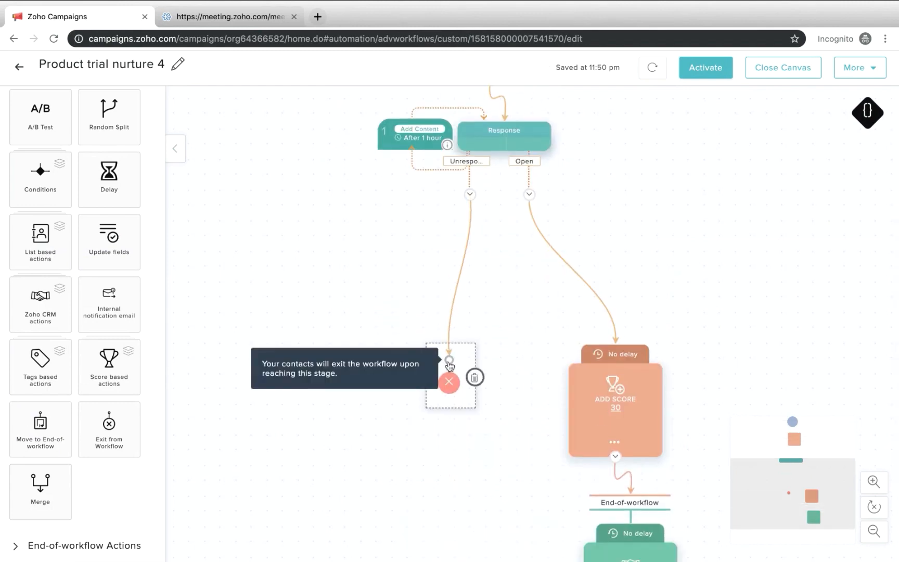
left_click_drag(449, 365, 373, 251)
left_click_drag(647, 378, 662, 185)
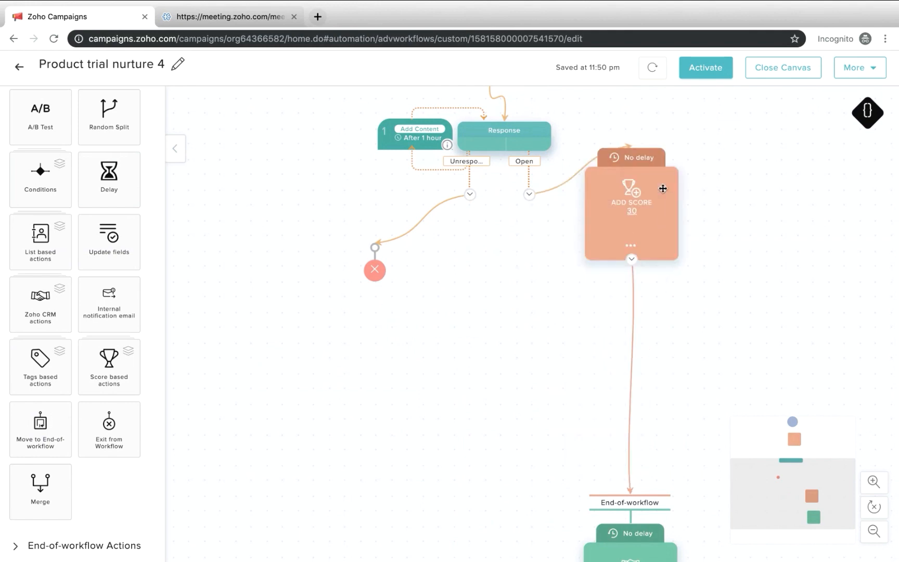
left_click_drag(628, 533, 653, 428)
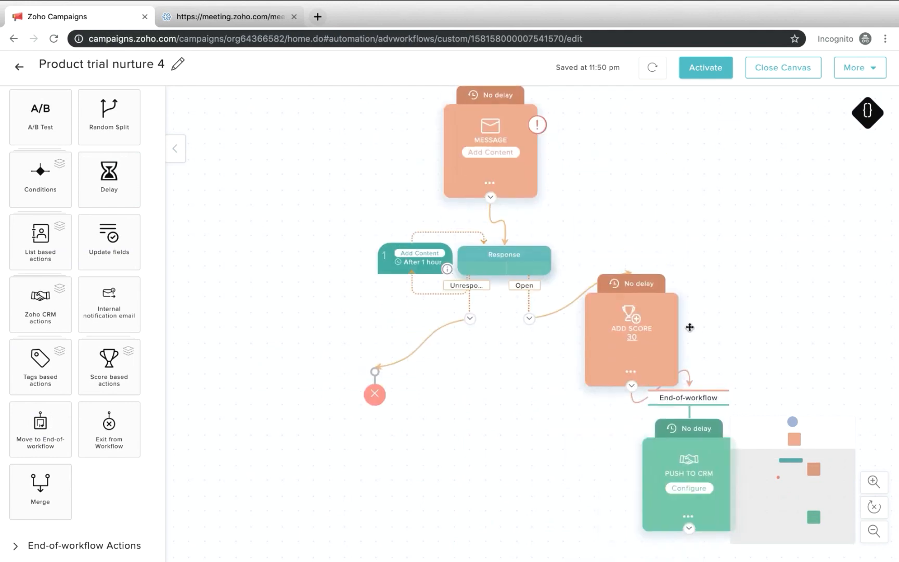
scroll(559, 204, "up", 5)
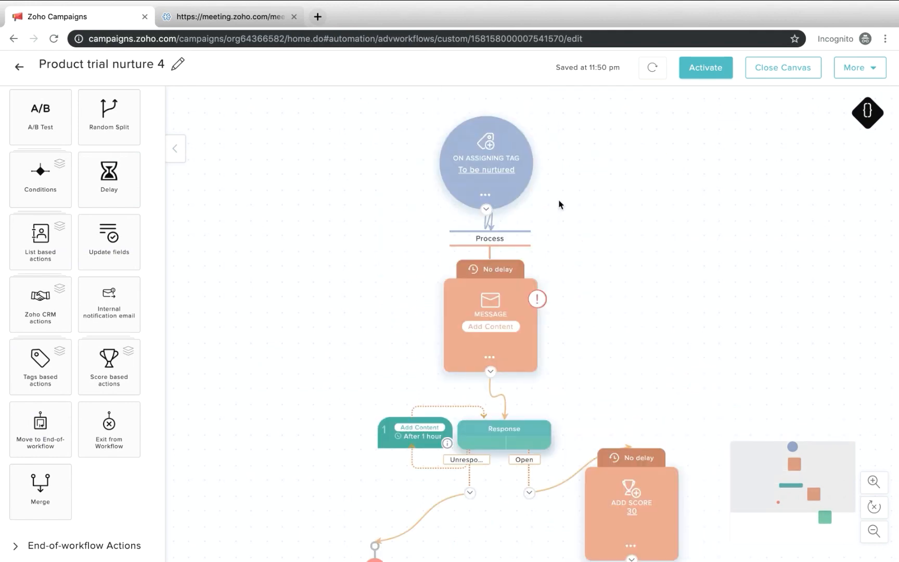
Configure the Push to CRM action to push data of both existing and new leads/contacts to Zoho CRM
scroll(558, 203, "down", 5)
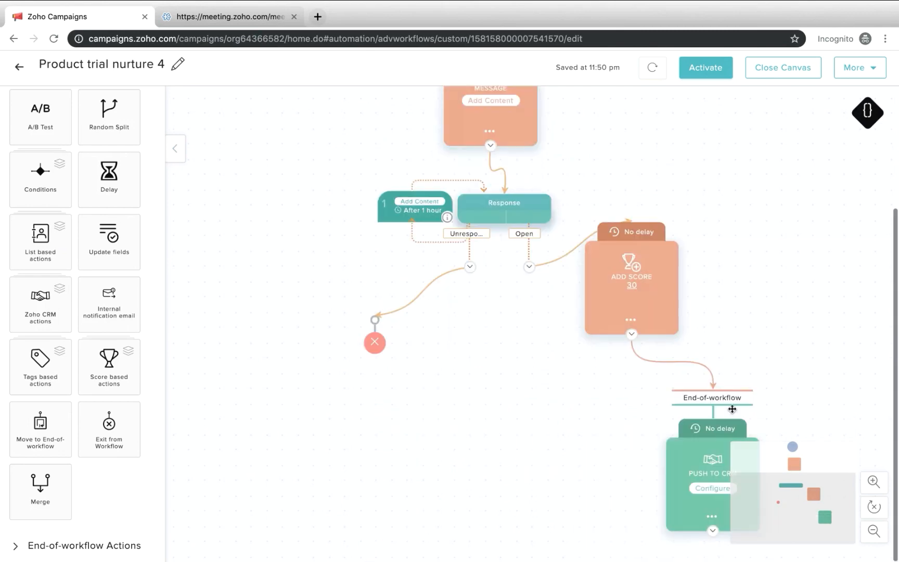
left_click(700, 489)
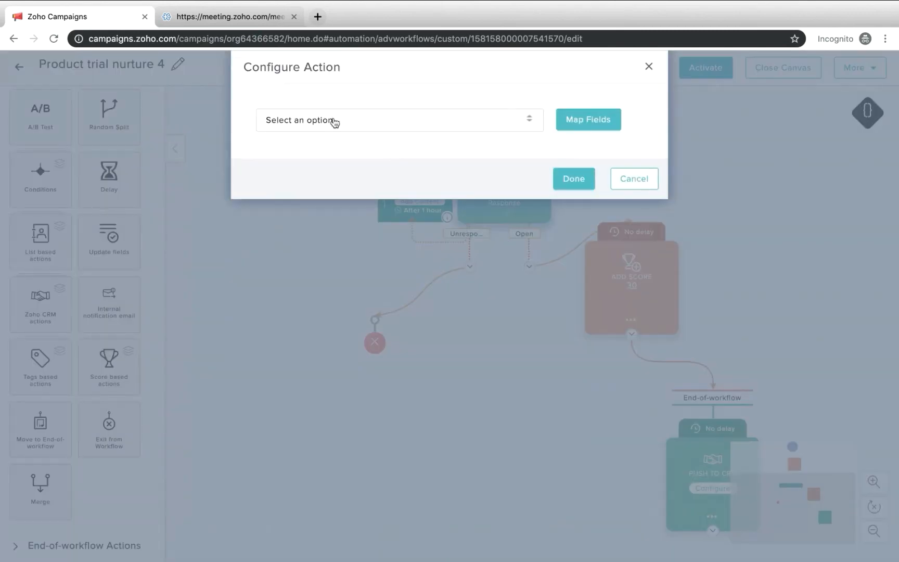
left_click(334, 120)
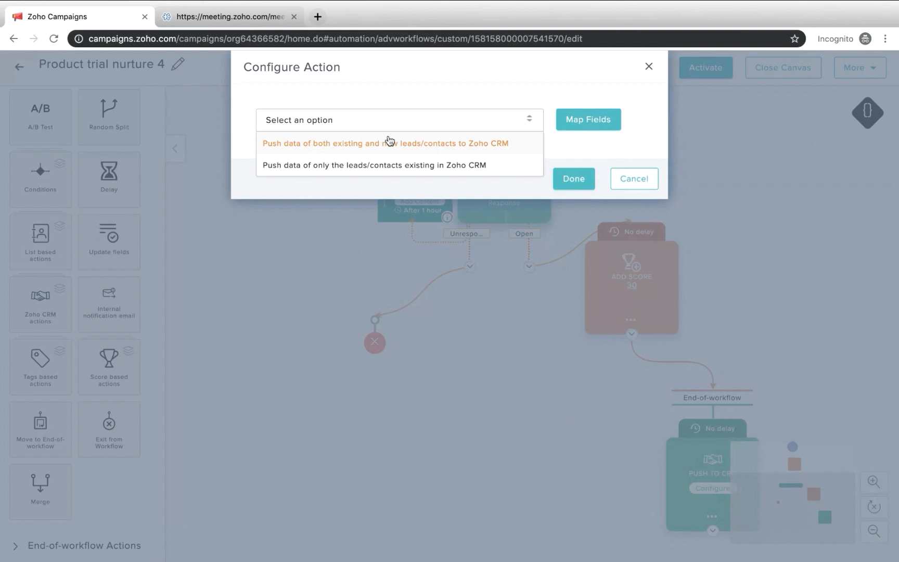
left_click(425, 144)
Set the field mapping to the available CRM account and the Leads module, and save it
left_click(582, 126)
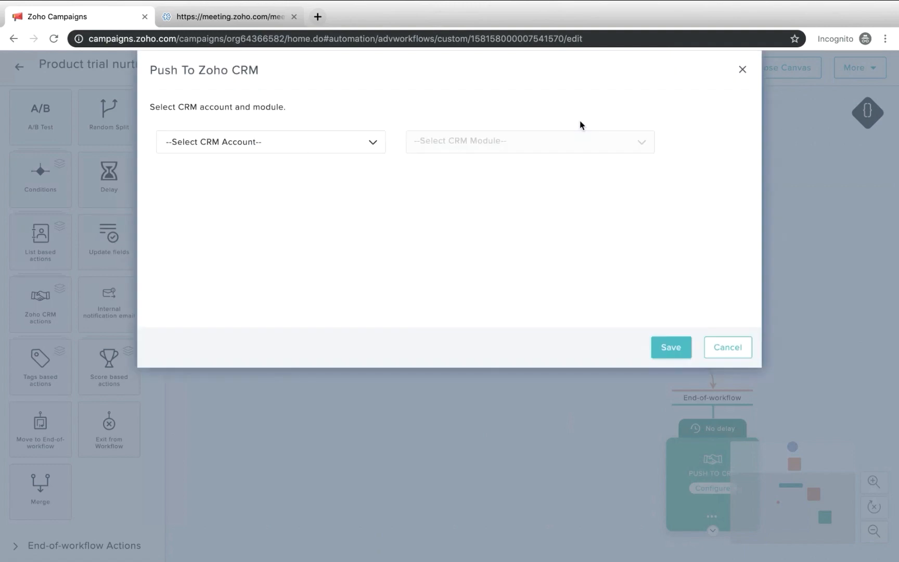
left_click(291, 149)
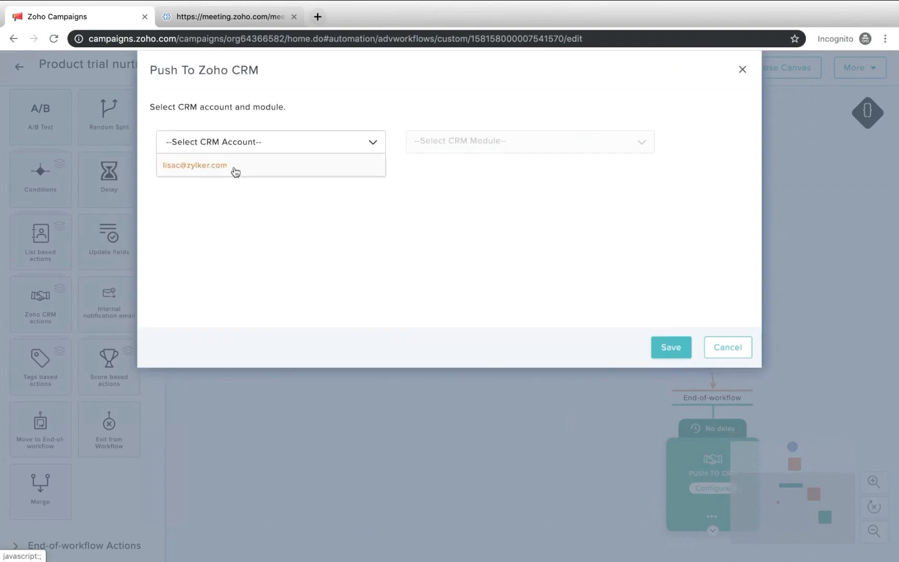
left_click(234, 167)
left_click(435, 145)
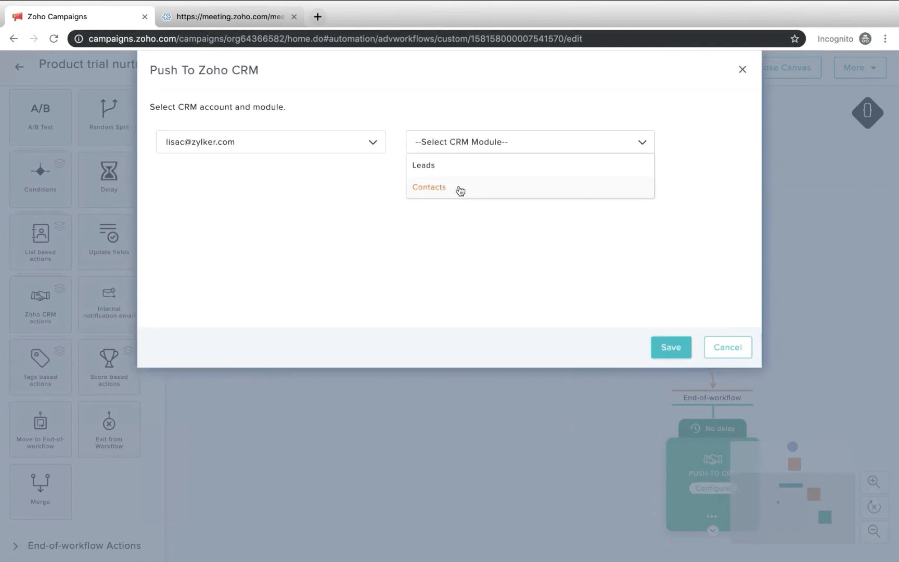
left_click(460, 171)
left_click(657, 353)
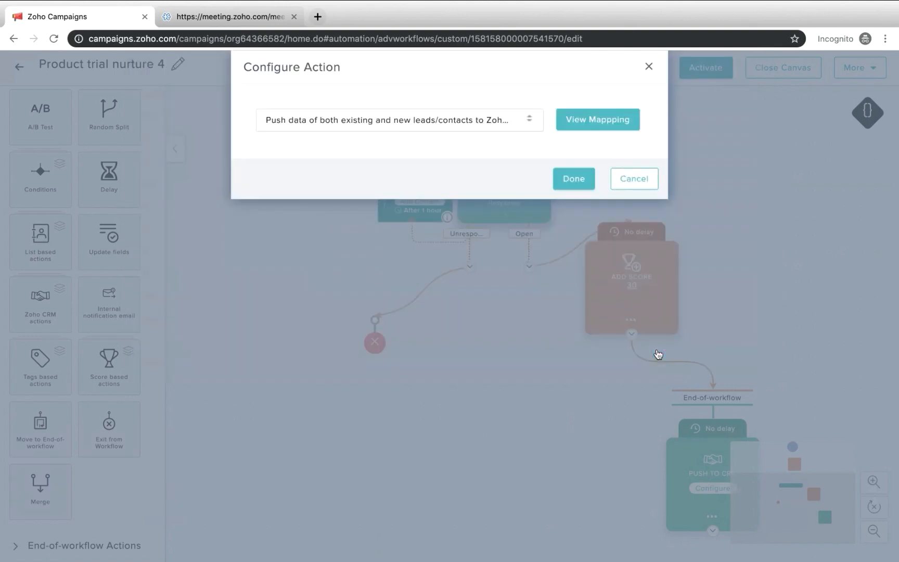
left_click(619, 136)
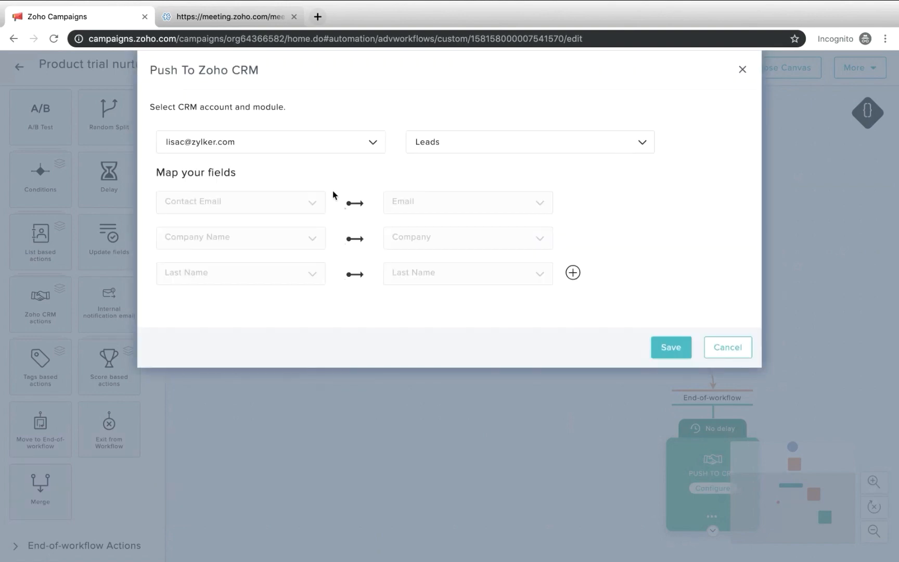
left_click(573, 273)
scroll(573, 275, "down", 2)
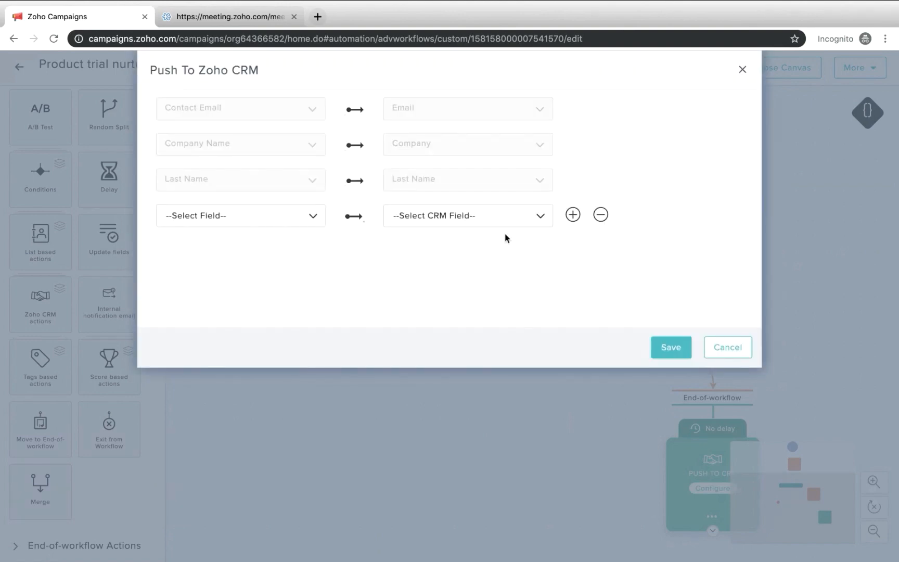
left_click(679, 353)
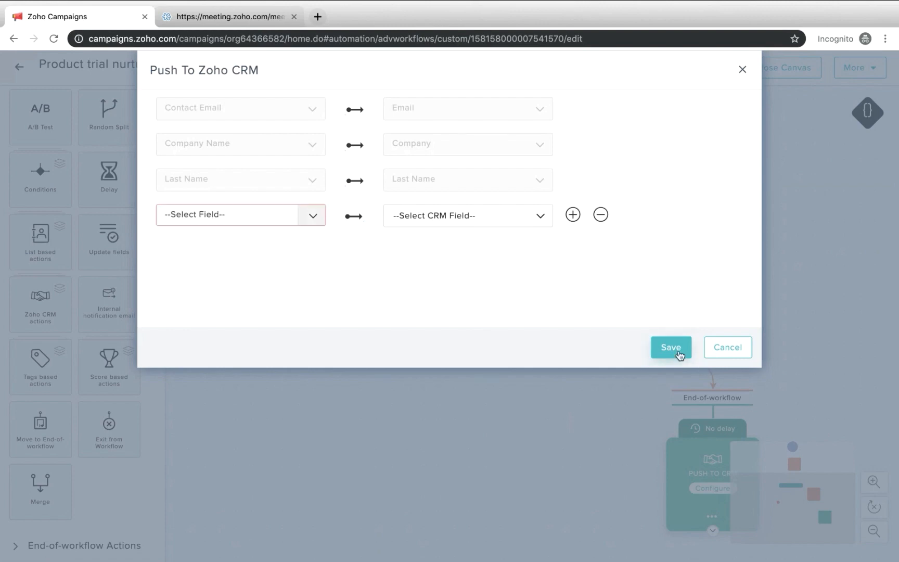
left_click(600, 216)
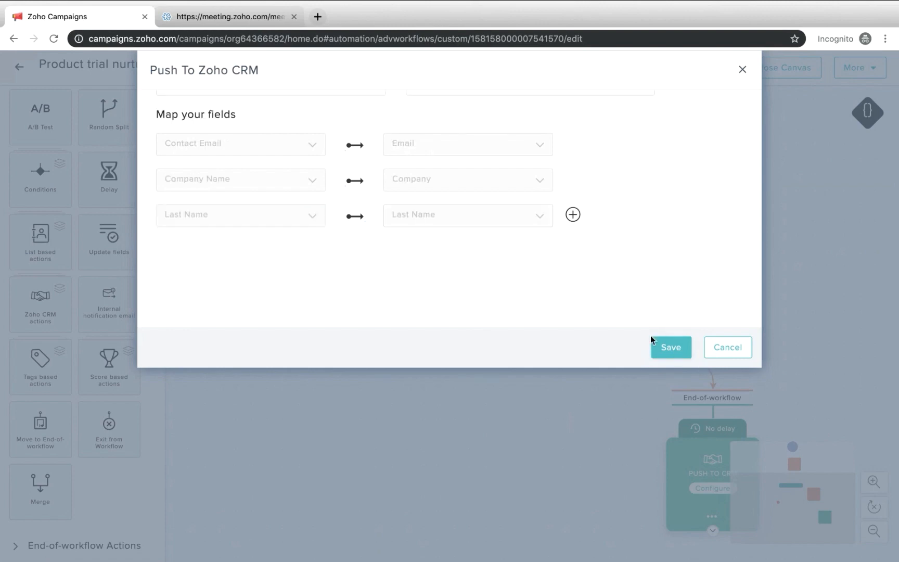
Save the Leads field mapping and finish configuring the Push to CRM action
left_click(664, 347)
left_click(583, 189)
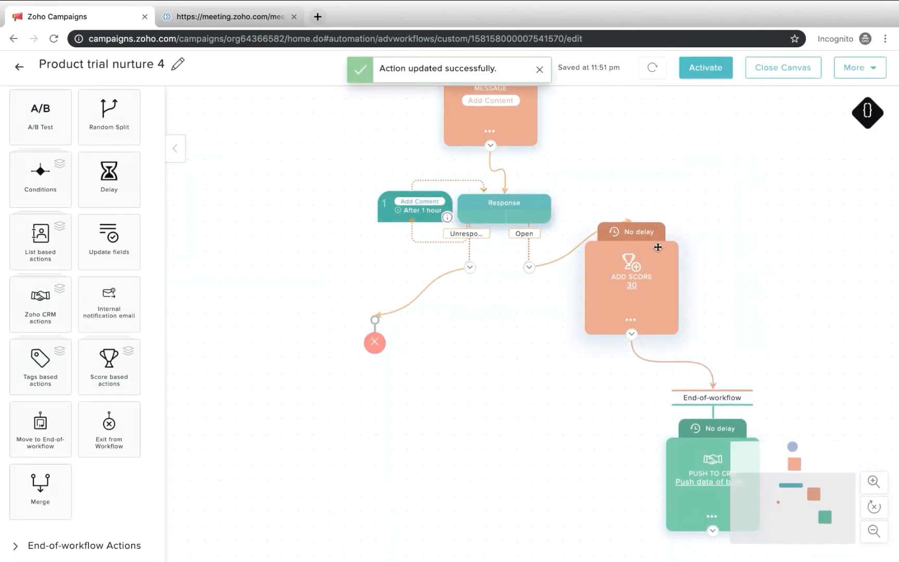
Try to activate the workflow and review the items required before activation, closing the list when done
scroll(618, 487, "up", 5)
left_click(703, 65)
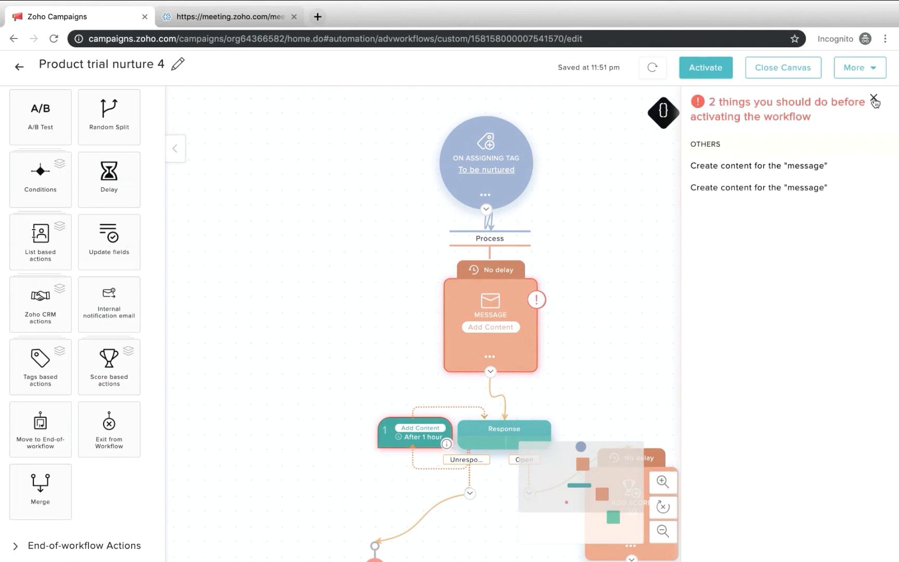
scroll(462, 464, "down", 2)
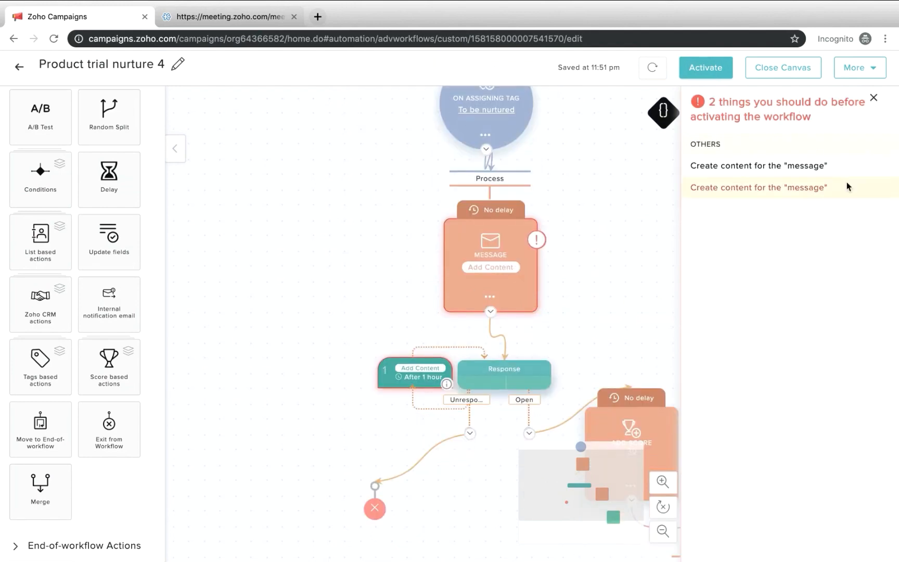
left_click(874, 99)
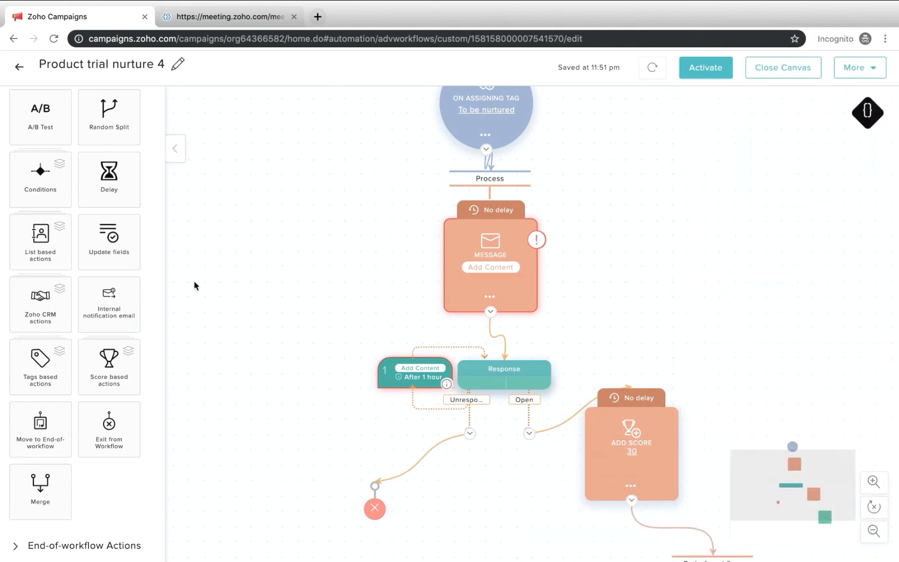